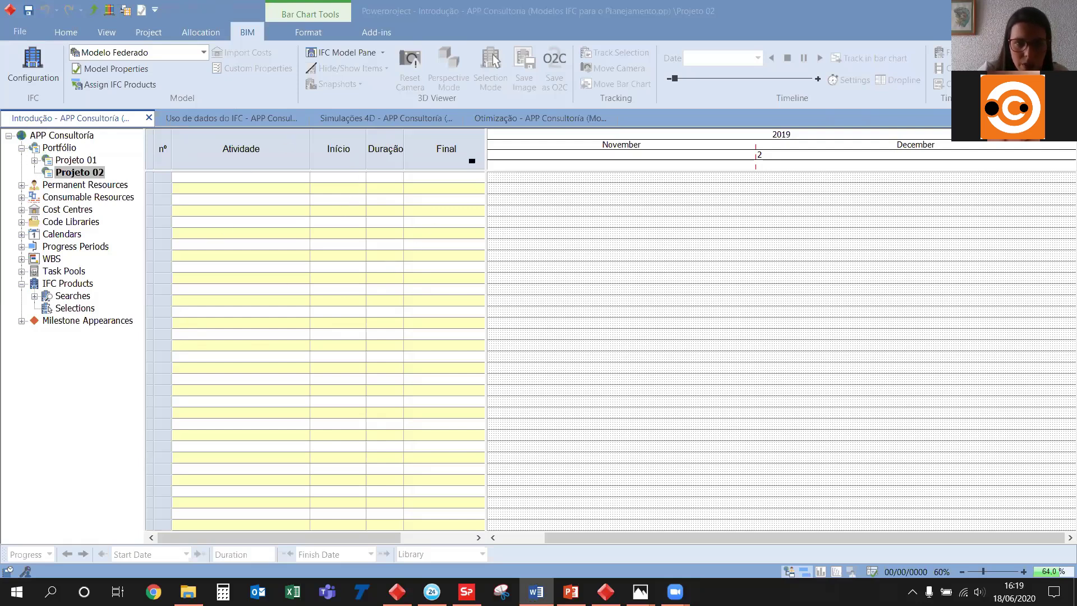
# Widen the table area to examine the column categories available for adding, and restore the divider beside Elementos Associados
pyautogui.moveTo(486, 148); pyautogui.dragTo(732, 148)
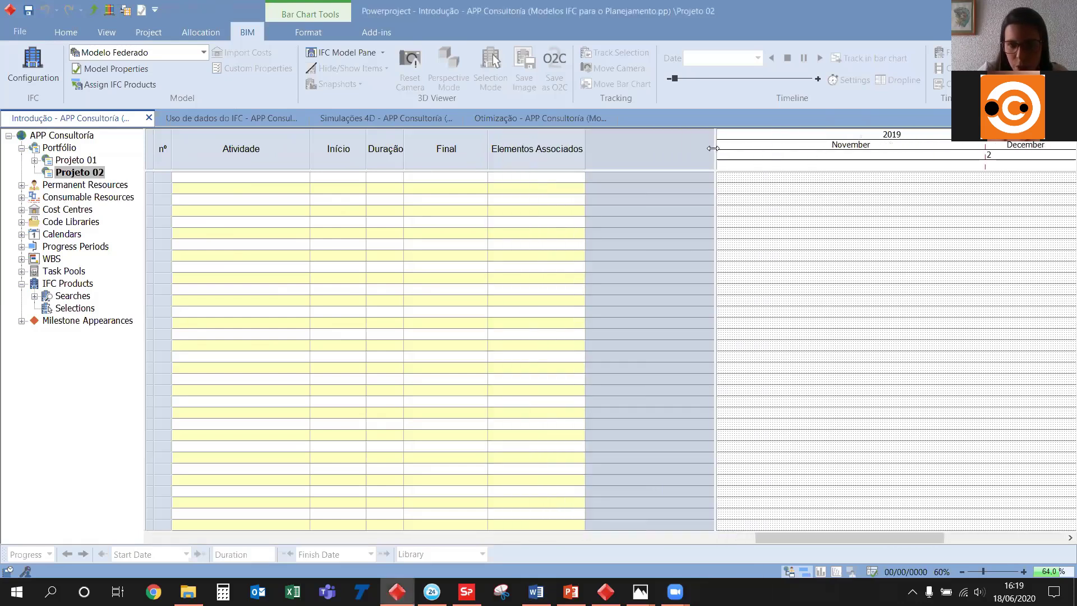
pyautogui.rightClick(657, 147)
pyautogui.moveTo(682, 291)
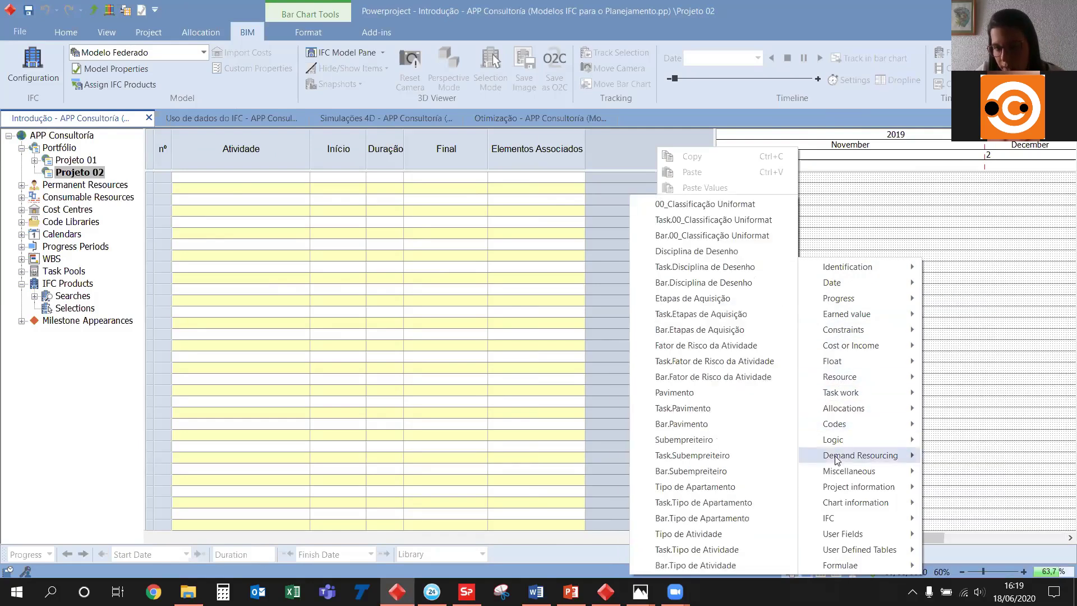
pyautogui.moveTo(827, 463)
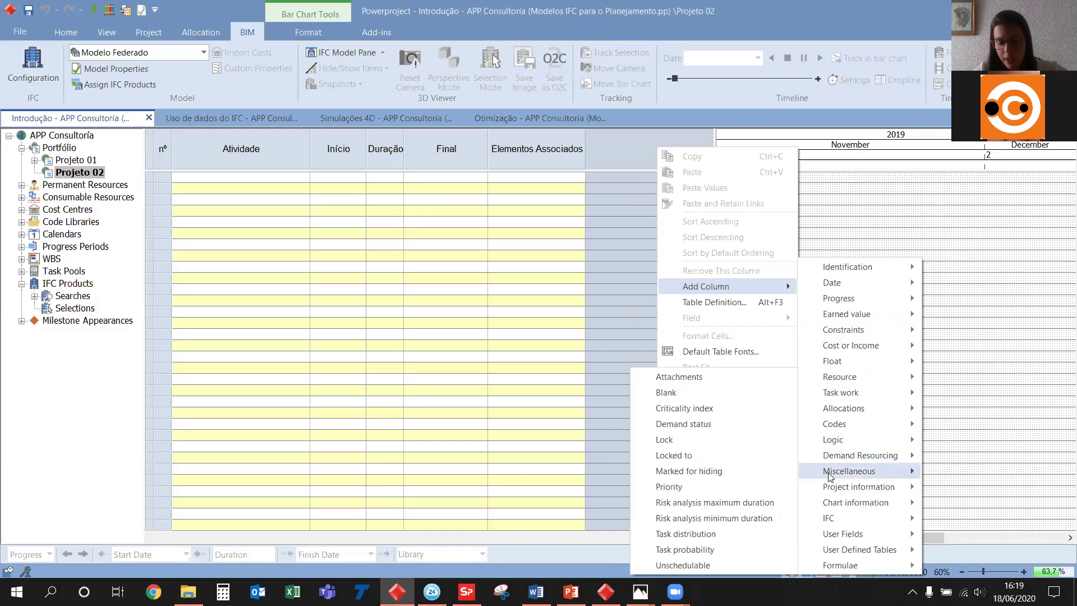
pyautogui.moveTo(841, 538)
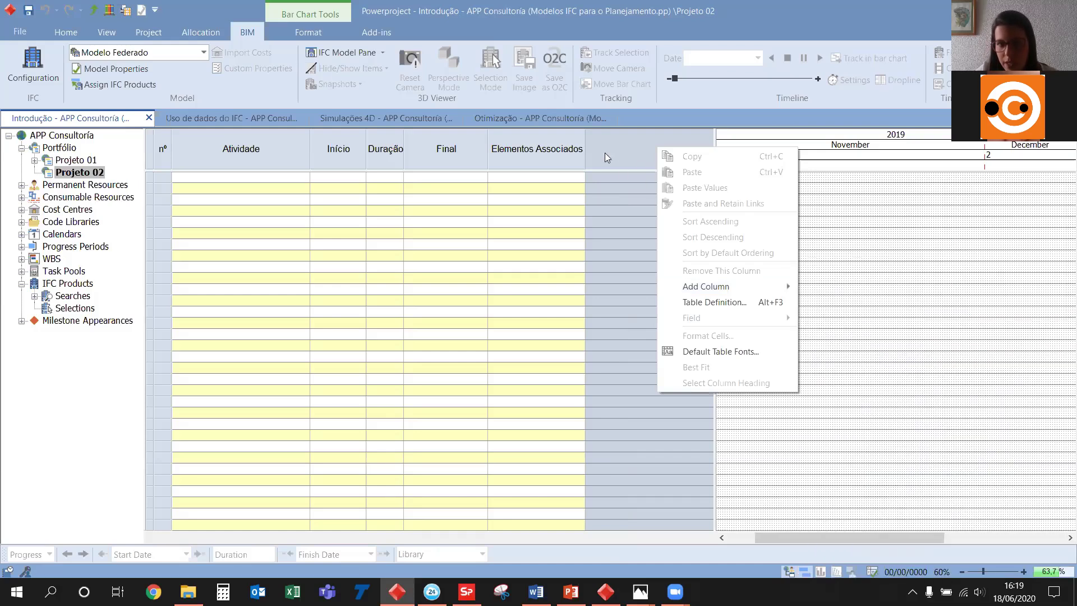
pyautogui.moveTo(727, 287)
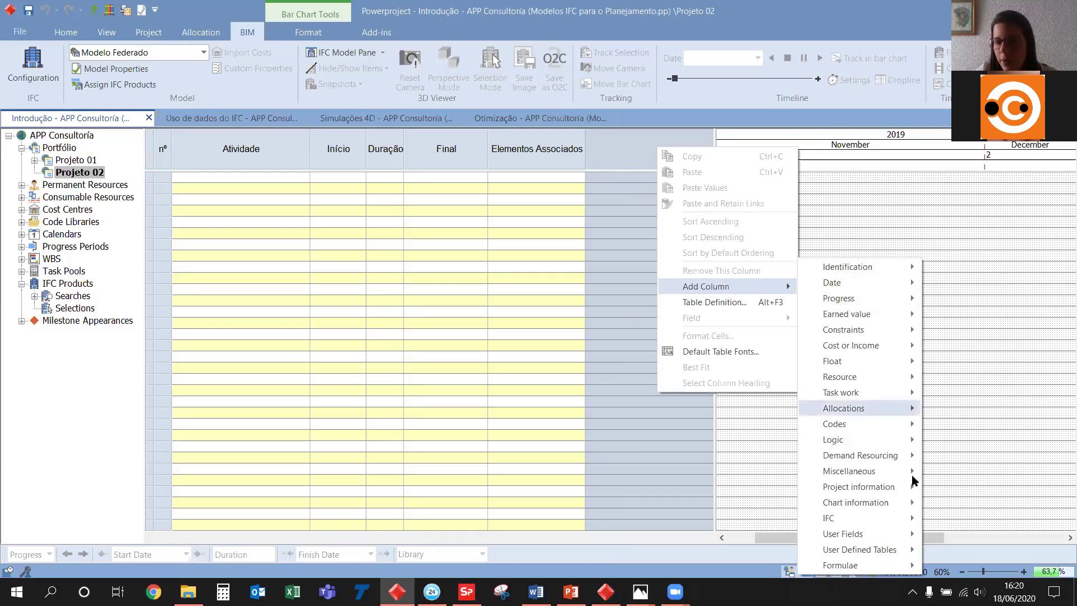
pyautogui.moveTo(869, 569)
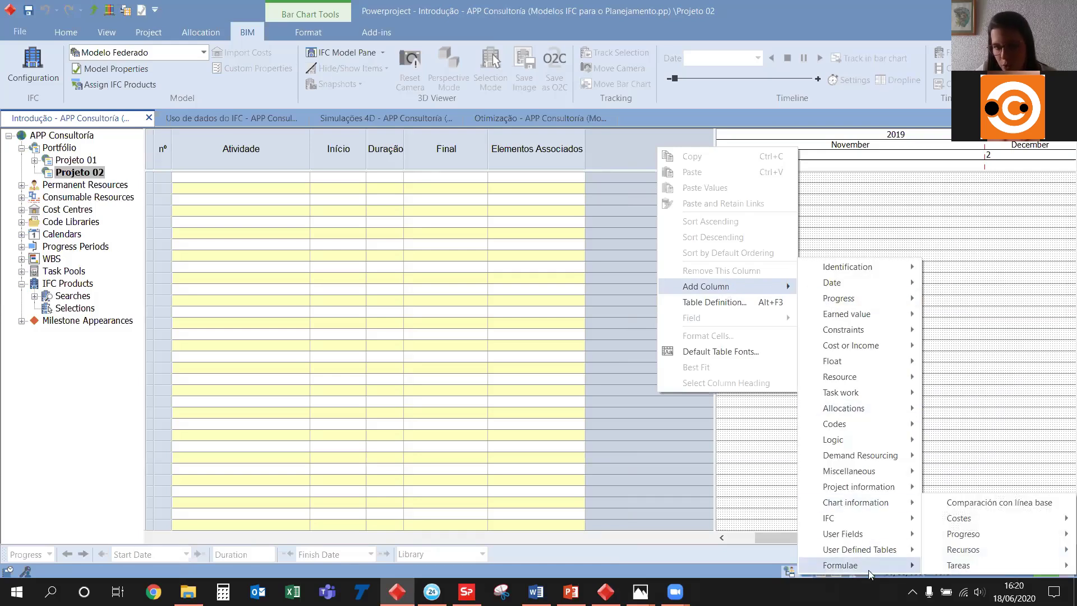
pyautogui.moveTo(959, 565)
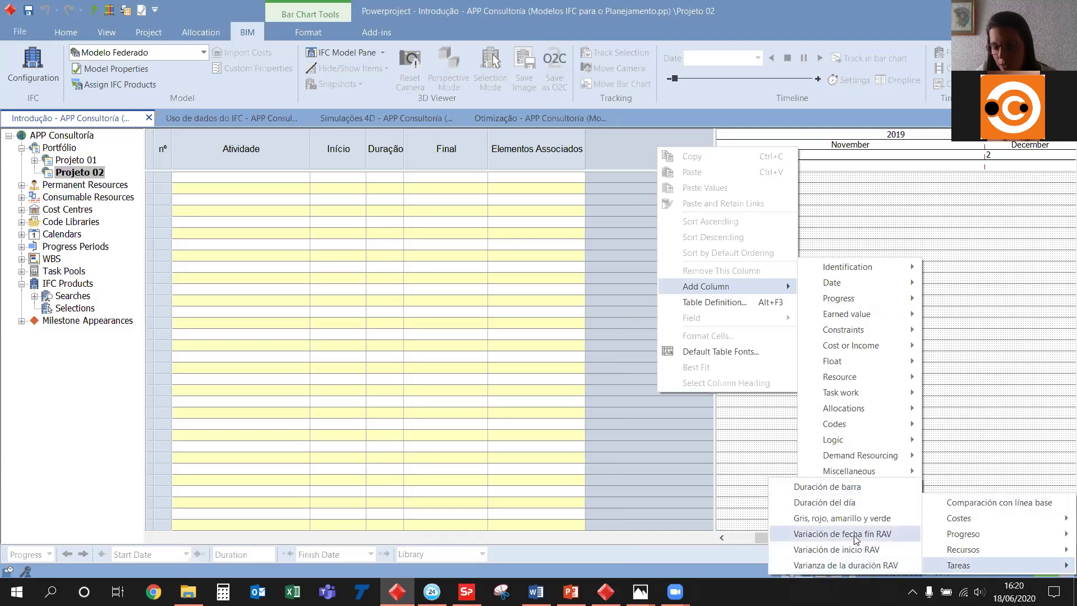
pyautogui.click(655, 455)
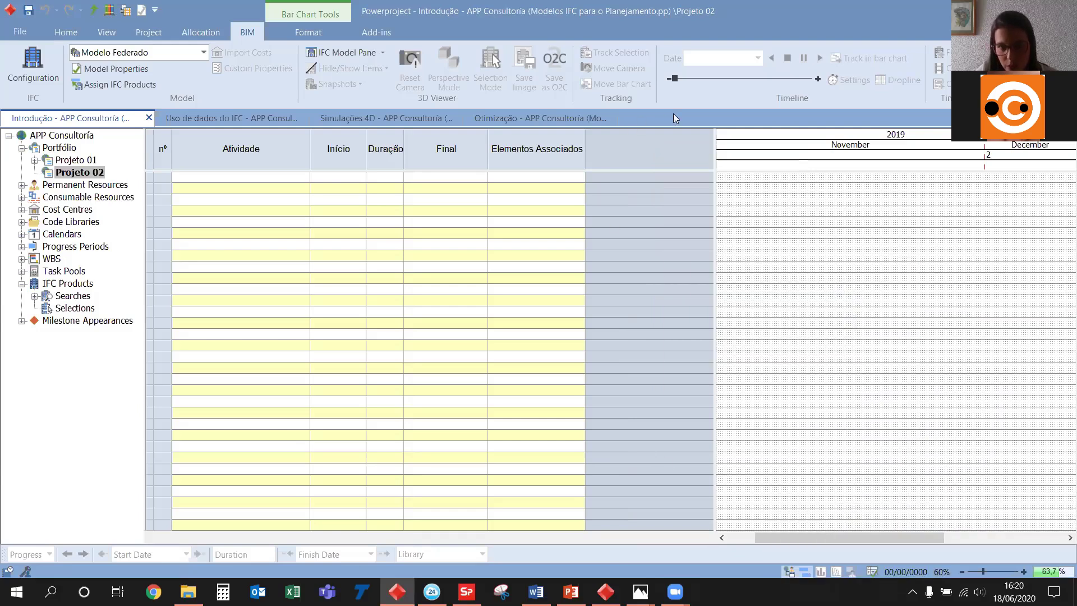
pyautogui.moveTo(700, 146); pyautogui.dragTo(586, 156)
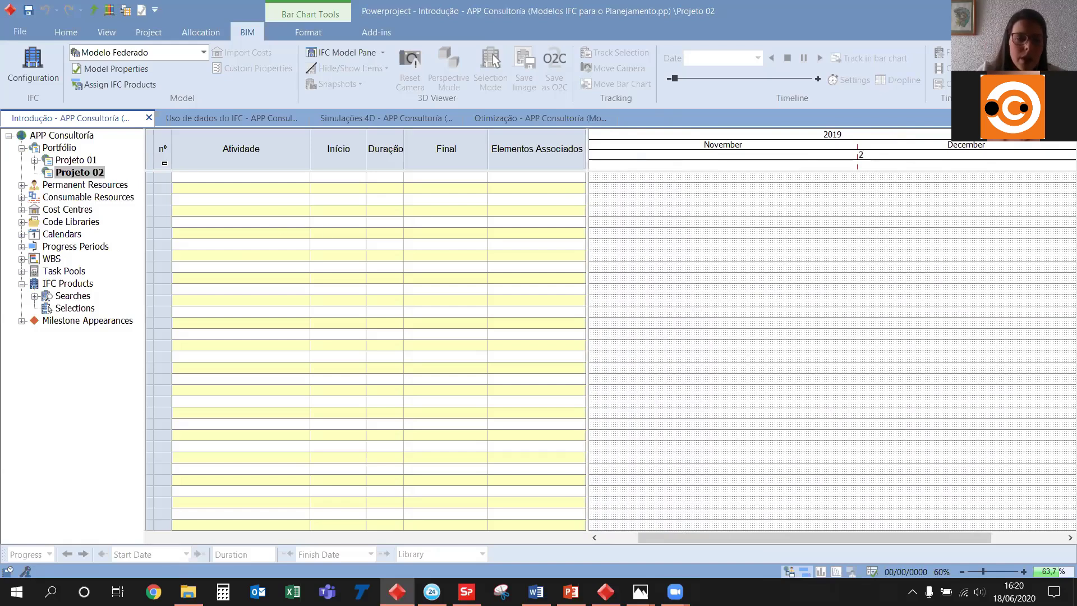
# Look over the templates available for creating a new project file, without creating one
pyautogui.click(20, 35)
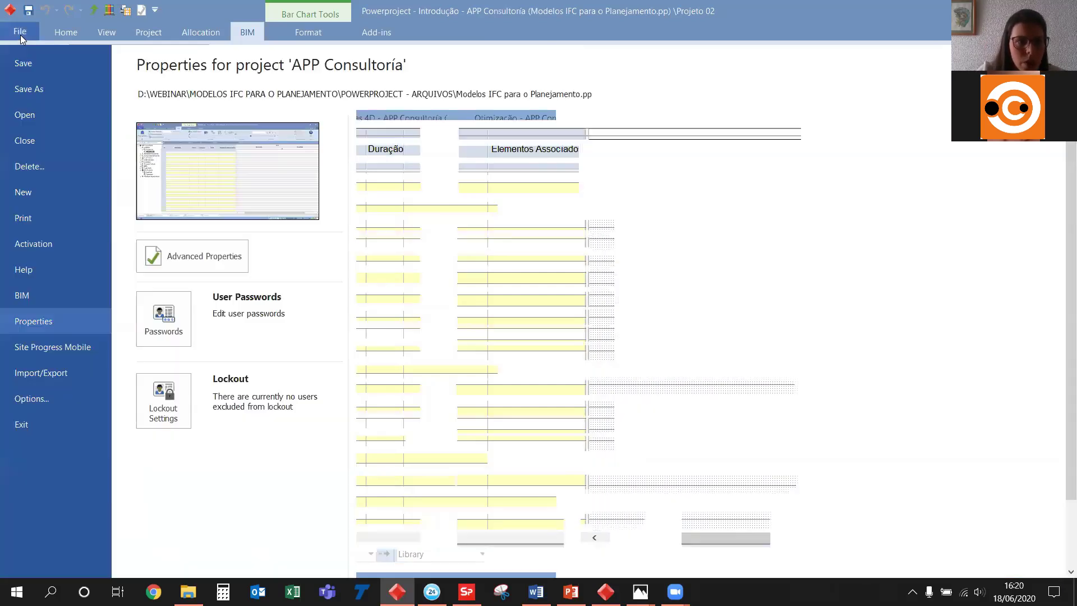
pyautogui.click(28, 192)
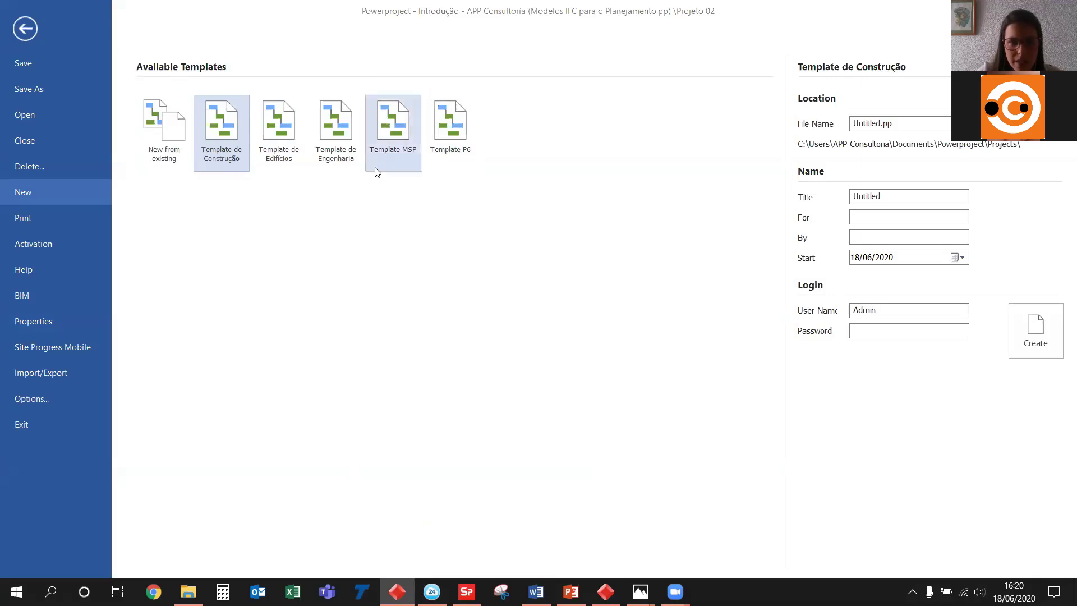
pyautogui.click(25, 31)
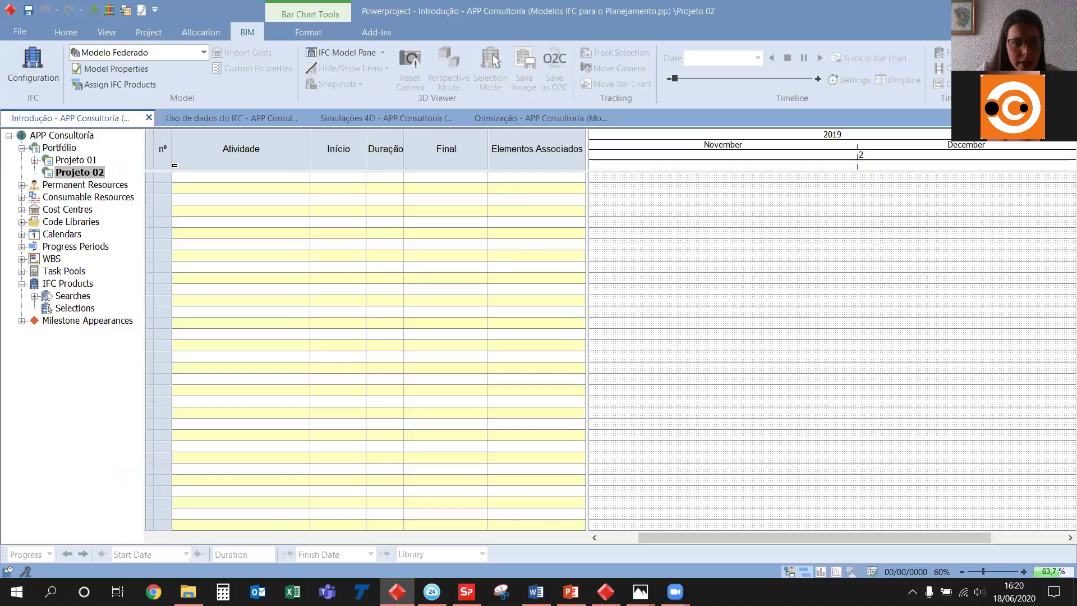
# Insert a child chart at the end of Portfólio, using Projeto 03 as both its bar title and task title
pyautogui.rightClick(61, 149)
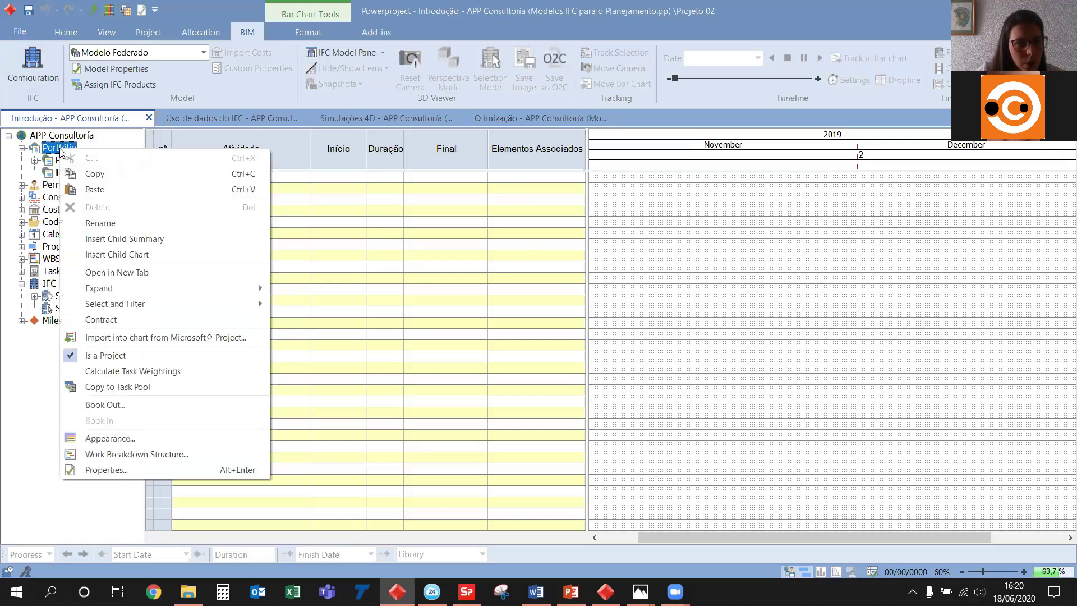
pyautogui.click(206, 252)
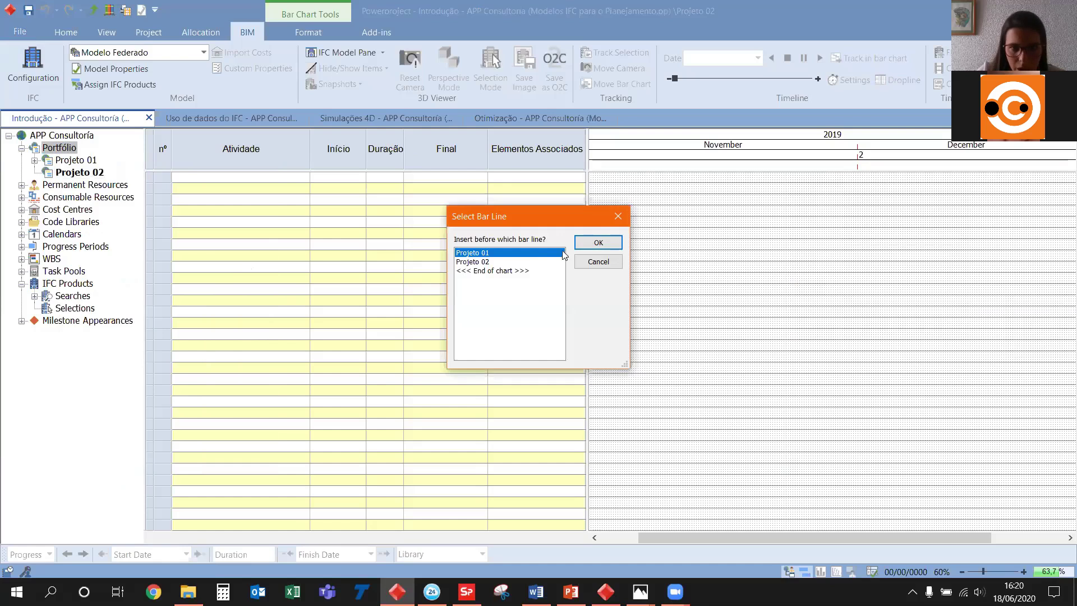
pyautogui.click(504, 271)
pyautogui.click(599, 242)
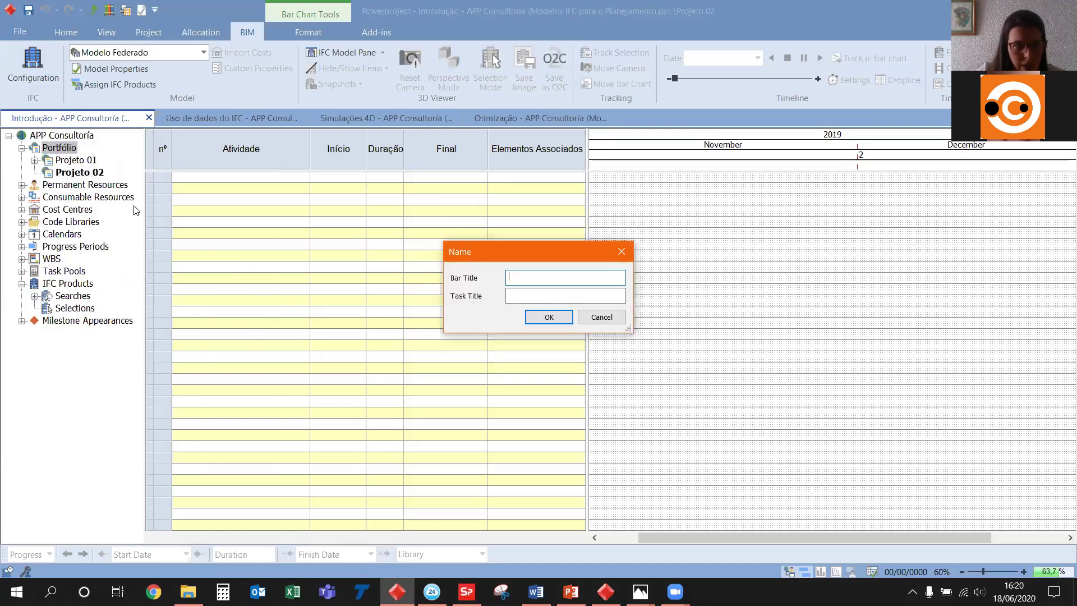
pyautogui.write('Pro')
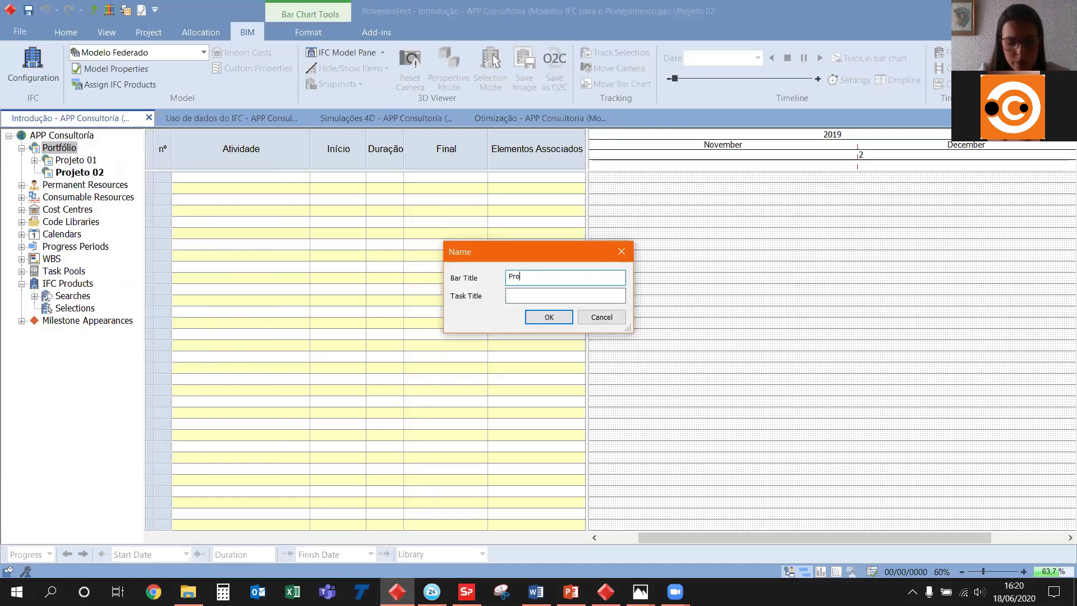
pyautogui.write('jeto 03')
pyautogui.hotkey('ctrl', 'a')
pyautogui.hotkey('ctrl', 'c')
pyautogui.click(527, 295)
pyautogui.hotkey('ctrl', 'v')
pyautogui.click(548, 316)
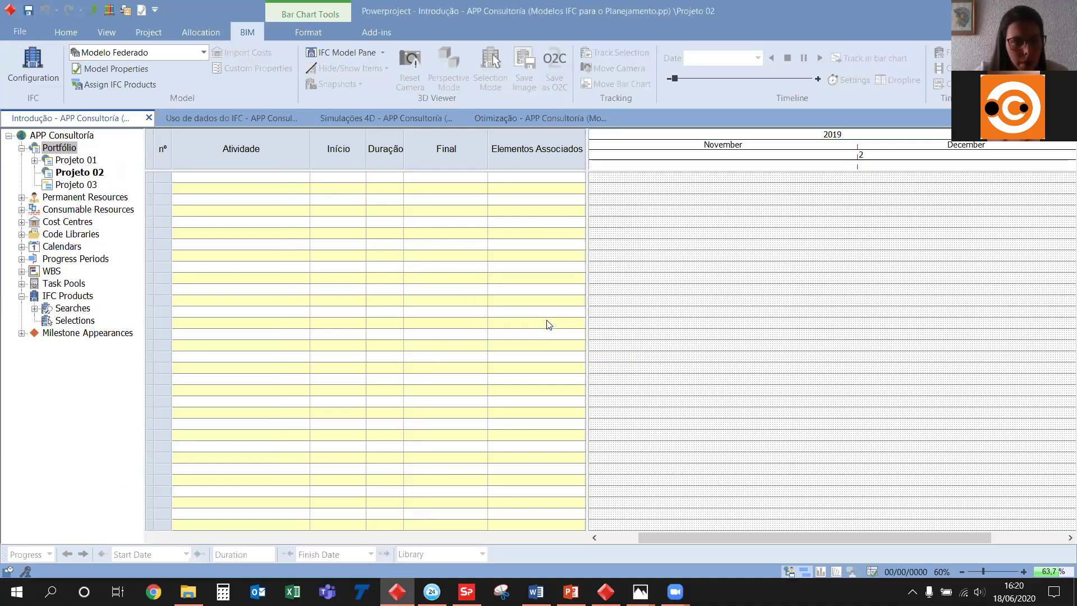
# Mark Projeto 03 as a project and open its chart
pyautogui.rightClick(75, 186)
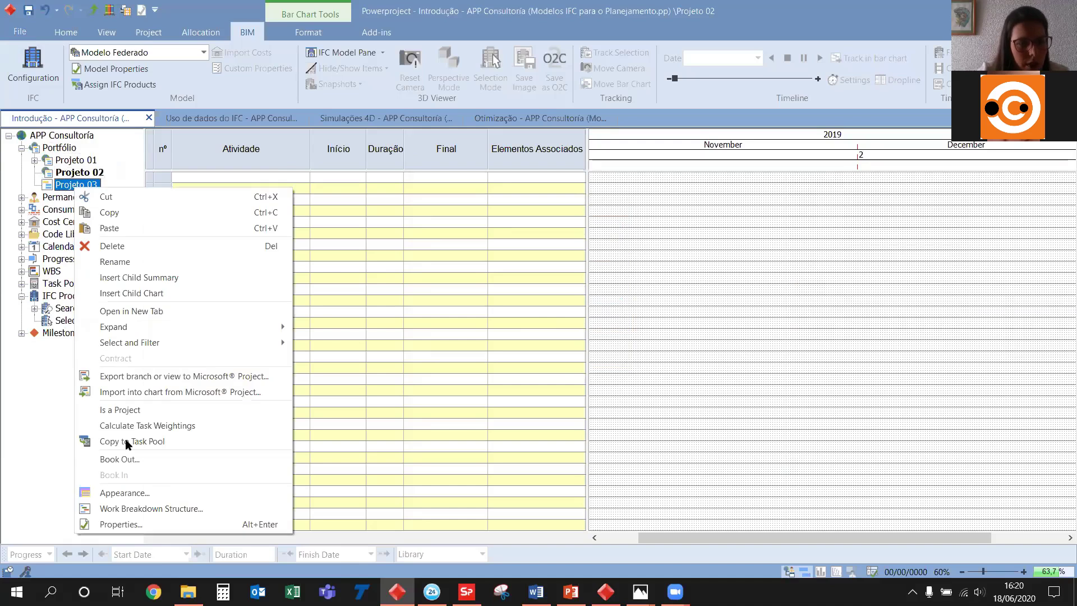
pyautogui.click(131, 411)
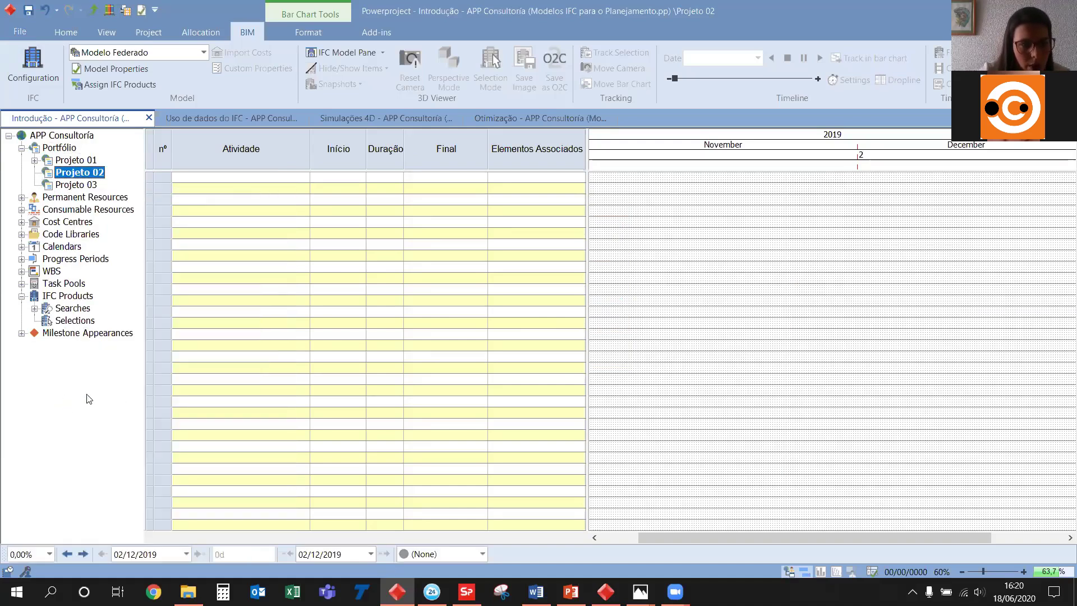
pyautogui.click(84, 186)
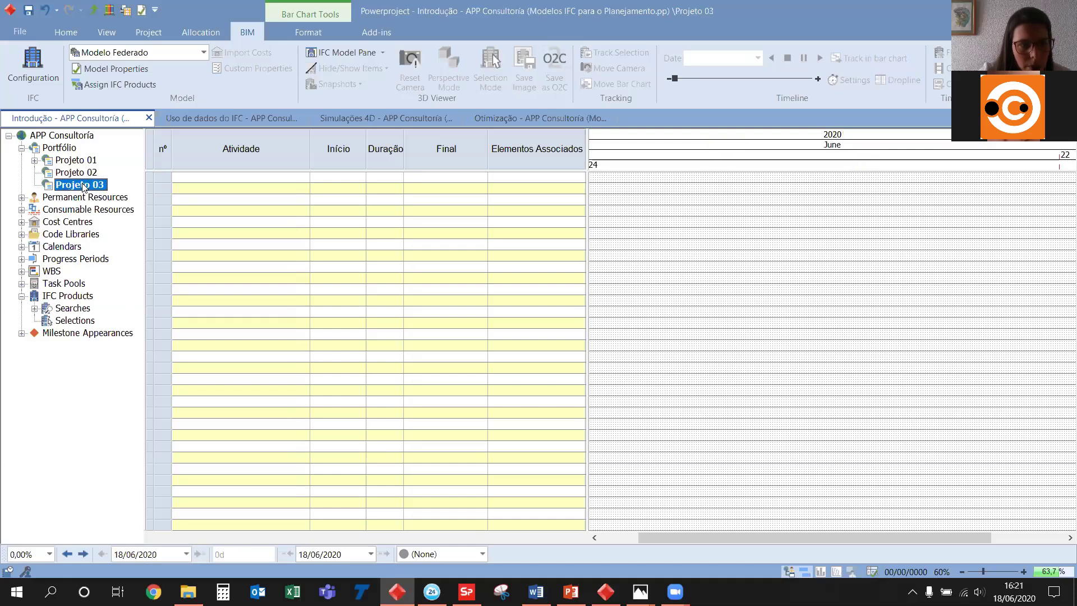
# Examine the Microsoft Project export and import options offered for Projeto 03
pyautogui.rightClick(83, 186)
pyautogui.click(187, 374)
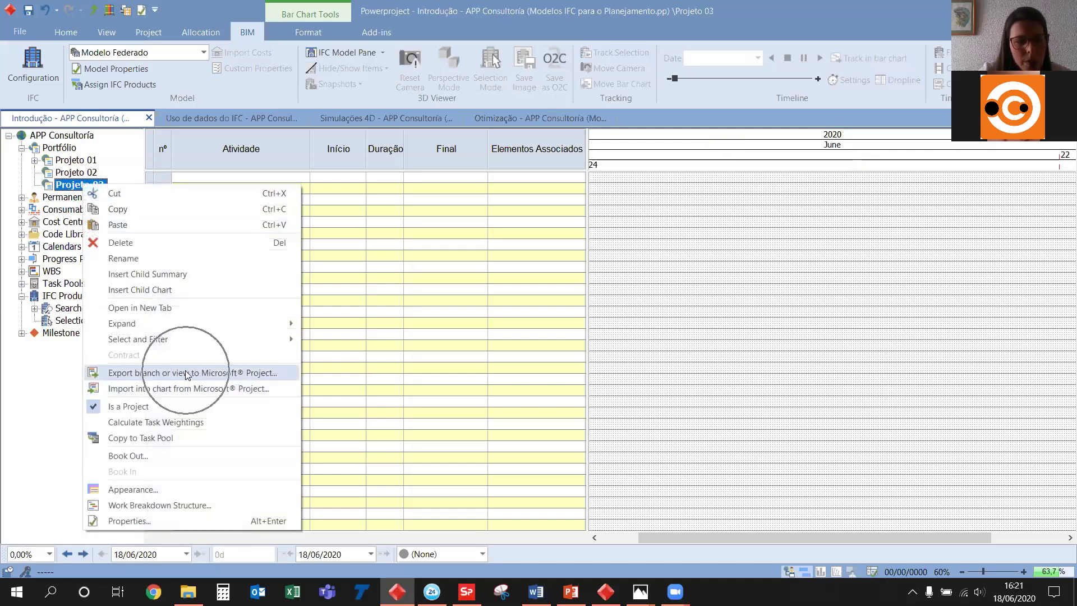
pyautogui.click(224, 392)
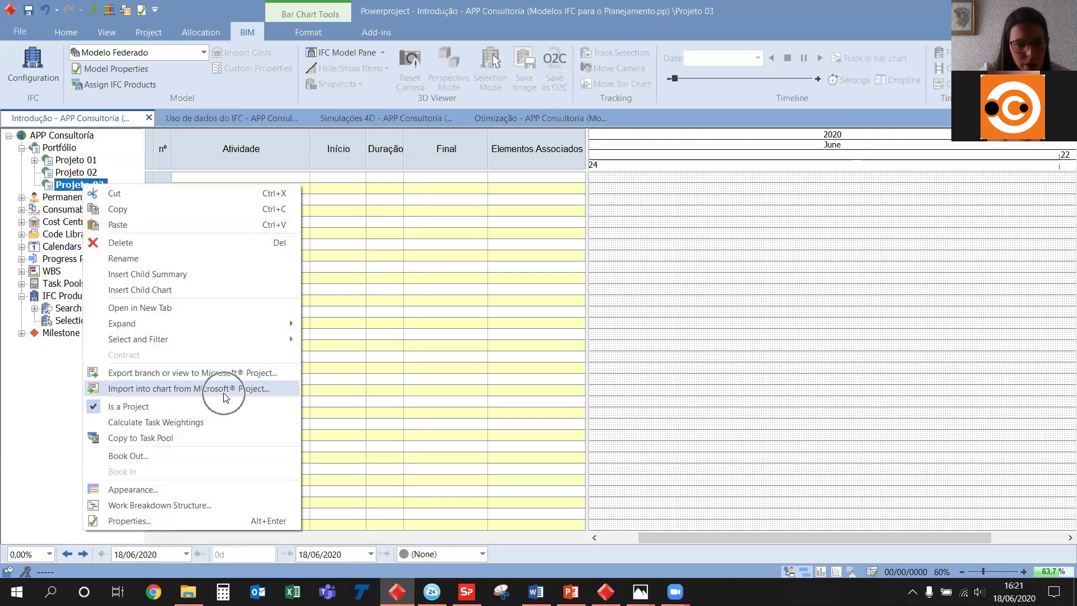
pyautogui.click(46, 428)
pyautogui.click(616, 187)
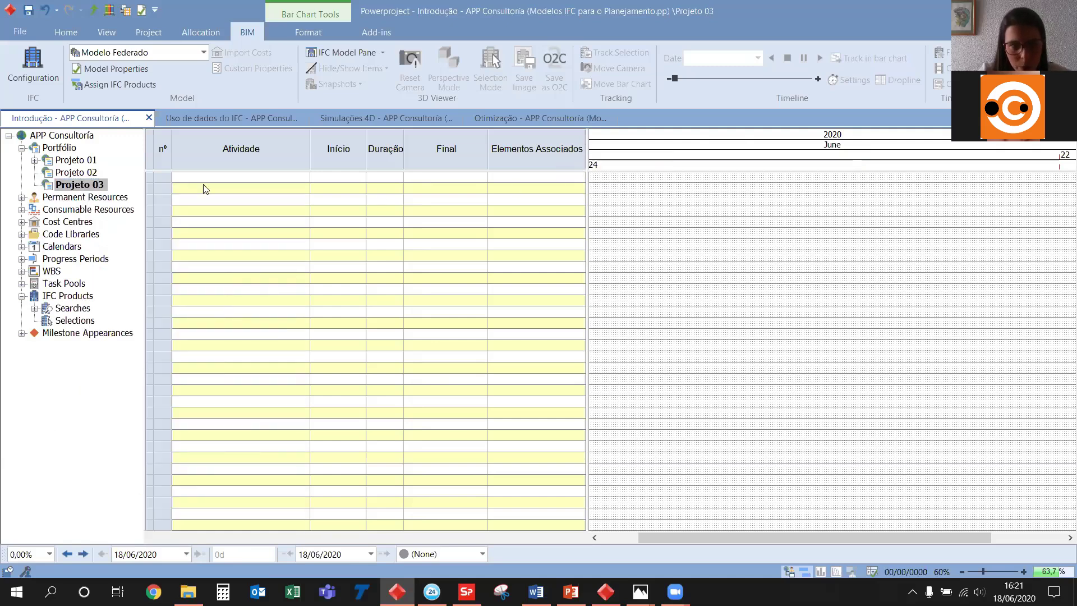
# Try to fit the timeline of the empty Projeto 03 chart to the window
pyautogui.click(86, 188)
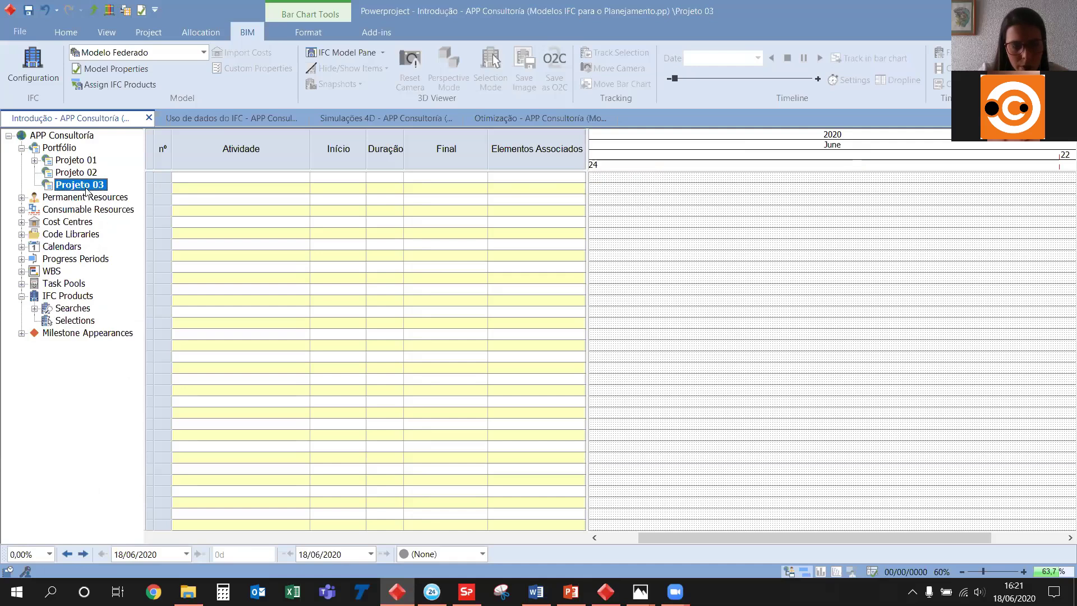
pyautogui.click(620, 192)
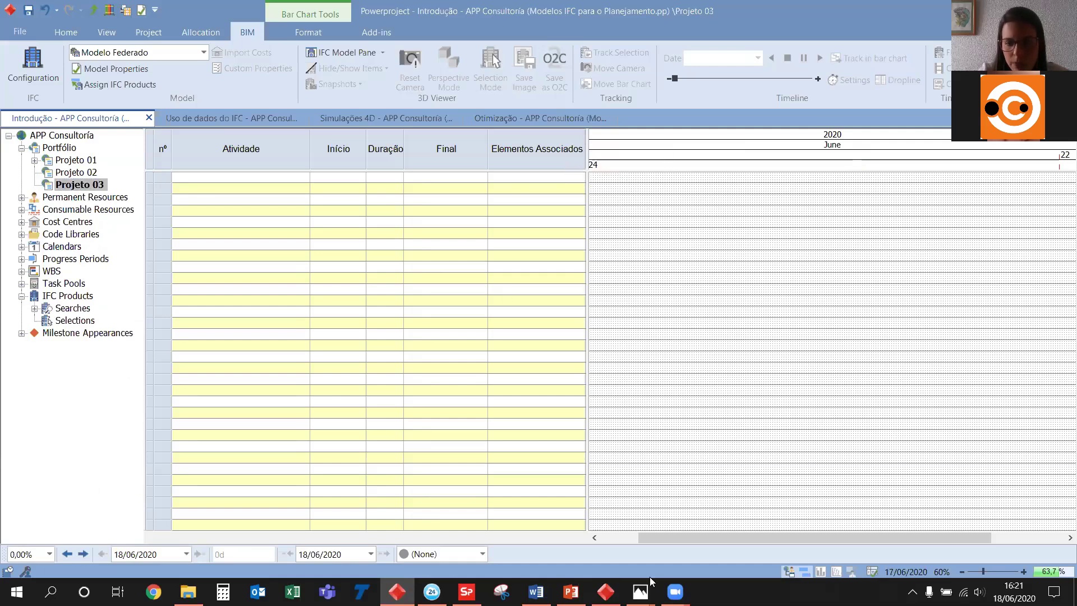
pyautogui.moveTo(664, 541); pyautogui.dragTo(626, 542)
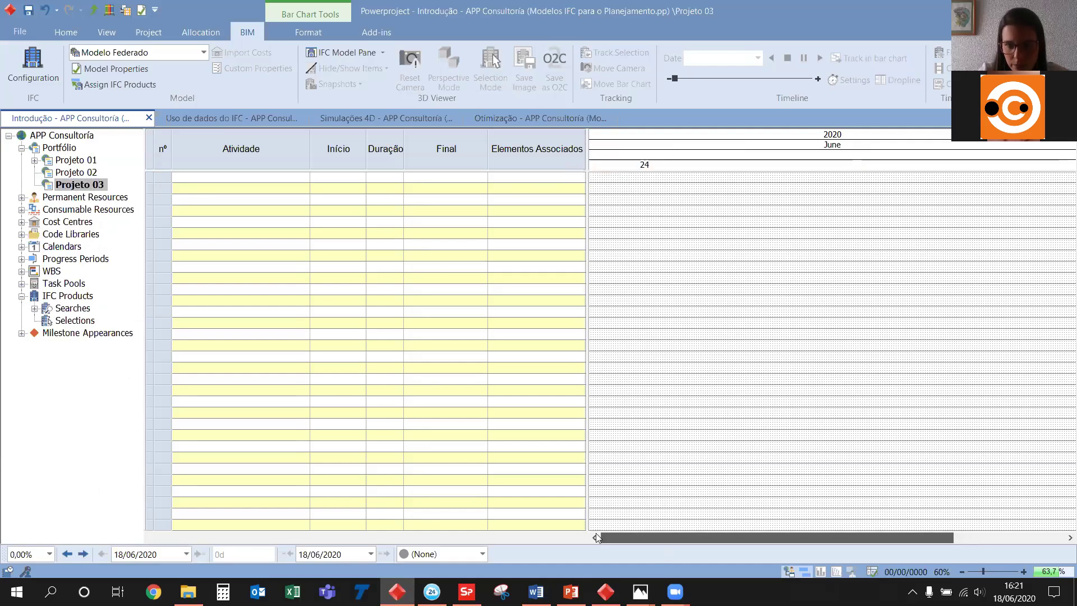
pyautogui.rightClick(746, 152)
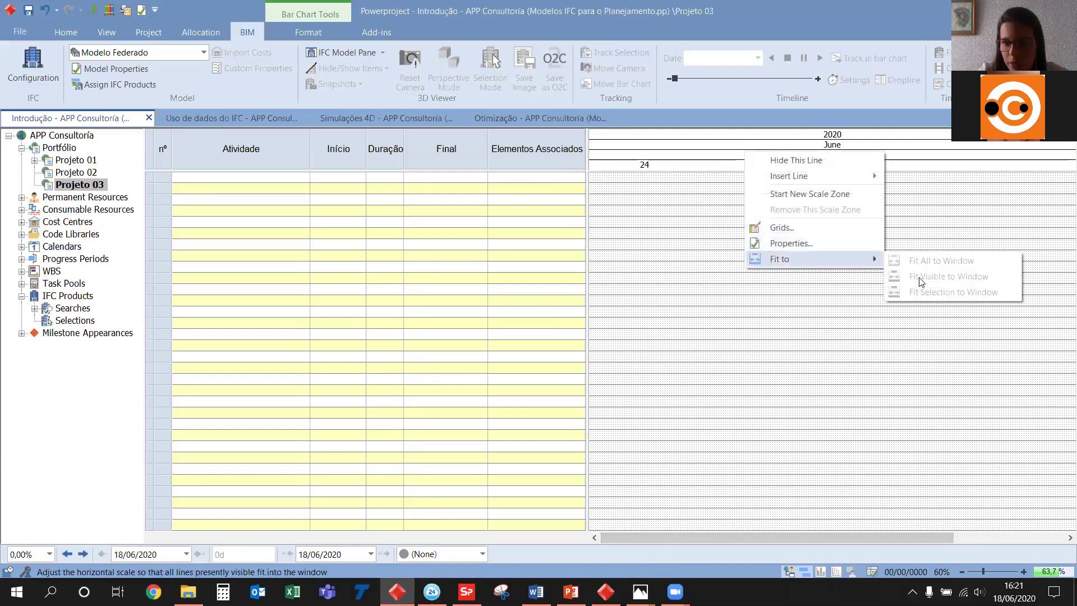
pyautogui.click(579, 217)
# Open Projeto 02 and draw two one-day task bars on separate rows, one on 28/11/2019 and one on 27/11/2019
pyautogui.click(85, 184)
pyautogui.click(78, 172)
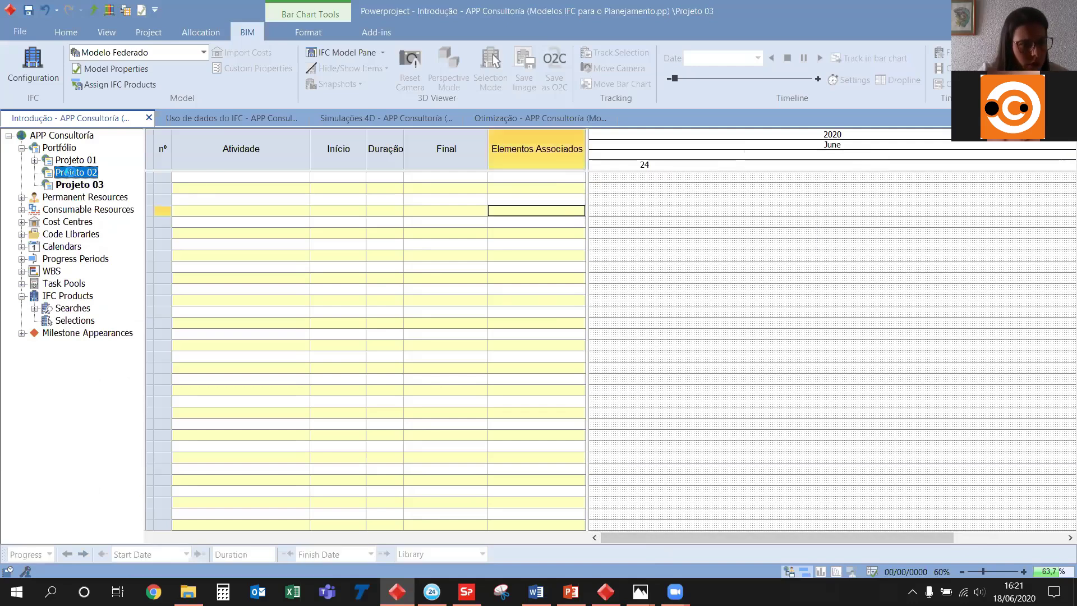
pyautogui.moveTo(661, 193); pyautogui.dragTo(684, 194)
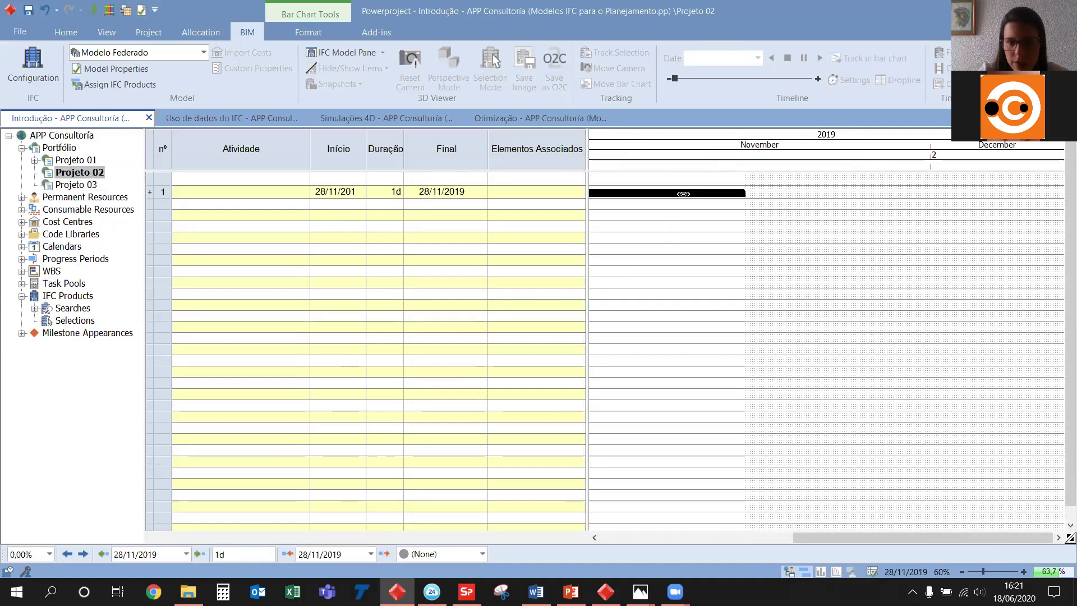
pyautogui.moveTo(860, 540); pyautogui.dragTo(800, 541)
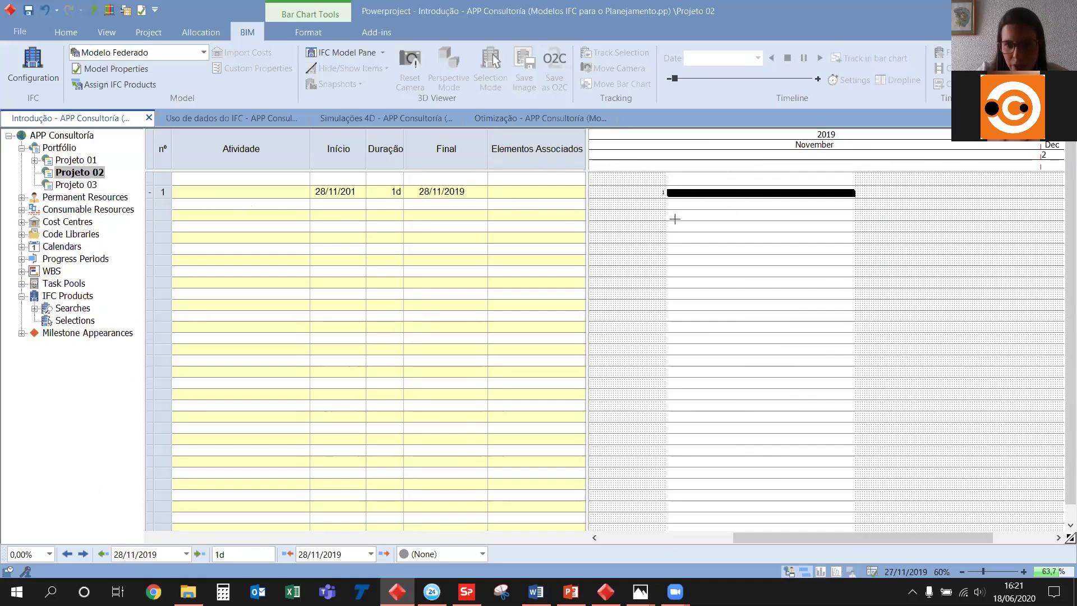
pyautogui.moveTo(674, 219); pyautogui.dragTo(691, 219)
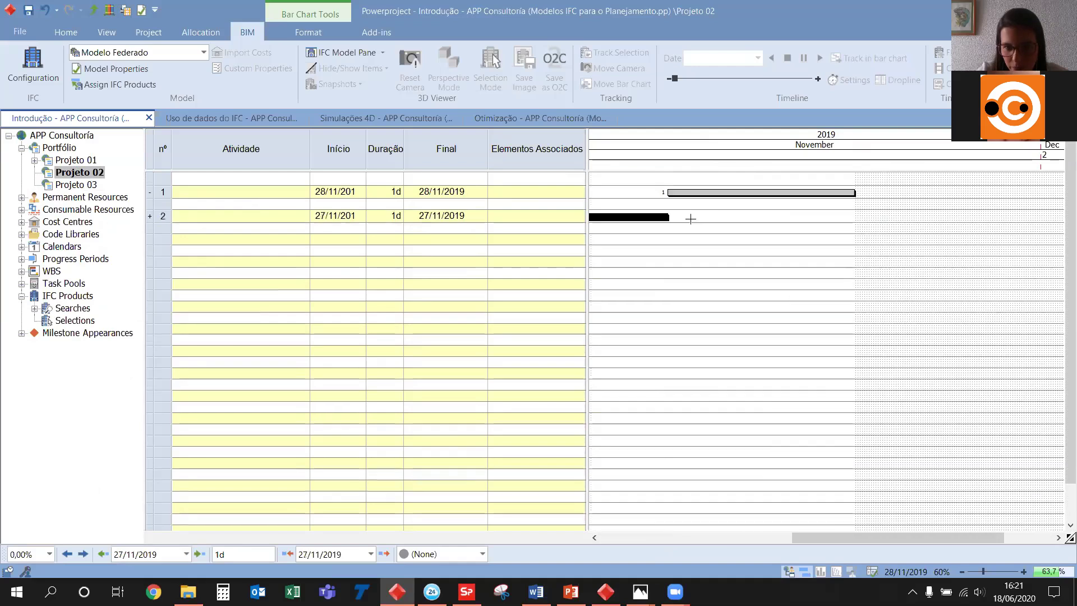
# Name the first task in Projeto 02 Atividade 01
pyautogui.click(268, 190)
pyautogui.write('Atividades')
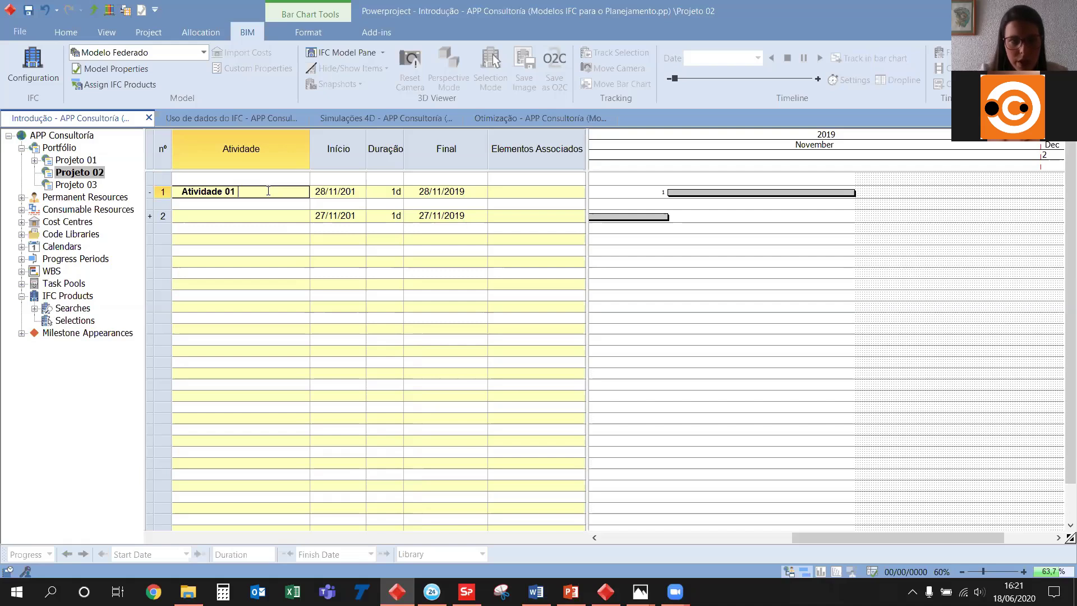
pyautogui.click(312, 241)
# Remove the blank row between the two tasks and name the second one Atividade 02
pyautogui.moveTo(154, 207); pyautogui.dragTo(159, 207)
pyautogui.click(193, 205)
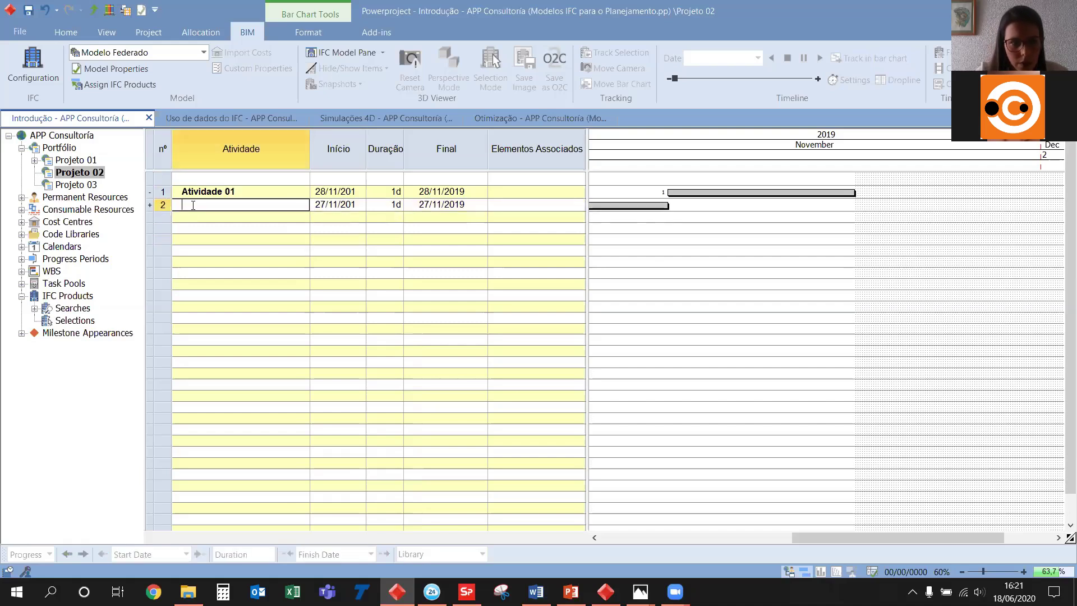
pyautogui.write('Atividade')
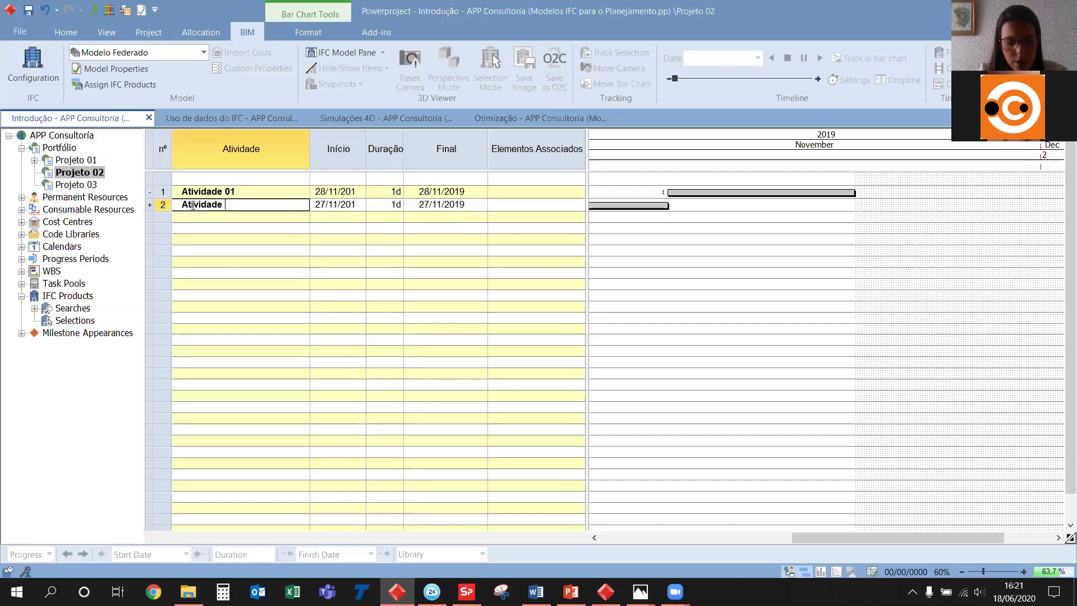
pyautogui.write(' 02')
pyautogui.click(328, 273)
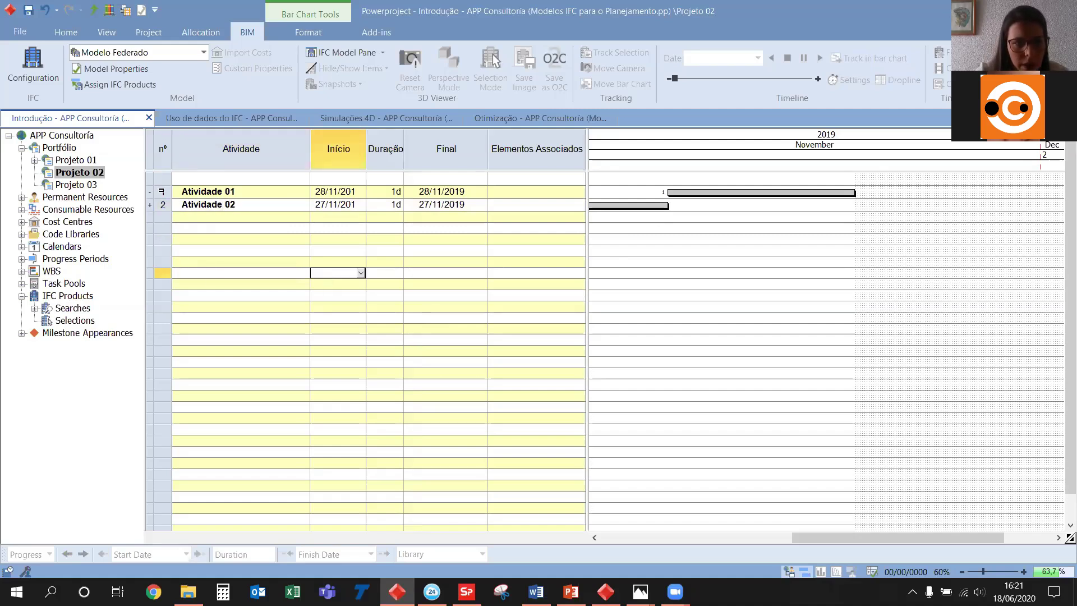
# Select all tasks in the Projeto 02 chart and link Atividade 01 with Atividade 02
pyautogui.hotkey('ctrl', 'a')
pyautogui.click(66, 32)
pyautogui.click(348, 84)
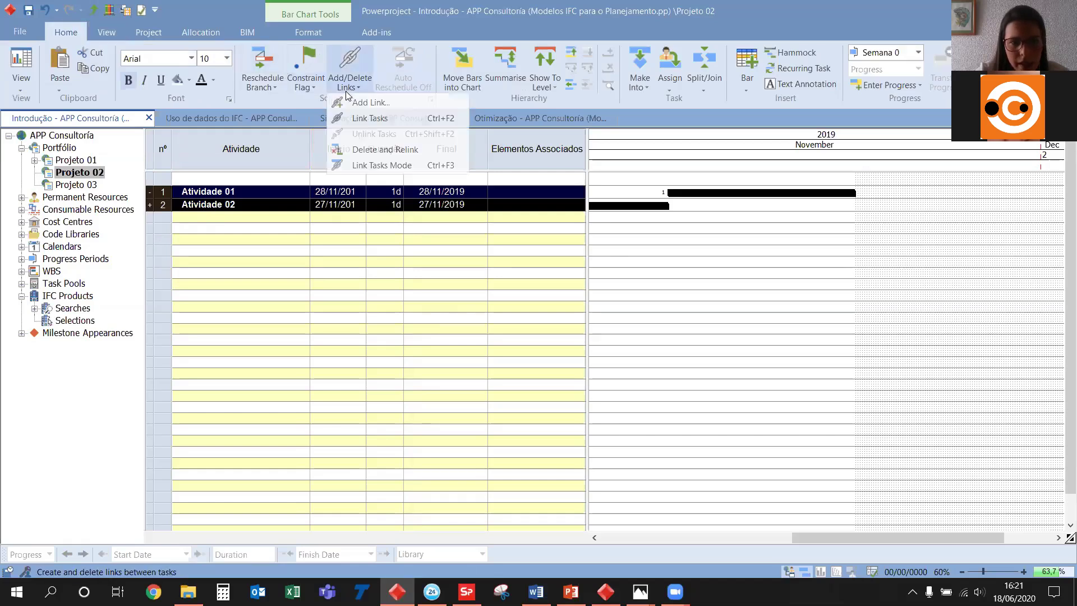
pyautogui.click(369, 118)
# Reschedule the linked tasks of Projeto 02 and view their bars in January 2020
pyautogui.click(261, 84)
pyautogui.click(521, 251)
pyautogui.click(599, 340)
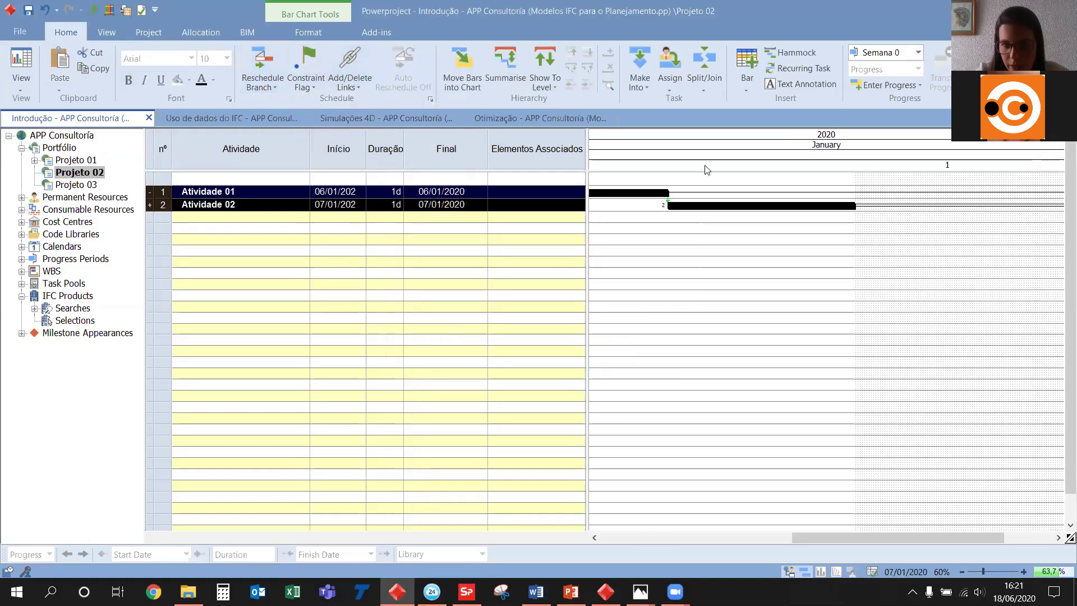
pyautogui.moveTo(823, 536); pyautogui.dragTo(760, 535)
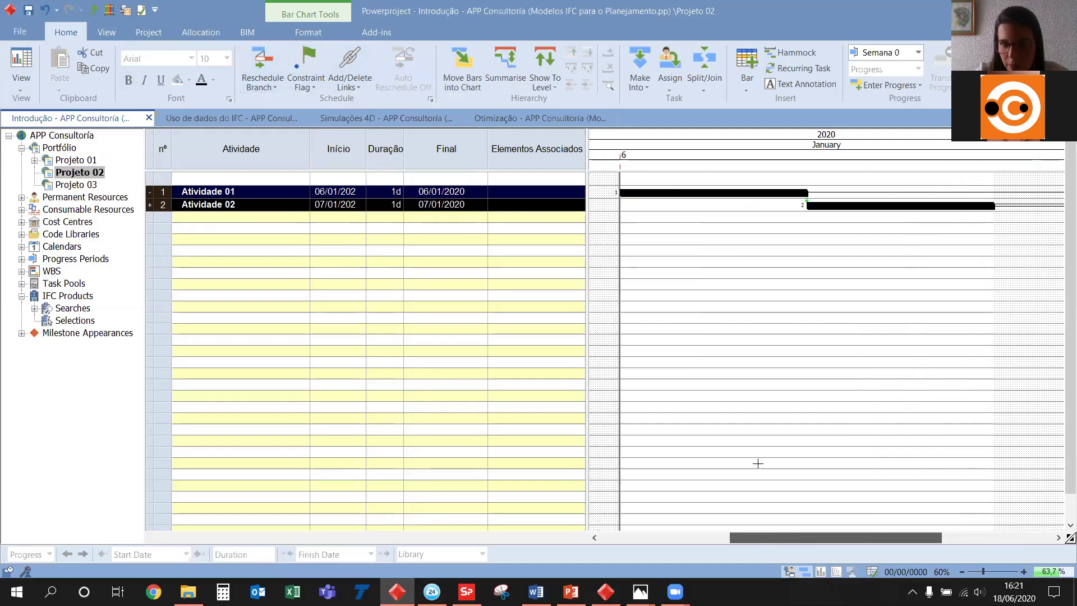
pyautogui.click(778, 253)
# View the start date calendar of Atividade 01, and delete both tasks from Projeto 02
pyautogui.click(342, 192)
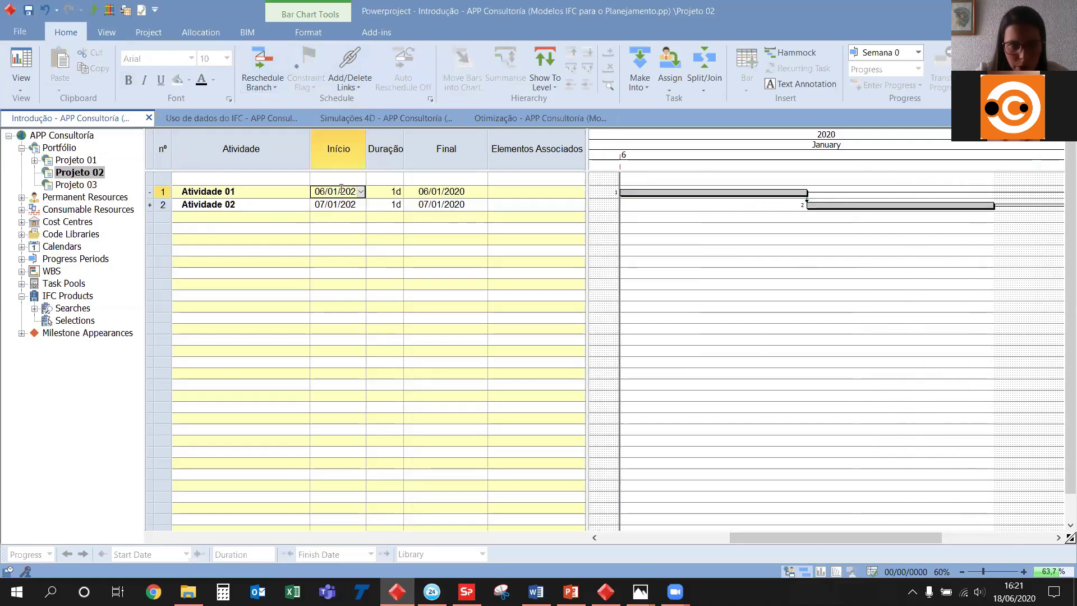
pyautogui.click(362, 191)
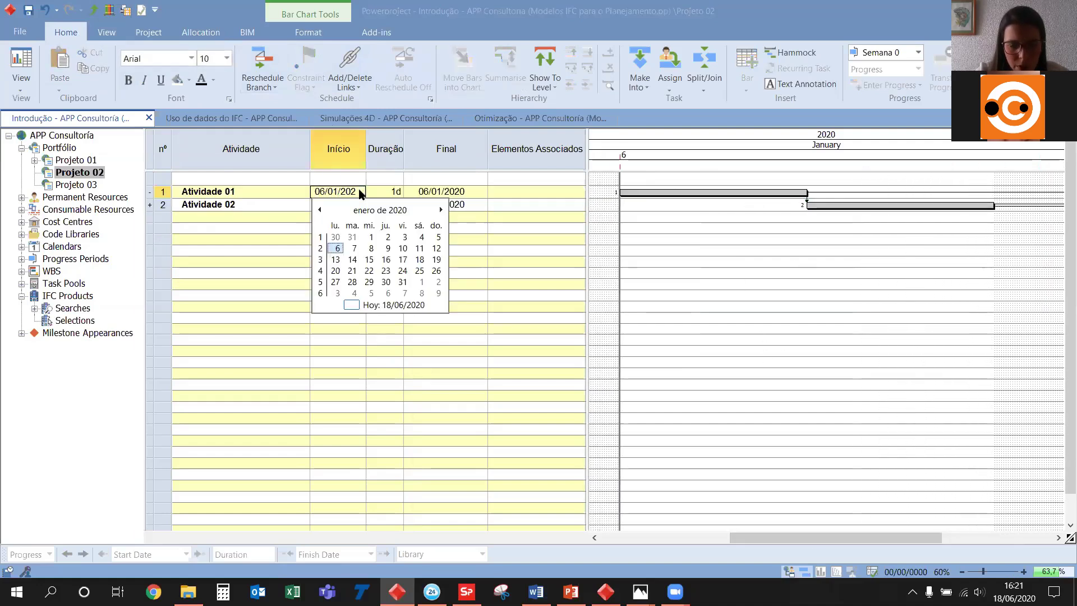
pyautogui.click(771, 269)
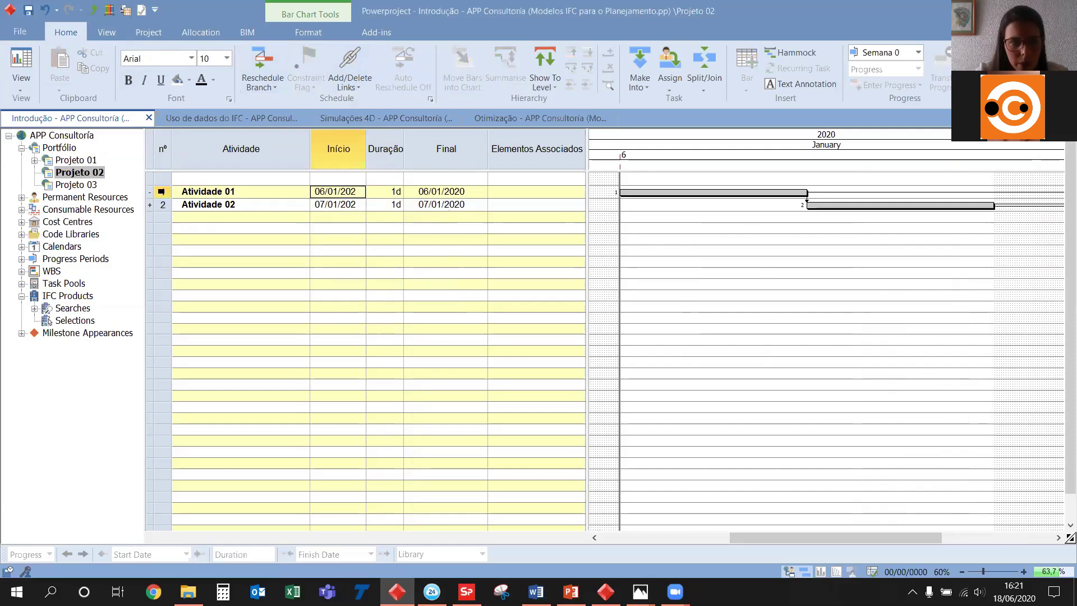
pyautogui.moveTo(162, 191); pyautogui.dragTo(160, 200)
pyautogui.press('Delete')
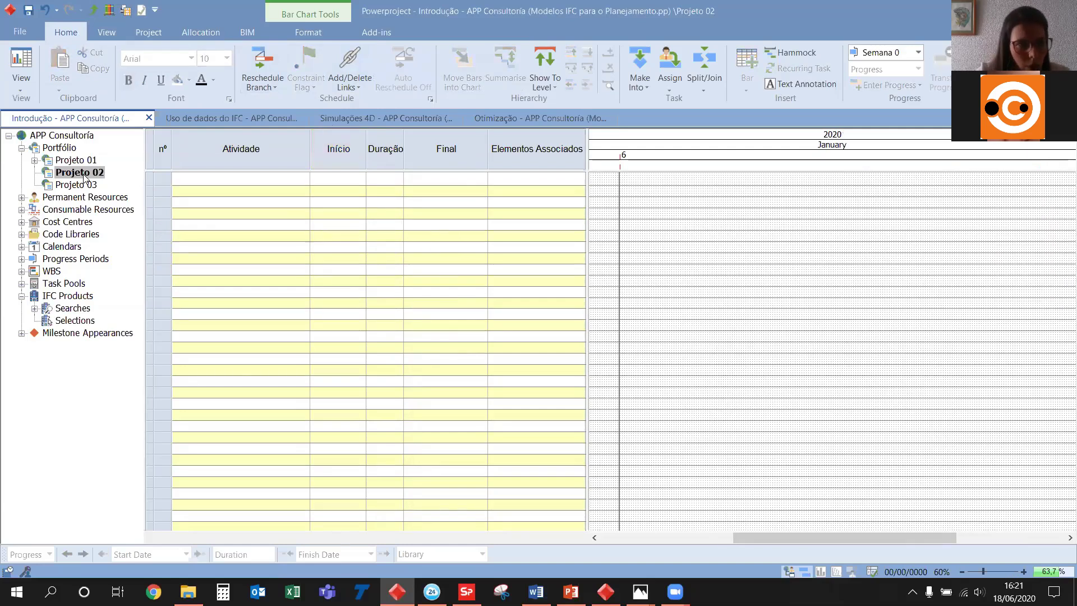
# Look over the options for the Projeto 02 chart and the file's import and export formats
pyautogui.rightClick(86, 175)
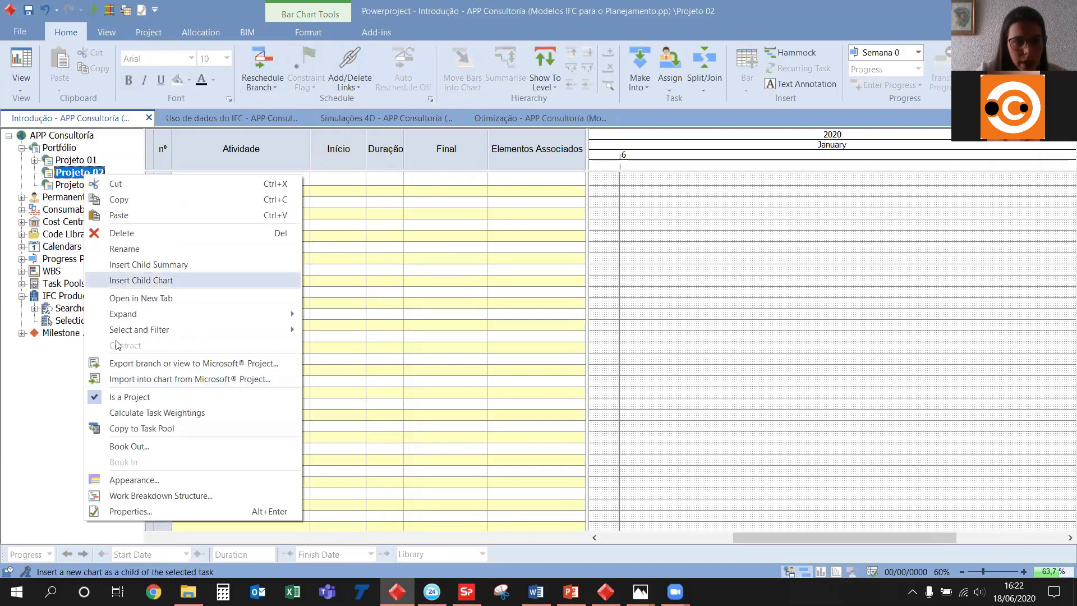
pyautogui.click(24, 32)
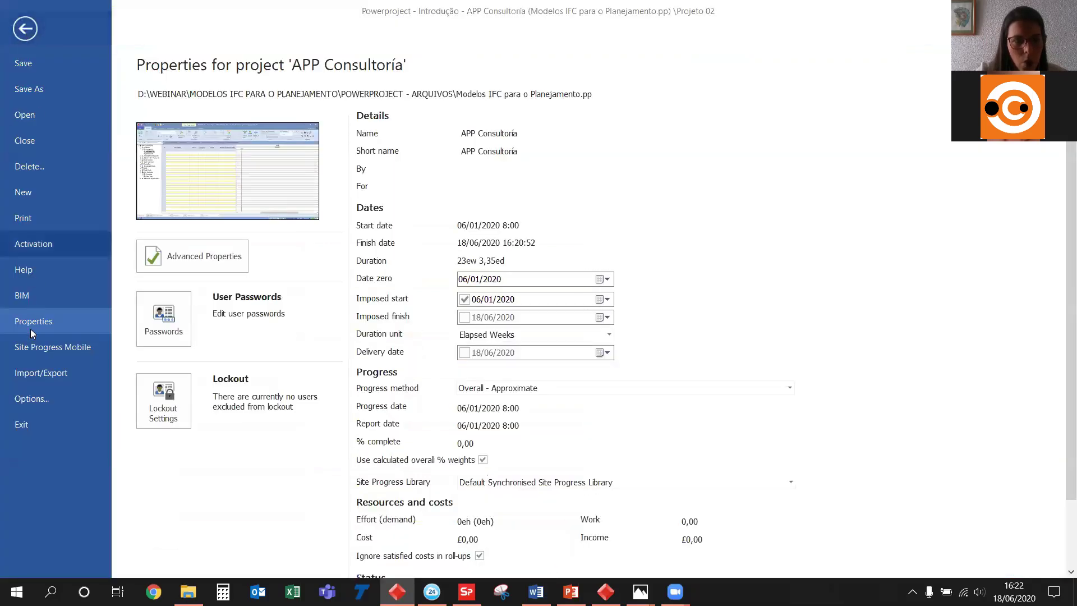
pyautogui.click(45, 379)
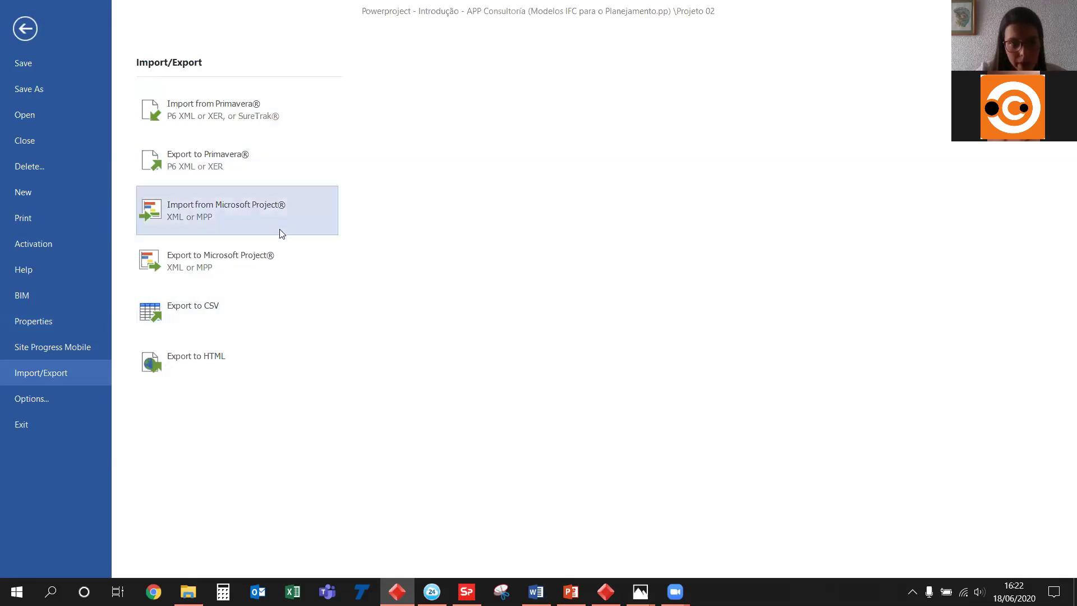
pyautogui.click(25, 29)
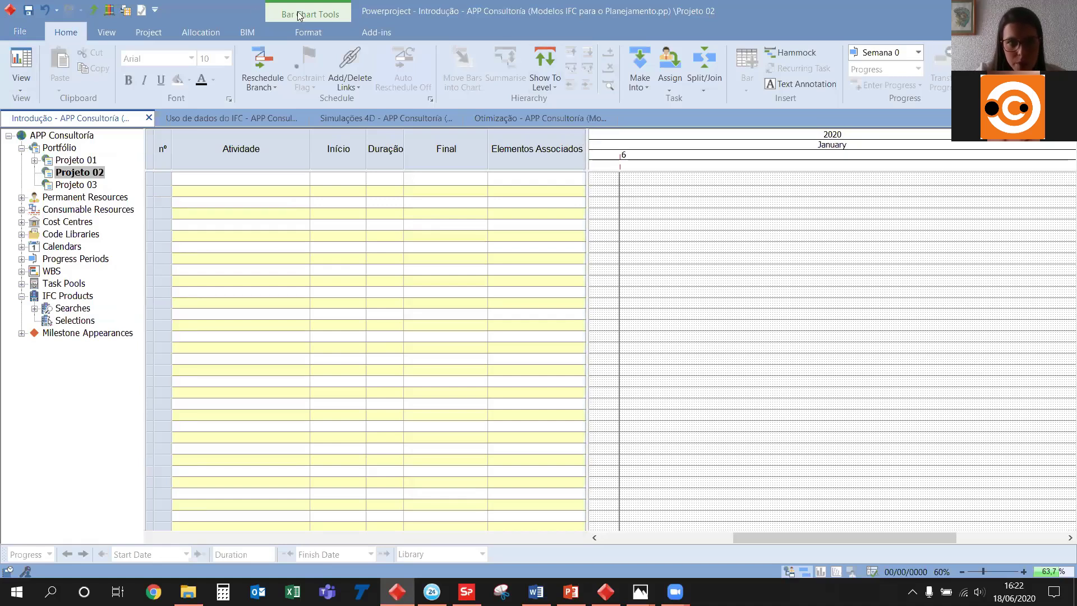
# Open the BIM model configuration and examine the sources offered for selecting a new IFC model, without adding one
pyautogui.click(250, 35)
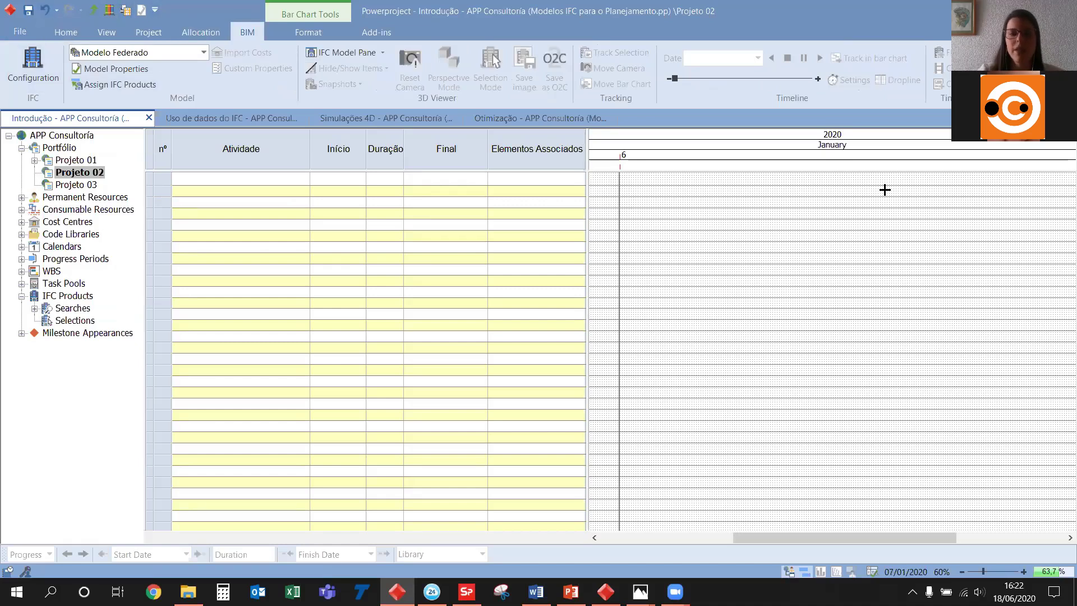
pyautogui.click(34, 63)
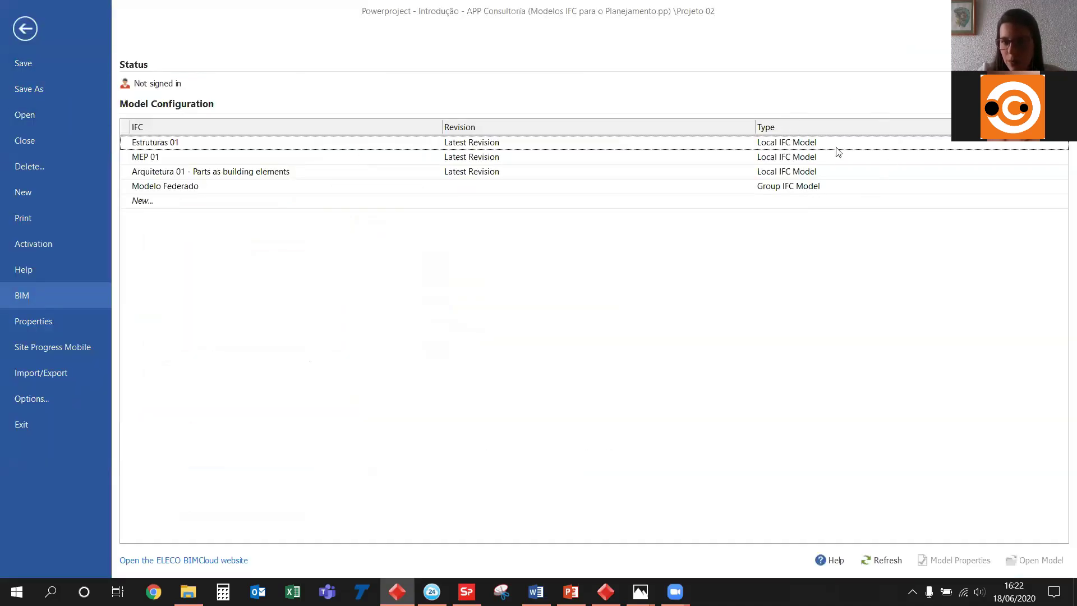
pyautogui.click(140, 202)
pyautogui.click(141, 215)
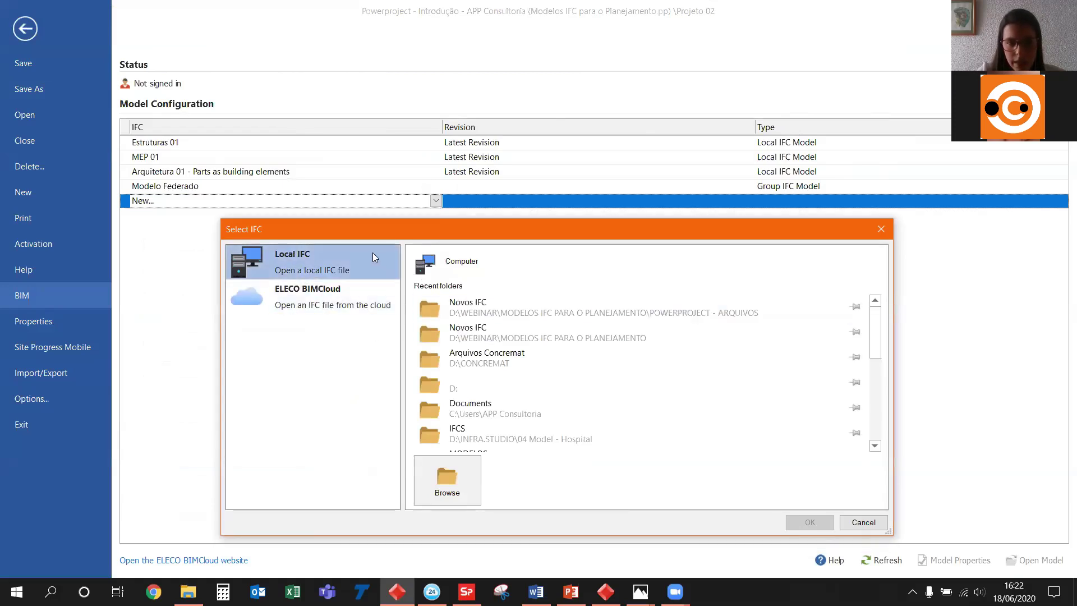
pyautogui.click(301, 258)
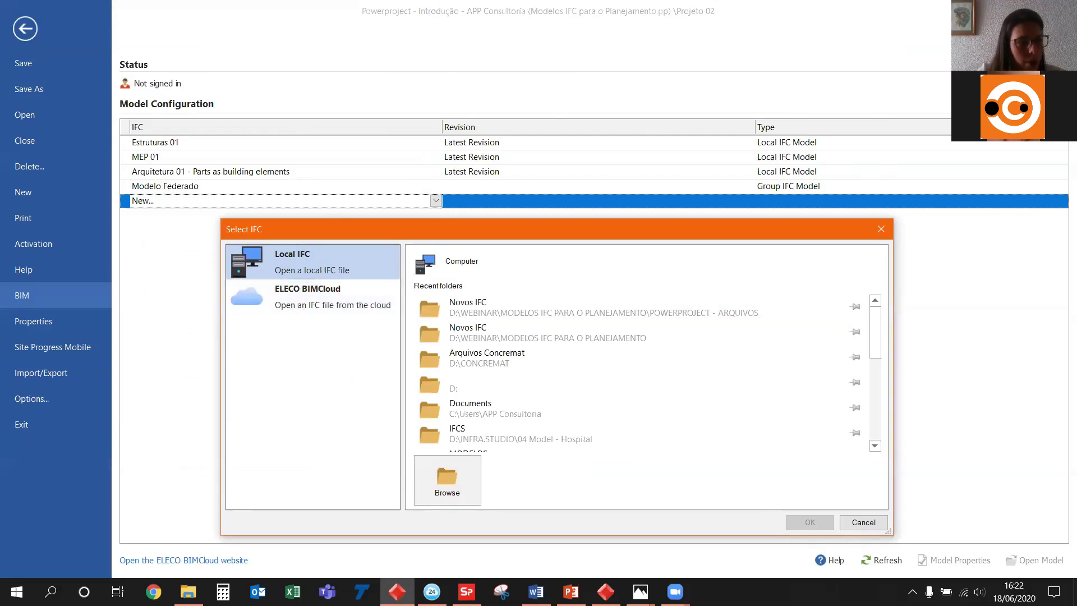
pyautogui.click(167, 18)
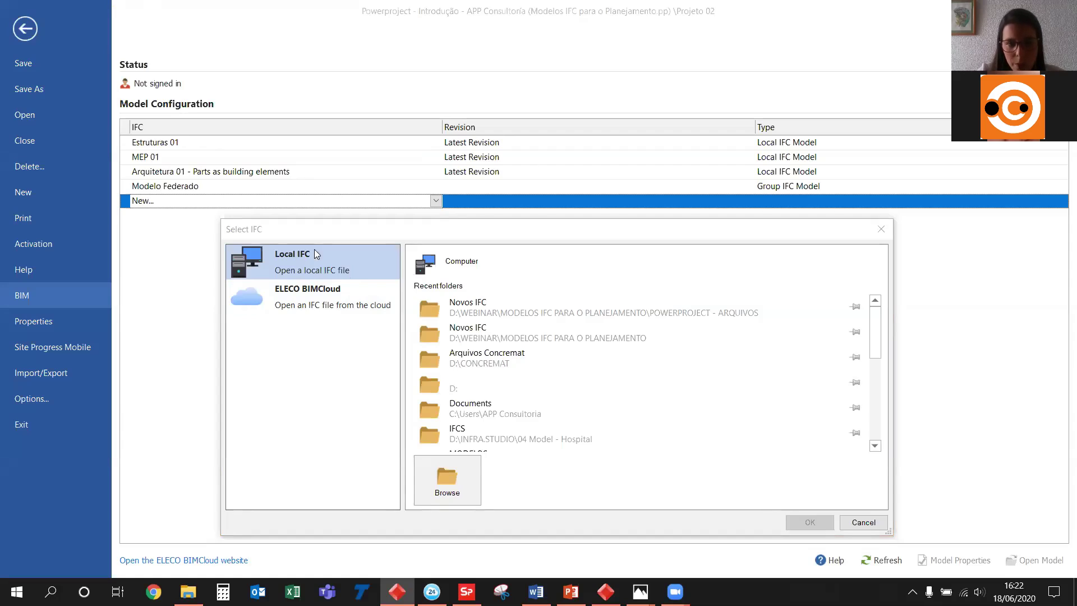
pyautogui.click(316, 303)
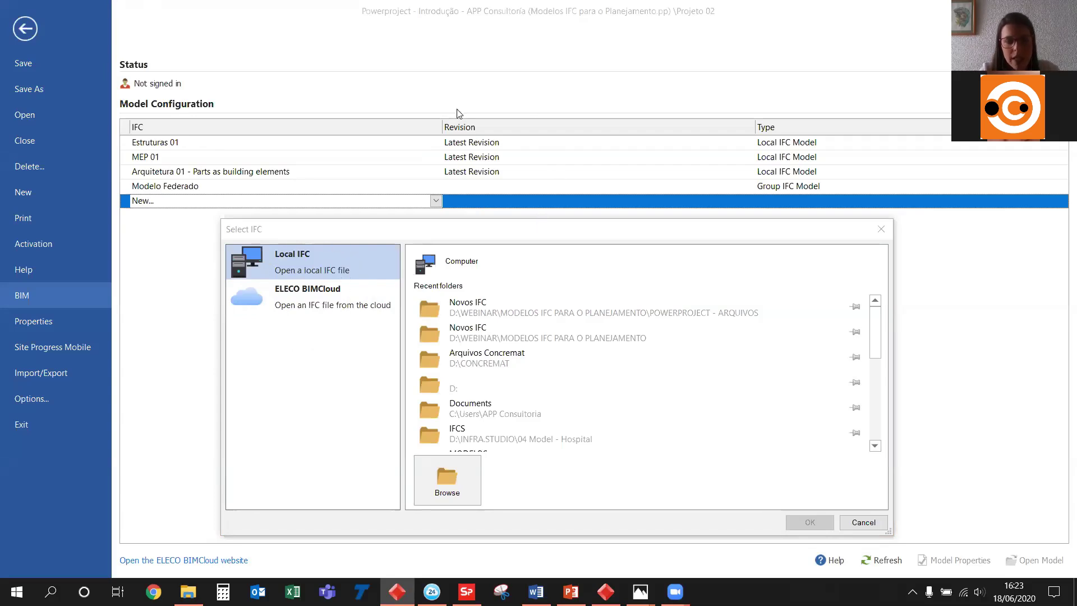
pyautogui.click(469, 165)
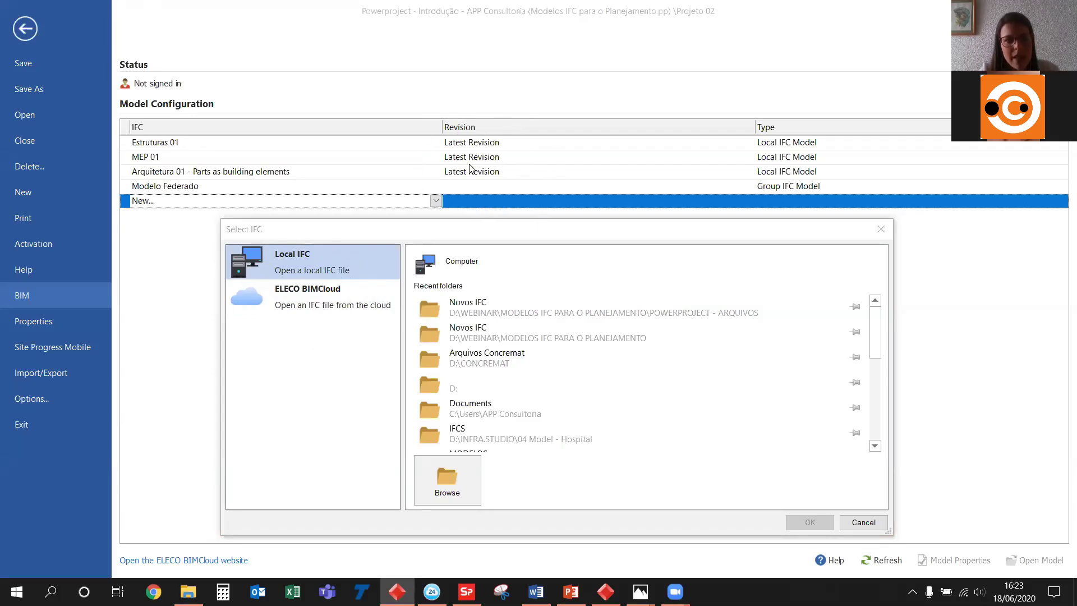
pyautogui.click(469, 167)
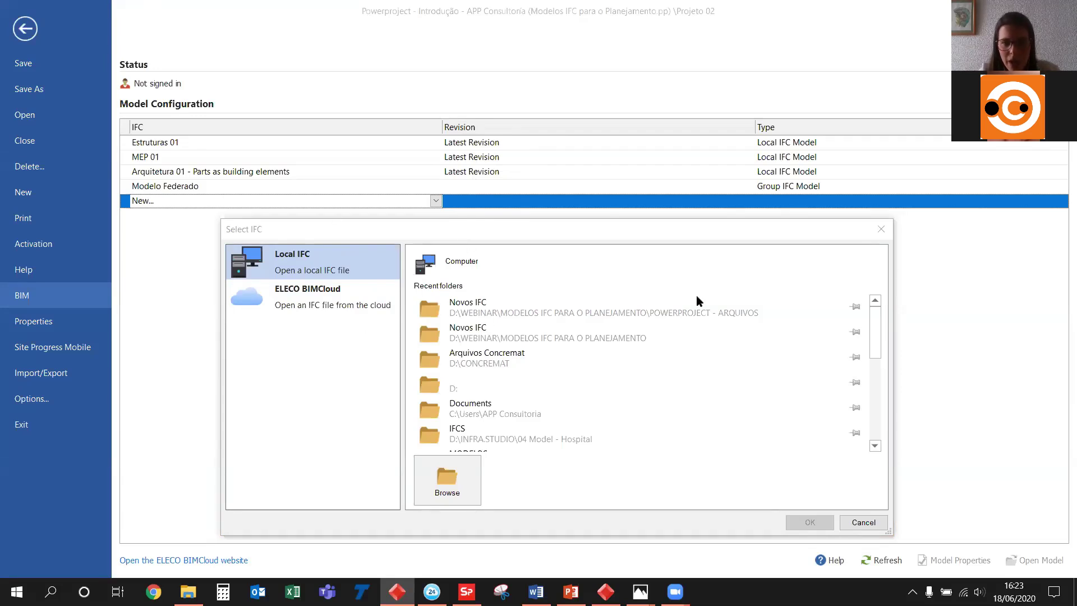
pyautogui.click(882, 230)
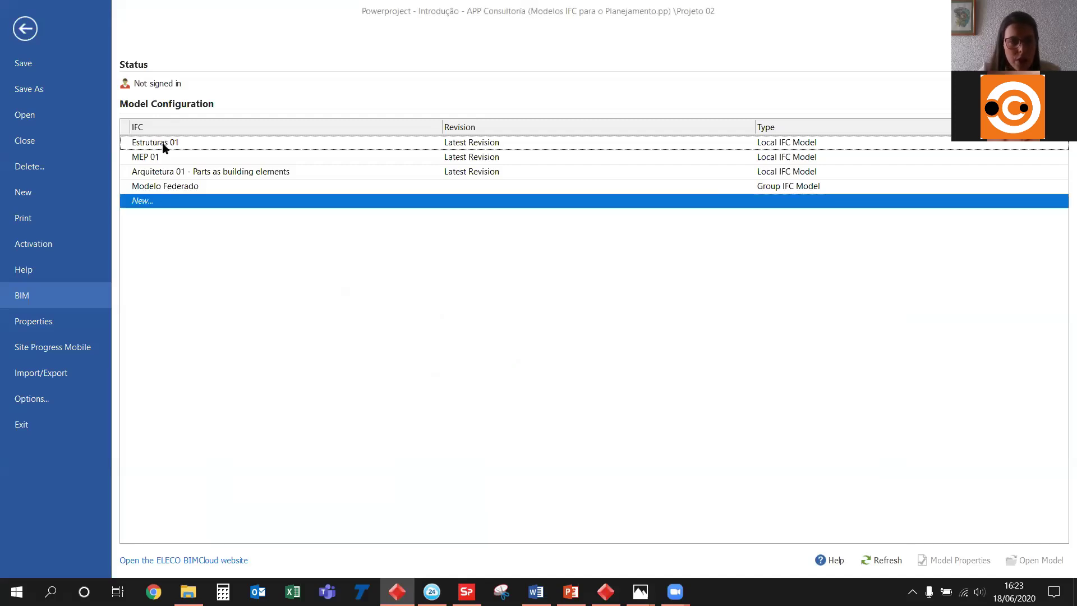
# View the properties form for creating a new IFC group model and leave it without creating a group
pyautogui.click(149, 207)
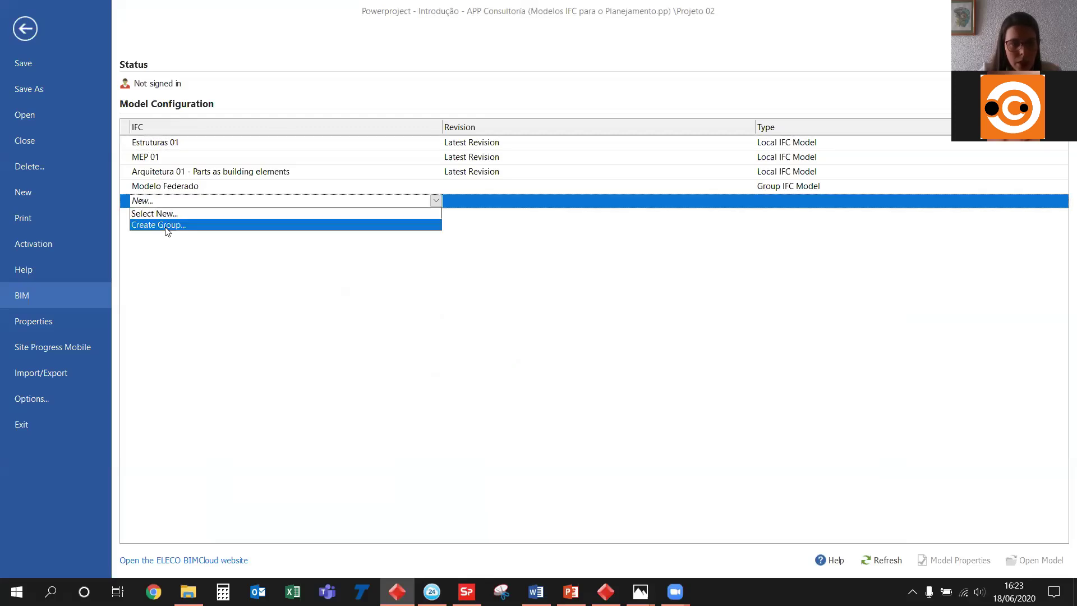
pyautogui.click(166, 227)
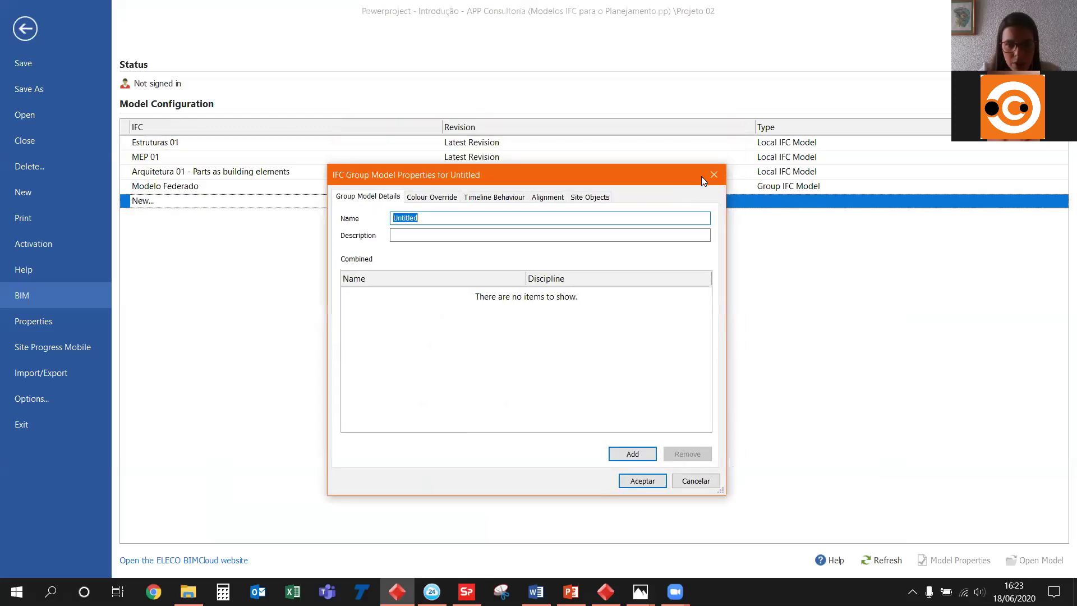
pyautogui.click(713, 175)
pyautogui.click(156, 204)
pyautogui.click(174, 225)
# Open the model properties of the Modelo Federado group and examine its combined models and their disciplines
pyautogui.click(174, 188)
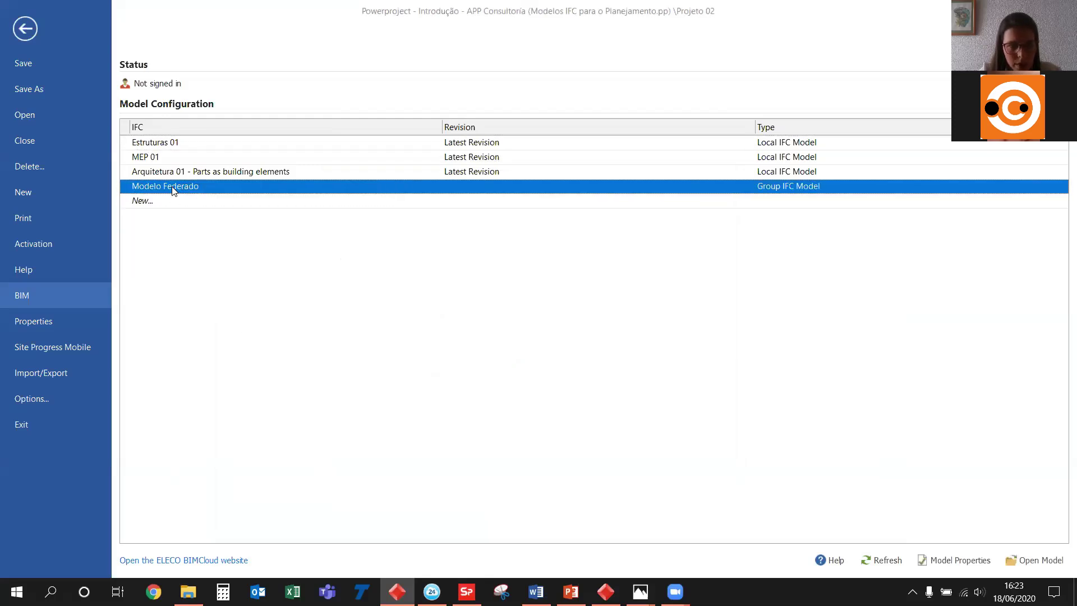
pyautogui.click(960, 560)
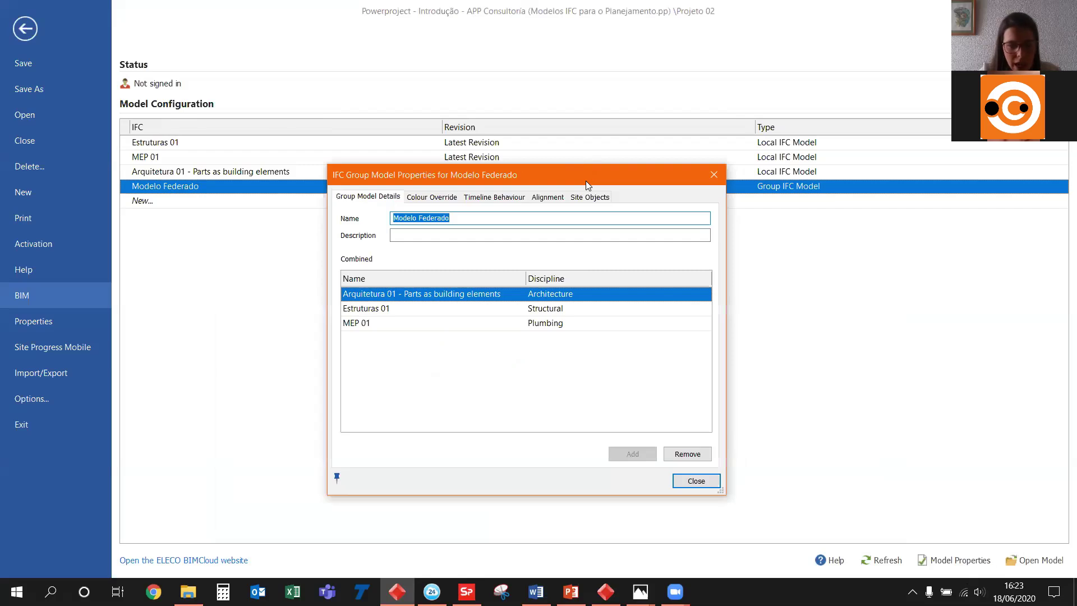
pyautogui.moveTo(585, 181); pyautogui.dragTo(420, 233)
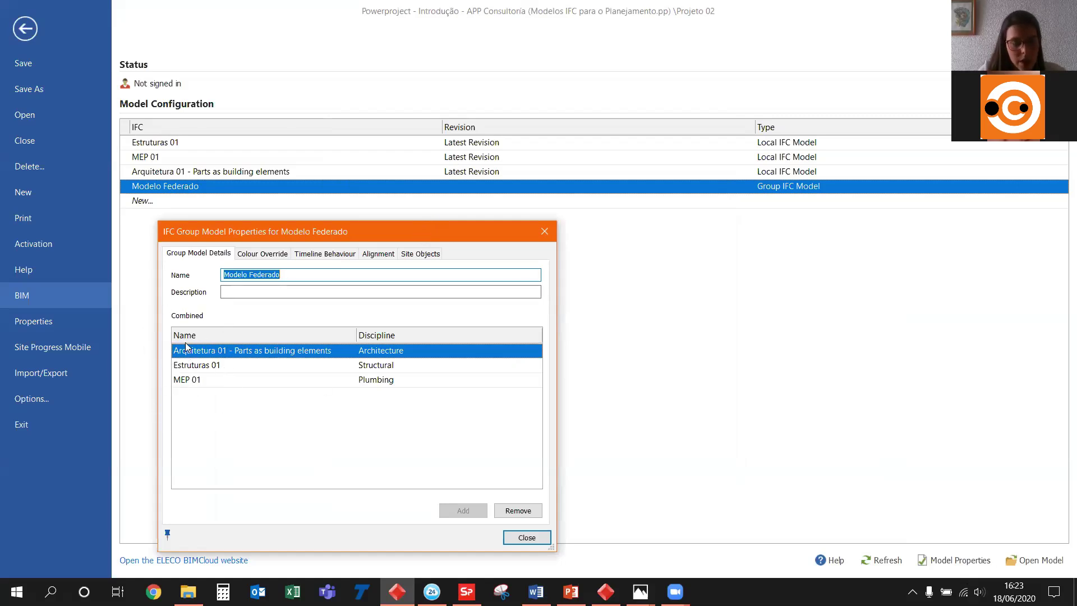
pyautogui.press('ctrl')
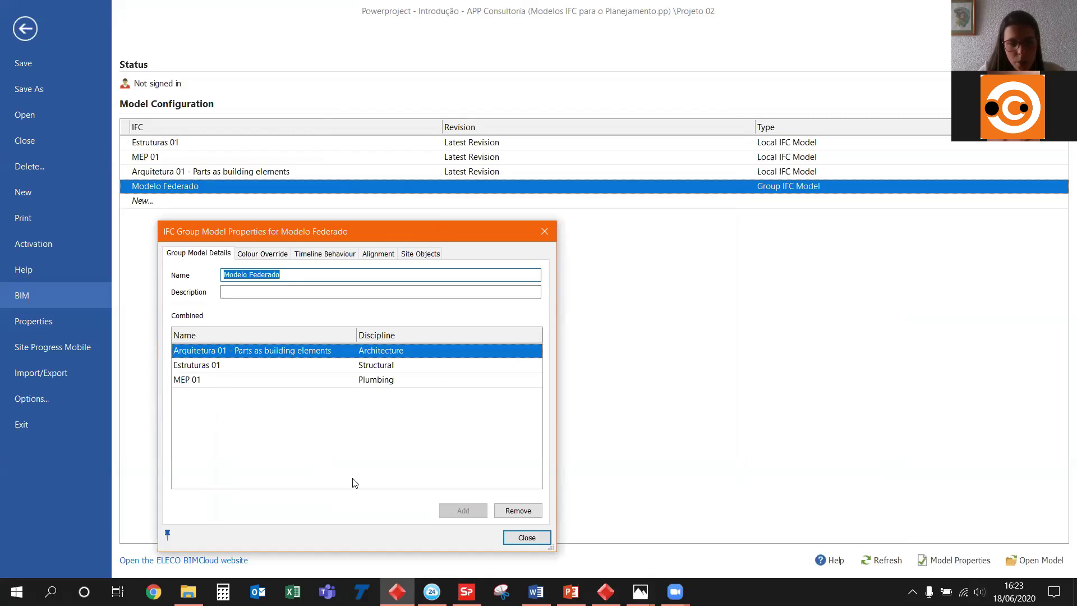
pyautogui.press('ctrl')
# Review the colour override settings of Modelo Federado and the available code libraries without choosing one
pyautogui.click(254, 257)
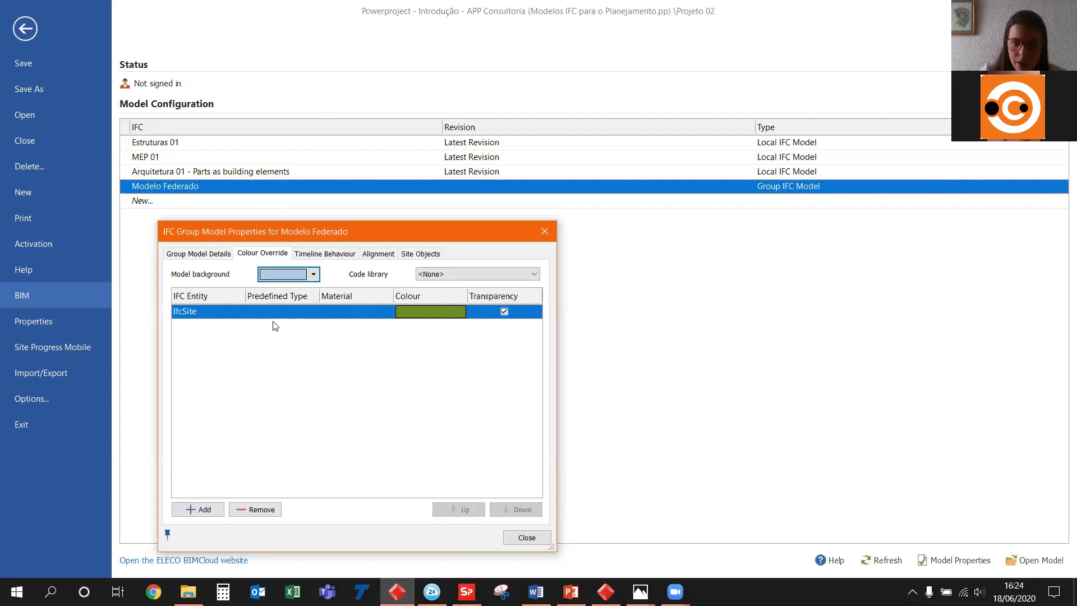
pyautogui.click(452, 275)
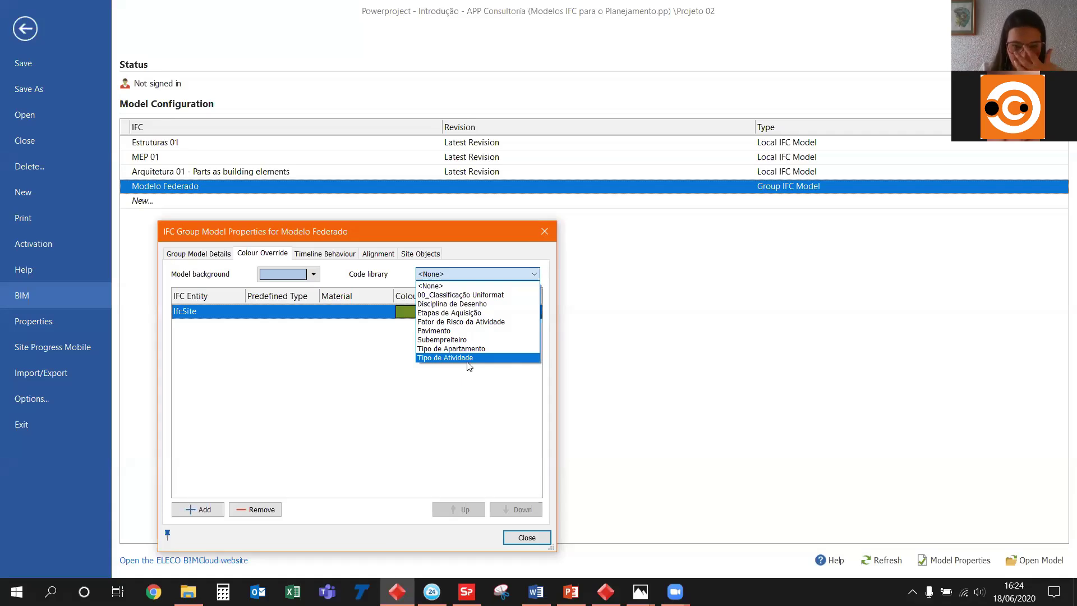
pyautogui.click(474, 419)
# Review the timeline behaviour for each IFC task type and the alignment settings of Modelo Federado's combined models
pyautogui.click(329, 253)
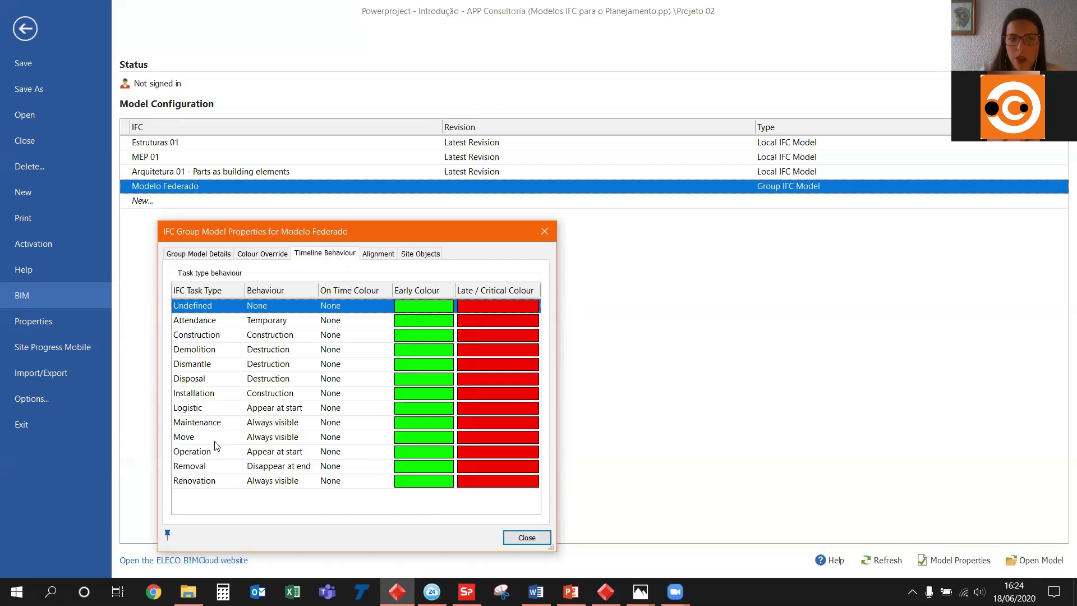
pyautogui.click(378, 257)
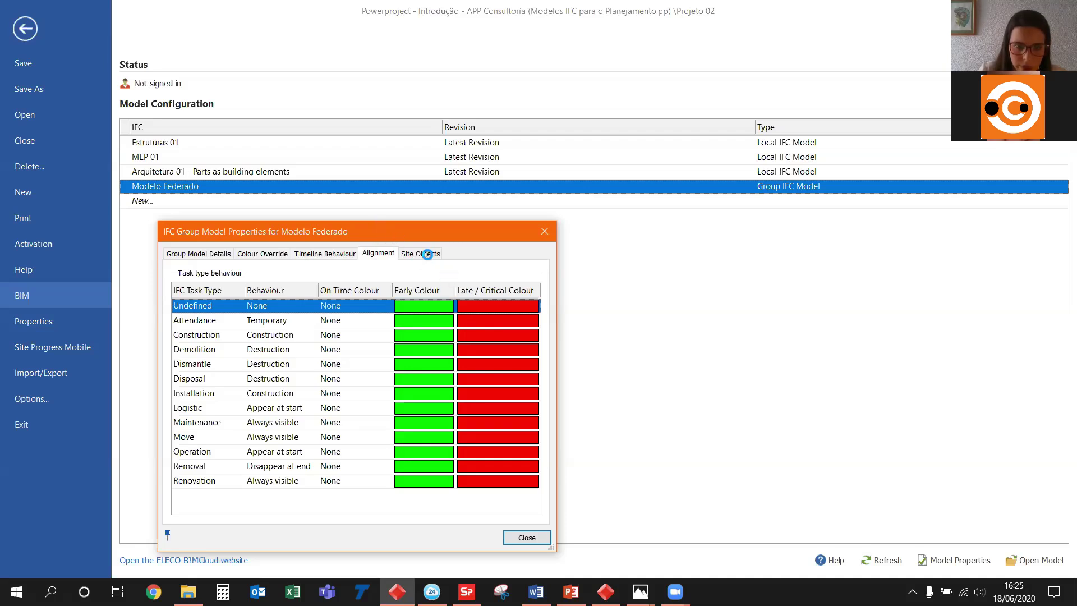
pyautogui.click(387, 253)
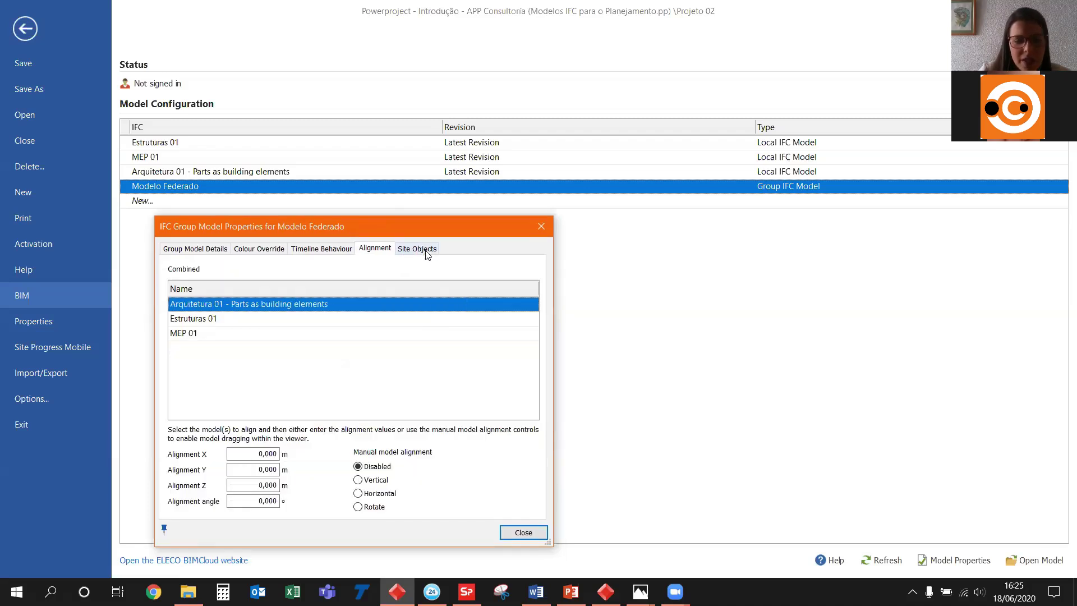
pyautogui.moveTo(383, 224); pyautogui.dragTo(364, 208)
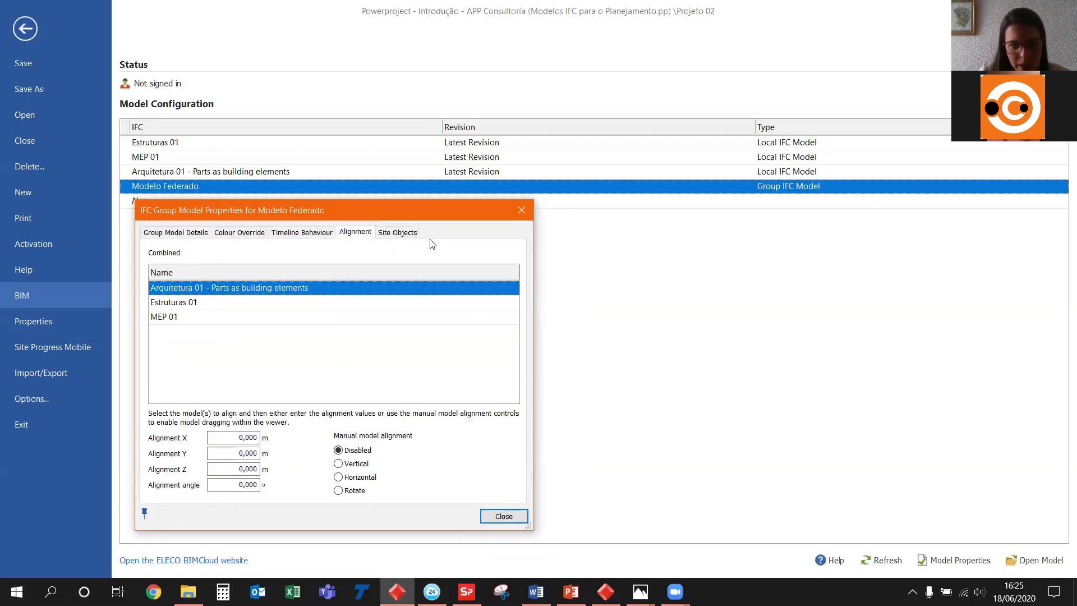
# Show the site objects of Modelo Federado and widen the IFC Site Object column to read the full tower crane entry
pyautogui.click(401, 236)
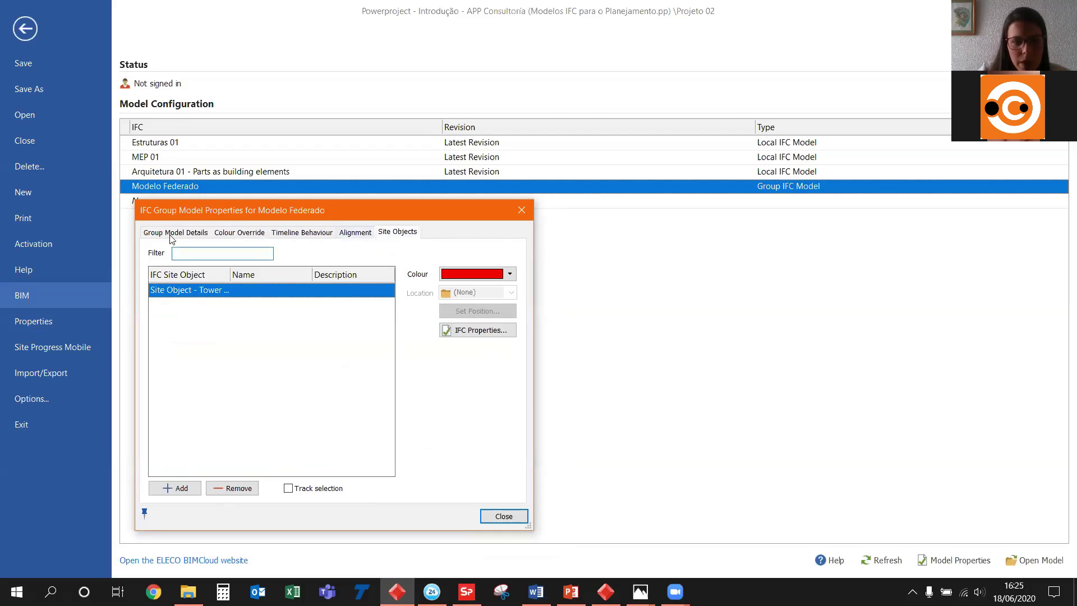
pyautogui.moveTo(231, 276); pyautogui.dragTo(287, 277)
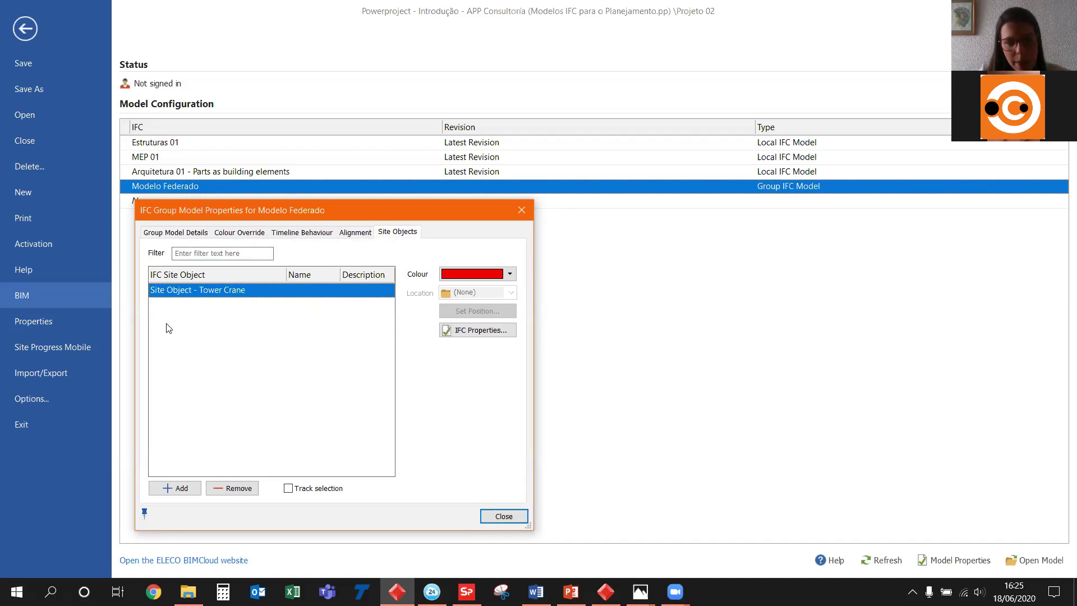
pyautogui.click(488, 312)
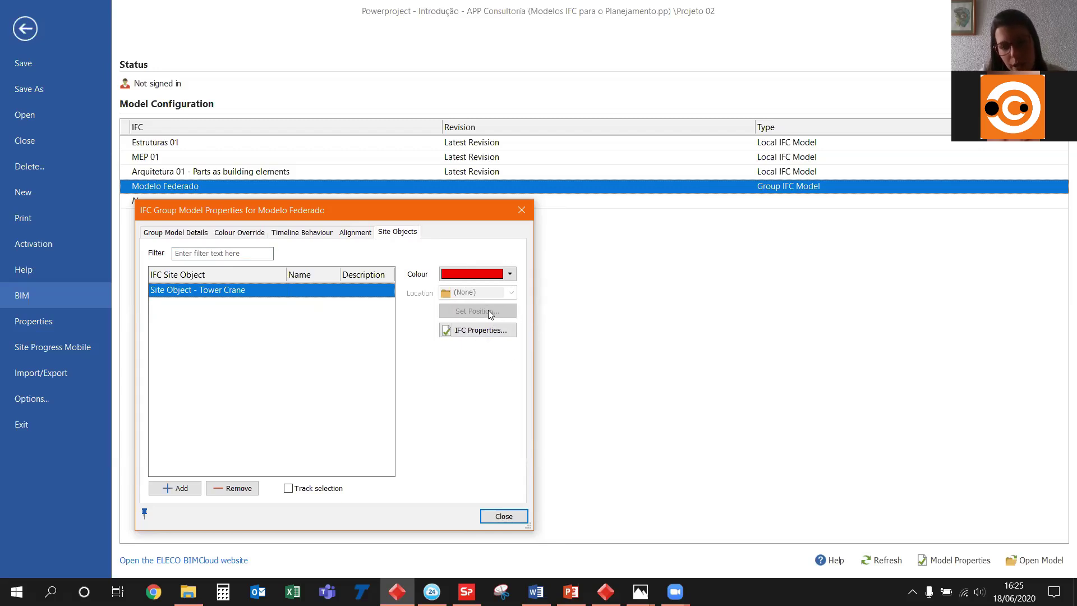
# Close the Modelo Federado properties and display its 3D model beside the Projeto 02 bar chart
pyautogui.click(521, 211)
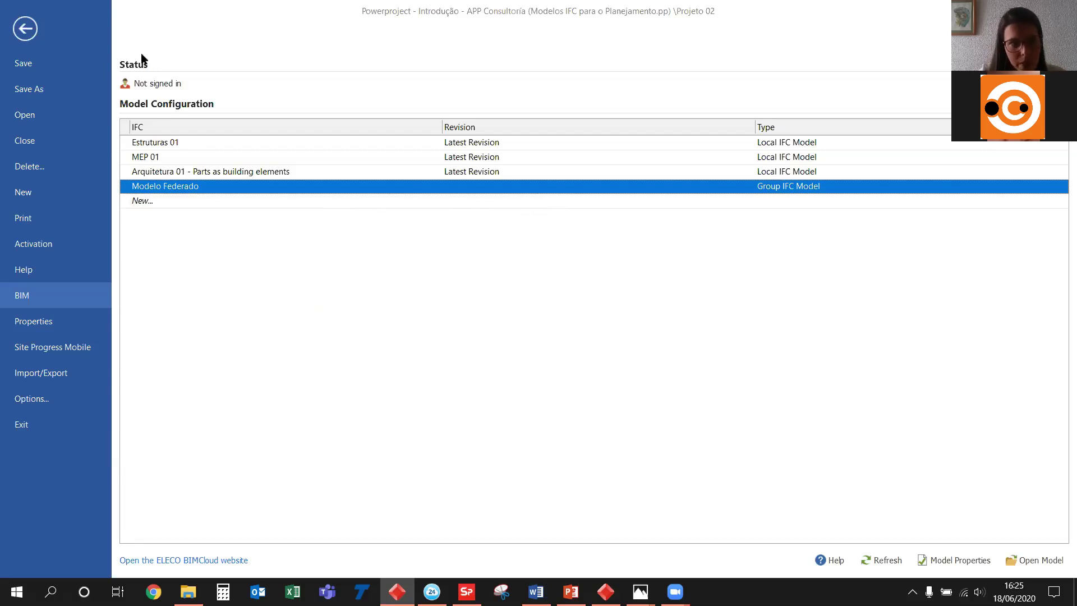
pyautogui.click(27, 32)
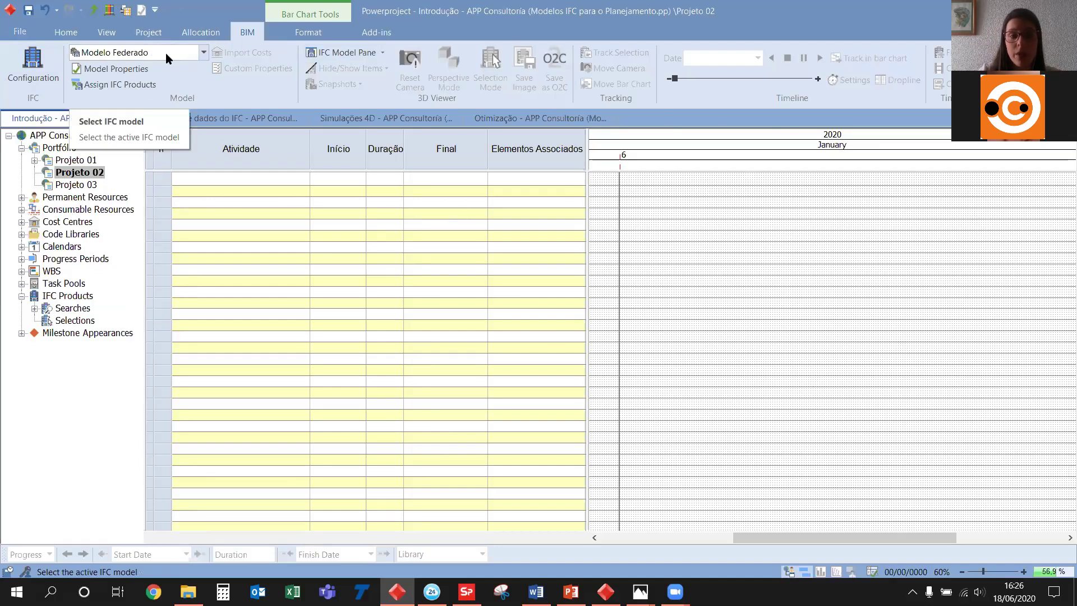
pyautogui.click(343, 52)
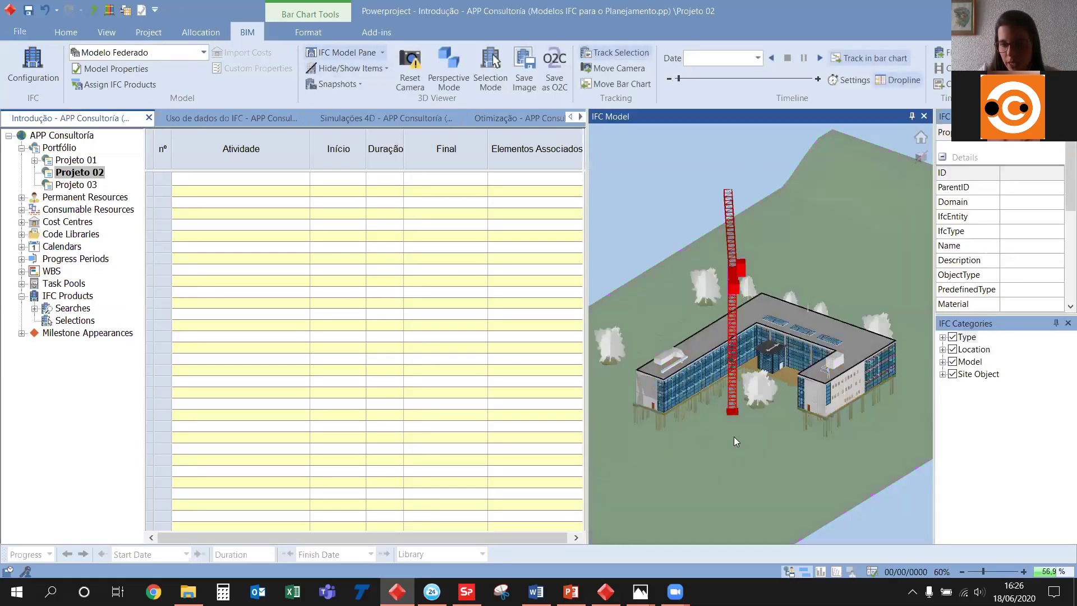
pyautogui.moveTo(744, 350); pyautogui.dragTo(768, 349)
pyautogui.click(767, 350)
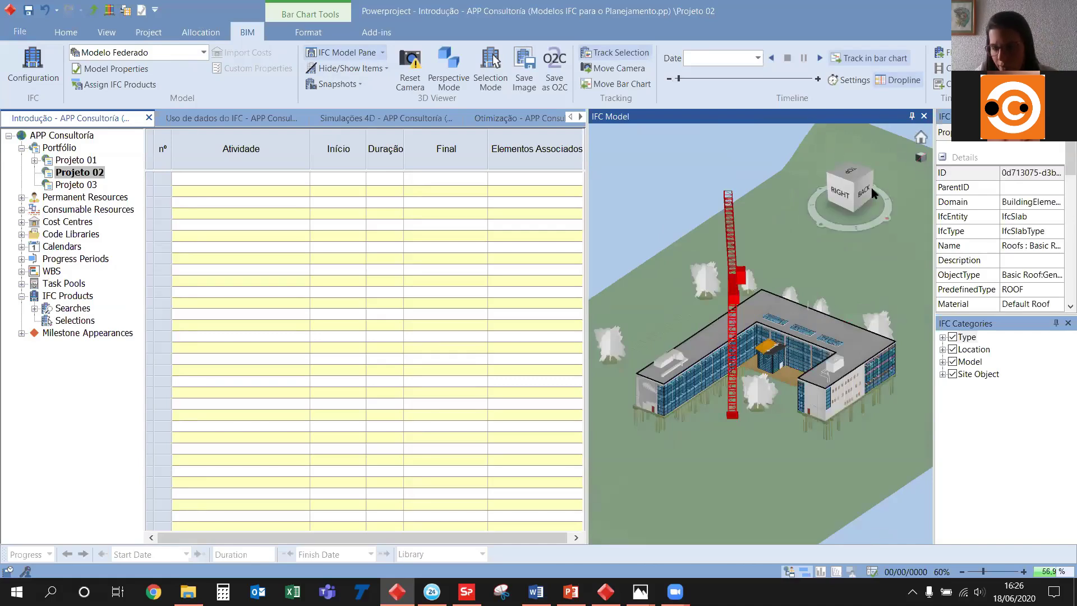
pyautogui.click(920, 159)
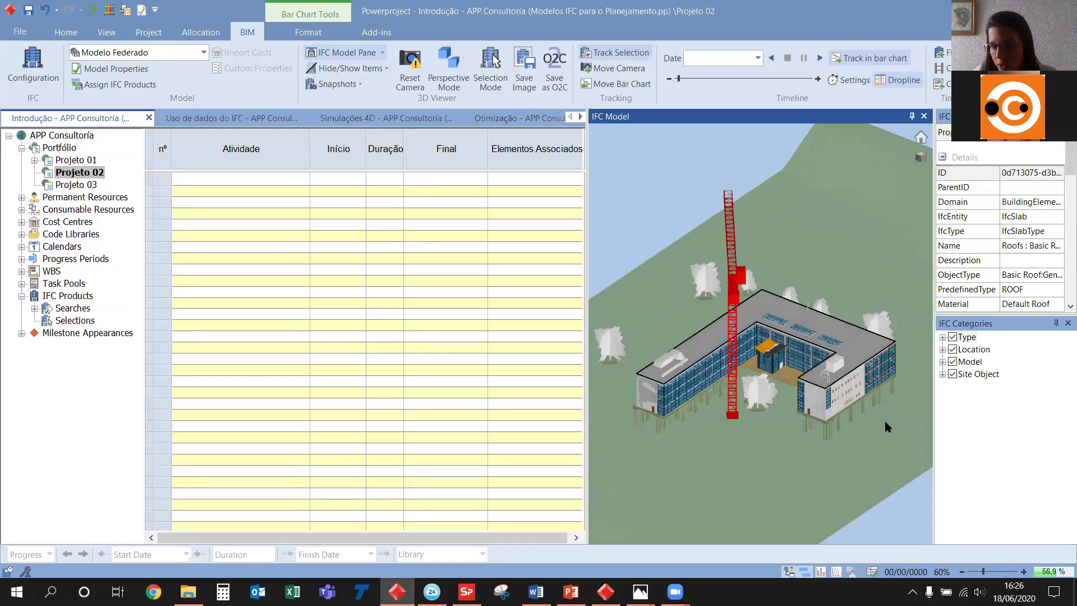
# Expand the Site Object, Model and Location categories of the federated model down to the structural building's storeys
pyautogui.click(942, 374)
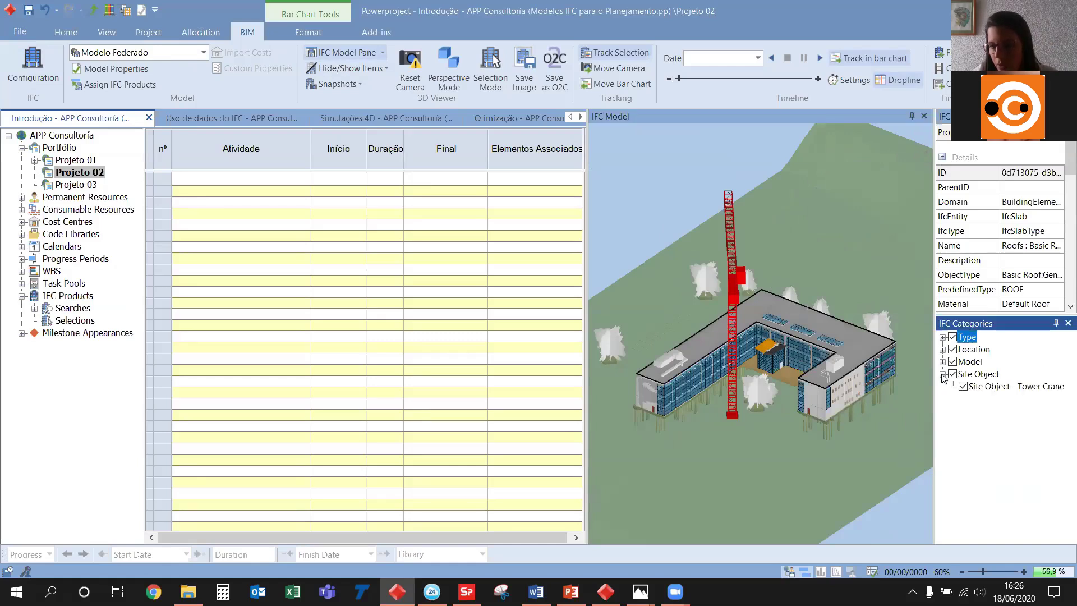
pyautogui.click(943, 362)
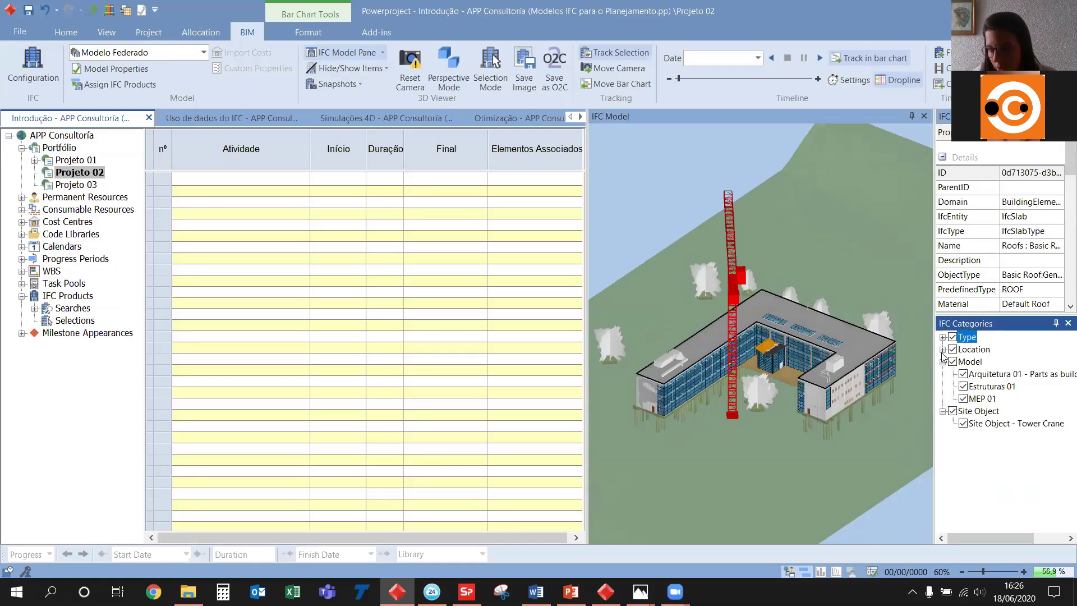
pyautogui.click(943, 349)
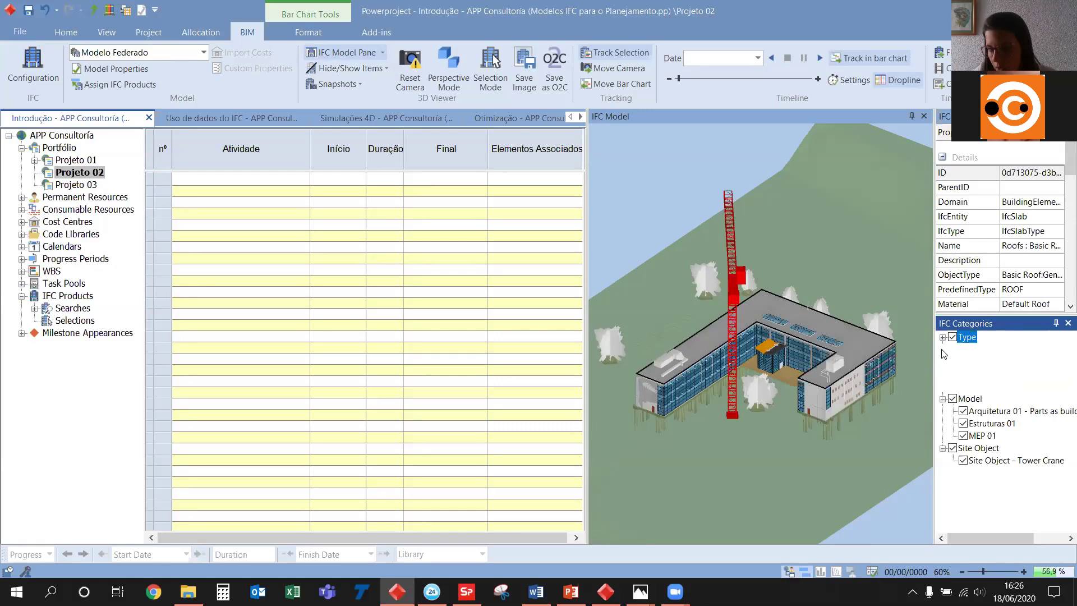
pyautogui.click(963, 411)
pyautogui.click(963, 411)
pyautogui.click(963, 424)
pyautogui.click(964, 423)
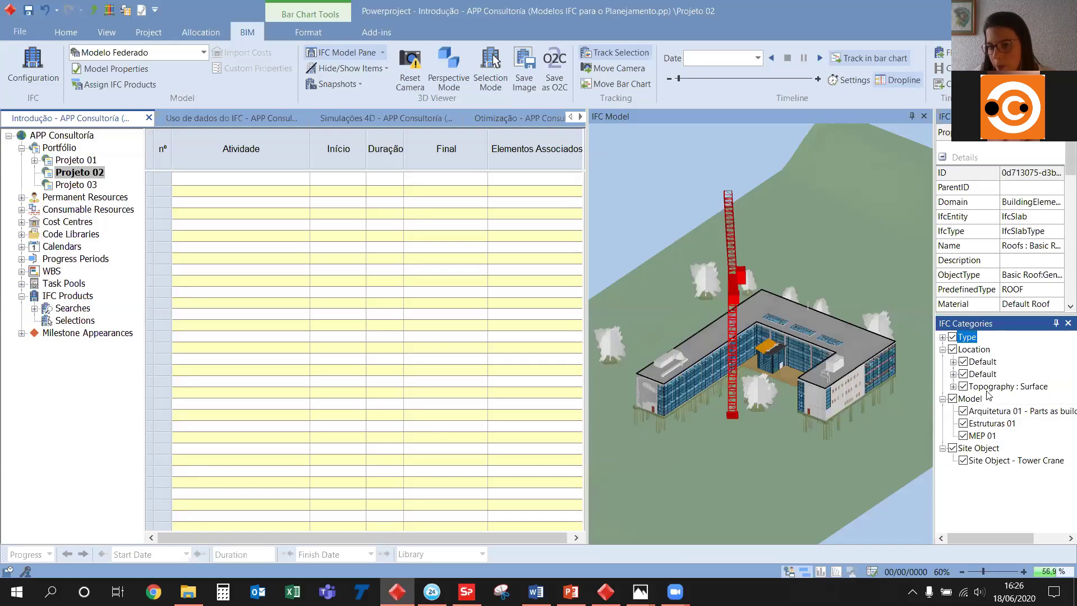
pyautogui.click(953, 362)
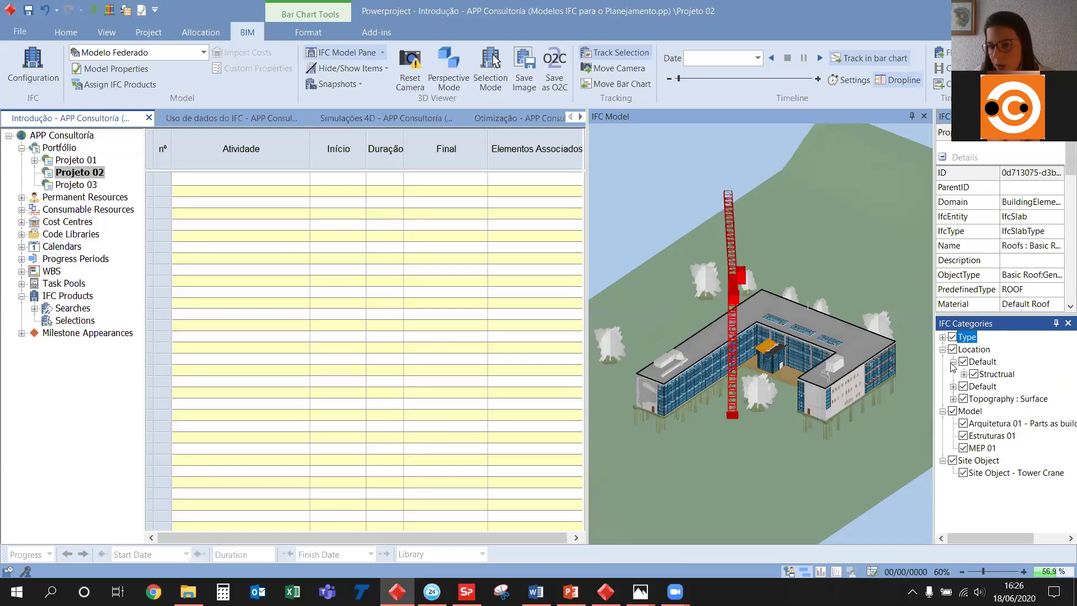
pyautogui.click(964, 374)
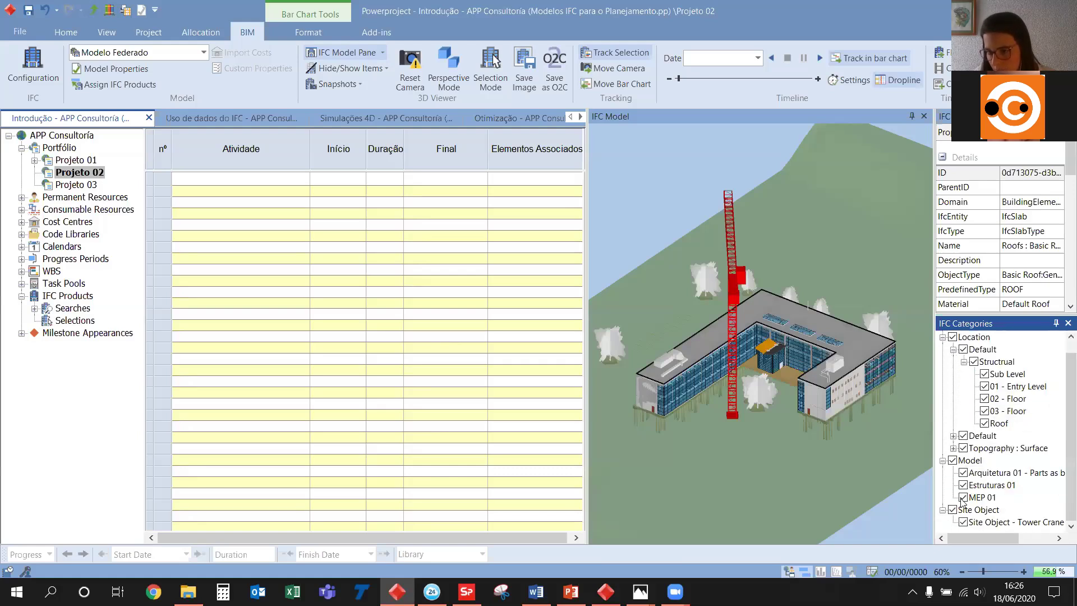
# Hide the MEP 01 and Arquitetura 01 models and the tower crane, leaving only Estruturas 01 displayed
pyautogui.click(963, 497)
pyautogui.click(963, 473)
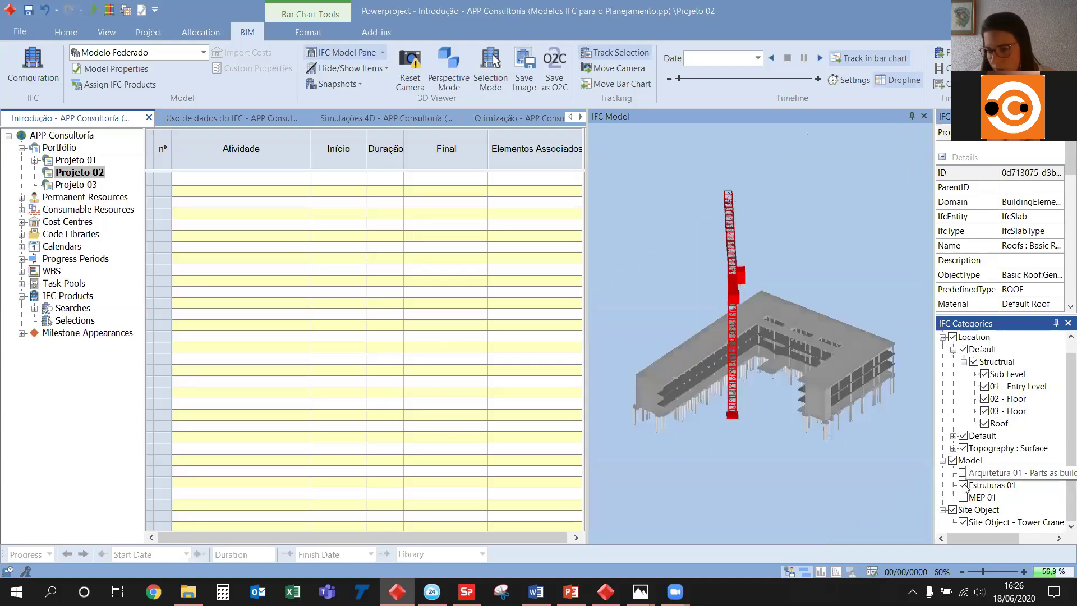
pyautogui.click(963, 522)
pyautogui.moveTo(825, 442); pyautogui.dragTo(826, 445)
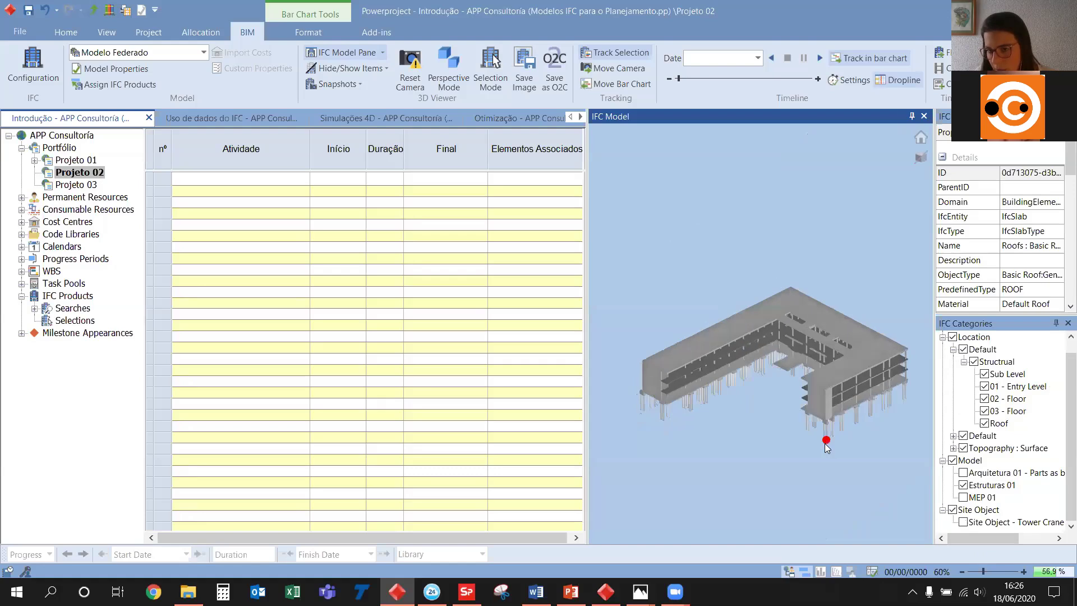
# Toggle individual storeys of the structural model off and on to check how the location filter works
pyautogui.click(984, 374)
pyautogui.click(984, 399)
pyautogui.click(984, 411)
pyautogui.click(984, 411)
pyautogui.click(984, 399)
pyautogui.click(984, 386)
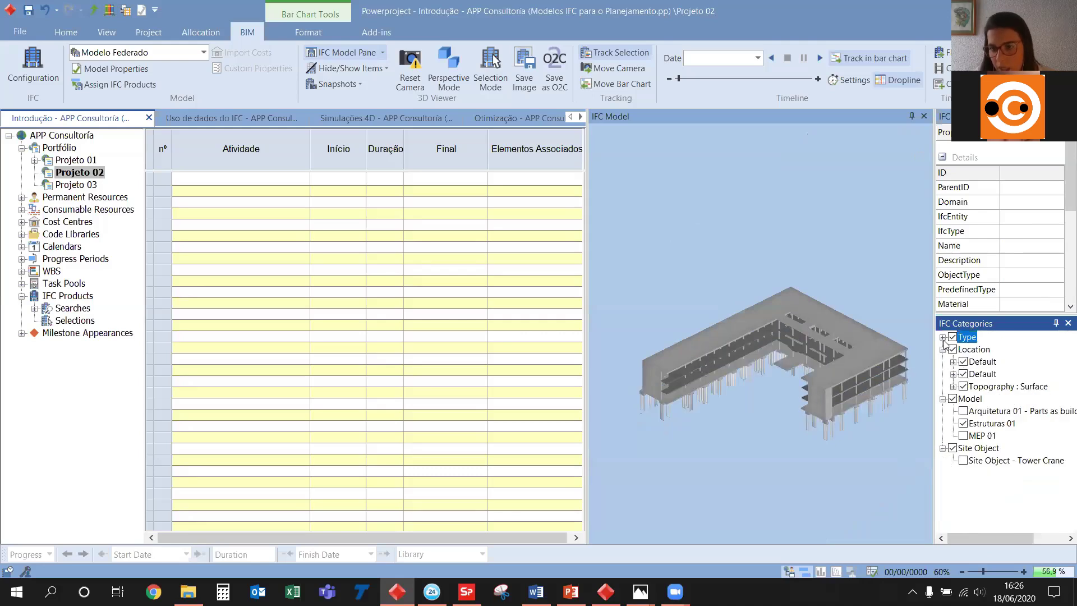
# List the BuildingElements types and toggle the IfcBeam and IfcColumn elements off and on
pyautogui.click(942, 338)
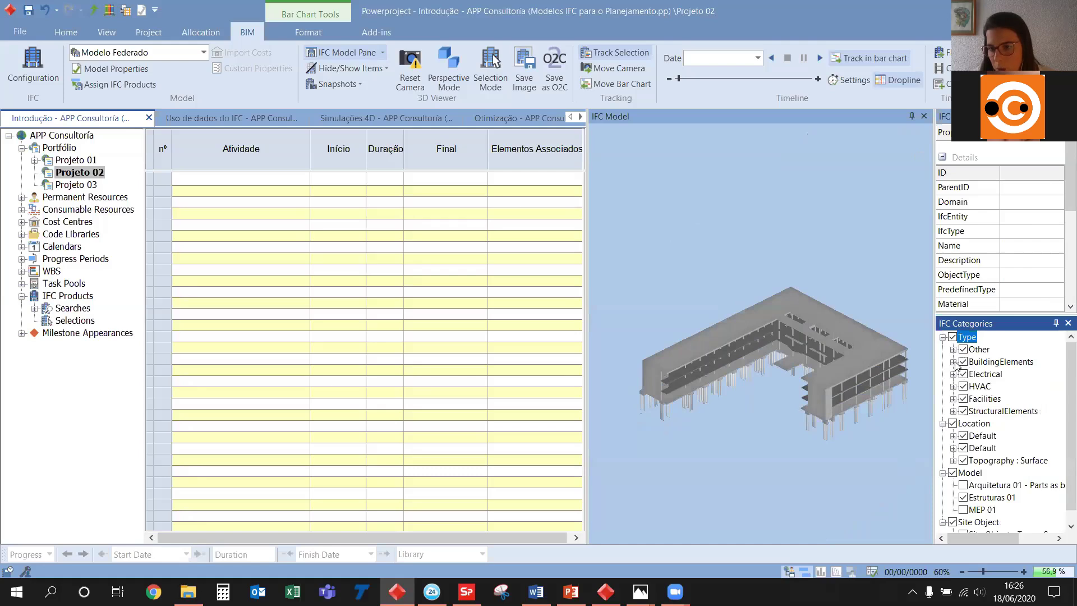
pyautogui.click(953, 362)
pyautogui.click(974, 362)
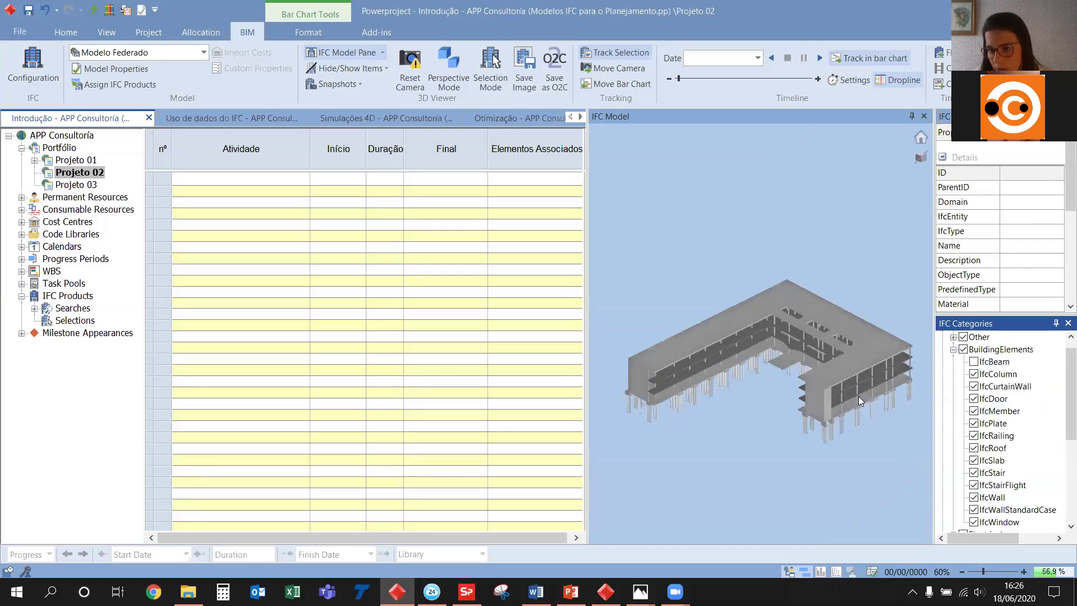
pyautogui.click(974, 361)
pyautogui.click(974, 374)
pyautogui.click(974, 374)
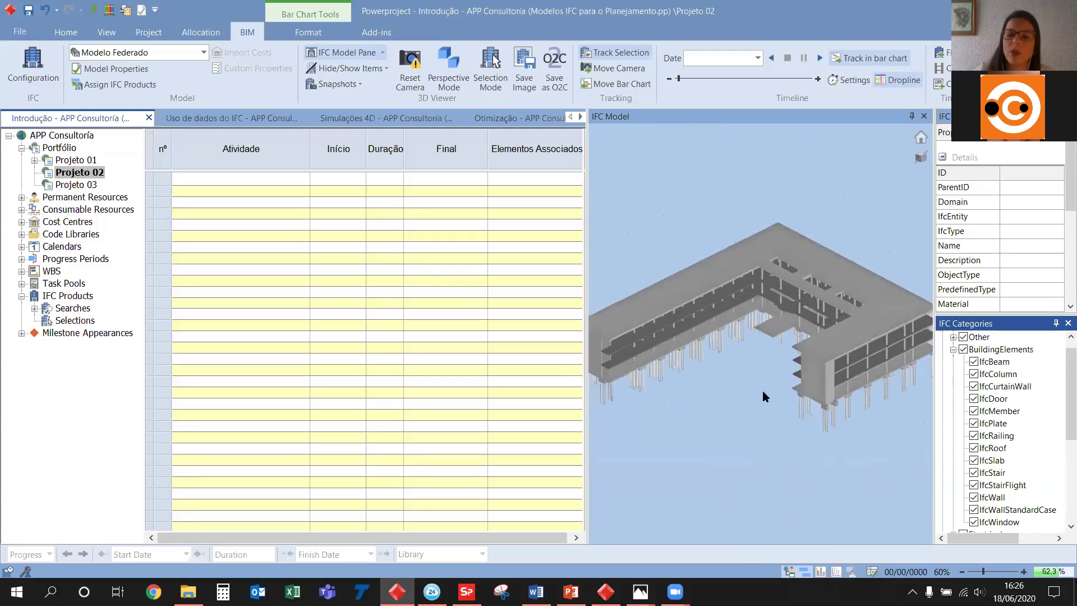
# Select the structural roof slab and review its IFC details, location and calculated quantities, and clear the selection
pyautogui.moveTo(762, 391); pyautogui.dragTo(732, 379)
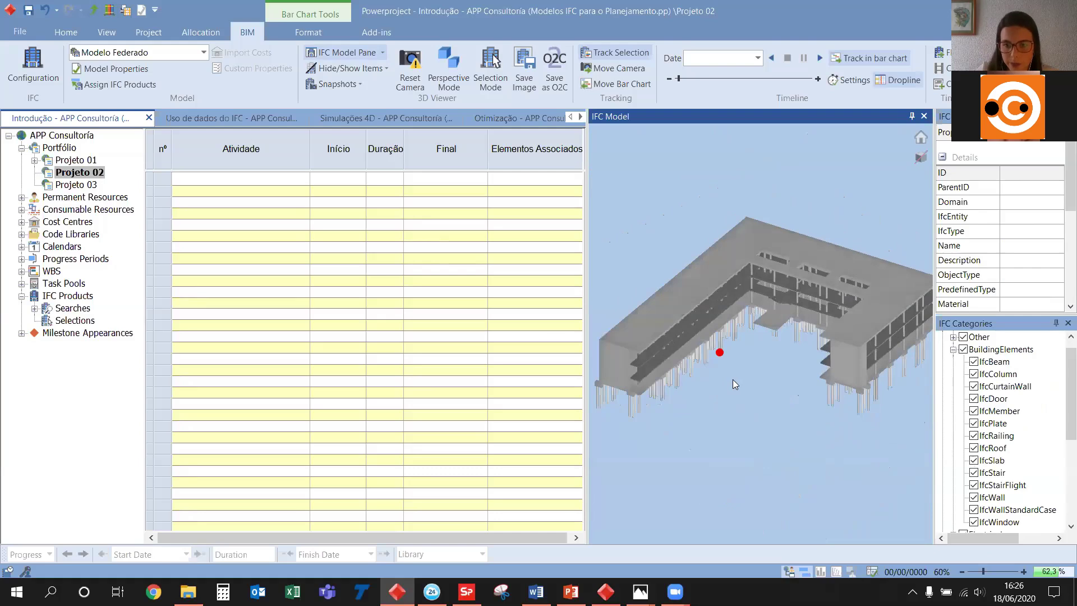
pyautogui.click(799, 244)
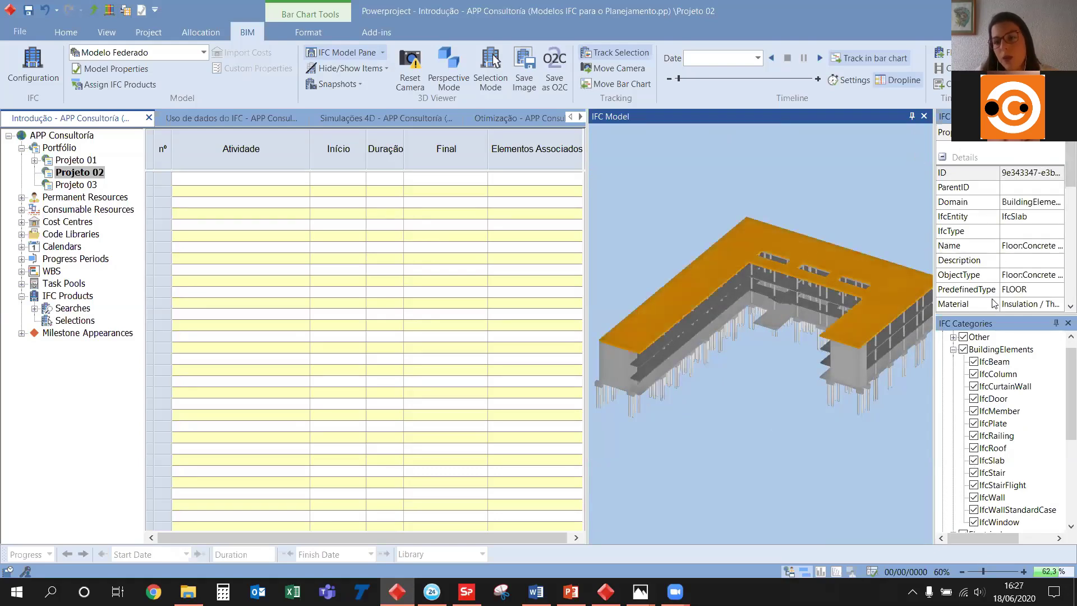
pyautogui.scroll(-2, 1061, 172)
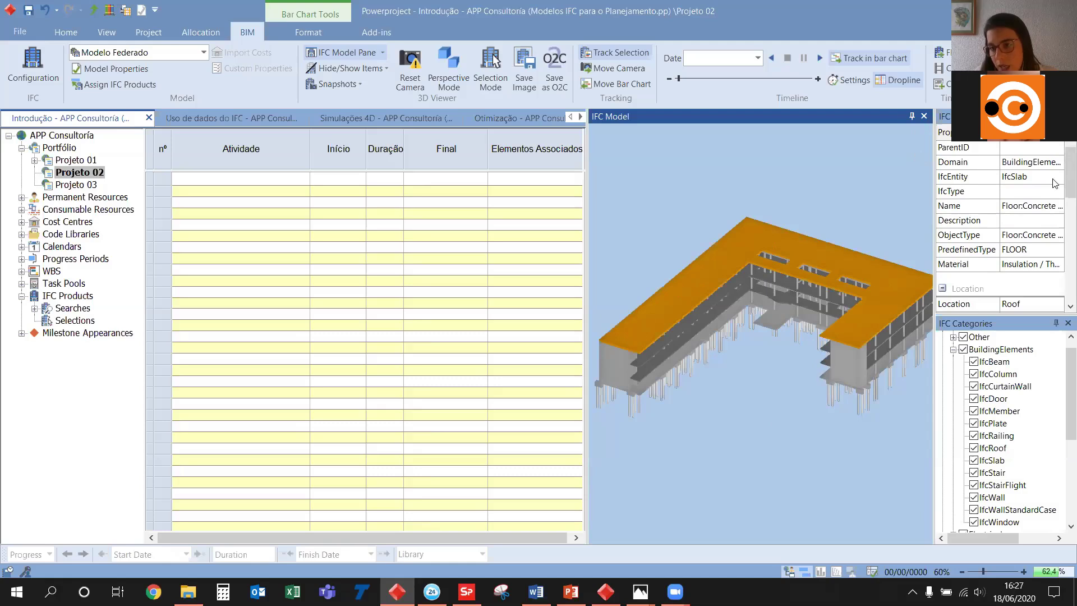
pyautogui.scroll(-4, 1059, 194)
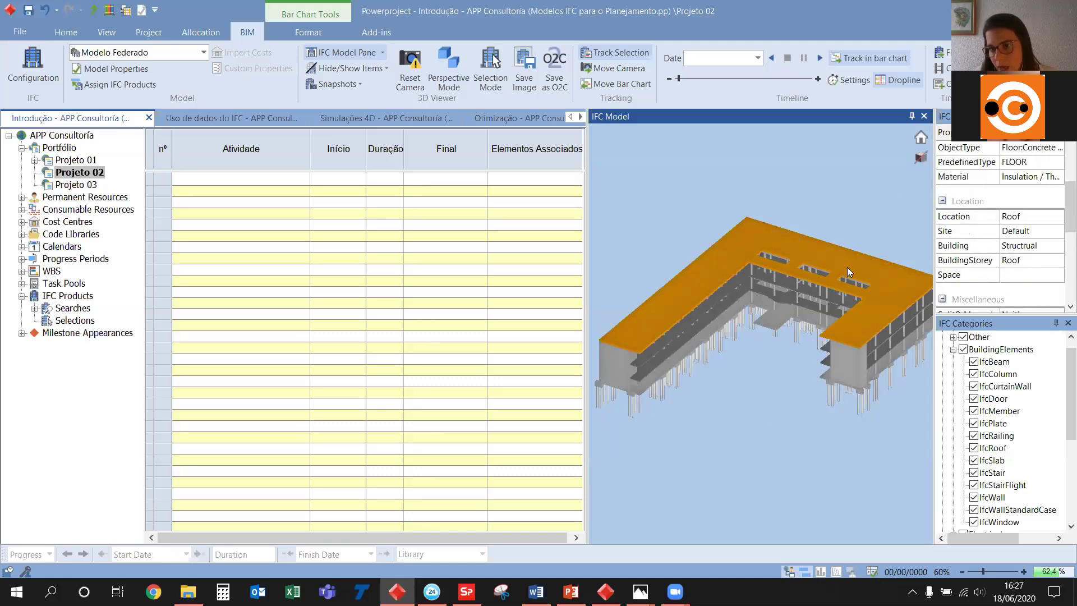
pyautogui.scroll(-5, 1025, 273)
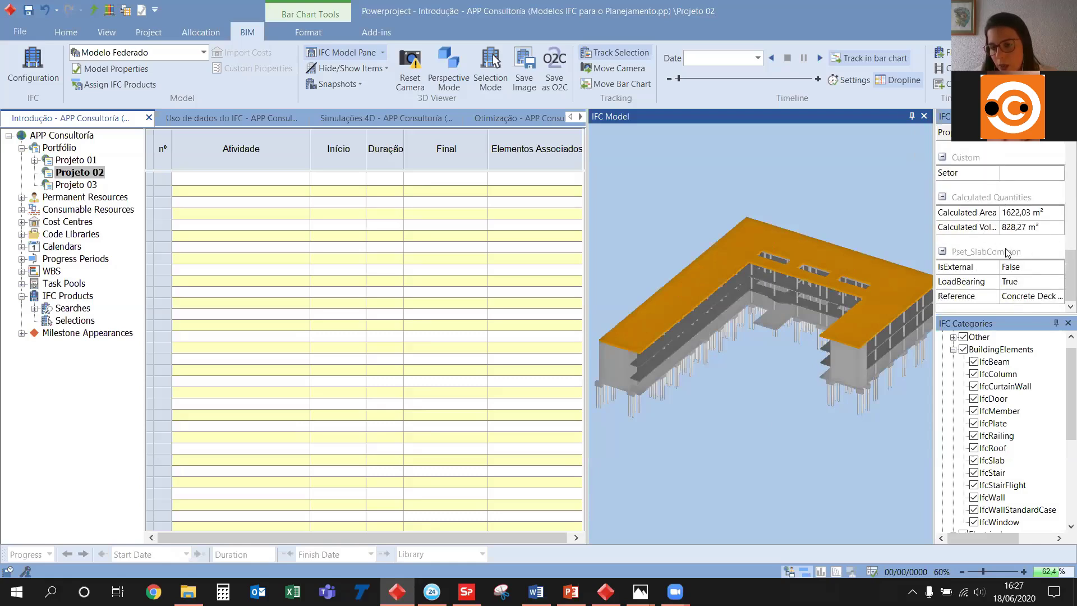
pyautogui.click(799, 194)
# Widen the bar chart area and create a task in it from the model's roof slab
pyautogui.moveTo(580, 196); pyautogui.dragTo(402, 197)
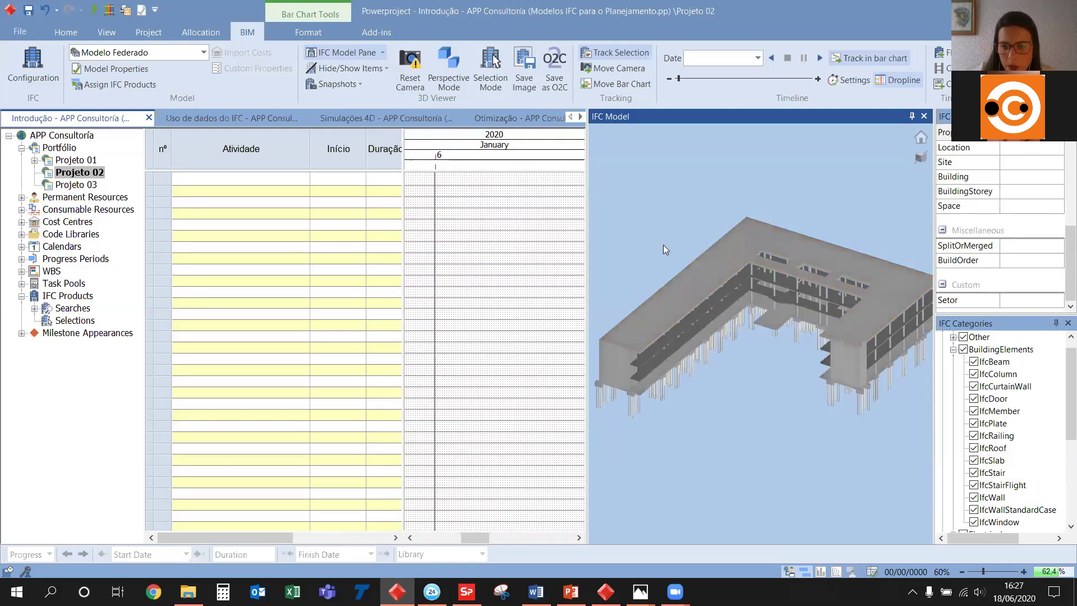
pyautogui.click(679, 320)
pyautogui.scroll(3, 665, 317)
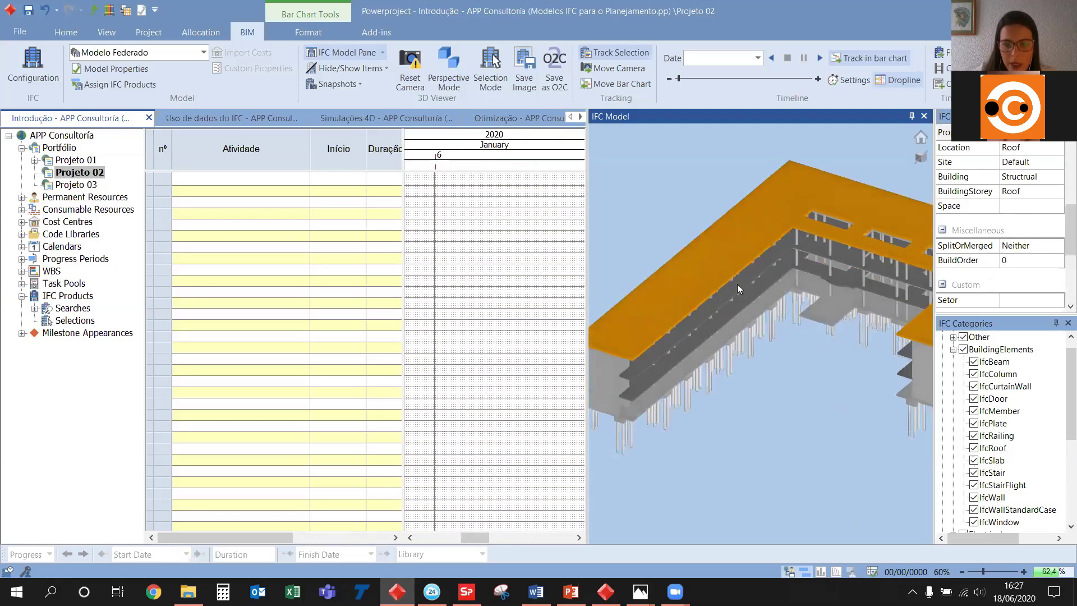
pyautogui.moveTo(693, 283); pyautogui.dragTo(488, 190)
pyautogui.keyDown('ctrl'); pyautogui.scroll(-3, 496, 214); pyautogui.keyUp('ctrl')
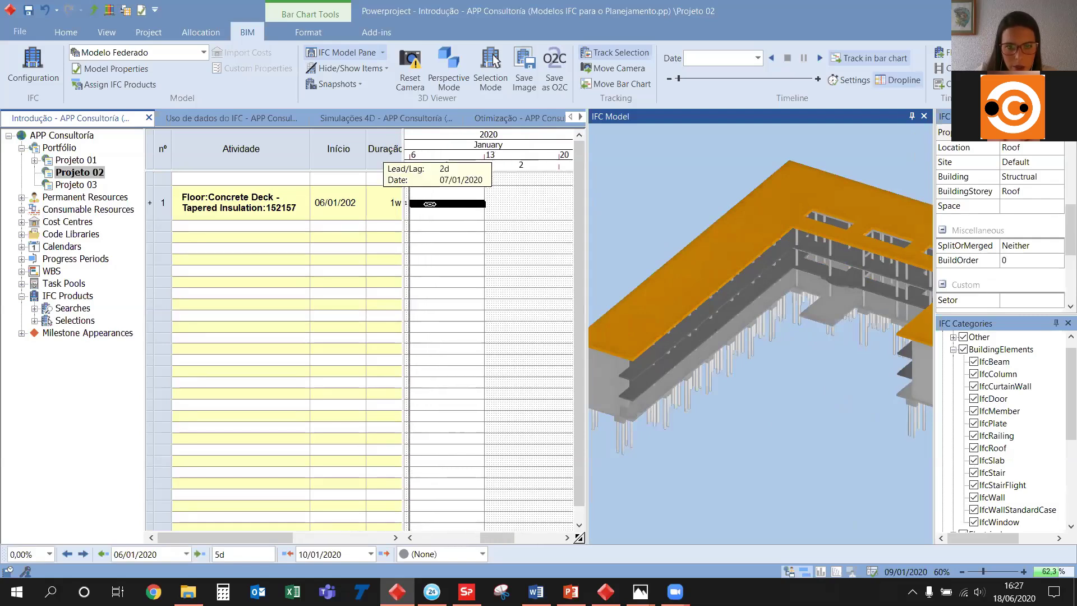
# Clear the model selection and select the new task's bar to highlight its associated roof slab
pyautogui.moveTo(502, 537); pyautogui.dragTo(489, 536)
pyautogui.click(656, 194)
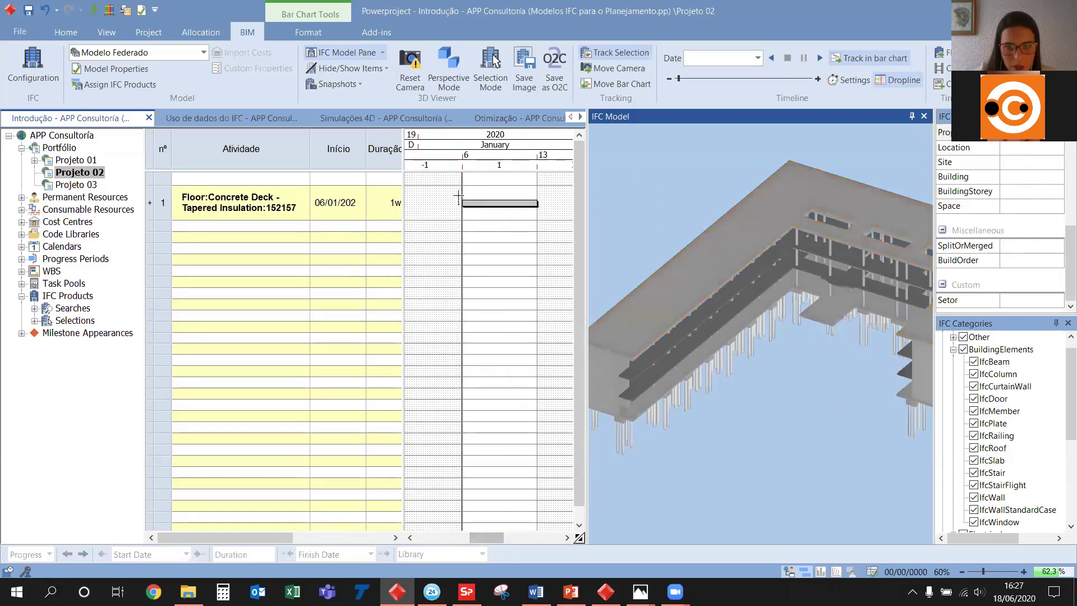
pyautogui.click(481, 202)
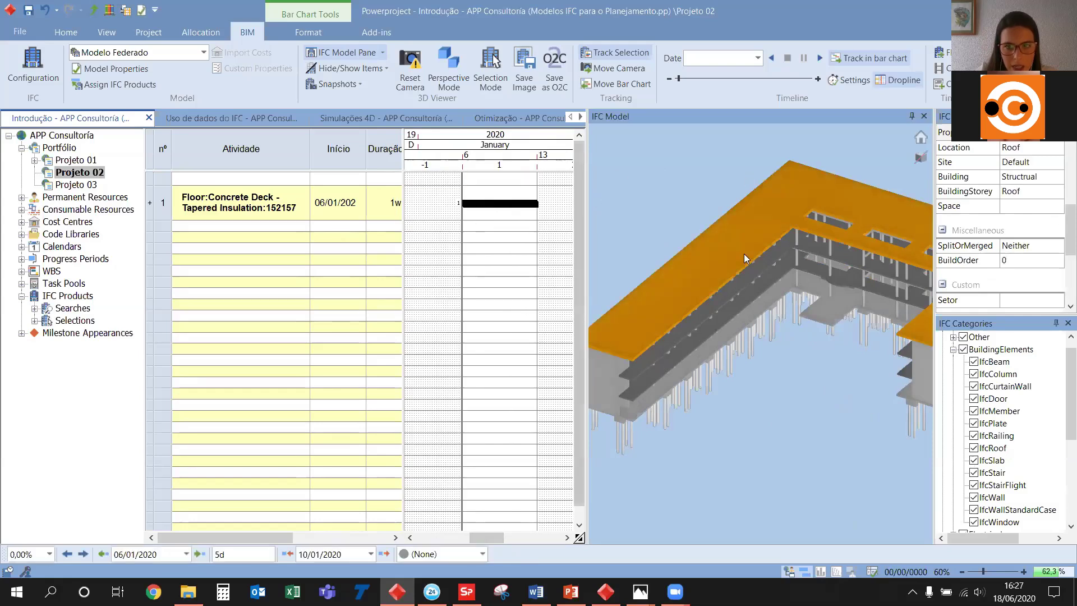
# Add the end wall on 02 - Floor to the roof slab task's IFC product selection and check the highlighted elements
pyautogui.click(648, 231)
pyautogui.moveTo(765, 385); pyautogui.dragTo(506, 205)
pyautogui.scroll(3, 657, 378)
pyautogui.click(656, 382)
pyautogui.click(527, 212)
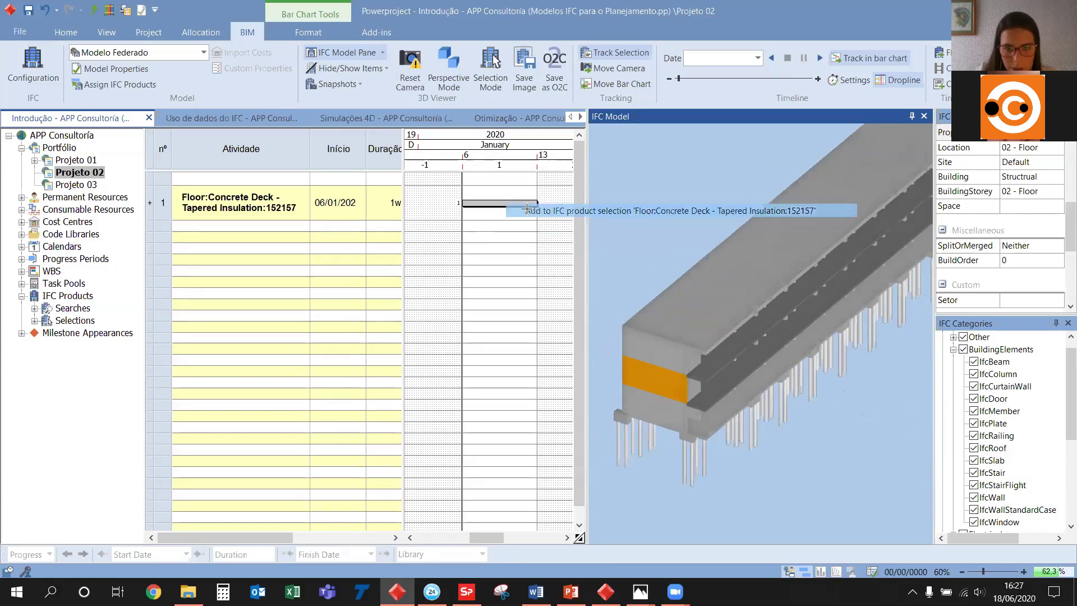
pyautogui.click(508, 218)
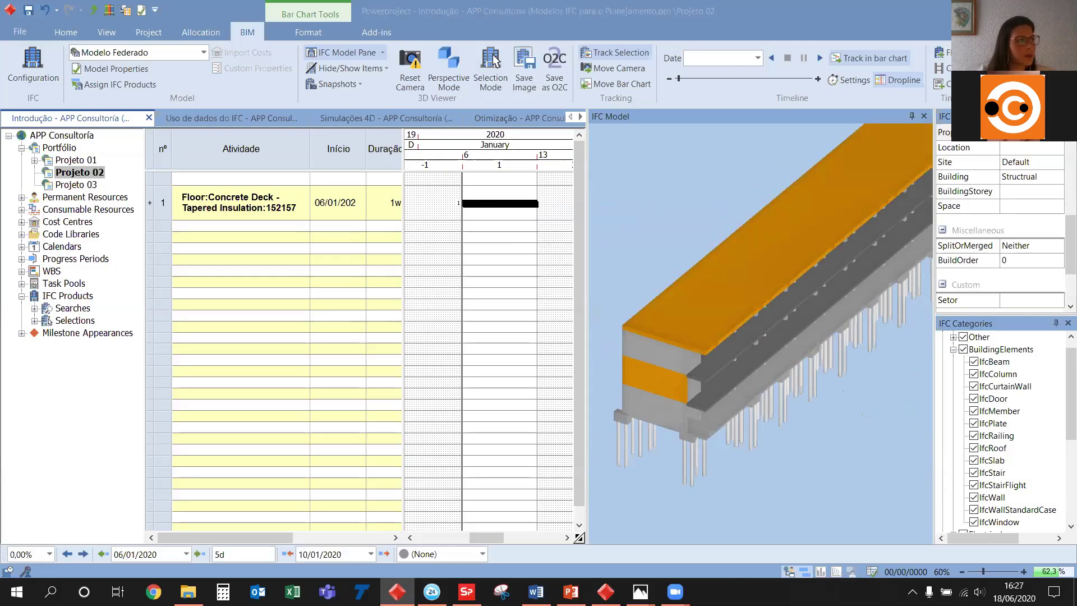
# Delete the roof slab task's bar from the chart
pyautogui.click(631, 266)
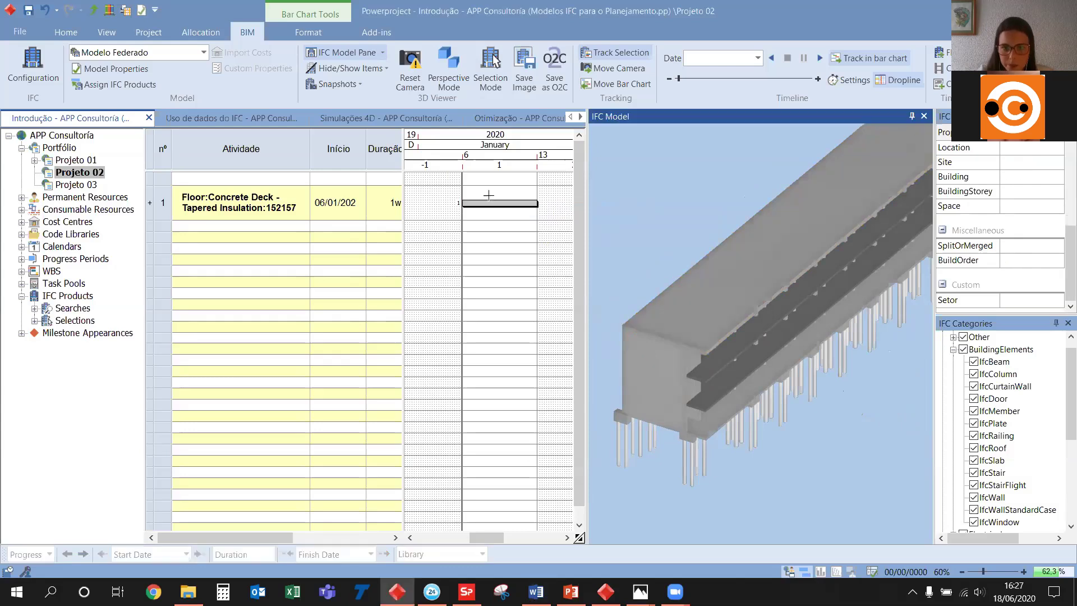
pyautogui.click(496, 203)
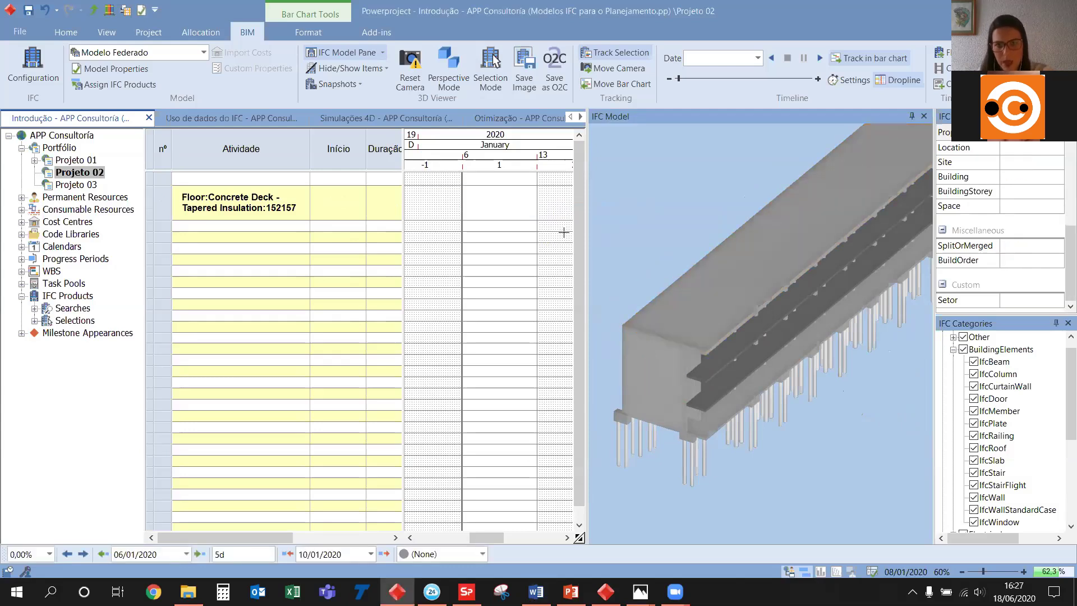
pyautogui.press('Delete')
# Collapse the BuildingElements types and show the Arquitetura 01 model again alongside Estruturas 01
pyautogui.click(953, 349)
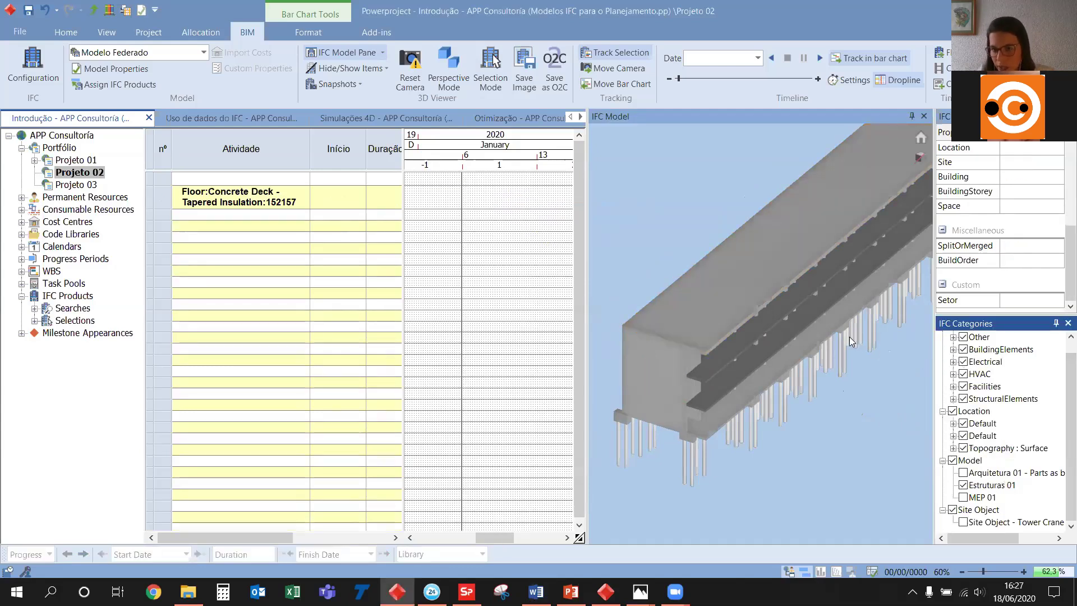
pyautogui.click(920, 136)
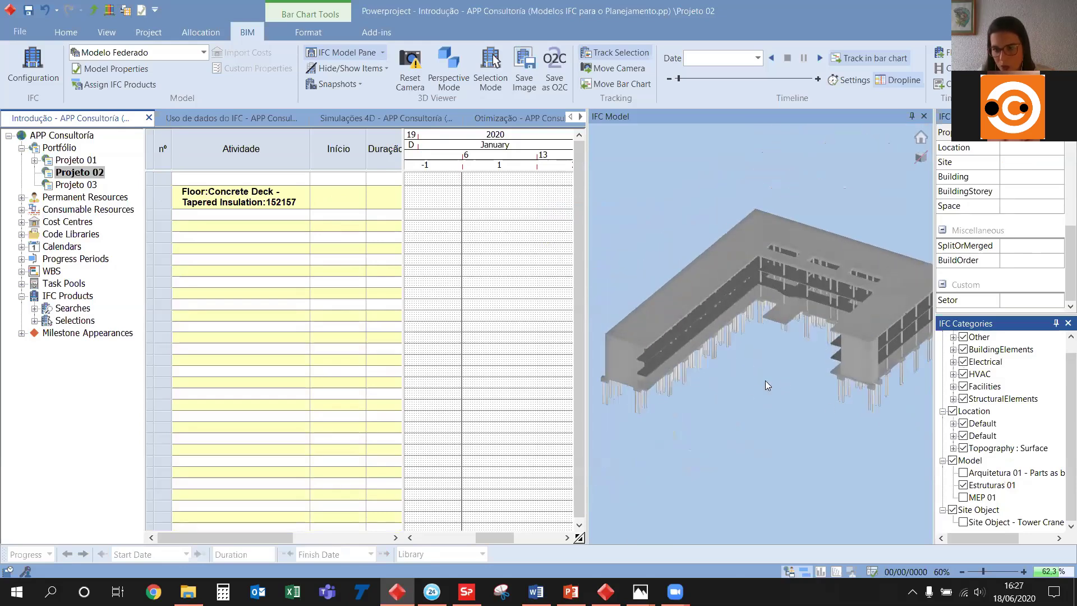
pyautogui.click(962, 472)
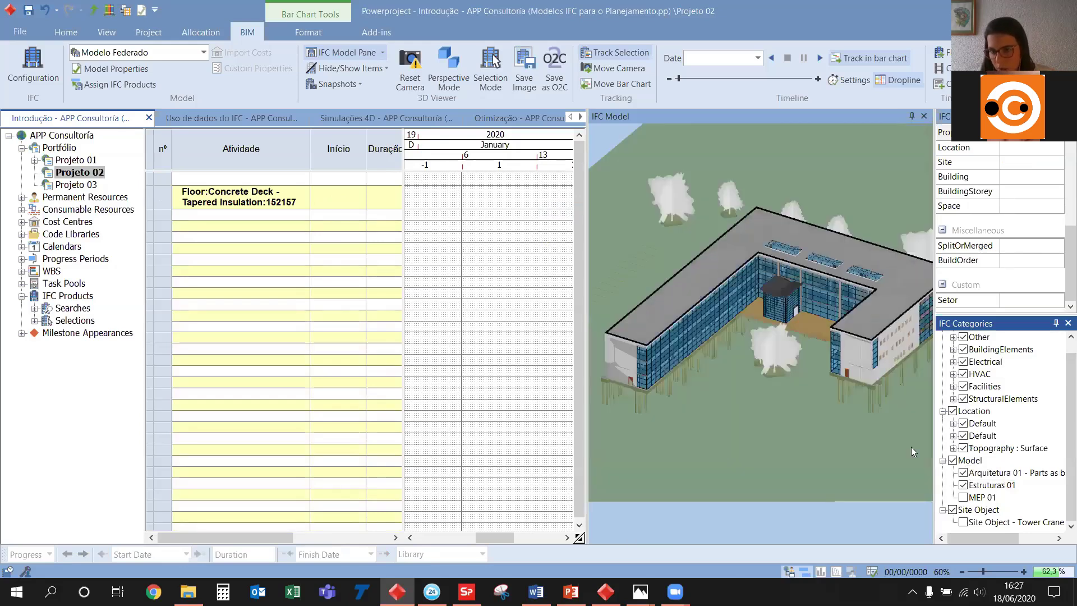
# Select the ground-floor door in the building's end wall and examine its location, calculated quantities and IFC door properties
pyautogui.scroll(3, 850, 379)
pyautogui.click(846, 373)
pyautogui.scroll(4, 845, 372)
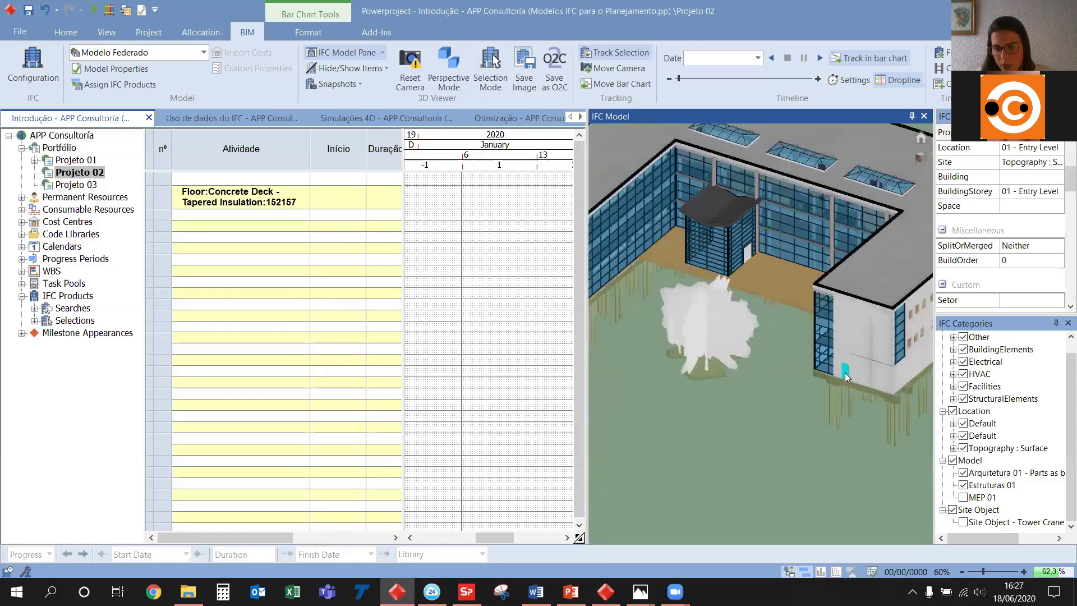
pyautogui.scroll(-6, 1060, 184)
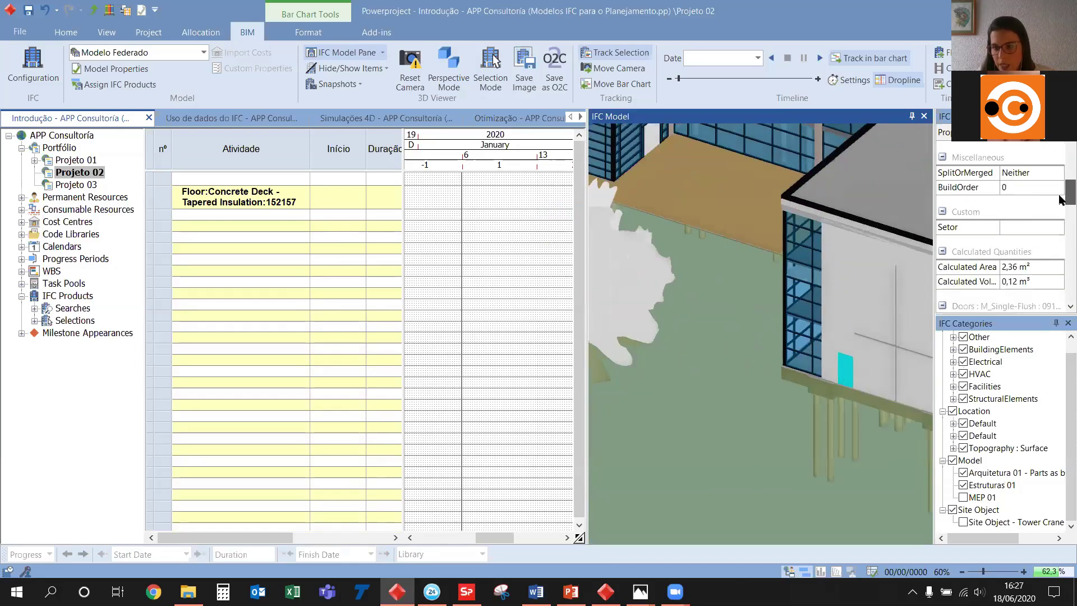
pyautogui.scroll(-3, 1060, 234)
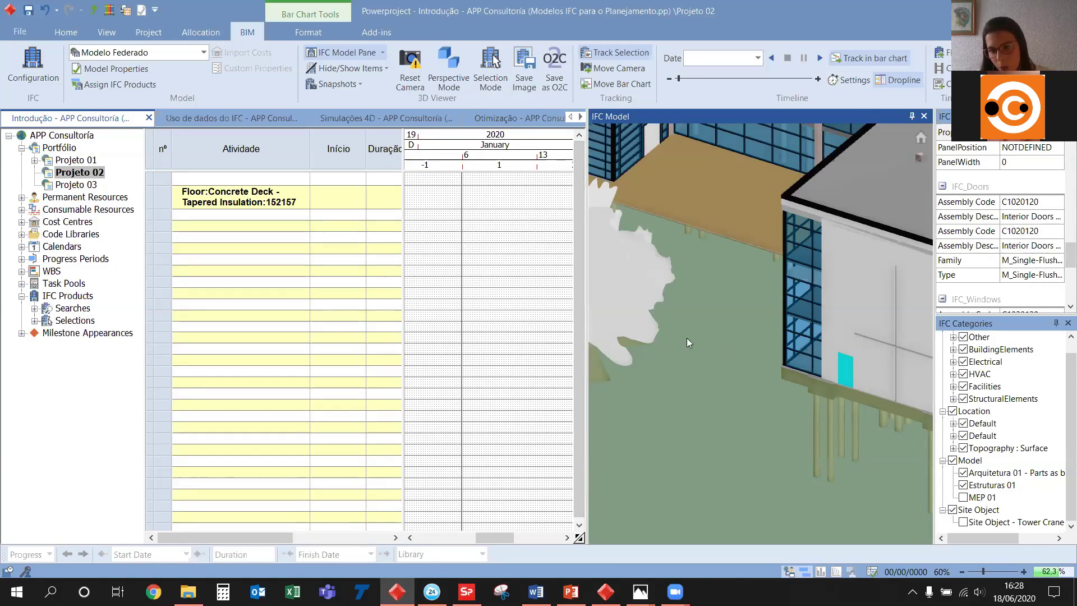
pyautogui.scroll(-3, 751, 331)
# Select the insulation layer of the end wall around the door and inspect its material and extent on the facade
pyautogui.moveTo(822, 334)
pyautogui.mouseDown()
pyautogui.moveTo(796, 339)
pyautogui.moveTo(819, 346)
pyautogui.mouseUp()
pyautogui.scroll(5, 820, 346)
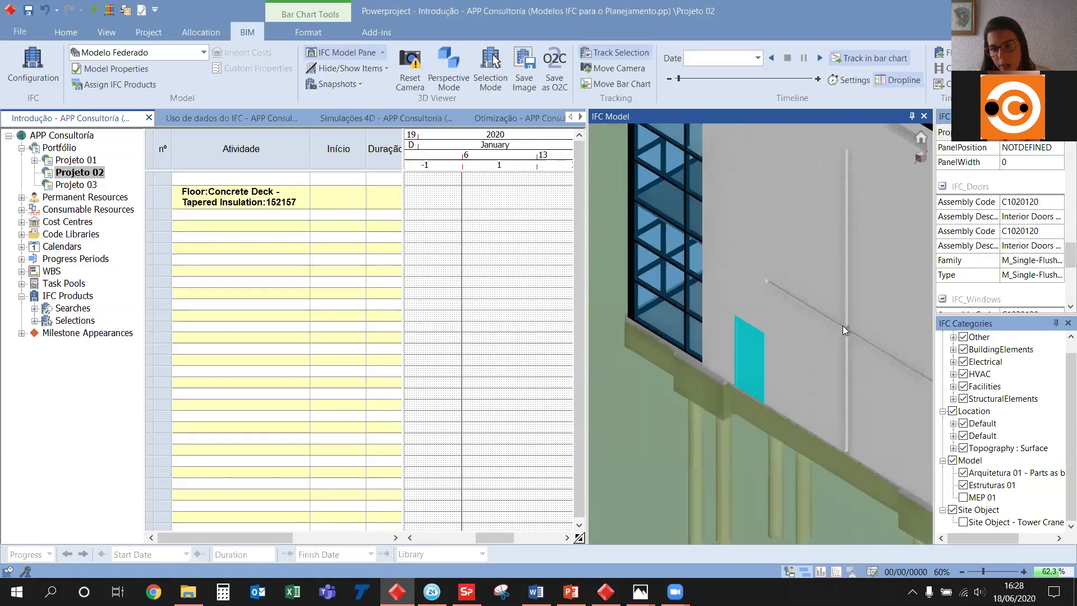
pyautogui.click(832, 335)
pyautogui.scroll(4, 789, 301)
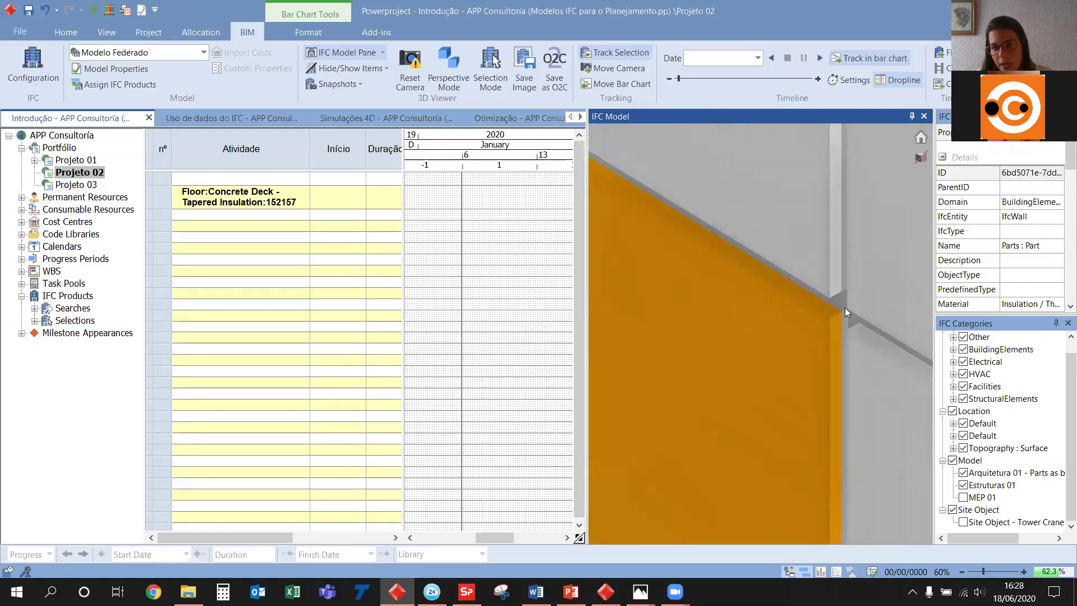
pyautogui.click(844, 308)
pyautogui.click(828, 316)
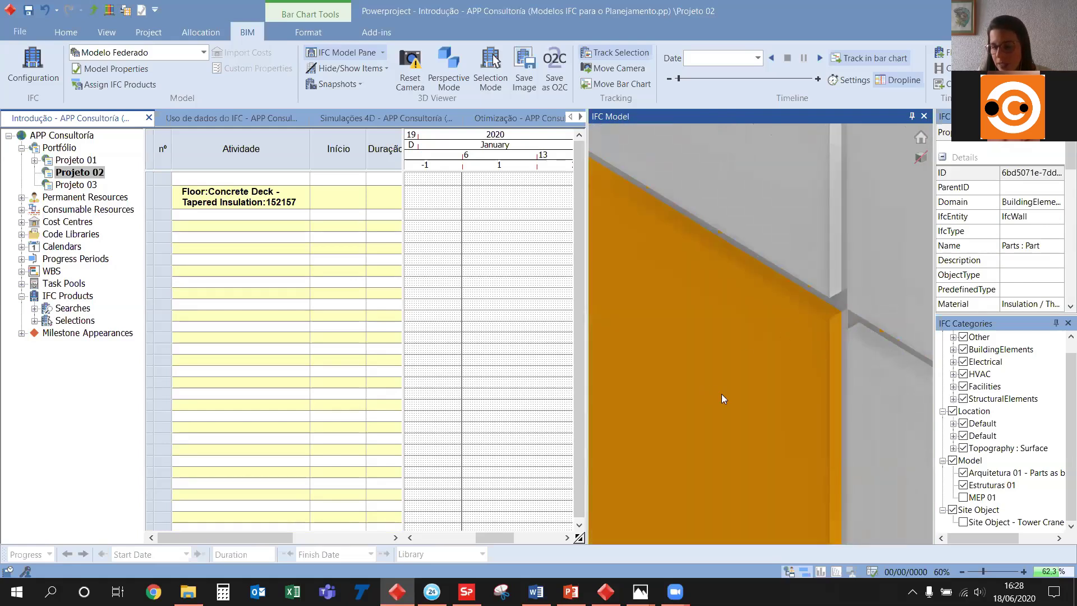
pyautogui.scroll(-2, 789, 286)
pyautogui.scroll(-8, 788, 283)
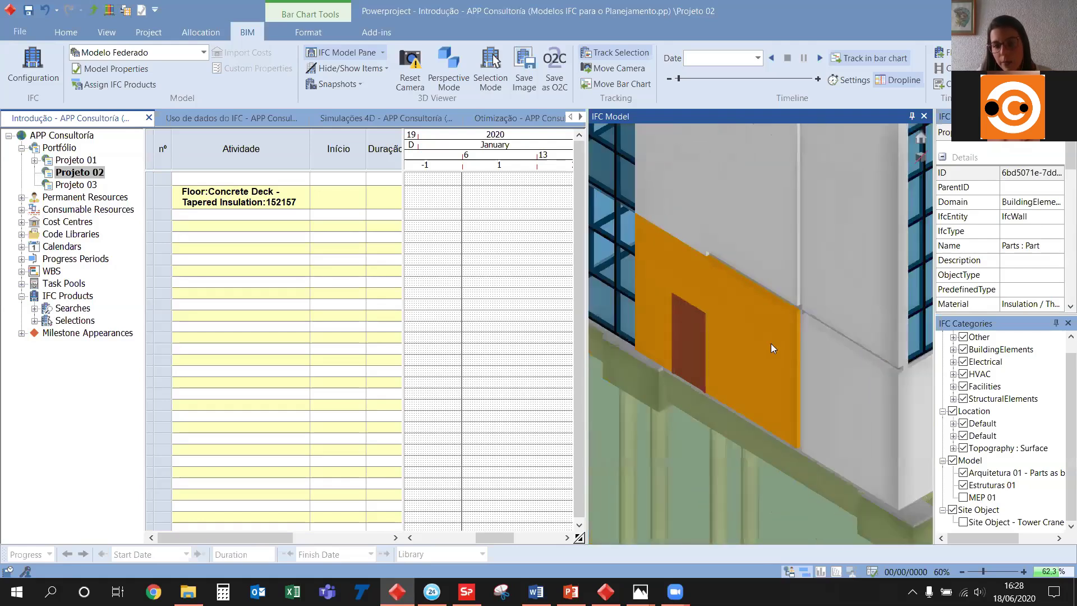
pyautogui.scroll(-3, 748, 287)
pyautogui.scroll(3, 748, 289)
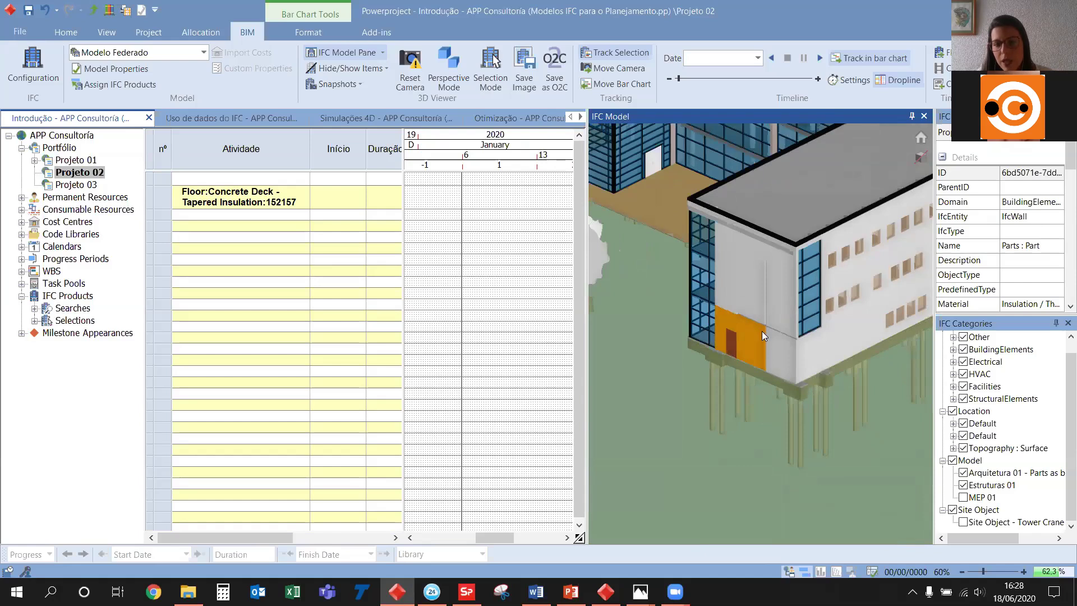
# Select the masonry layer exposed at the joint of the end wall and inspect its material and extent
pyautogui.scroll(8, 758, 335)
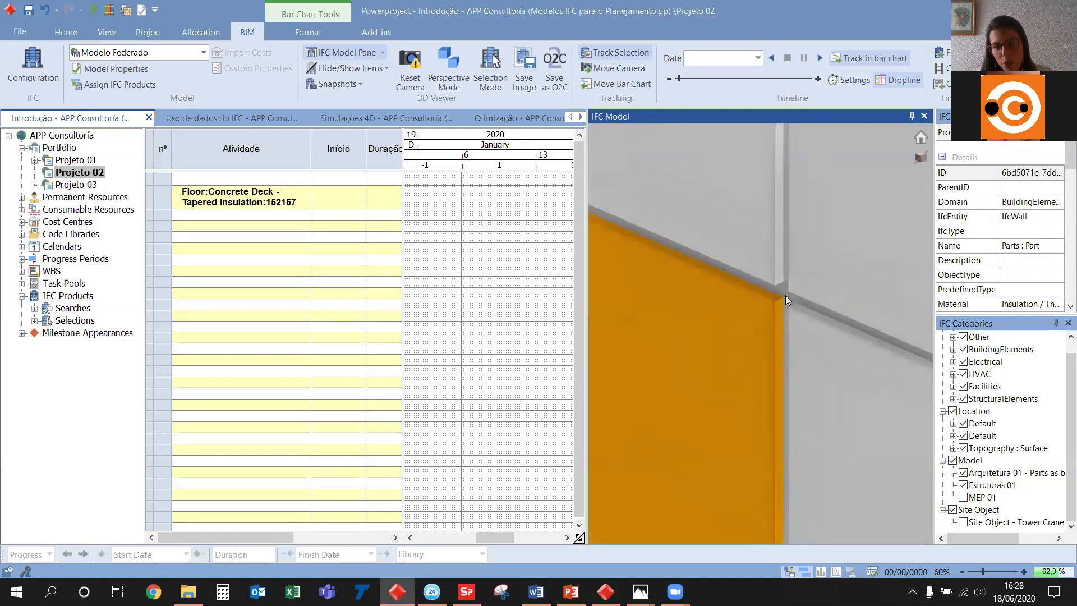
pyautogui.click(790, 296)
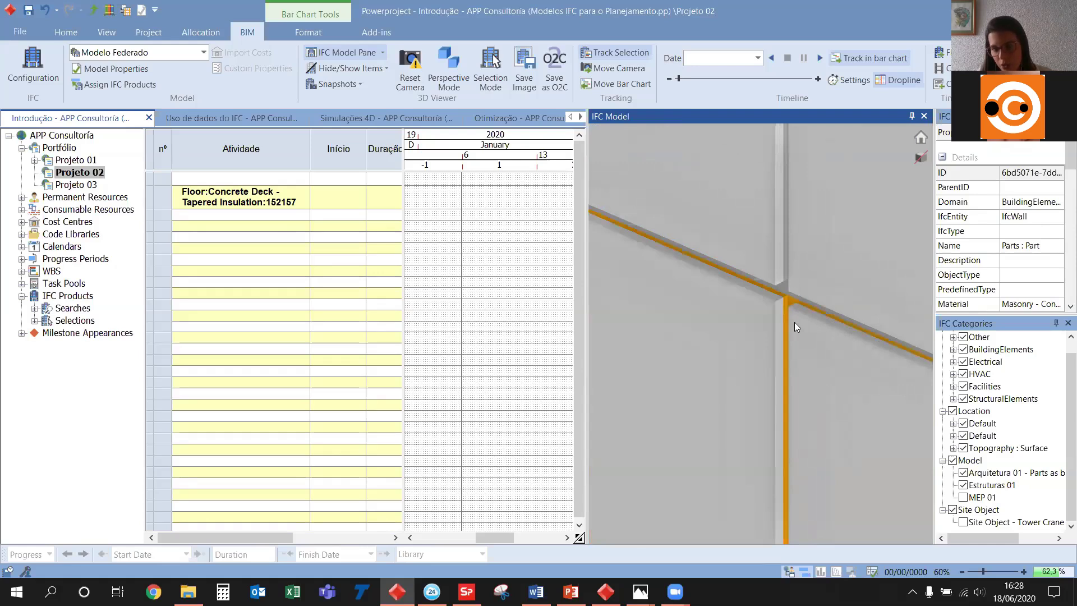
pyautogui.scroll(-2, 808, 319)
pyautogui.scroll(-2, 815, 304)
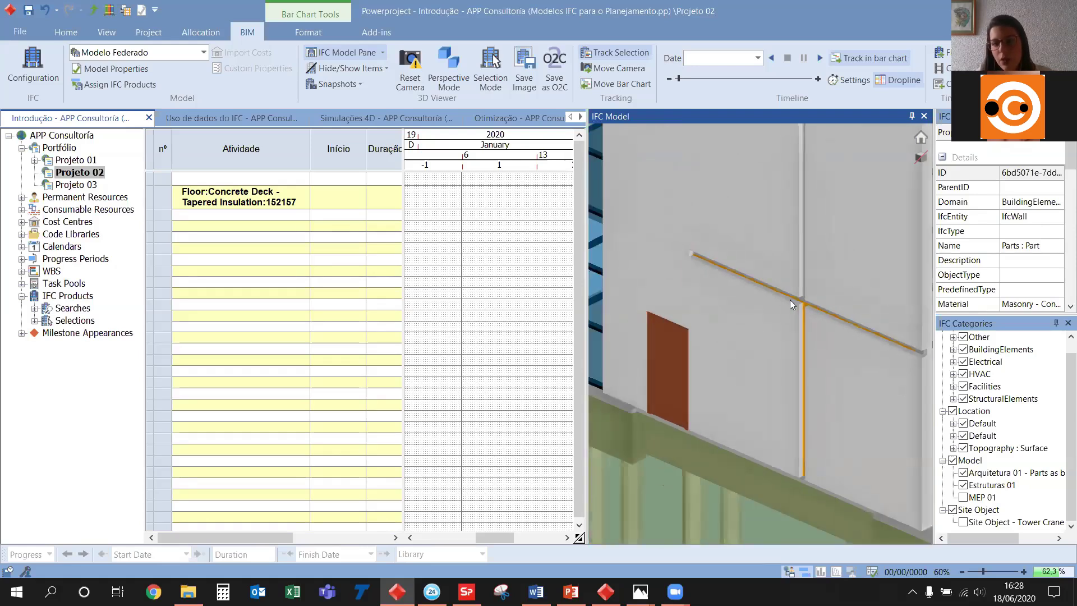
# Select the end wall's insulation layer again to compare it with the masonry layer, and clear the model selection
pyautogui.click(776, 331)
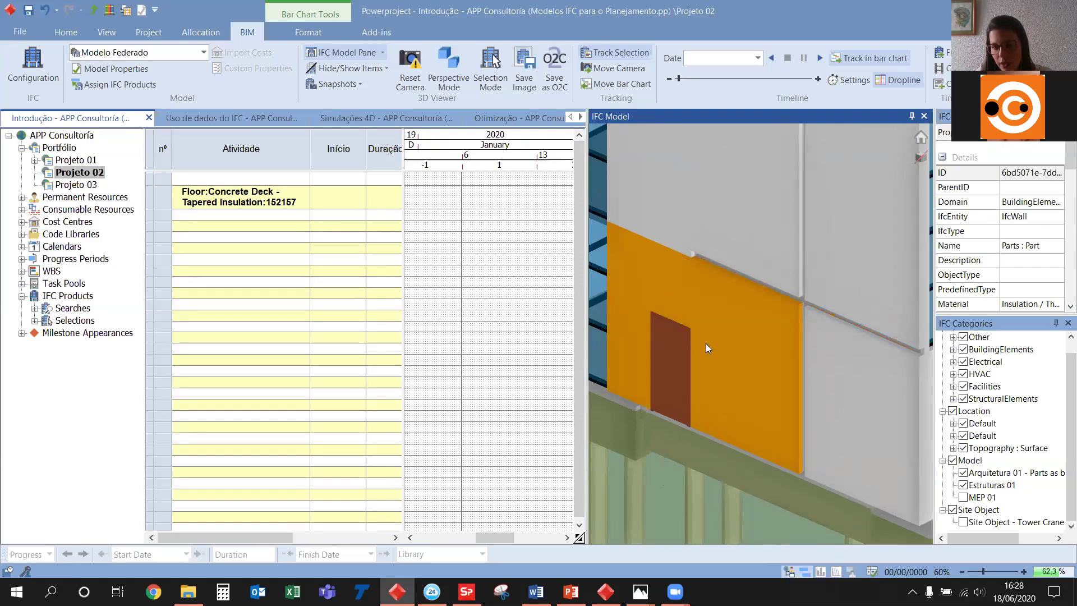
pyautogui.scroll(-5, 706, 343)
pyautogui.scroll(-6, 861, 338)
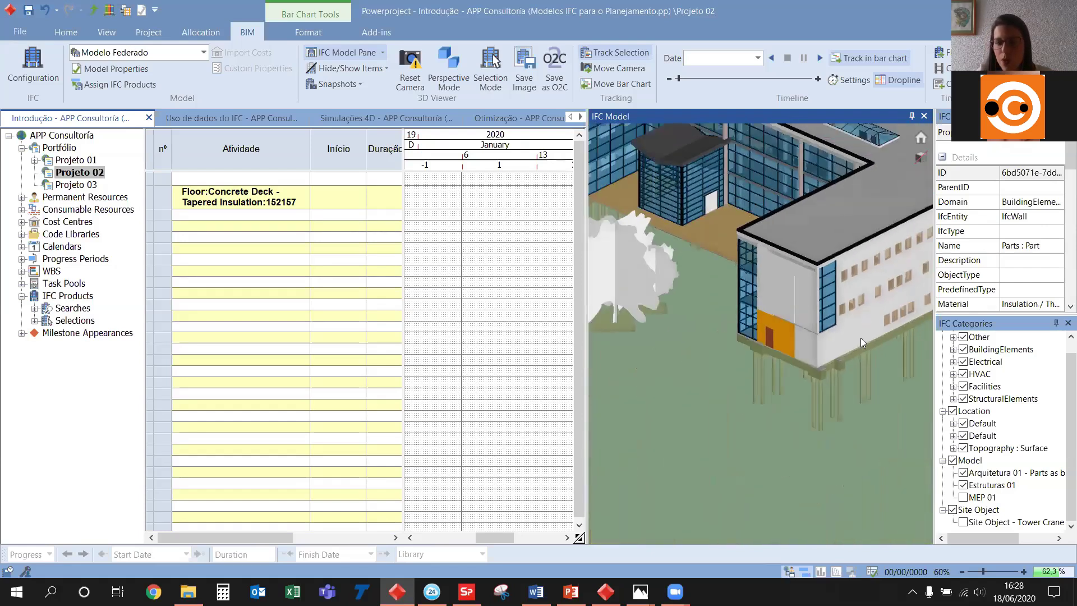
pyautogui.click(887, 497)
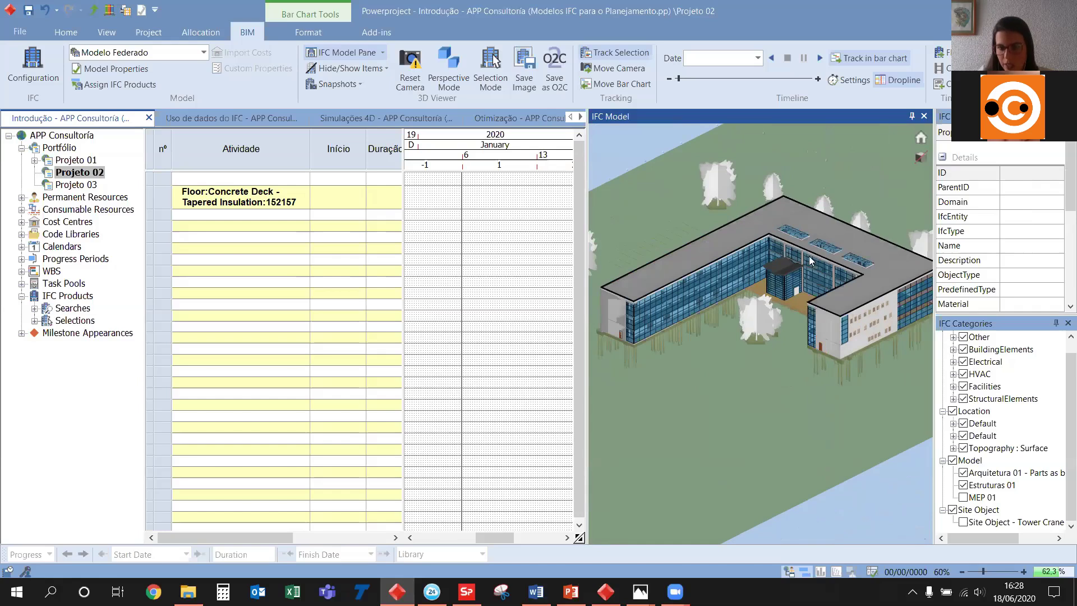
# Widen the bar chart area by narrowing the IFC model pane and slightly narrowing the project tree
pyautogui.moveTo(586, 332); pyautogui.dragTo(757, 336)
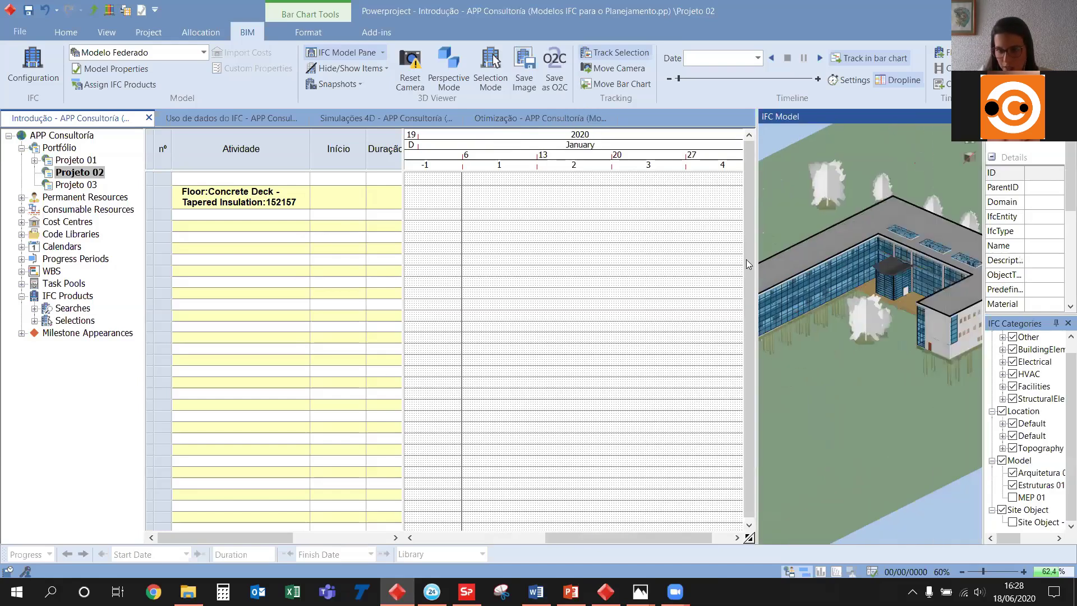
pyautogui.moveTo(757, 255); pyautogui.dragTo(716, 256)
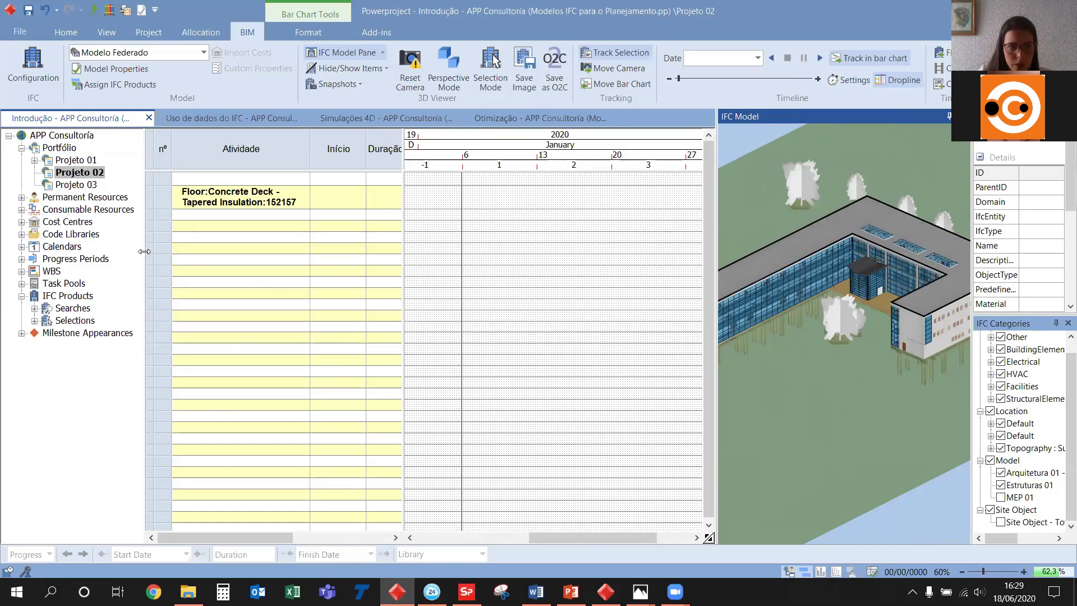
pyautogui.moveTo(142, 249); pyautogui.dragTo(139, 249)
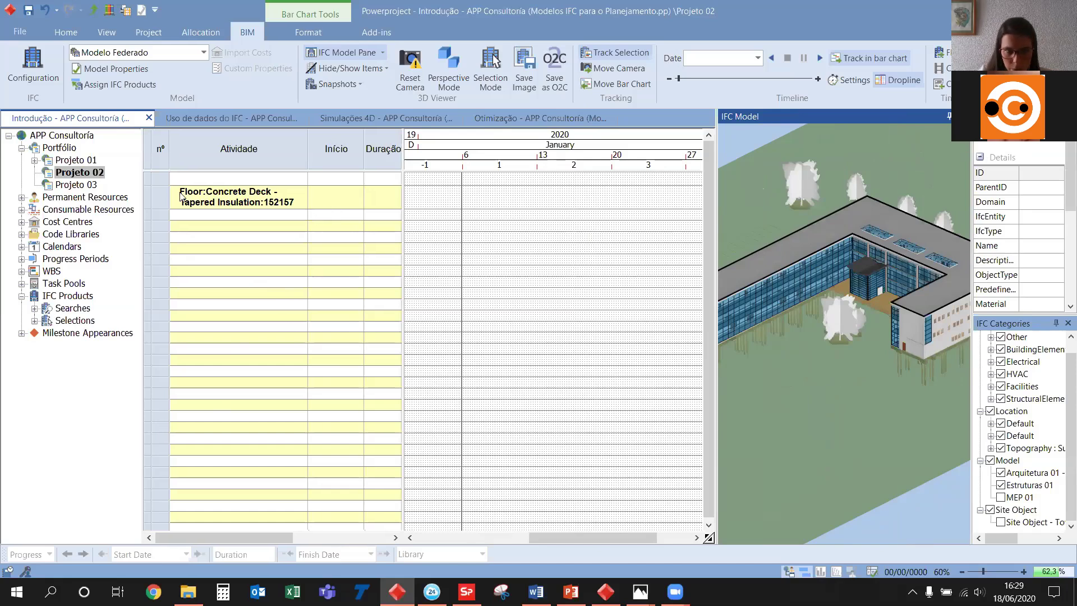
# Delete the Floor:Concrete Deck - Tapered Insulation:152157 row and widen the activity table up to the finish column
pyautogui.click(161, 196)
pyautogui.press('Delete')
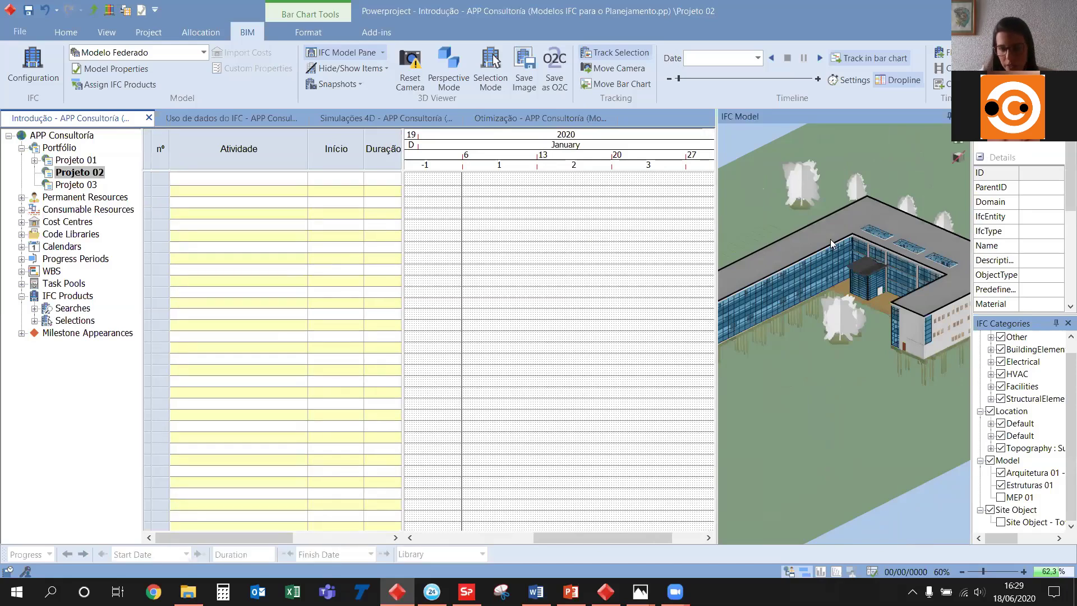
pyautogui.moveTo(404, 158); pyautogui.dragTo(448, 159)
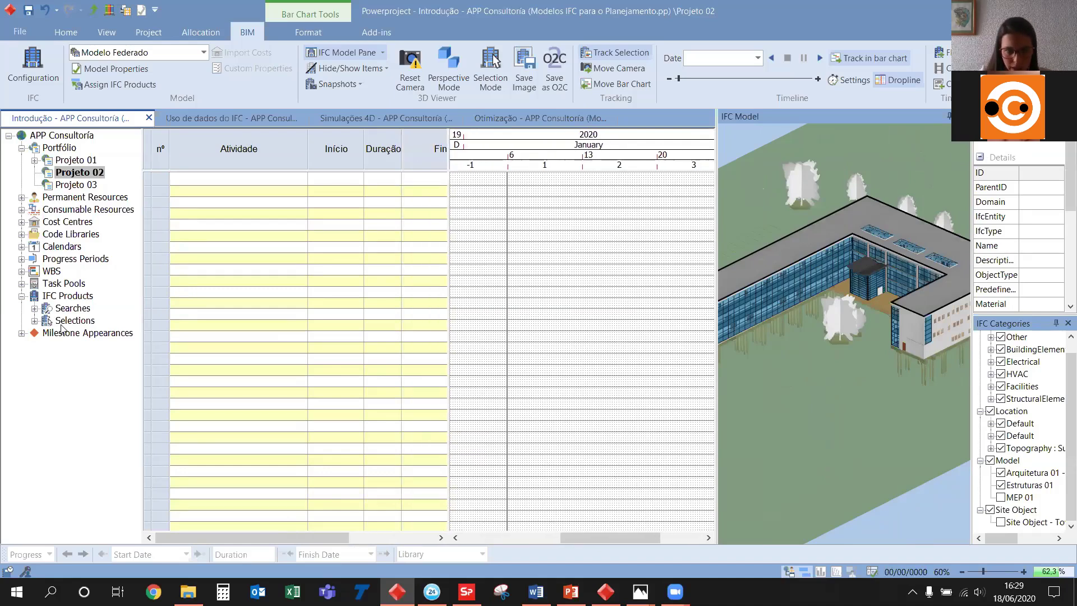
# Review the entries under the IFC Products Selections and Searches, leaving Searches expanded, and enlarge the IFC model view
pyautogui.click(35, 320)
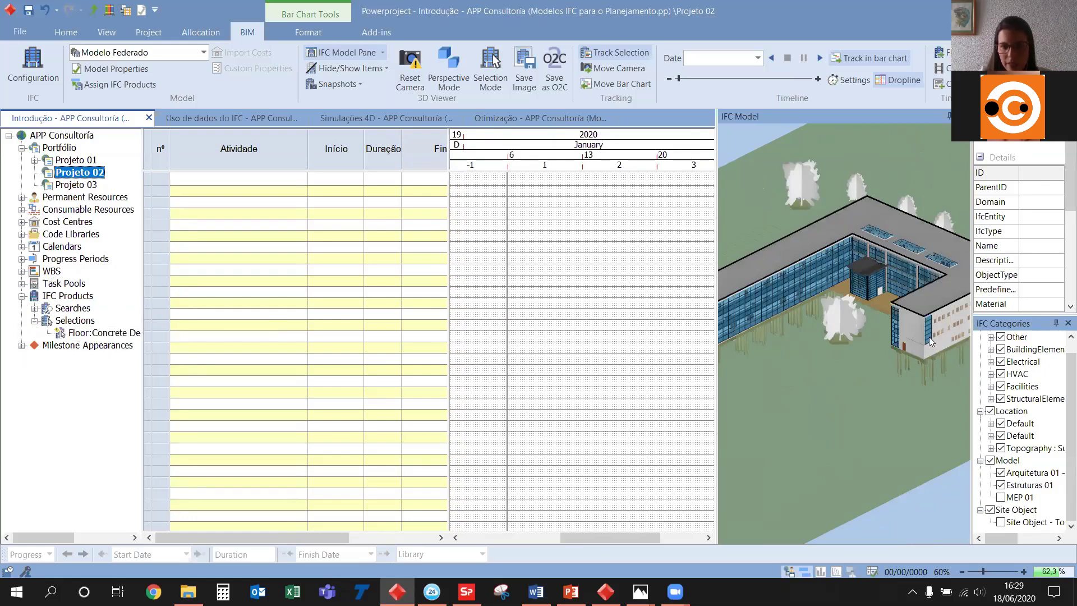
pyautogui.click(79, 333)
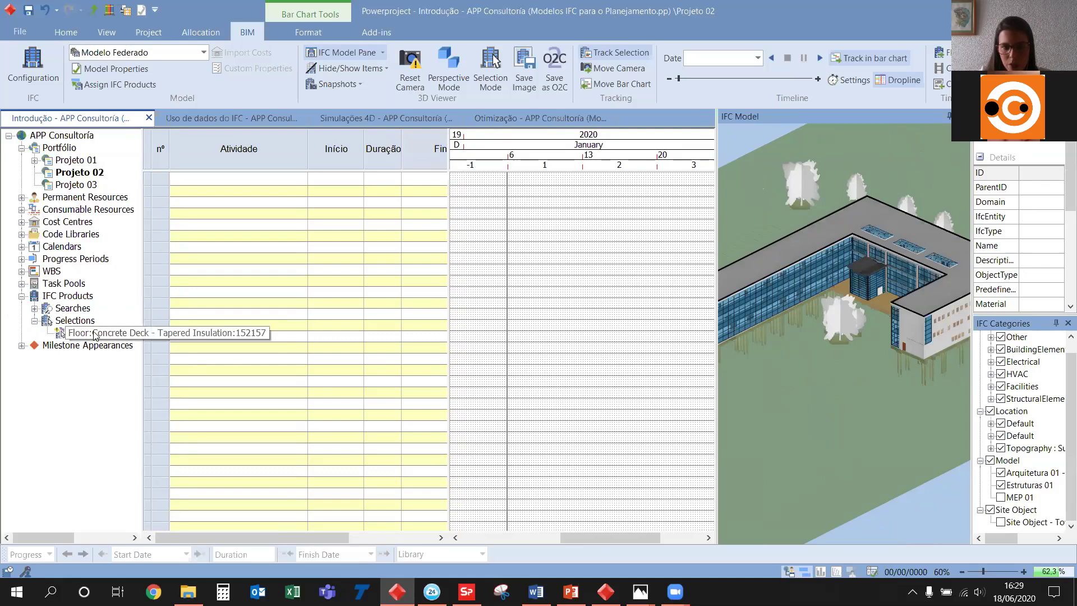
pyautogui.click(34, 322)
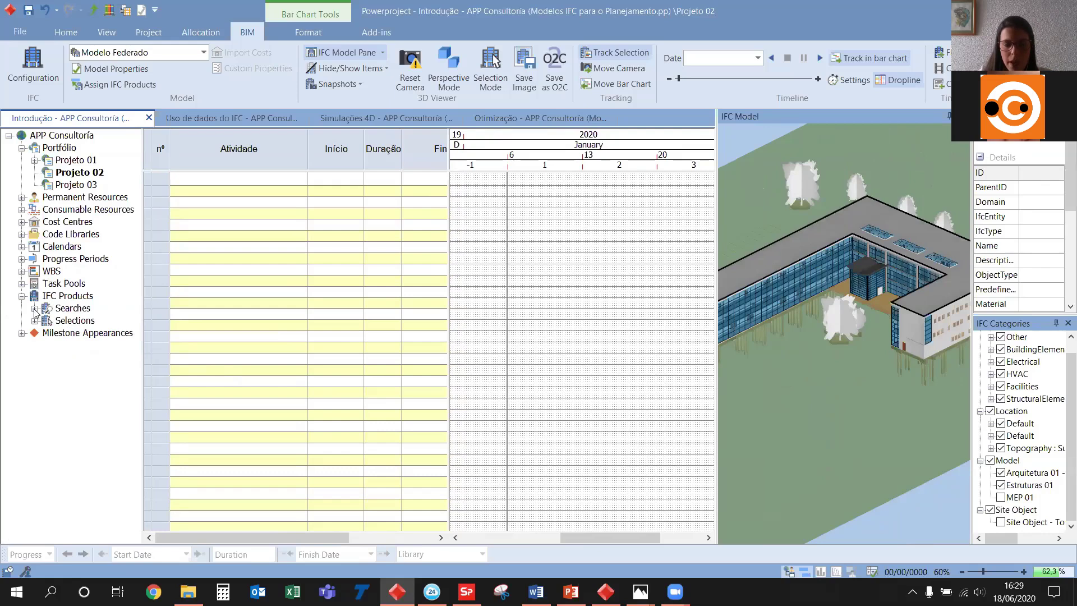
pyautogui.click(34, 308)
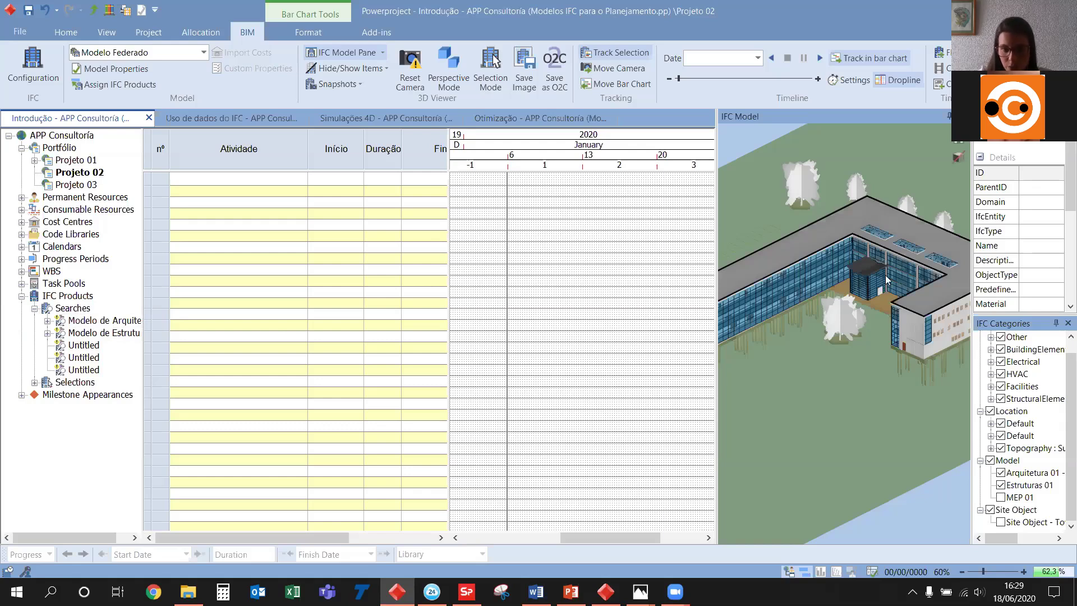
pyautogui.moveTo(718, 264); pyautogui.dragTo(638, 264)
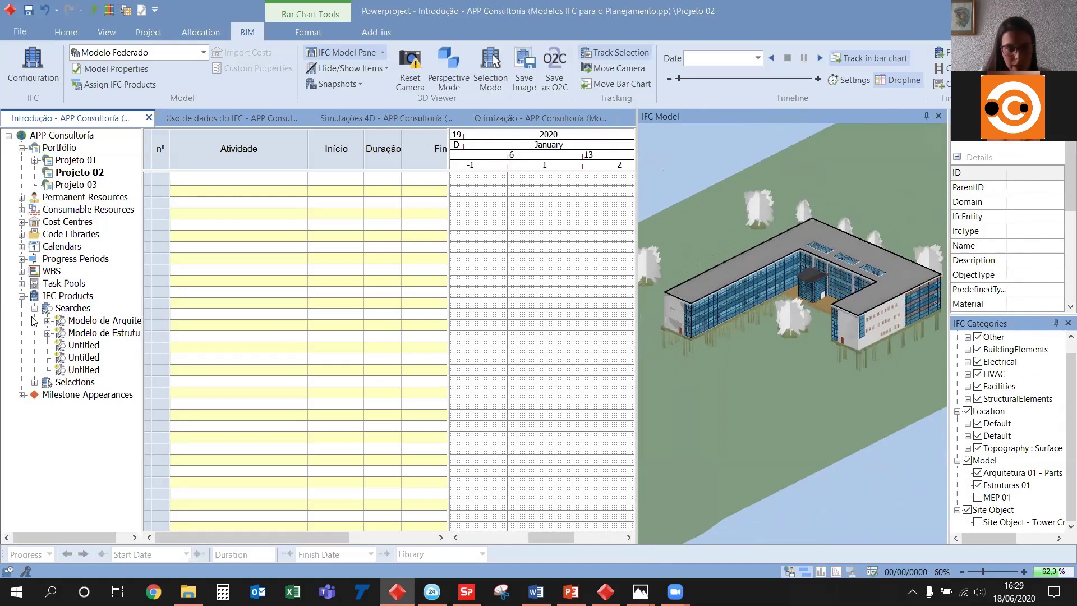
# Create a new IFC product search named "Portas 1º Pavimento"
pyautogui.rightClick(68, 309)
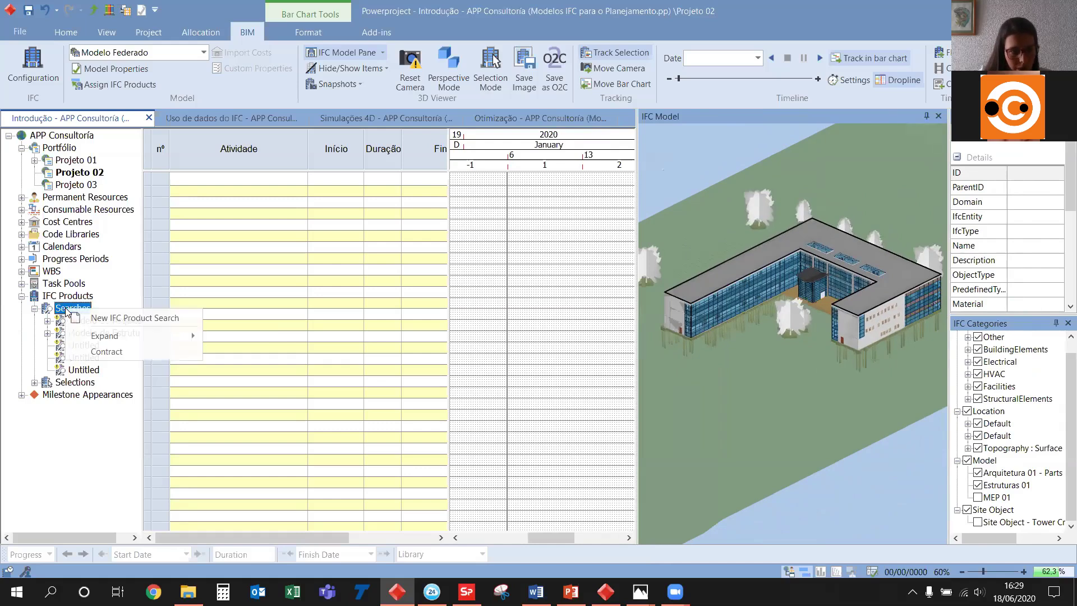
pyautogui.click(124, 320)
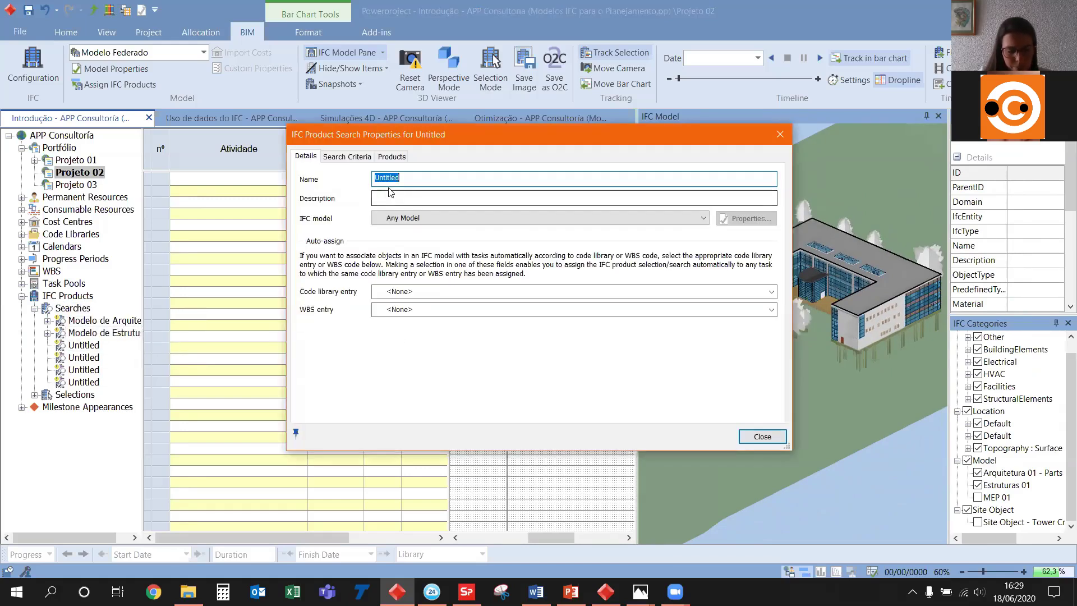
pyautogui.write('Portas 1')
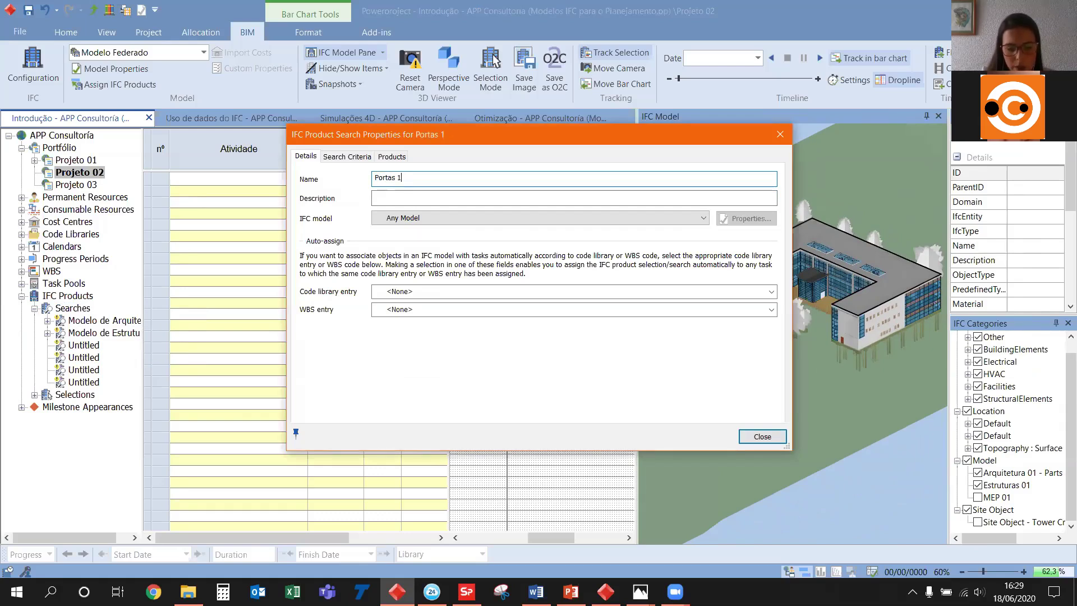
pyautogui.write('º Pavimento')
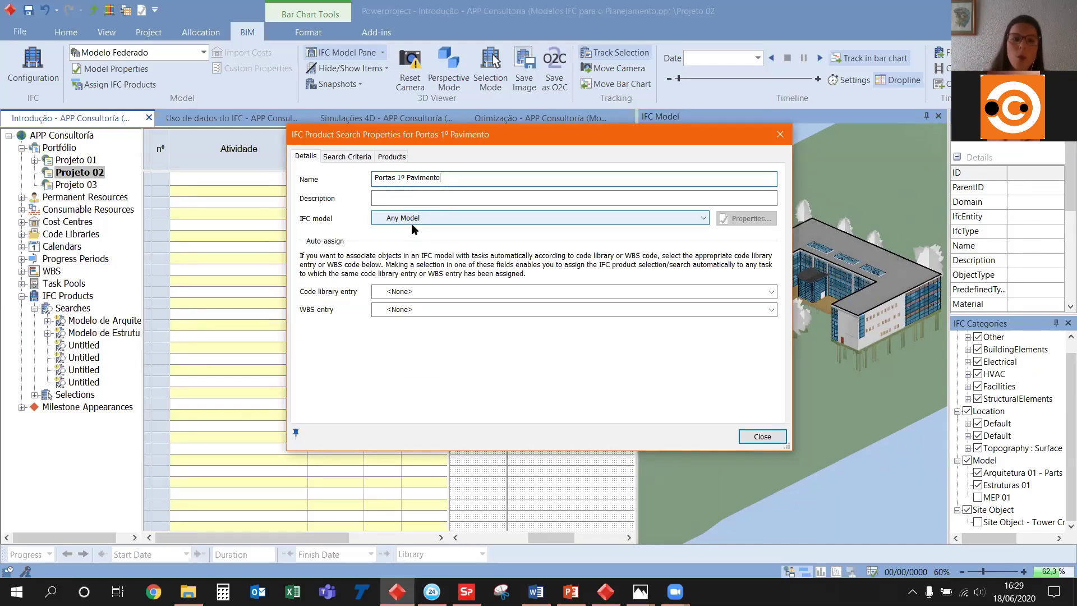
# Add a match-all search criterion requiring that IfcEntity equals IfcDoor
pyautogui.click(353, 157)
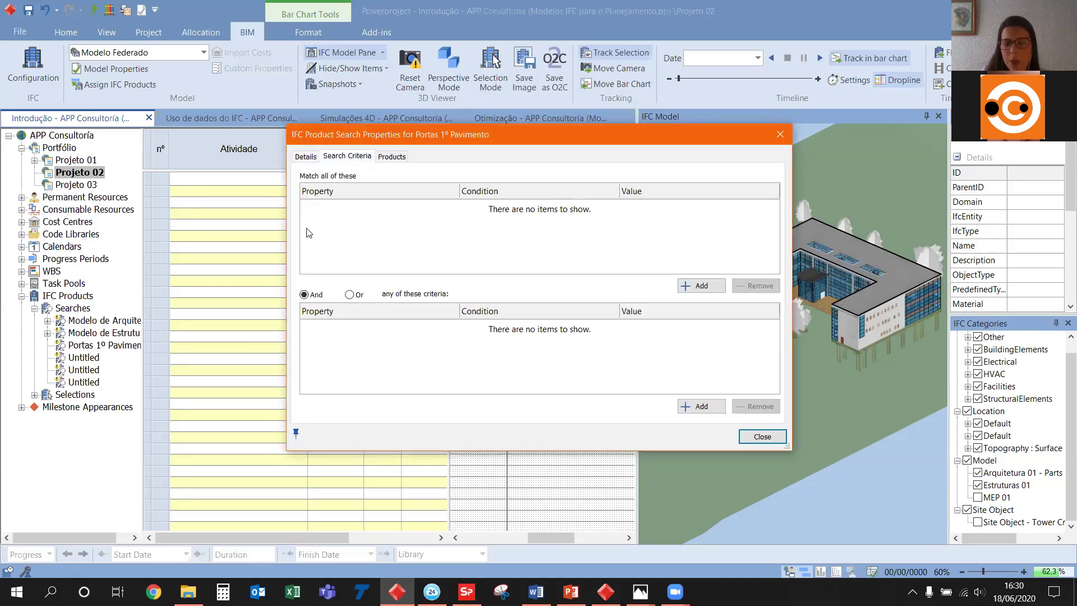
pyautogui.click(701, 286)
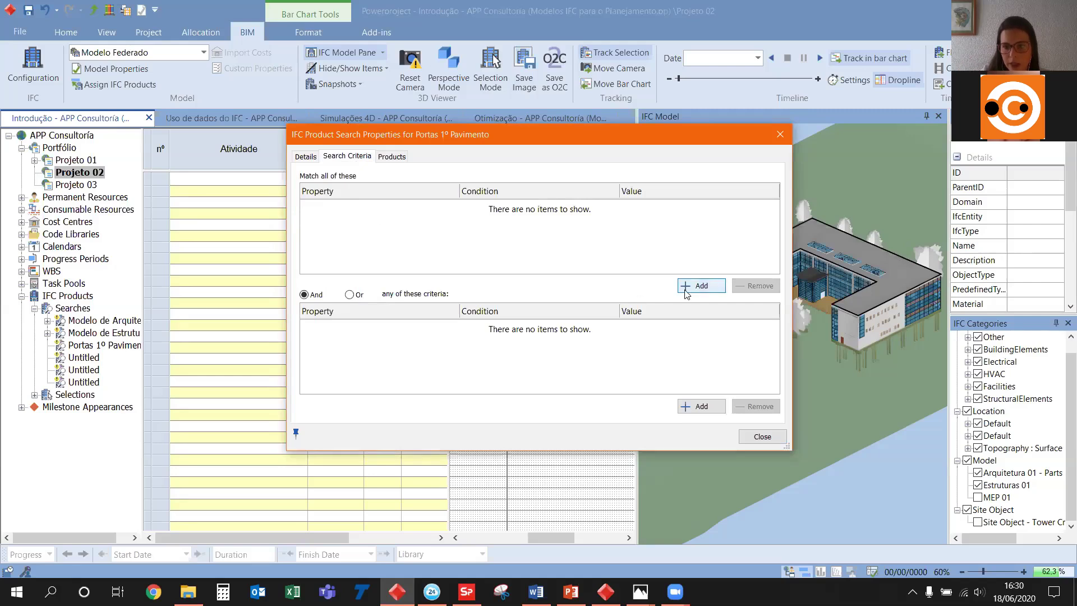
pyautogui.click(313, 209)
pyautogui.click(312, 208)
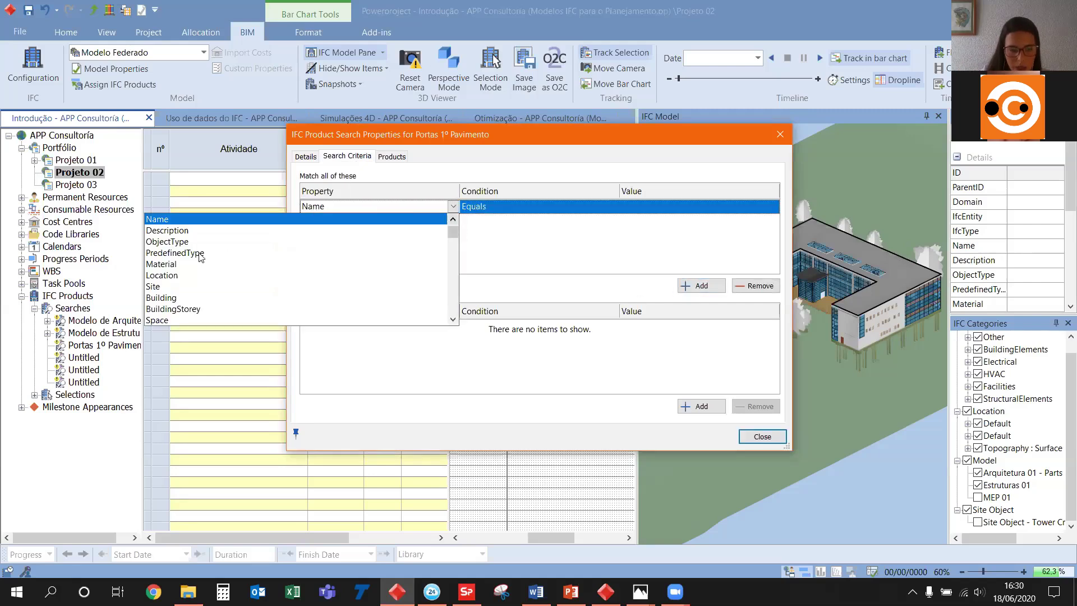
pyautogui.scroll(1, 171, 247)
pyautogui.click(170, 231)
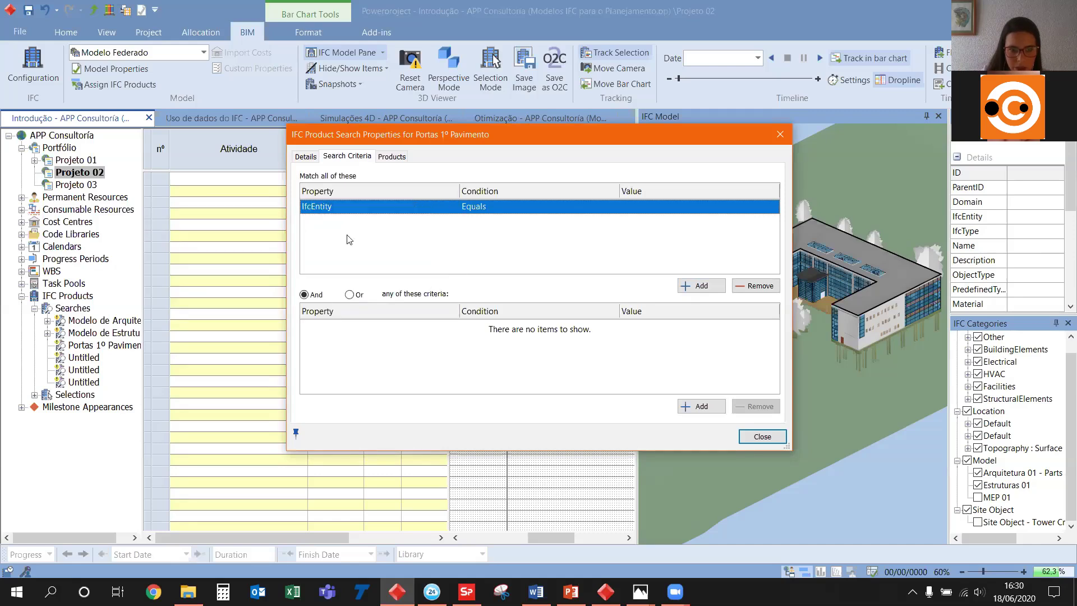
pyautogui.click(725, 209)
pyautogui.click(772, 206)
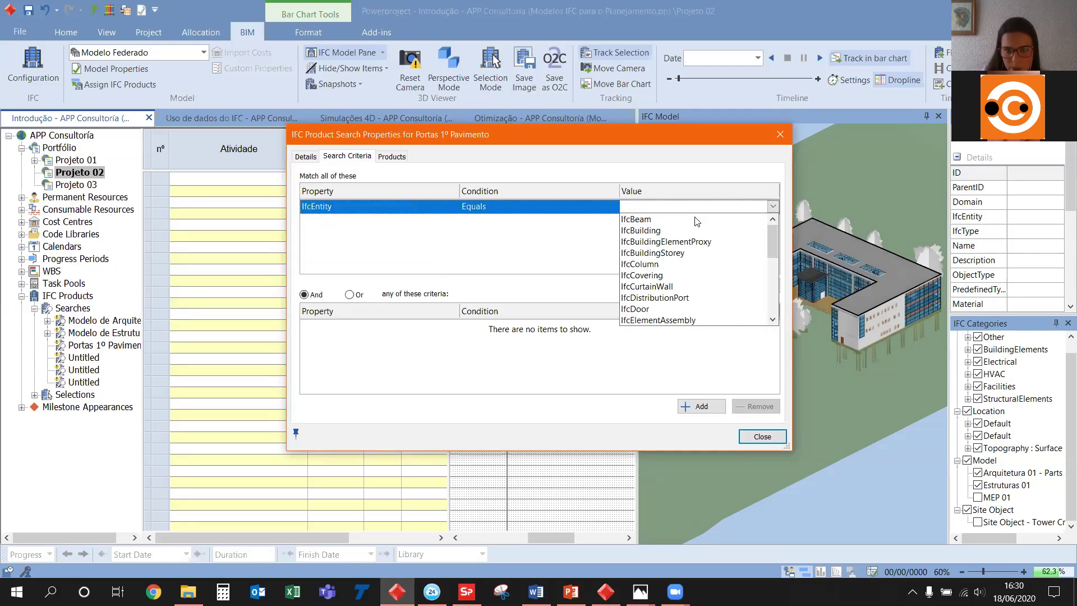
pyautogui.moveTo(767, 251); pyautogui.dragTo(768, 264)
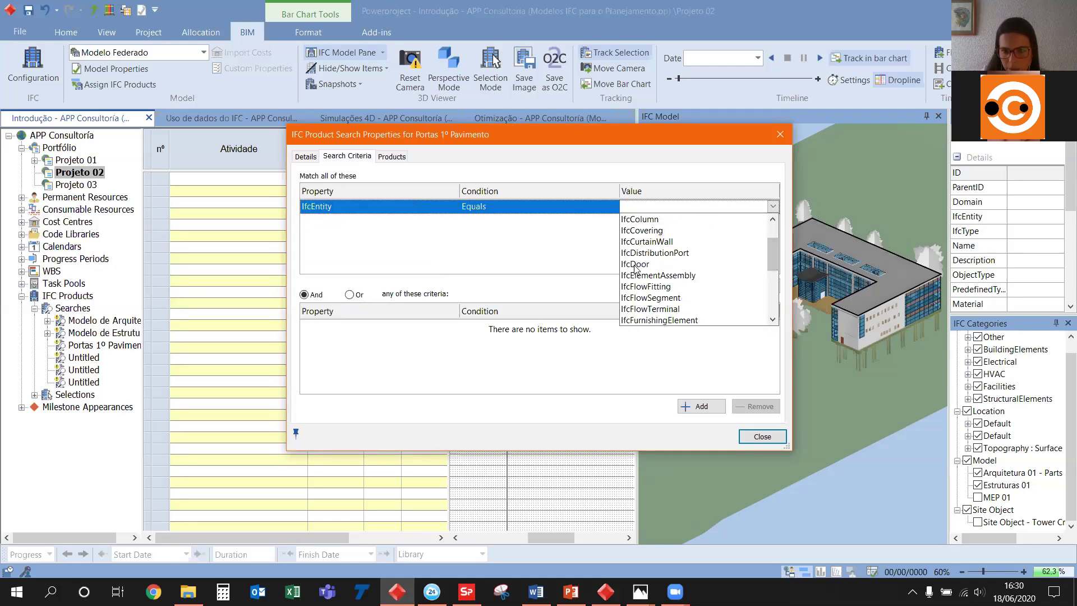
pyautogui.click(640, 265)
# Add a second match-all criterion to the search requiring that Location equals 01 - Entry Level
pyautogui.click(701, 286)
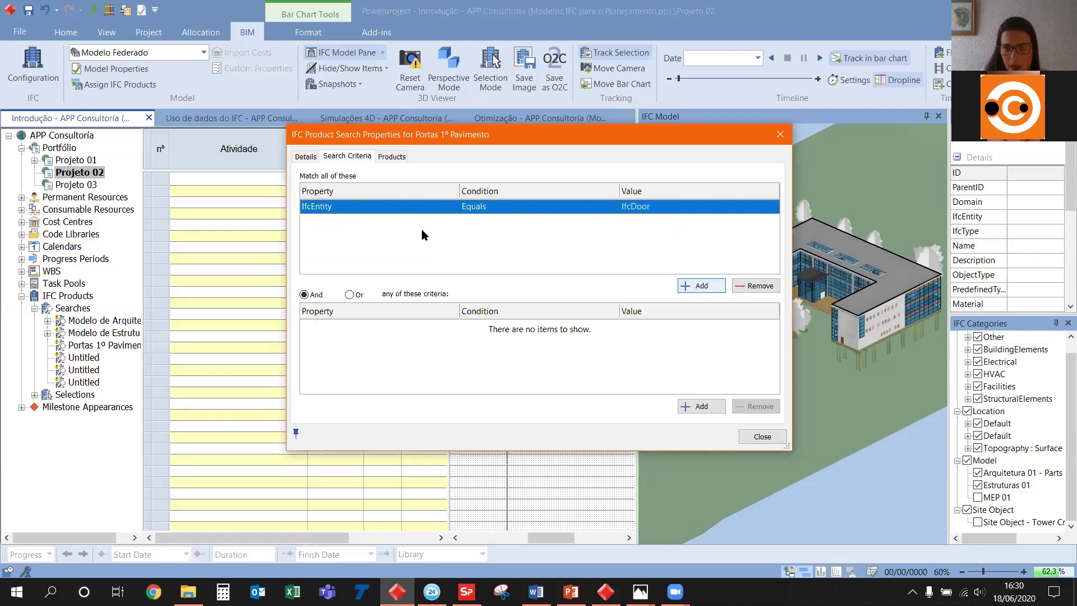
pyautogui.click(337, 223)
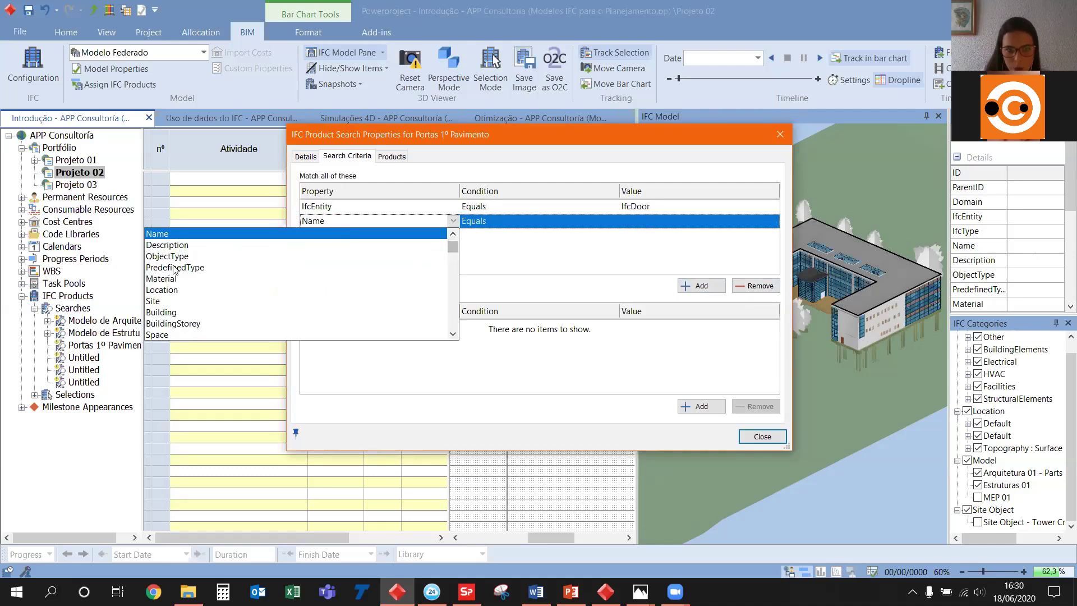
pyautogui.click(162, 290)
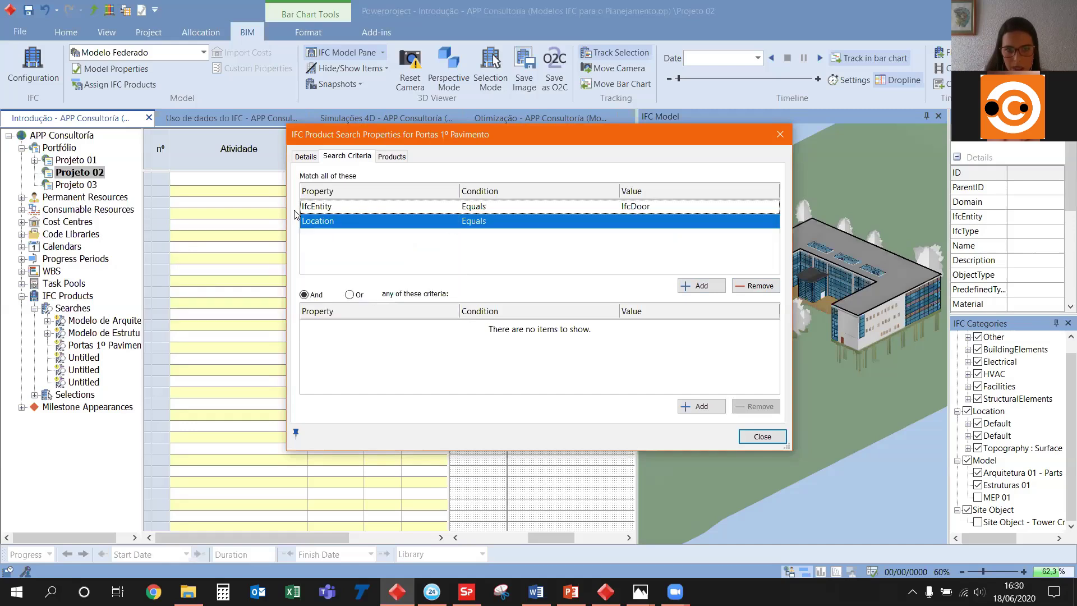
pyautogui.click(677, 223)
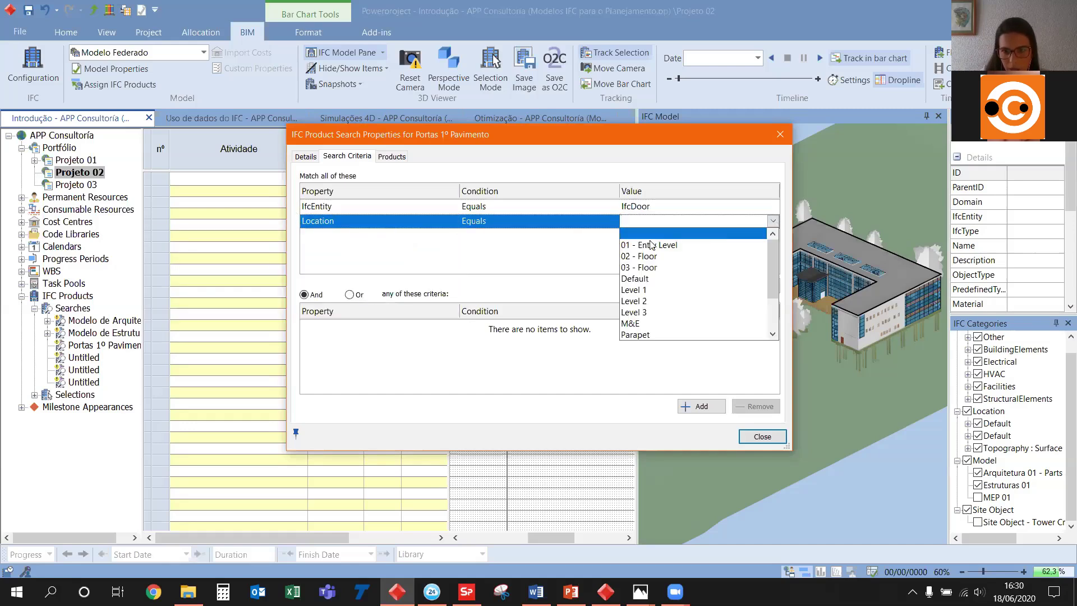
pyautogui.click(650, 247)
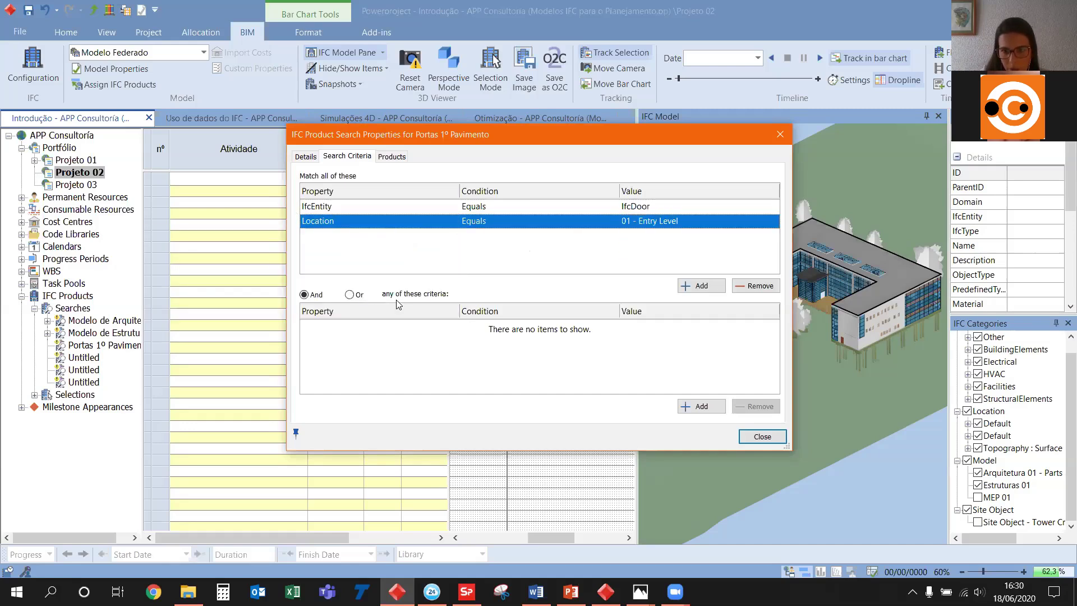
# Review the products matched by the Portas 1º Pavimento search and its details, and close the search properties
pyautogui.click(390, 158)
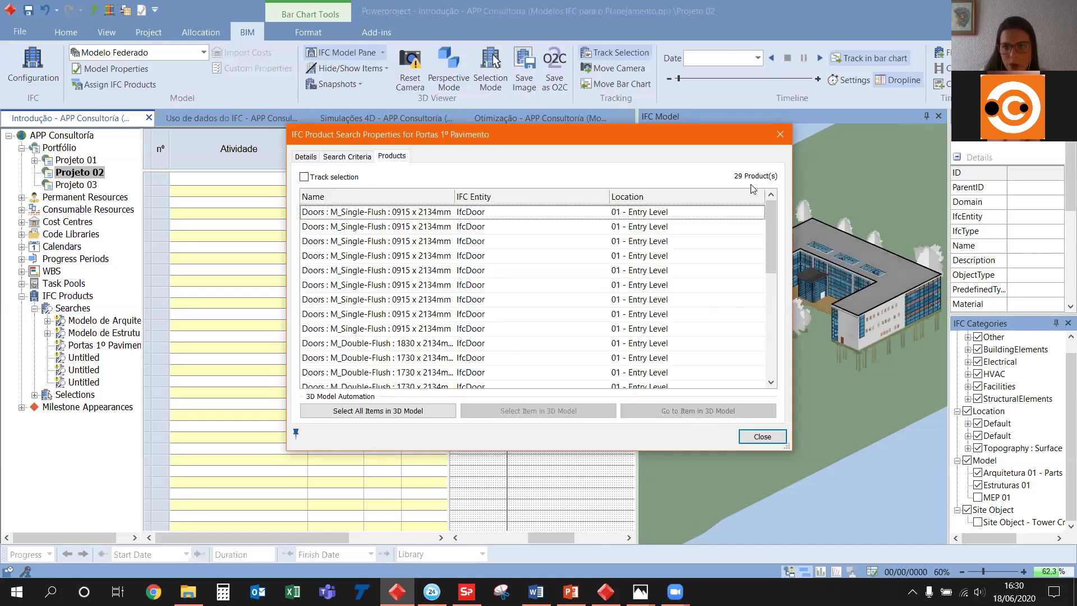
pyautogui.moveTo(769, 220)
pyautogui.mouseDown()
pyautogui.moveTo(768, 347)
pyautogui.moveTo(768, 209)
pyautogui.mouseUp()
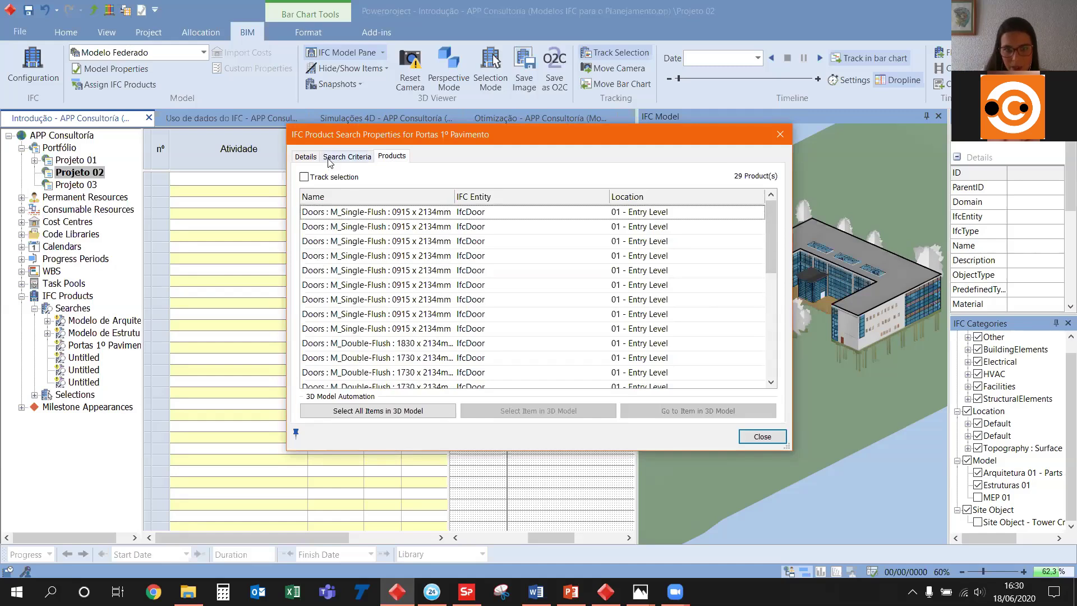
pyautogui.click(306, 157)
pyautogui.click(777, 439)
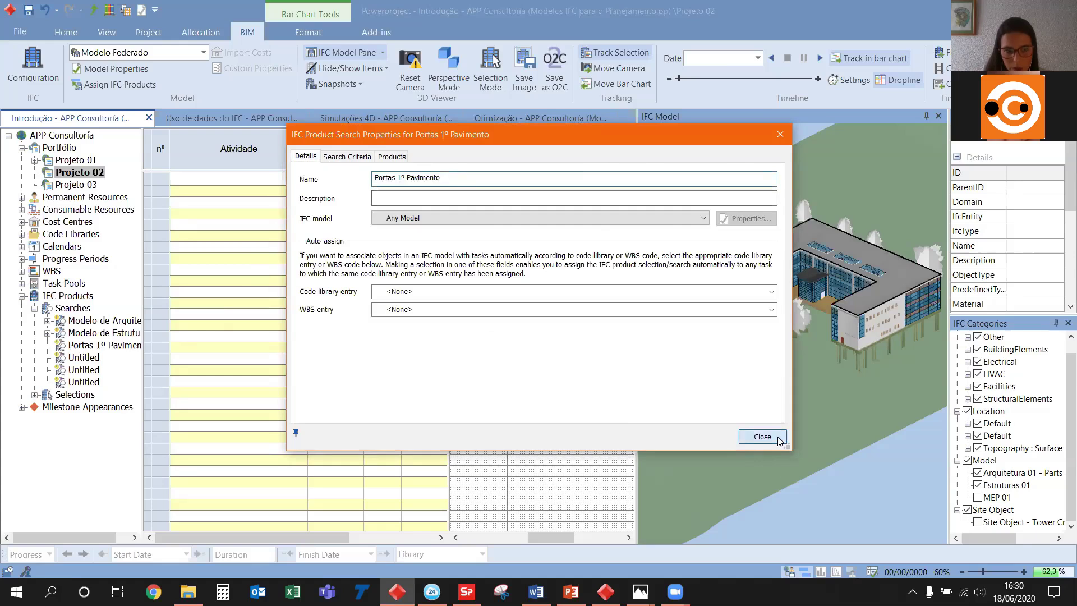
# Hide all model items and show only the products of the Portas 1º Pavimento search in the viewer
pyautogui.click(76, 347)
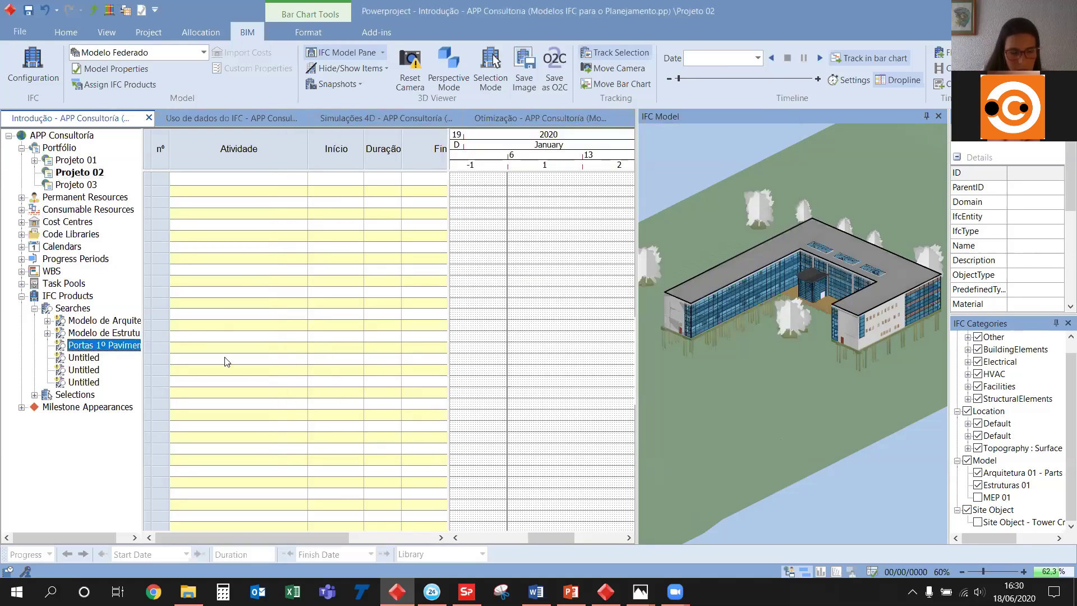
pyautogui.rightClick(686, 160)
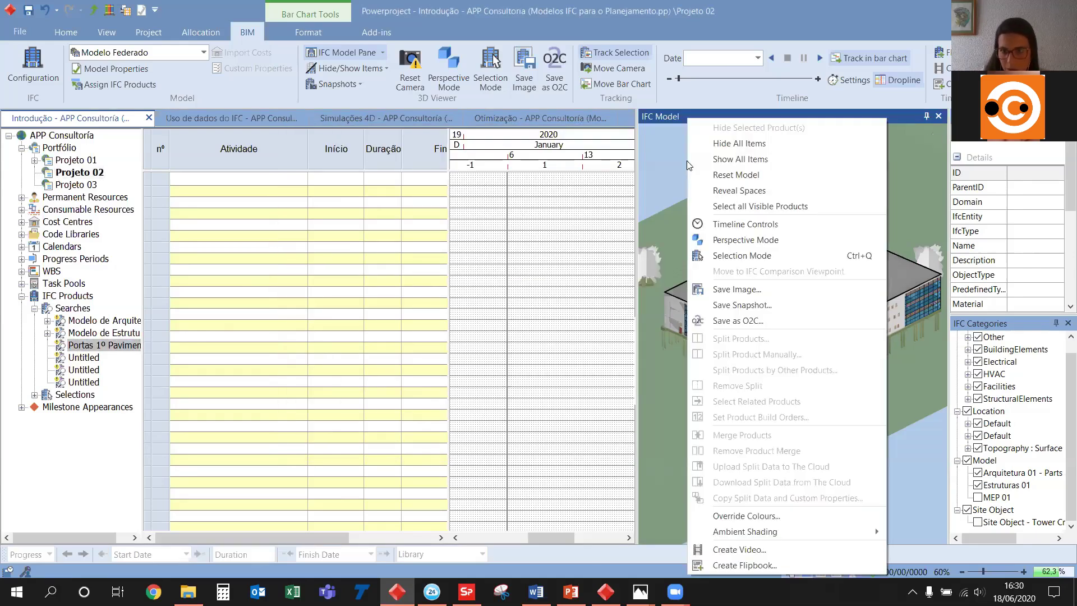
pyautogui.click(720, 145)
pyautogui.rightClick(114, 348)
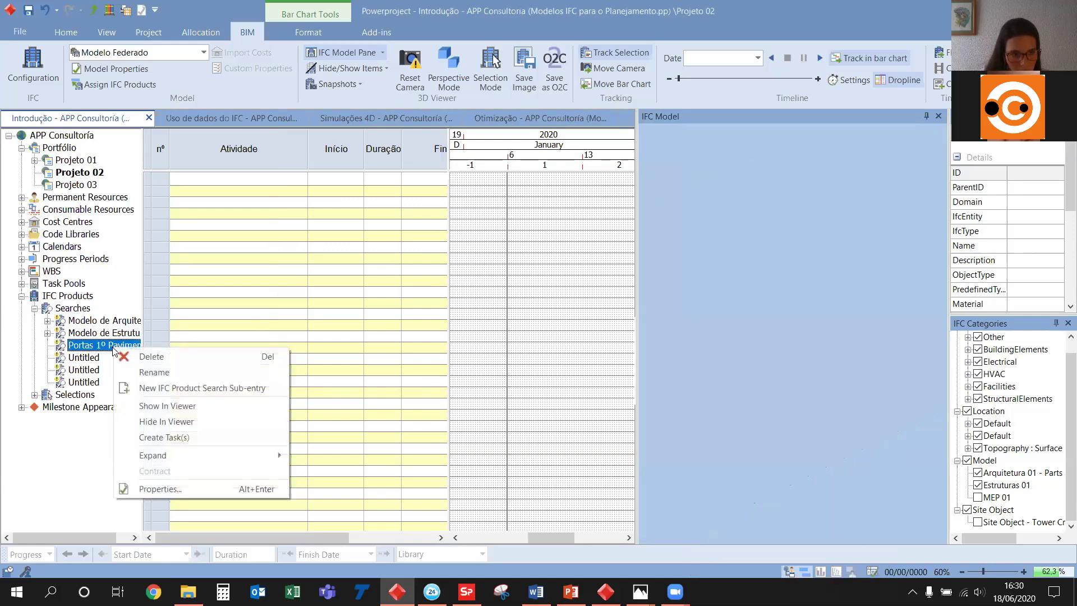
pyautogui.click(155, 411)
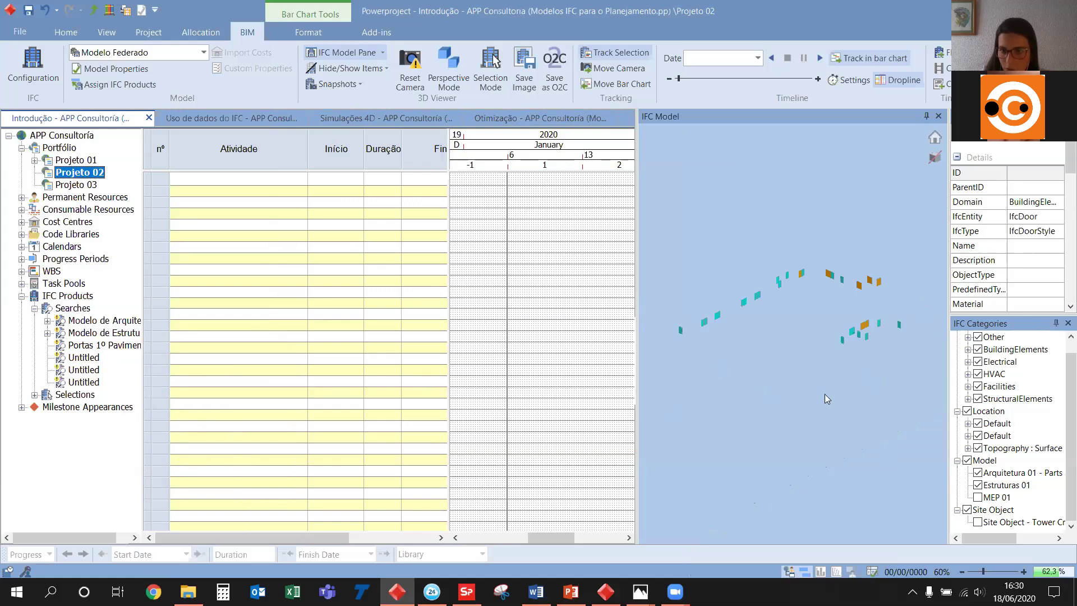
pyautogui.click(823, 356)
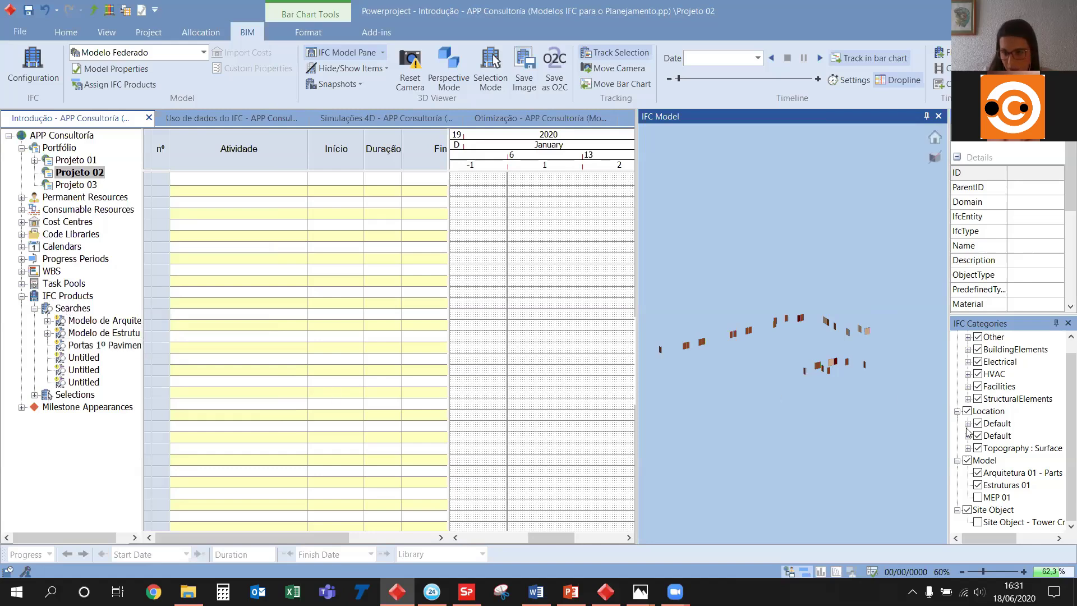
# Show all model items again and hide the Arquitetura 01 - Parts model, leaving only Estruturas 01 displayed
pyautogui.rightClick(803, 255)
pyautogui.click(841, 159)
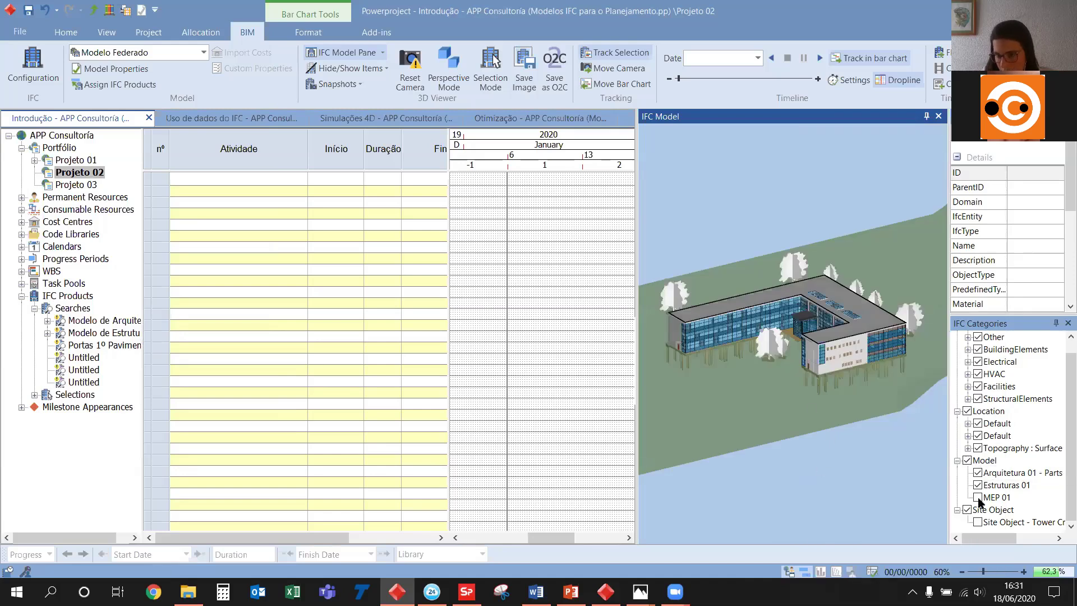
pyautogui.click(978, 472)
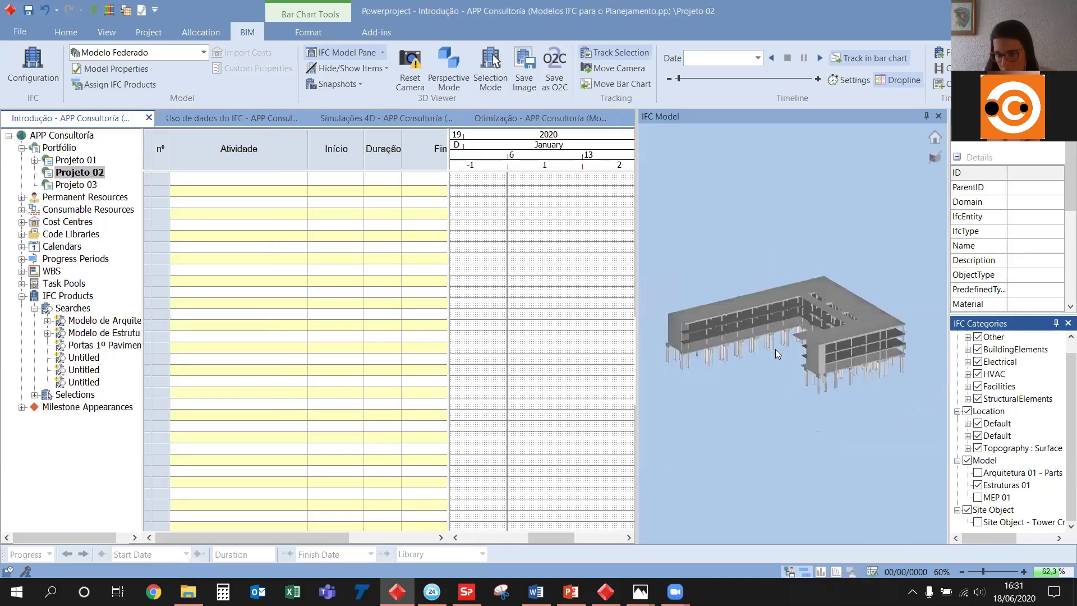
pyautogui.moveTo(774, 350); pyautogui.dragTo(754, 336)
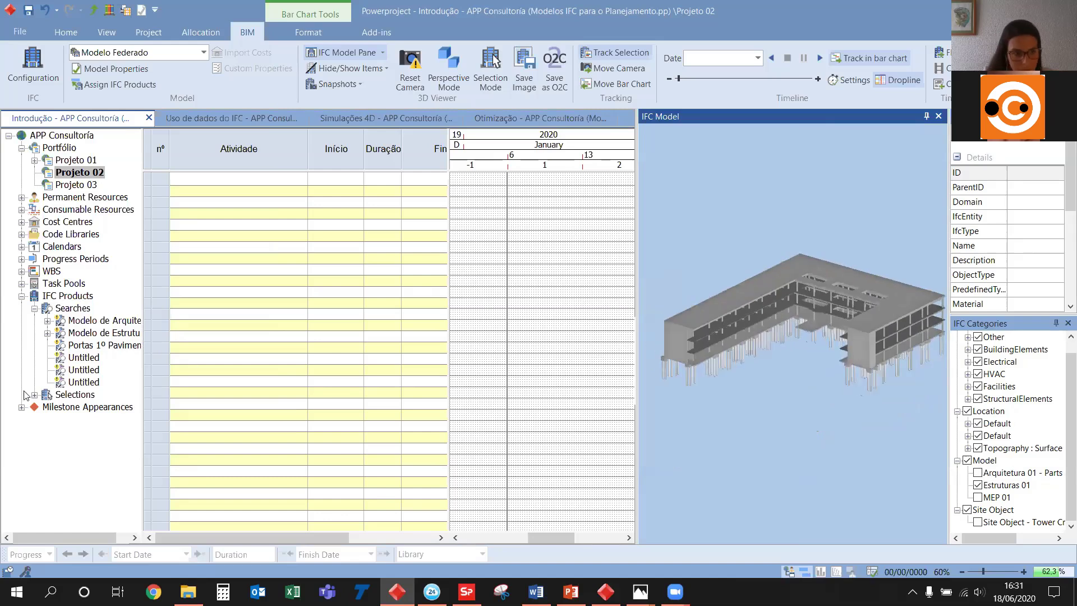
# Create tasks from all Modelo de Estruturas searches, from 00 Escavações through 4. Laje de Cobertura
pyautogui.click(48, 332)
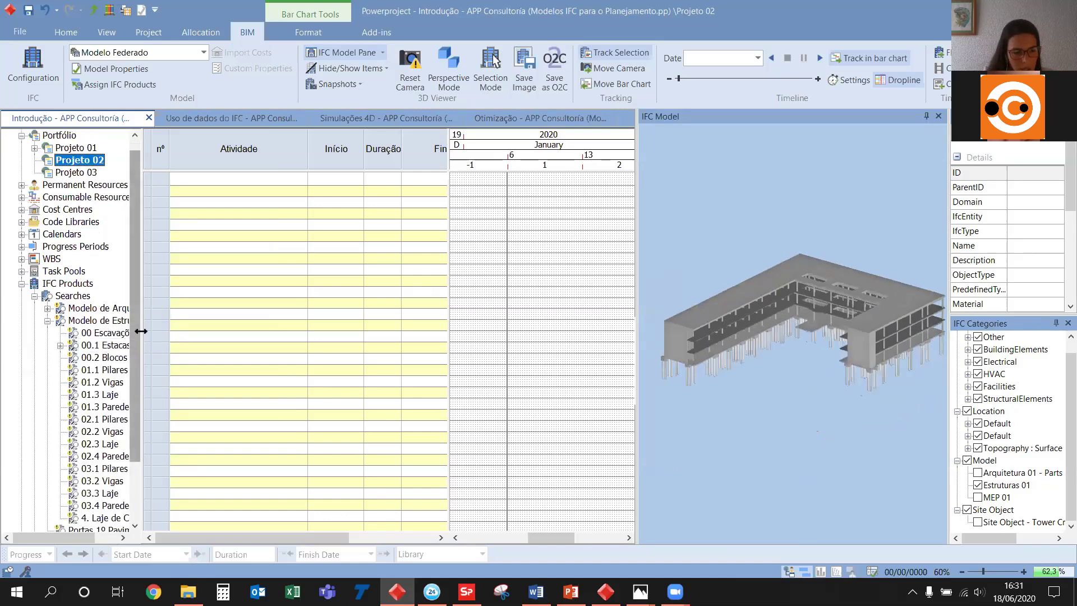
pyautogui.moveTo(145, 335); pyautogui.dragTo(215, 335)
pyautogui.scroll(-2, 112, 280)
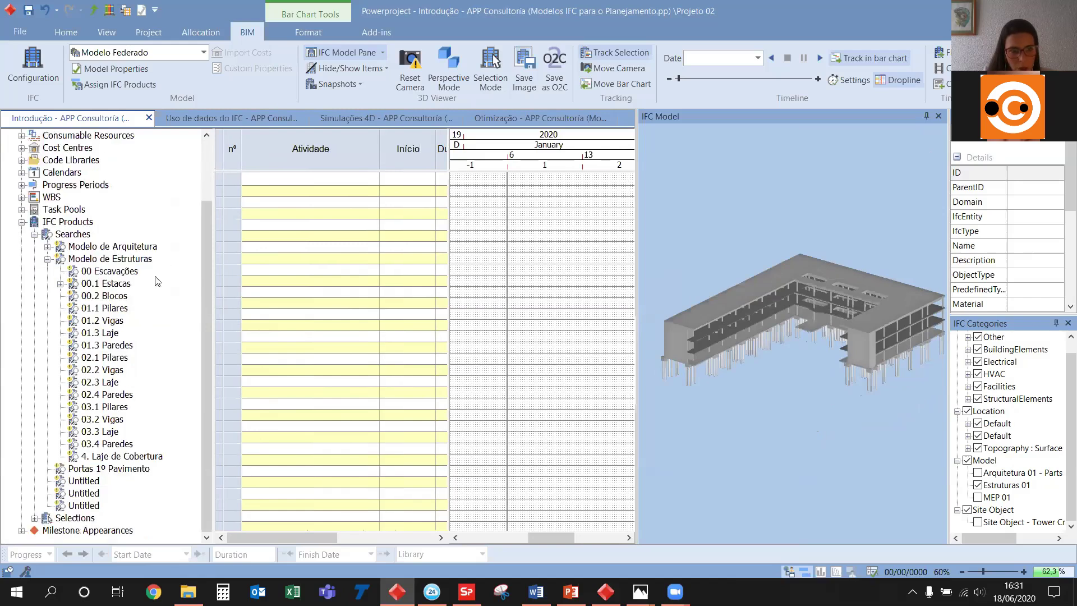
pyautogui.click(112, 272)
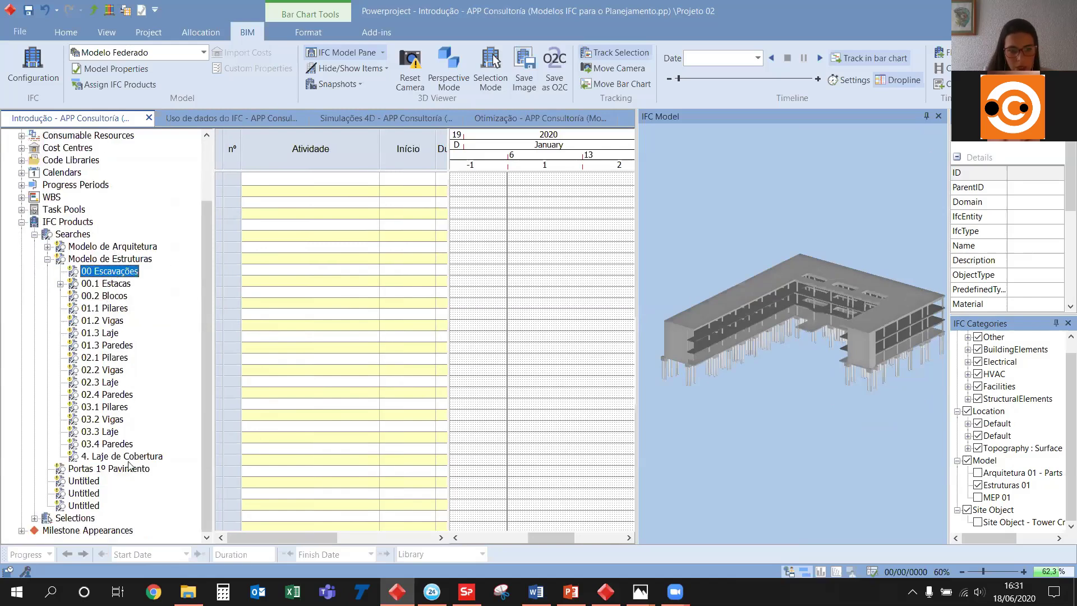
pyautogui.keyDown('shift'); pyautogui.click(129, 457); pyautogui.keyUp('shift')
pyautogui.rightClick(129, 460)
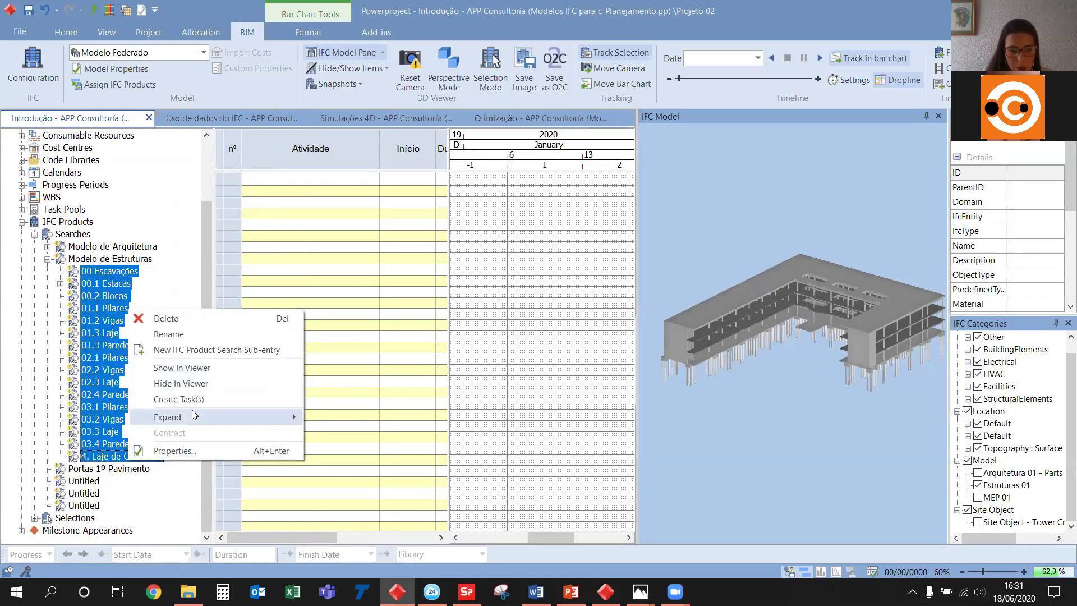
pyautogui.click(179, 399)
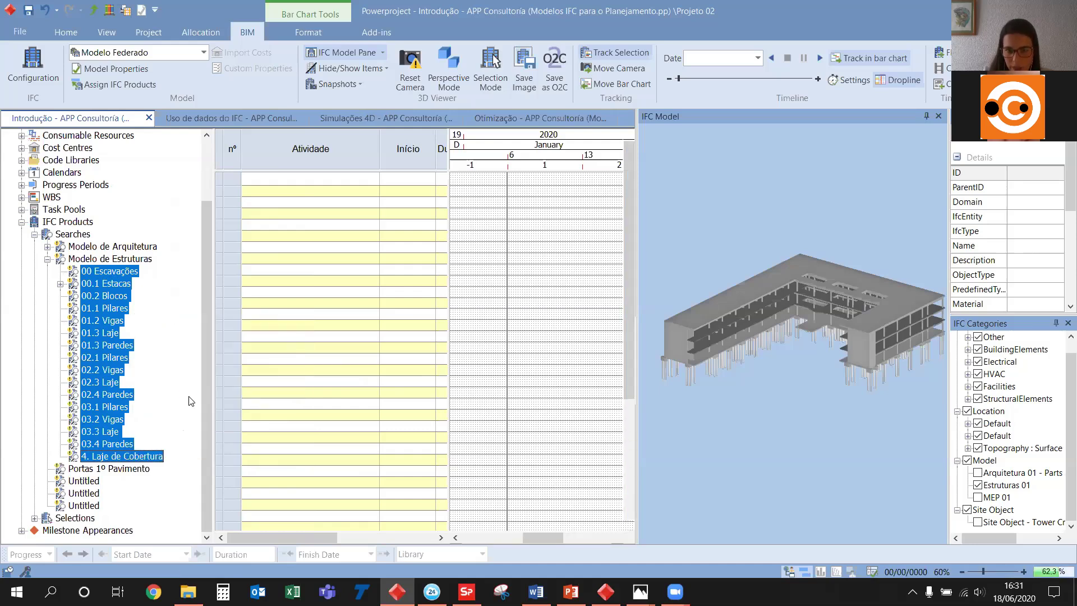
# Check which model elements are linked to the 01.1 Pilares task by selecting its bar, and clear the selection
pyautogui.click(682, 280)
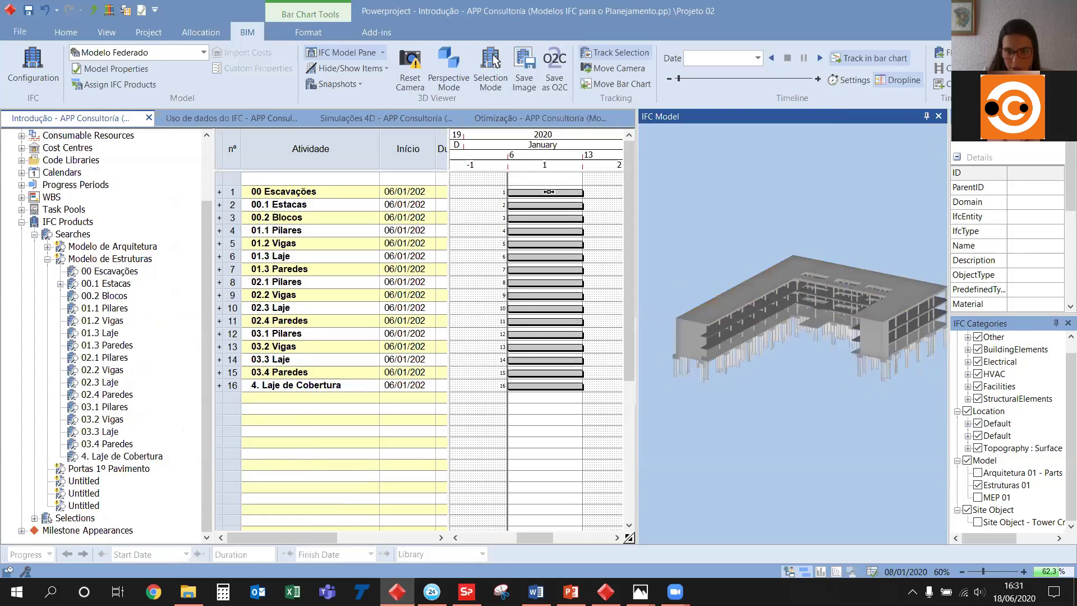
pyautogui.moveTo(548, 192); pyautogui.dragTo(546, 231)
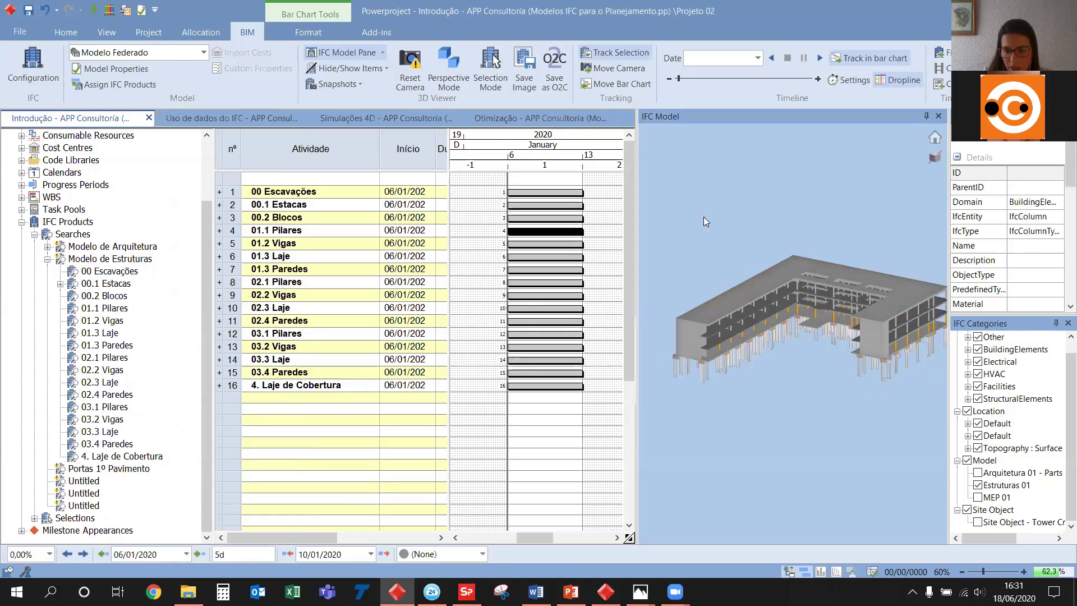
pyautogui.click(703, 216)
# Link all tasks from 00 Escavações to 4. Laje de Cobertura in sequence and reschedule the branch
pyautogui.moveTo(232, 192); pyautogui.dragTo(233, 385)
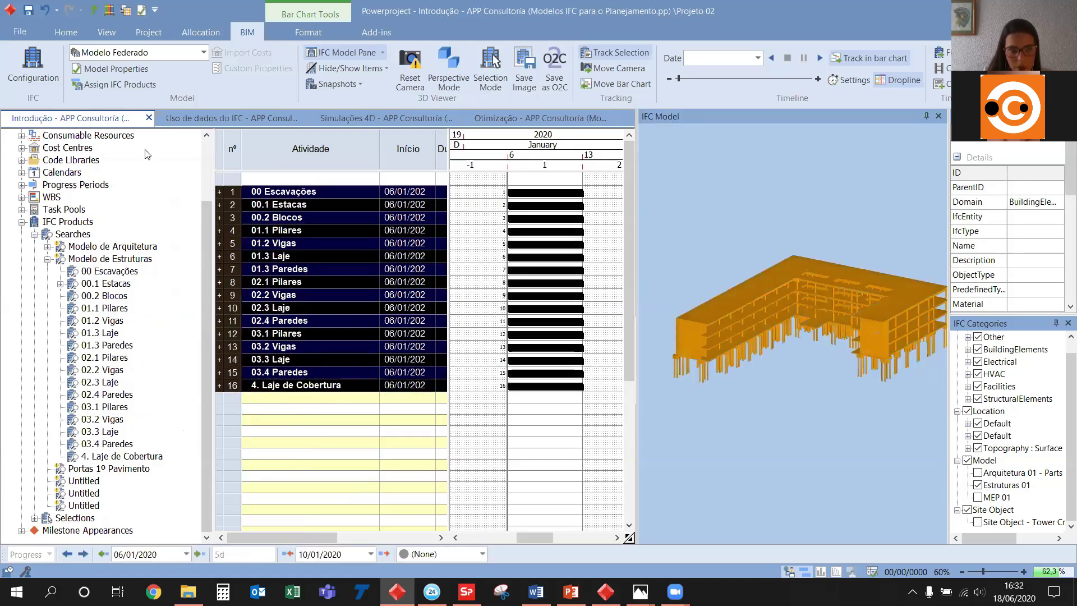
pyautogui.click(66, 32)
pyautogui.click(324, 82)
pyautogui.click(358, 101)
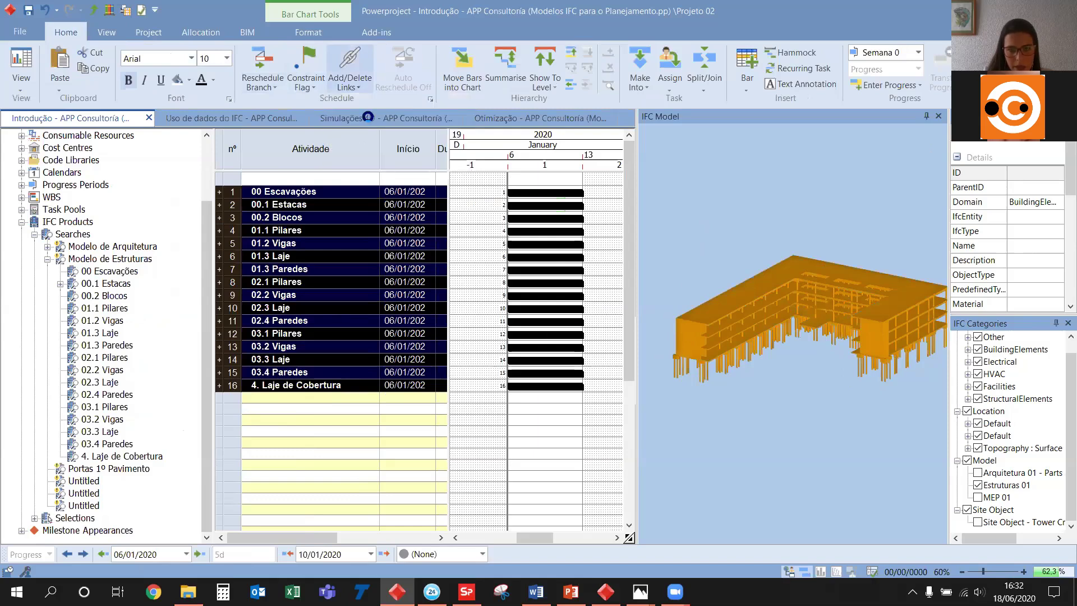
pyautogui.click(268, 87)
pyautogui.click(275, 101)
pyautogui.click(599, 343)
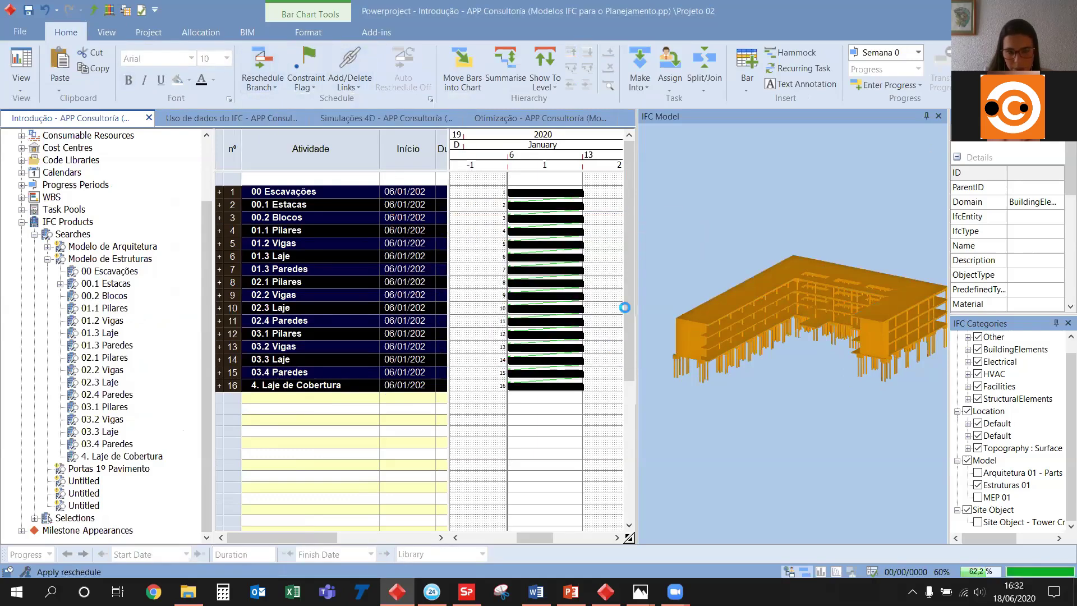
# Examine the full sequence of linked task bars in a wider bar chart with a condensed timescale
pyautogui.moveTo(636, 270); pyautogui.dragTo(782, 270)
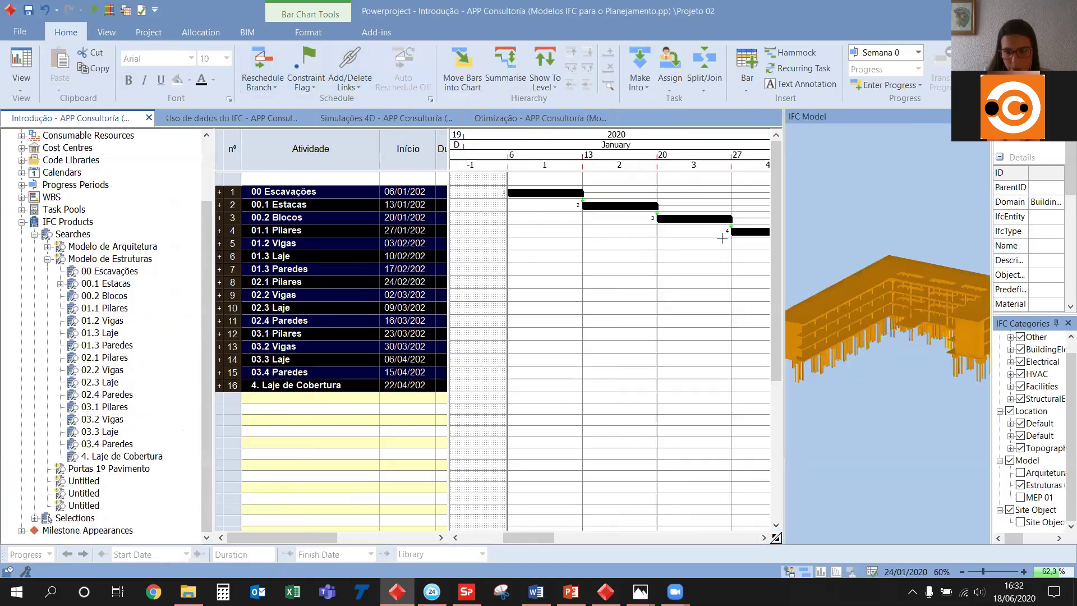
pyautogui.click(565, 291)
pyautogui.keyDown('ctrl'); pyautogui.scroll(-4, 552, 241); pyautogui.keyUp('ctrl')
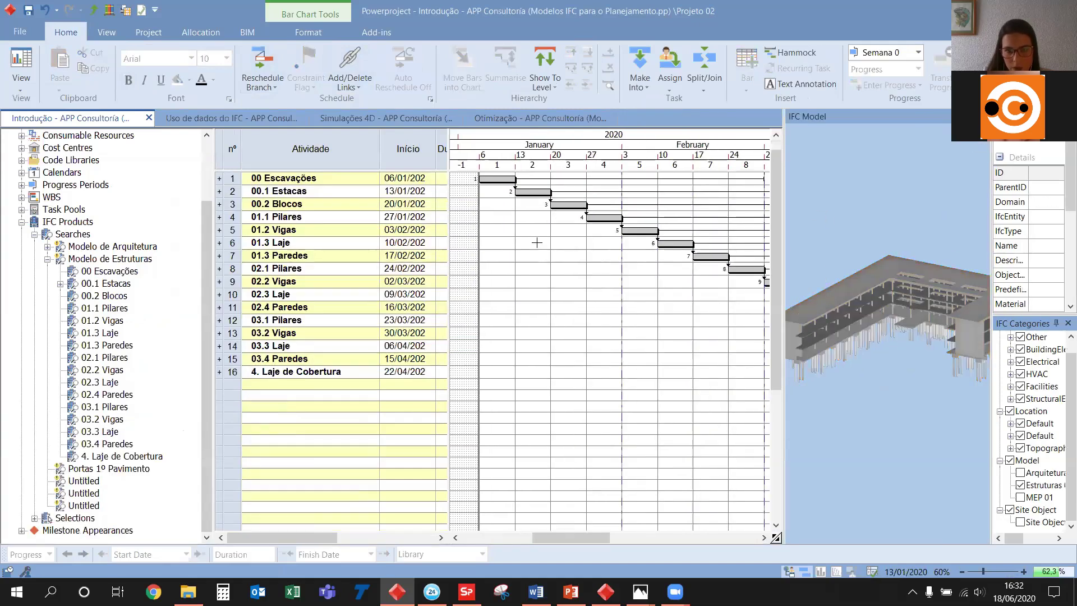
pyautogui.keyDown('ctrl'); pyautogui.scroll(-2, 557, 229); pyautogui.keyUp('ctrl')
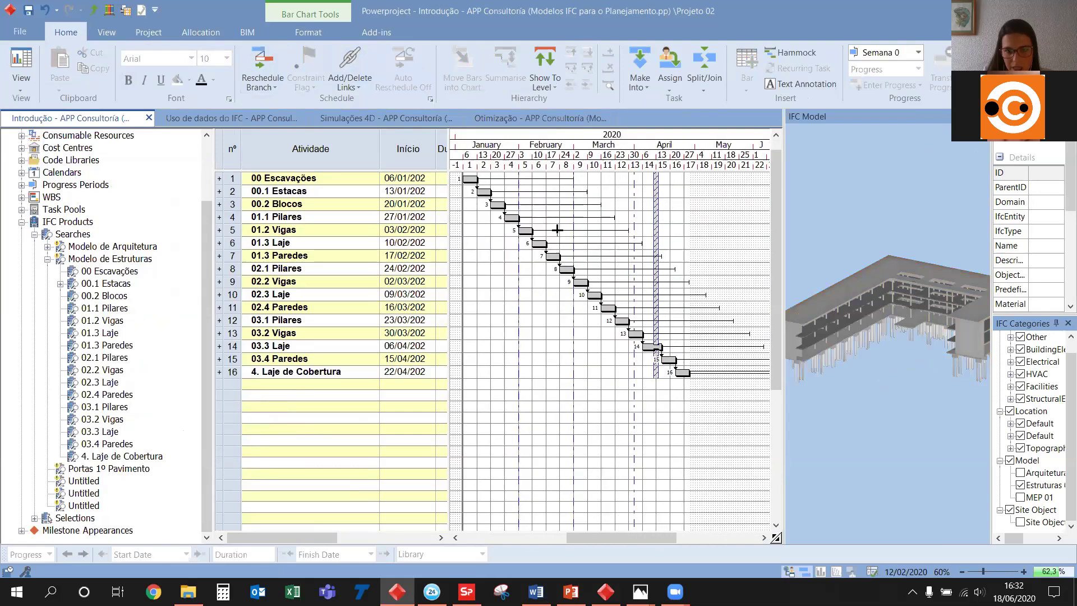
pyautogui.scroll(1, 485, 224)
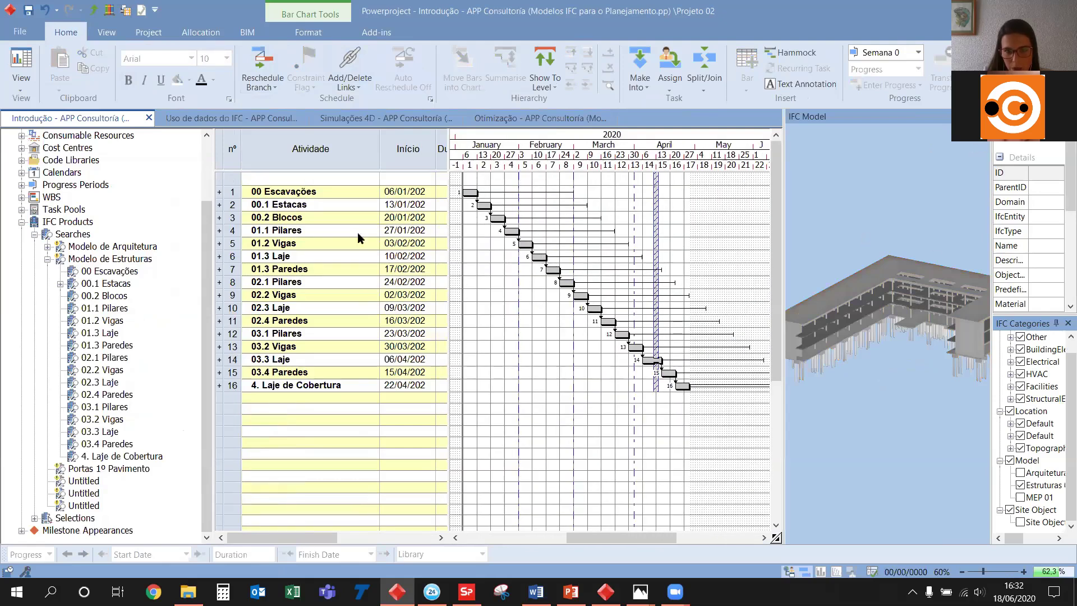
pyautogui.click(228, 180)
pyautogui.scroll(-1, 561, 188)
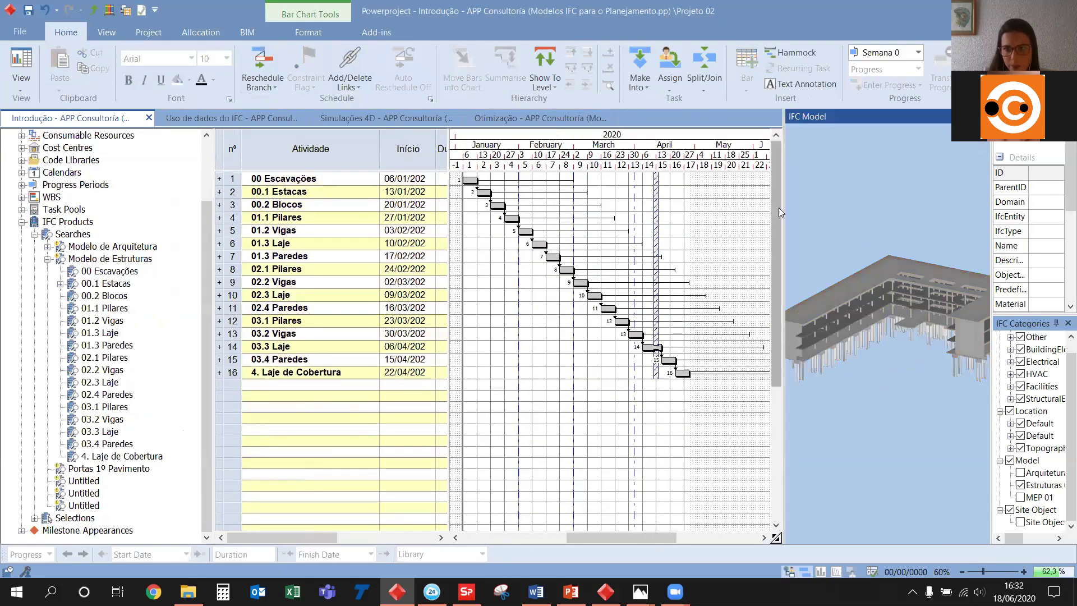
# Enlarge the IFC model view, play the timeline simulation of the structural tasks, and stop it
pyautogui.moveTo(713, 211); pyautogui.dragTo(659, 216)
pyautogui.scroll(-5, 787, 312)
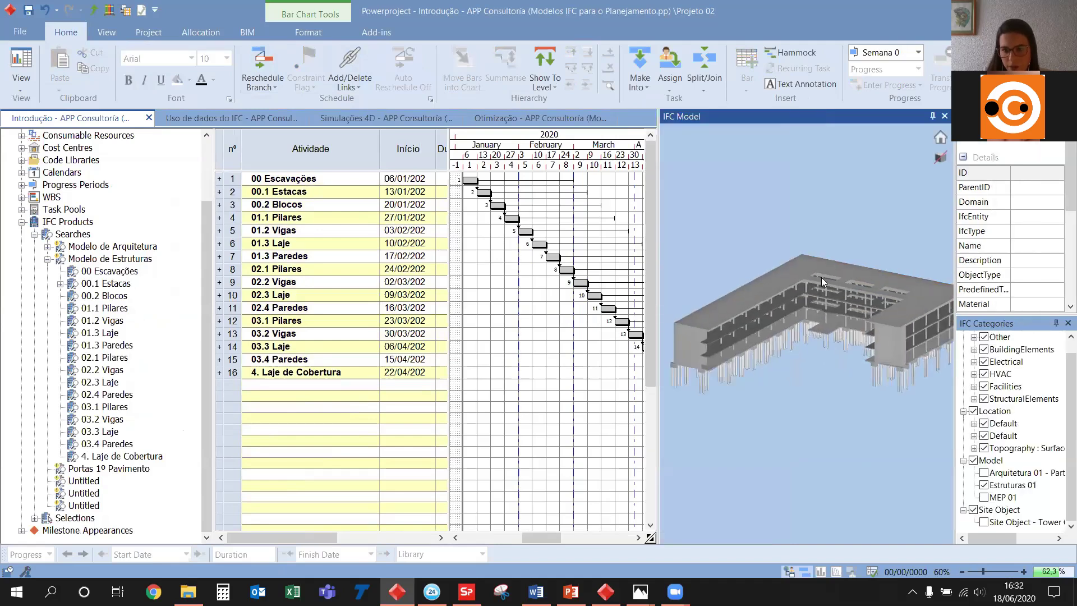
pyautogui.click(257, 32)
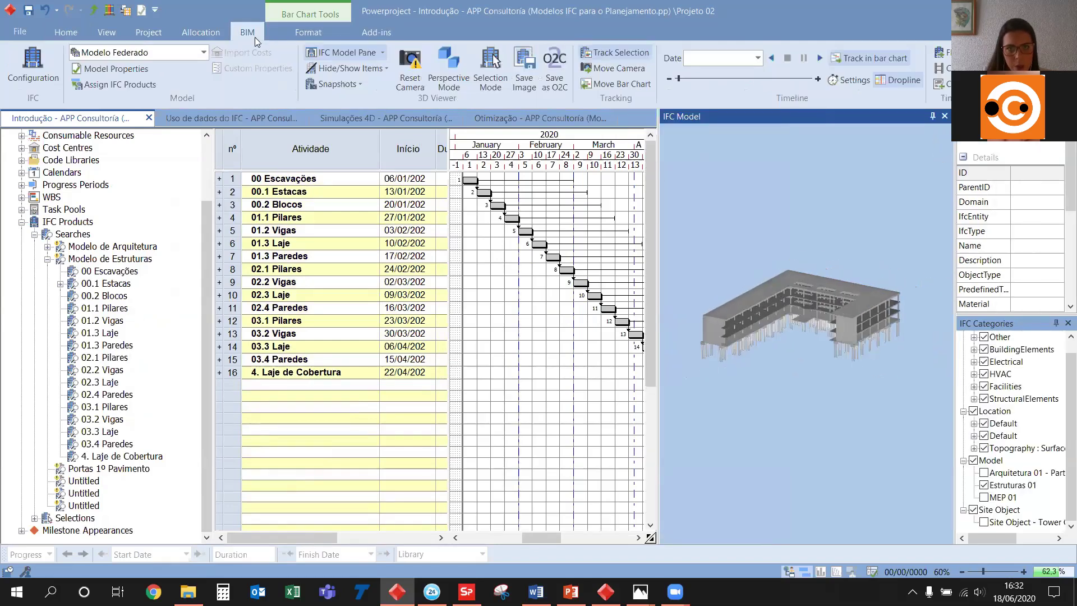
pyautogui.click(820, 58)
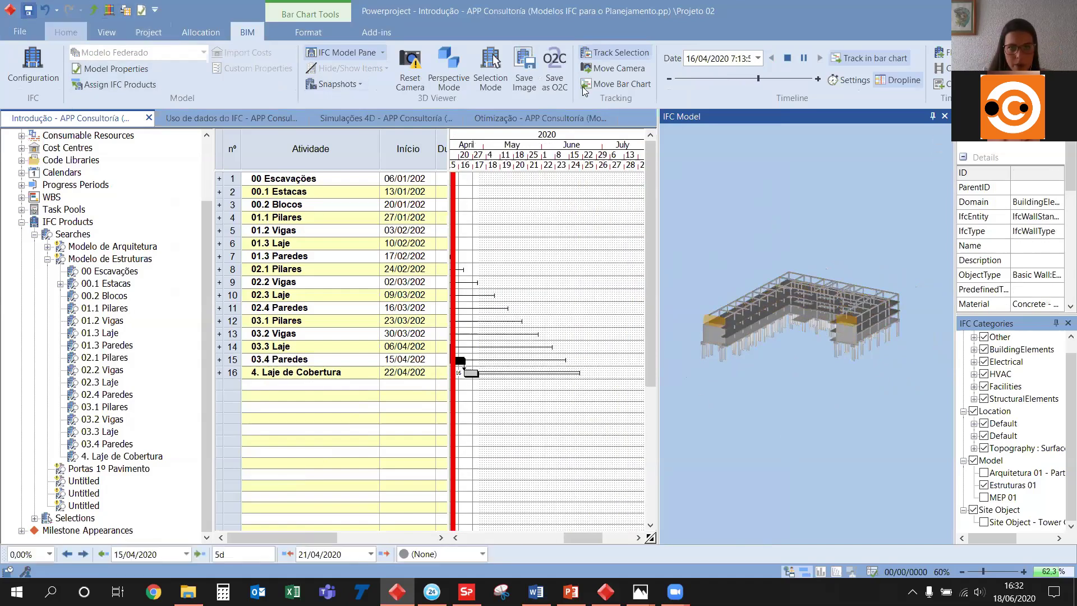
pyautogui.click(788, 58)
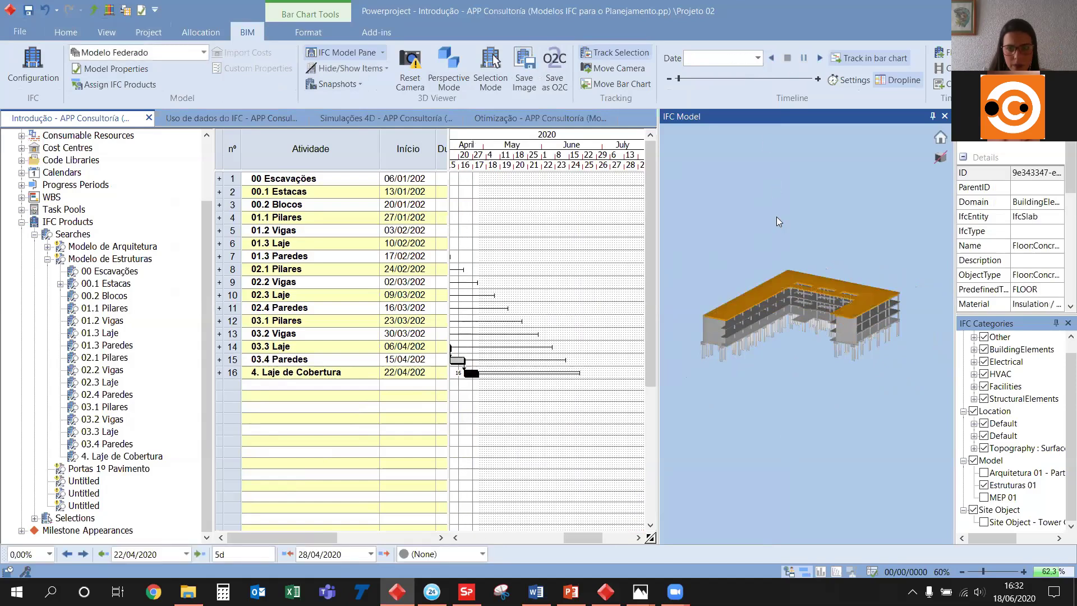
# Widen the task table to show the Duração, Final and Elementos Associados columns beside an enlarged IFC model view
pyautogui.moveTo(449, 197); pyautogui.dragTo(559, 197)
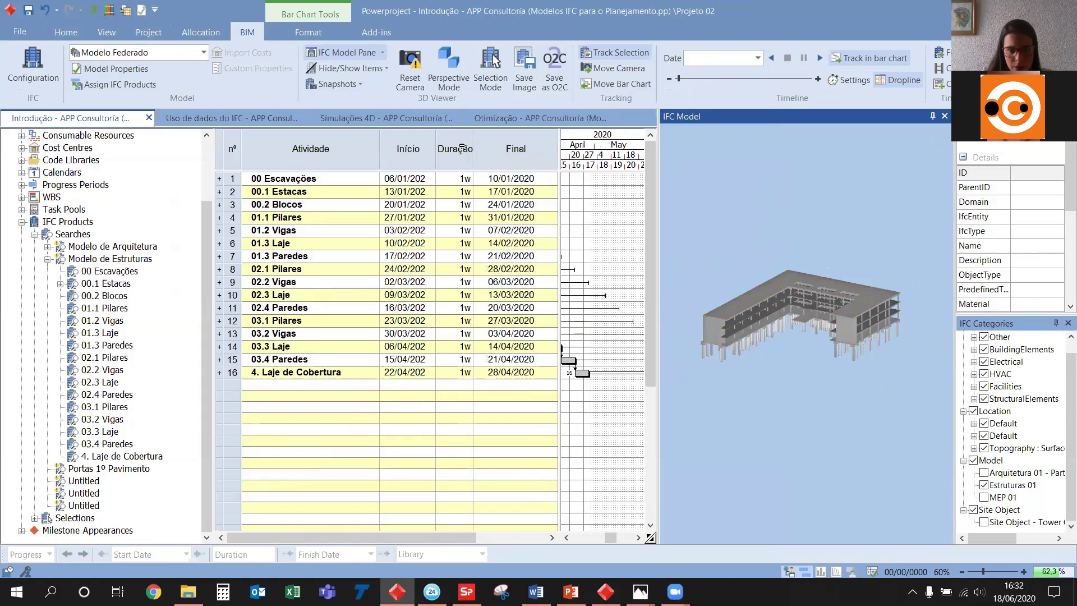
pyautogui.moveTo(656, 222); pyautogui.dragTo(872, 222)
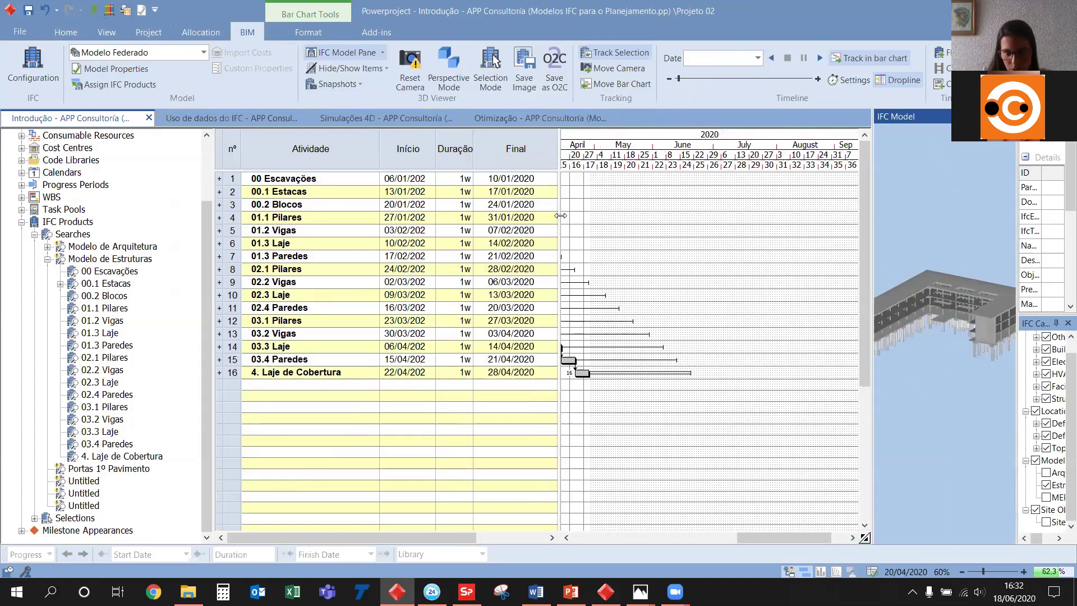
pyautogui.moveTo(588, 218); pyautogui.dragTo(654, 219)
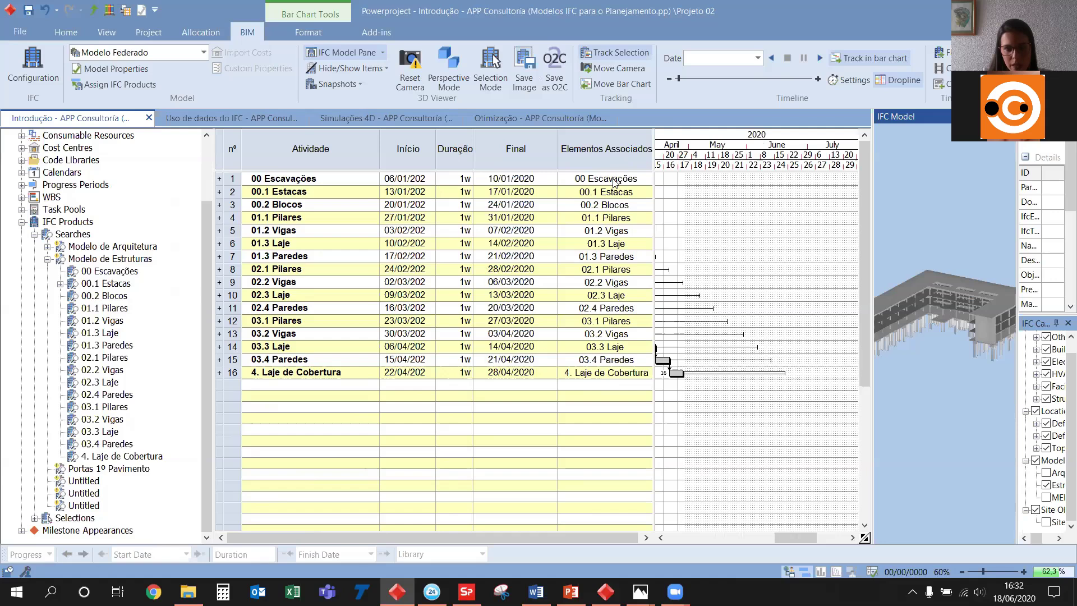
pyautogui.moveTo(872, 268); pyautogui.dragTo(733, 307)
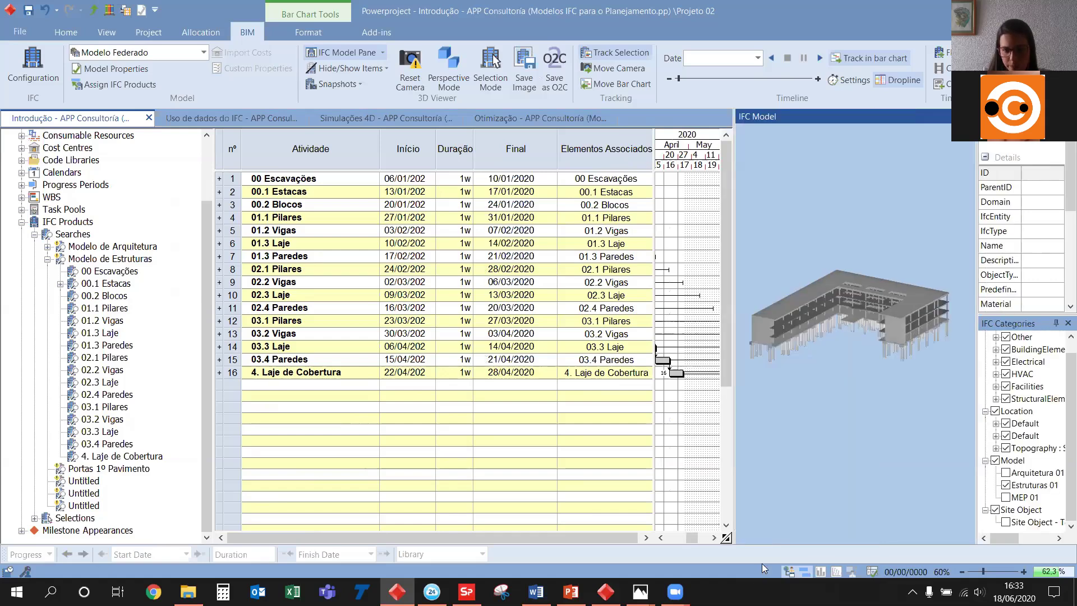
# Examine the foundation piles up close in the federated model, and widen the IFC property and model panes
pyautogui.scroll(2, 795, 299)
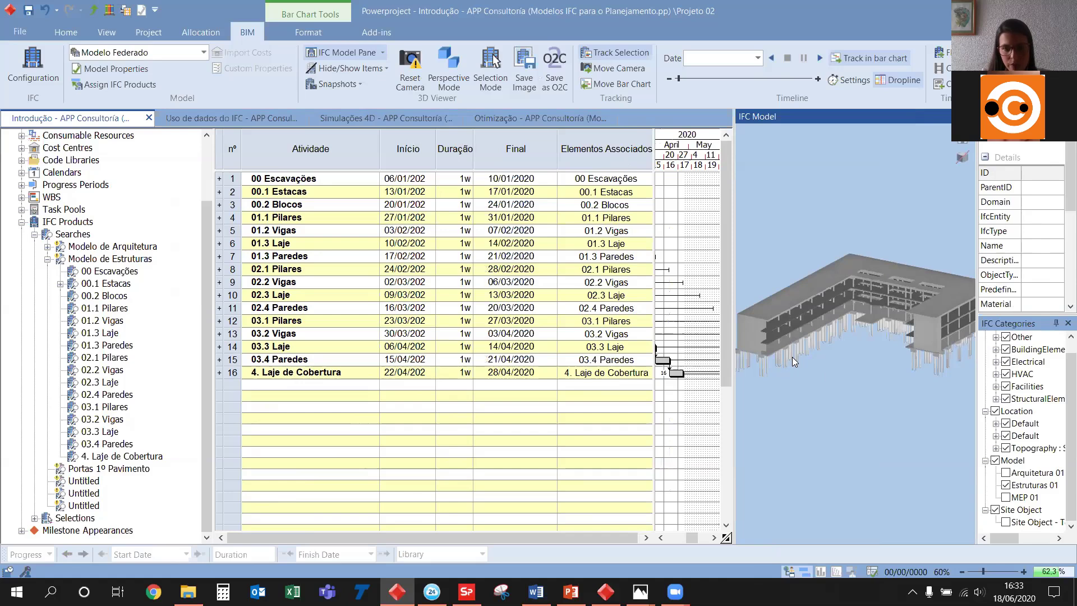
pyautogui.scroll(5, 790, 356)
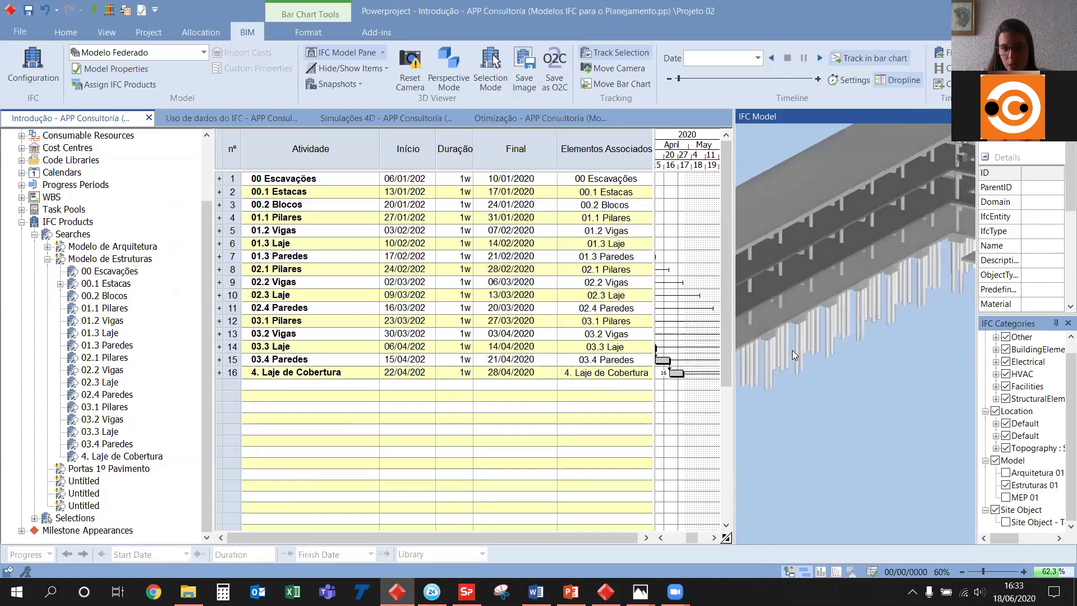
pyautogui.click(799, 344)
pyautogui.click(828, 410)
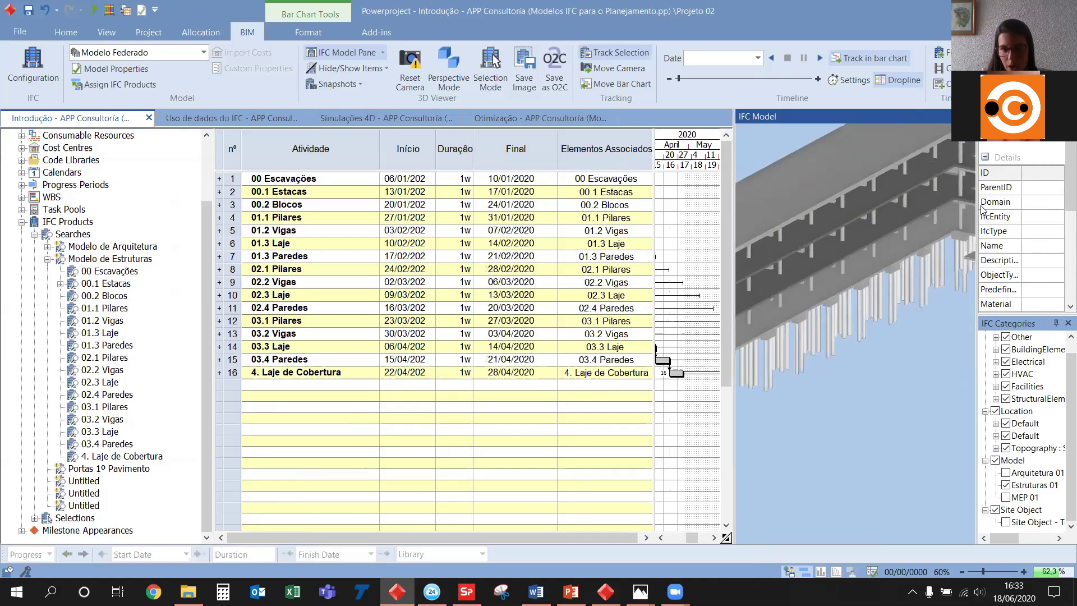
pyautogui.moveTo(976, 210); pyautogui.dragTo(903, 215)
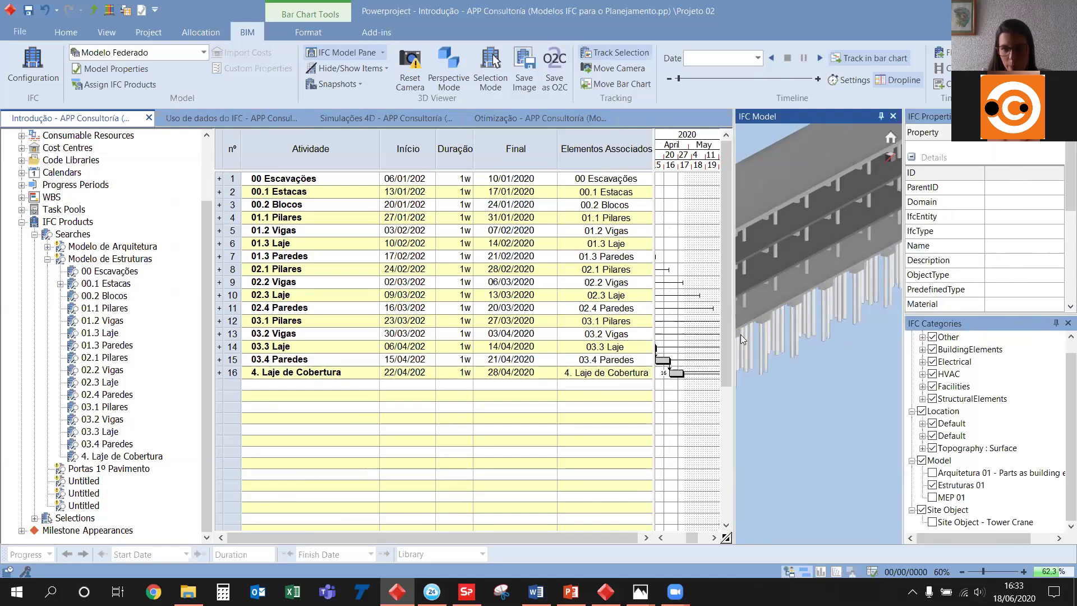
pyautogui.scroll(-5, 828, 325)
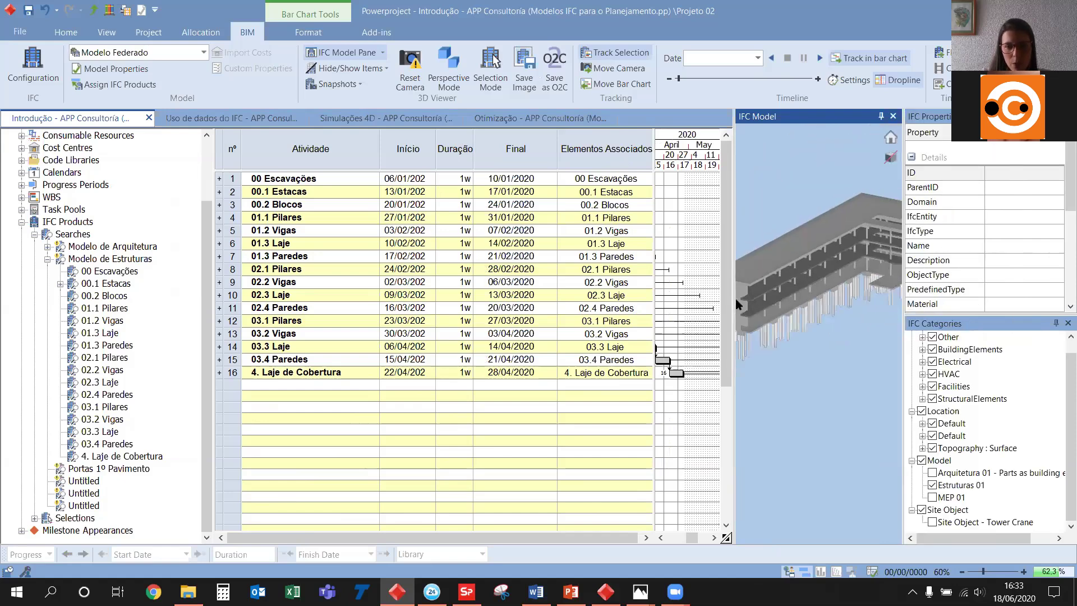
pyautogui.moveTo(735, 235); pyautogui.dragTo(691, 235)
pyautogui.scroll(-2, 813, 314)
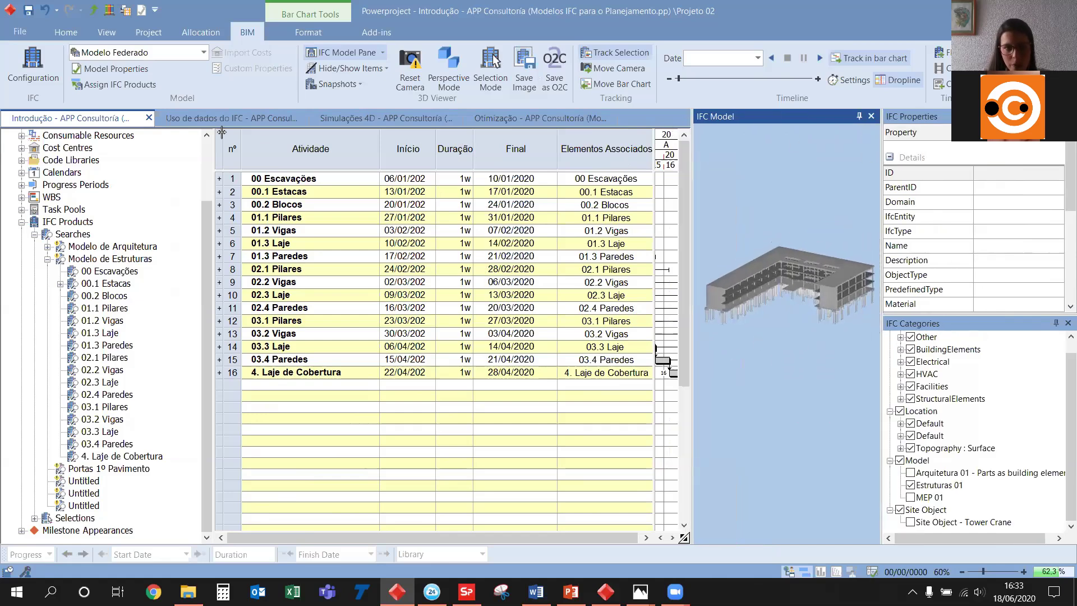
# Switch the active model from Modelo Federado to Estruturas 01 (Revision 1) and orbit it to an oblique view
pyautogui.click(171, 53)
pyautogui.click(133, 82)
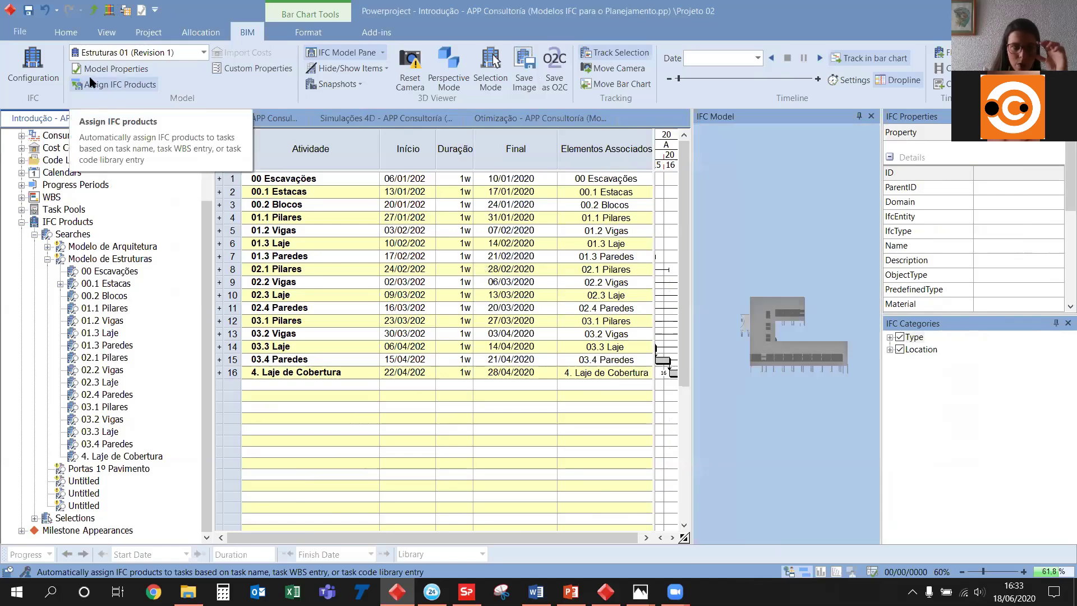
pyautogui.moveTo(784, 317)
pyautogui.mouseDown()
pyautogui.moveTo(784, 333)
pyautogui.moveTo(771, 331)
pyautogui.mouseUp()
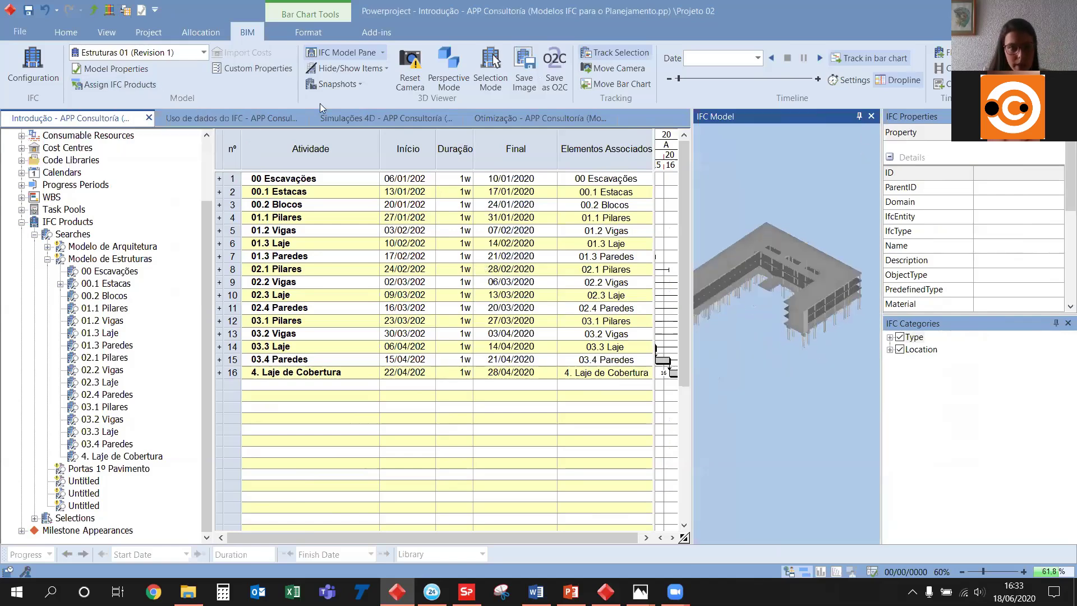
# Review the custom properties of the structural model and the form for adding one, without creating any
pyautogui.click(237, 70)
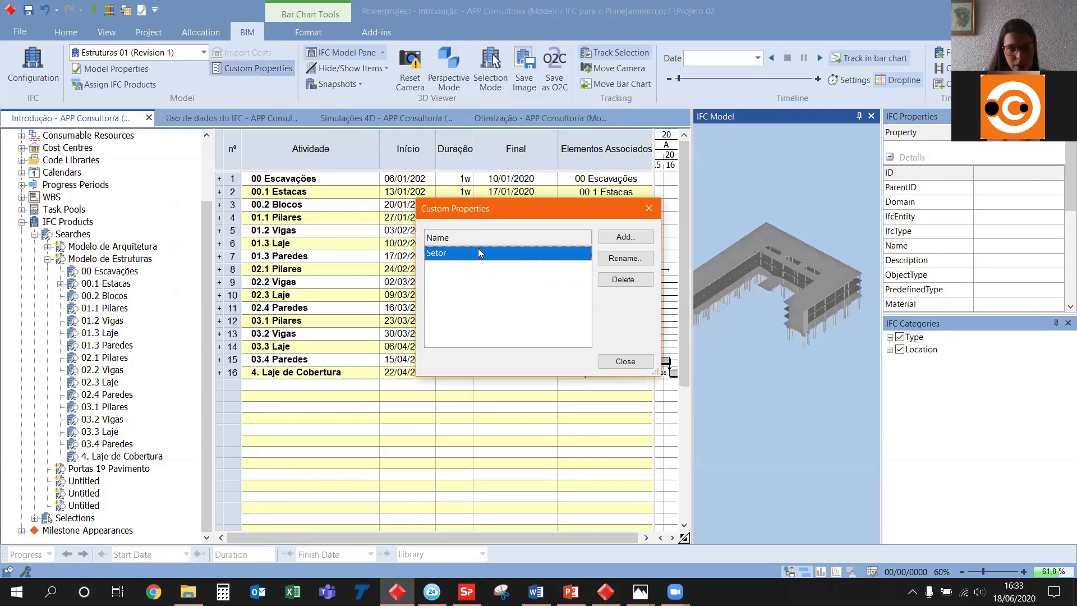
pyautogui.click(619, 239)
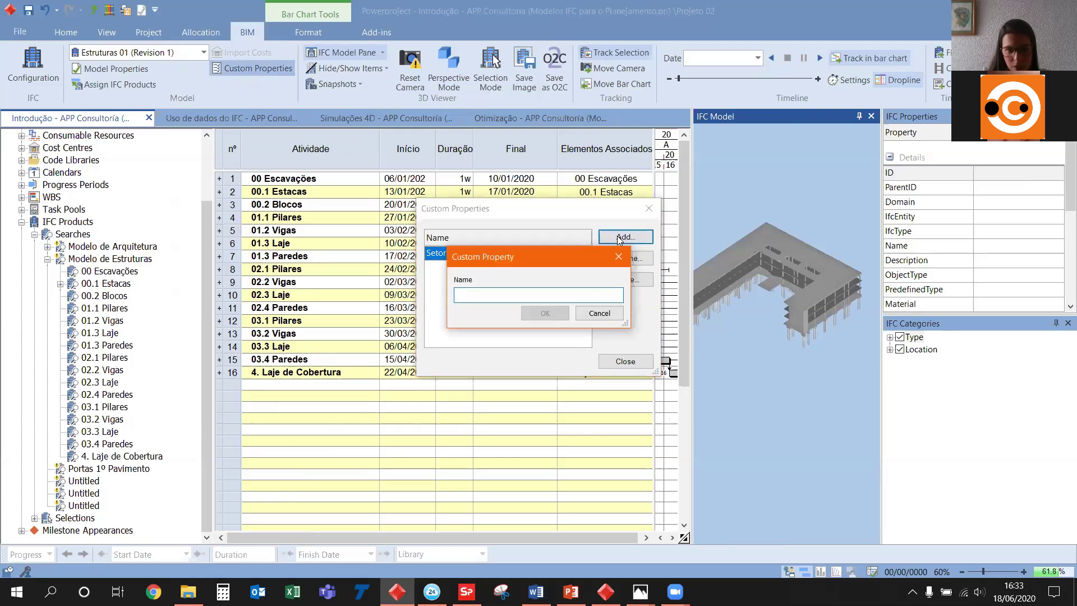
pyautogui.click(618, 257)
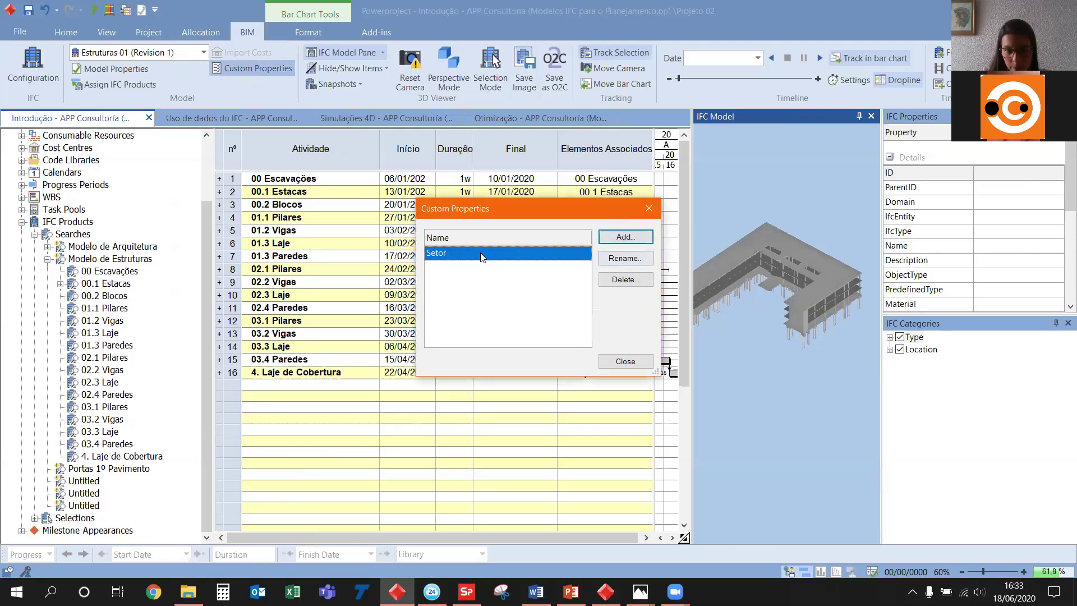
pyautogui.click(657, 207)
# Check the custom Setor property of a foundation pile in the model, and clear the selection
pyautogui.scroll(6, 724, 309)
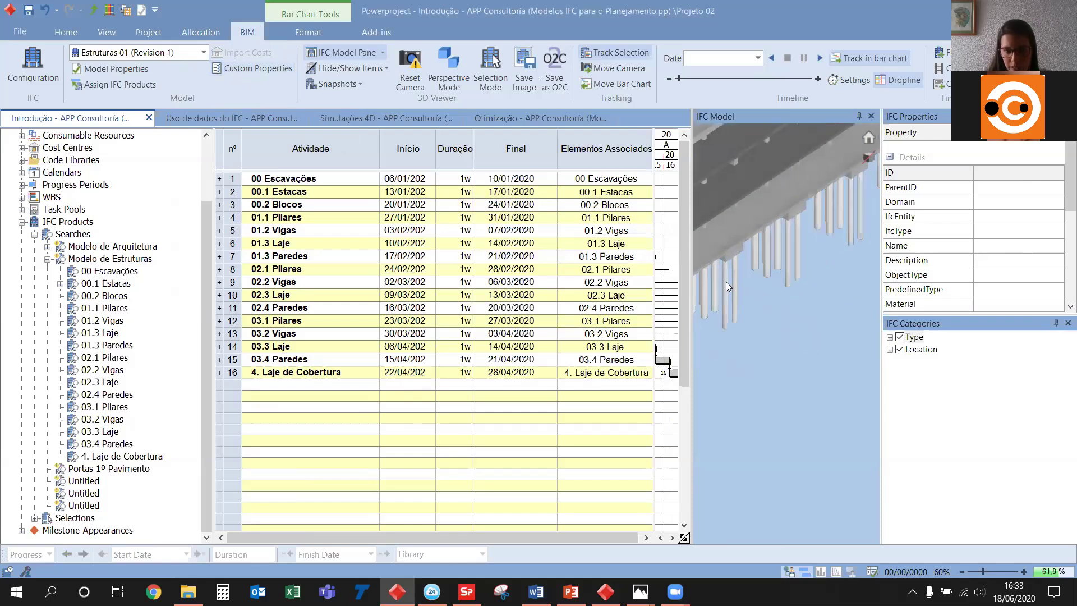
pyautogui.click(725, 282)
pyautogui.scroll(-1, 1060, 177)
pyautogui.scroll(-5, 1060, 177)
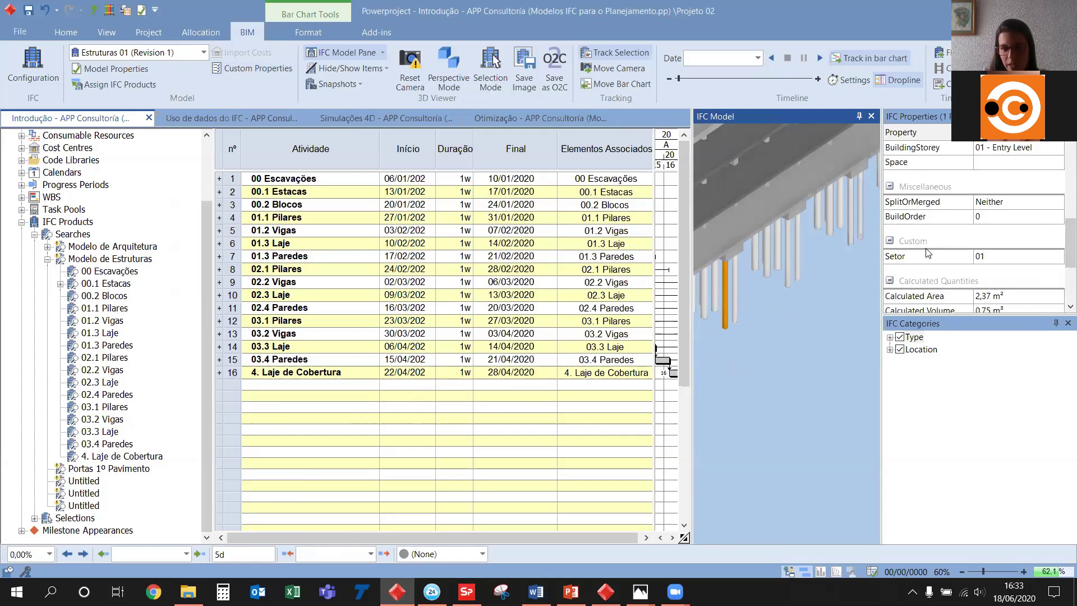
pyautogui.click(819, 312)
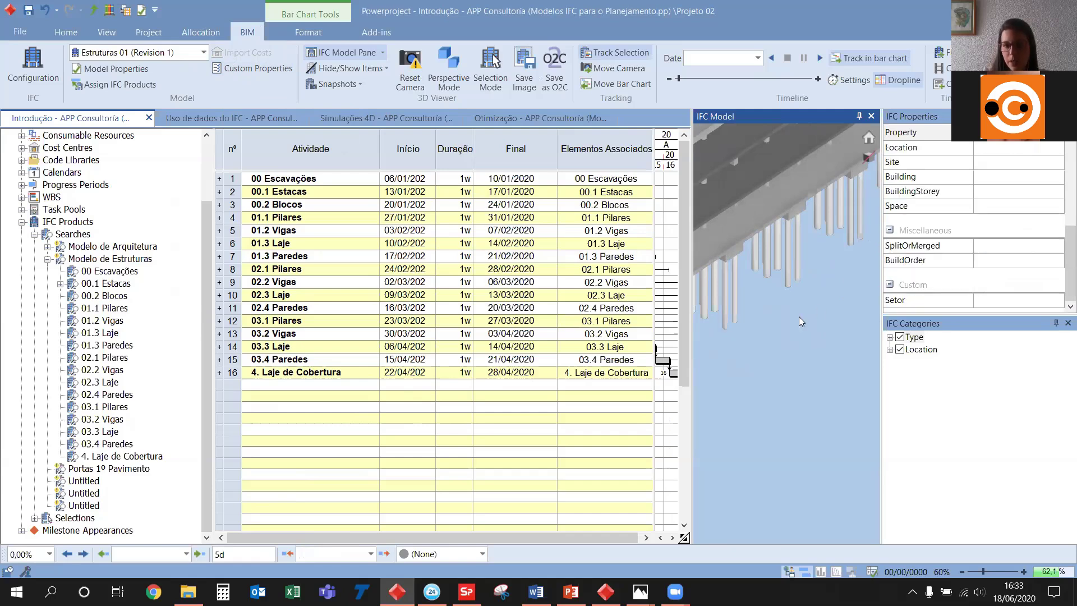
pyautogui.scroll(-5, 817, 276)
pyautogui.scroll(2, 802, 312)
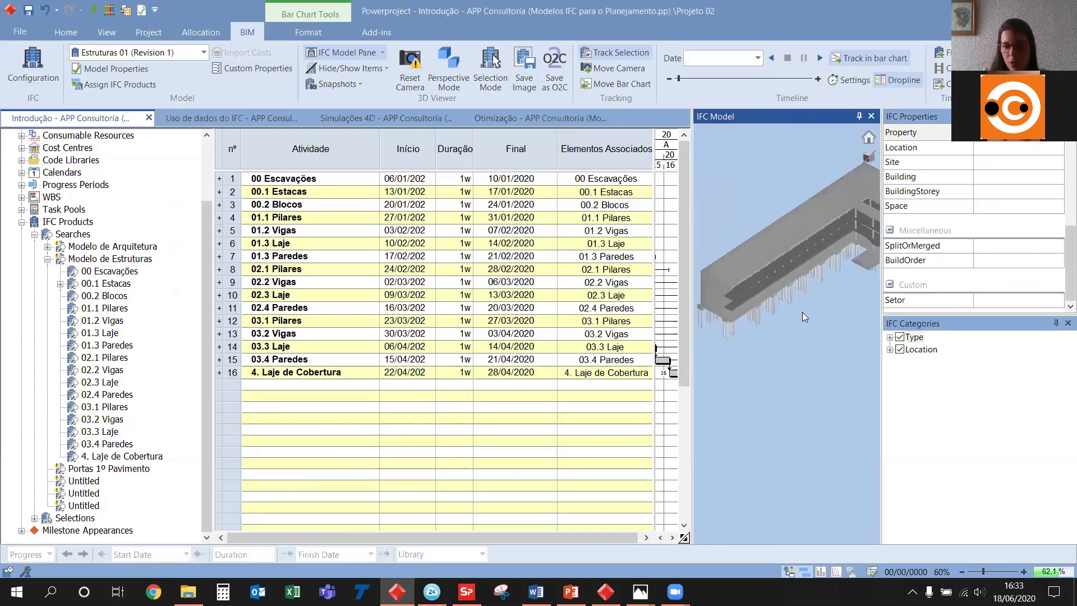
# Review the search criteria of the Estacas - Setor 01 product search under 00.1 Estacas
pyautogui.click(60, 284)
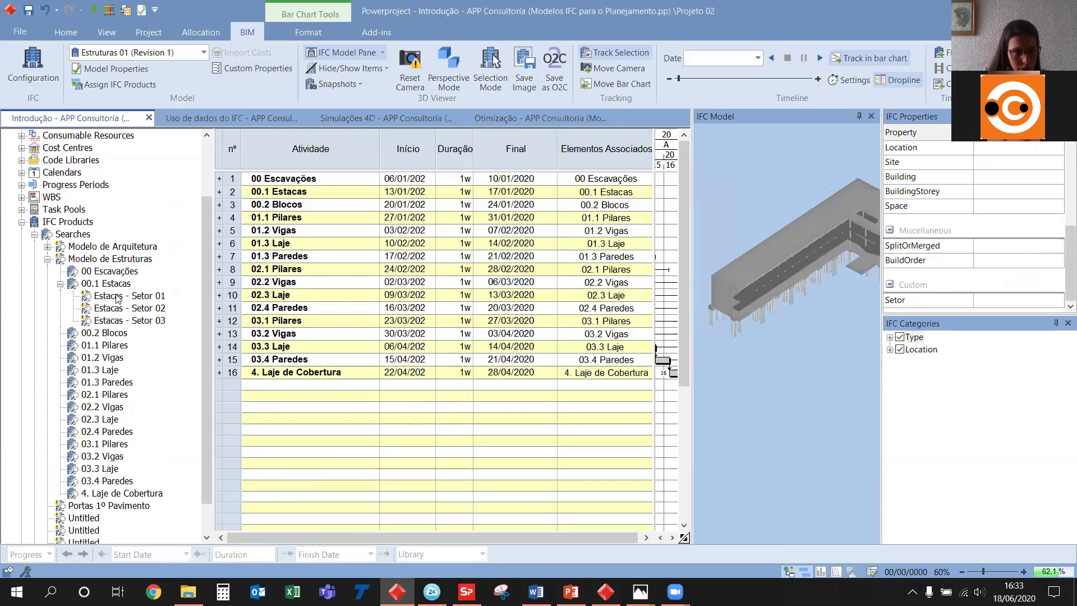
pyautogui.click(118, 297)
pyautogui.rightClick(118, 297)
pyautogui.click(209, 273)
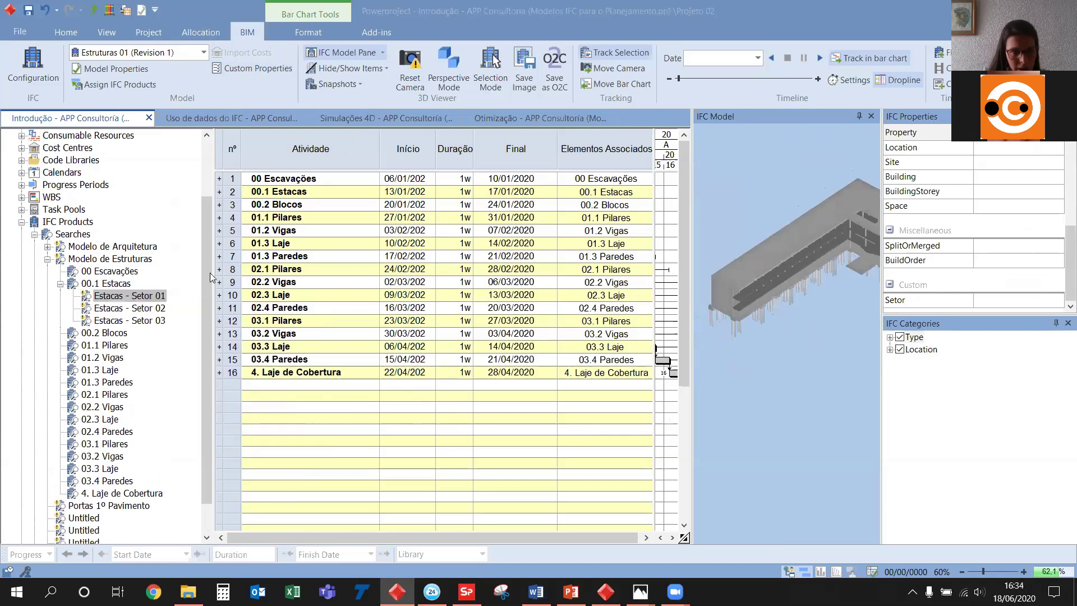
pyautogui.click(346, 156)
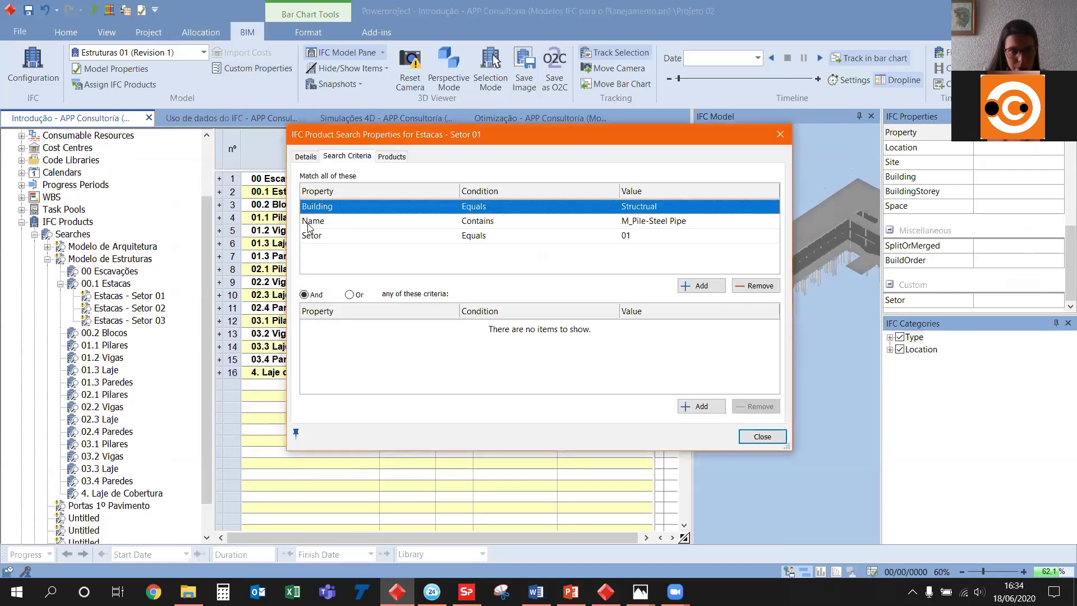
pyautogui.click(319, 244)
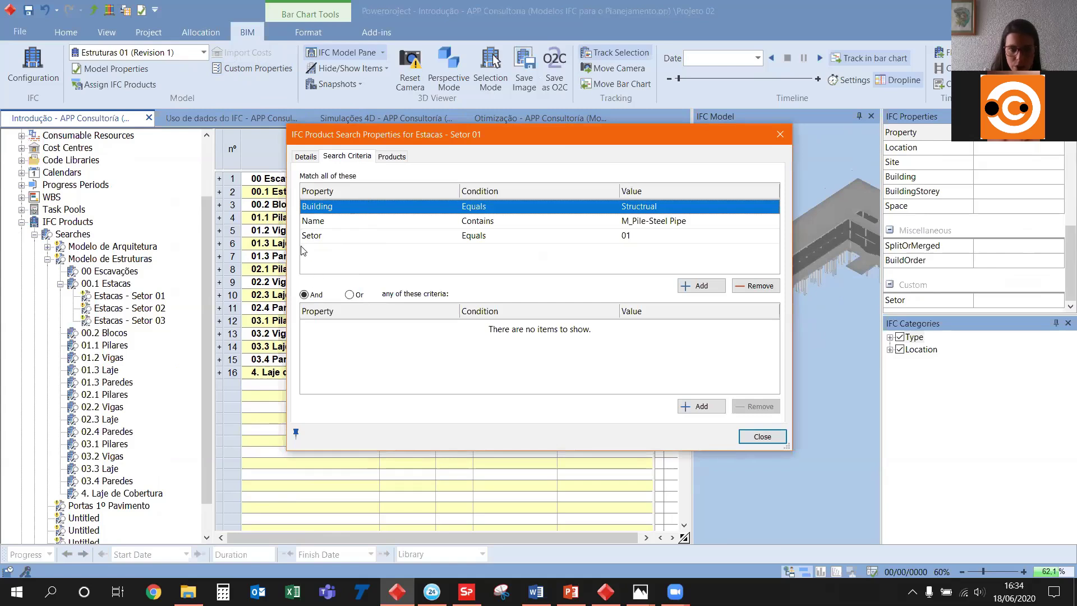
pyautogui.click(780, 135)
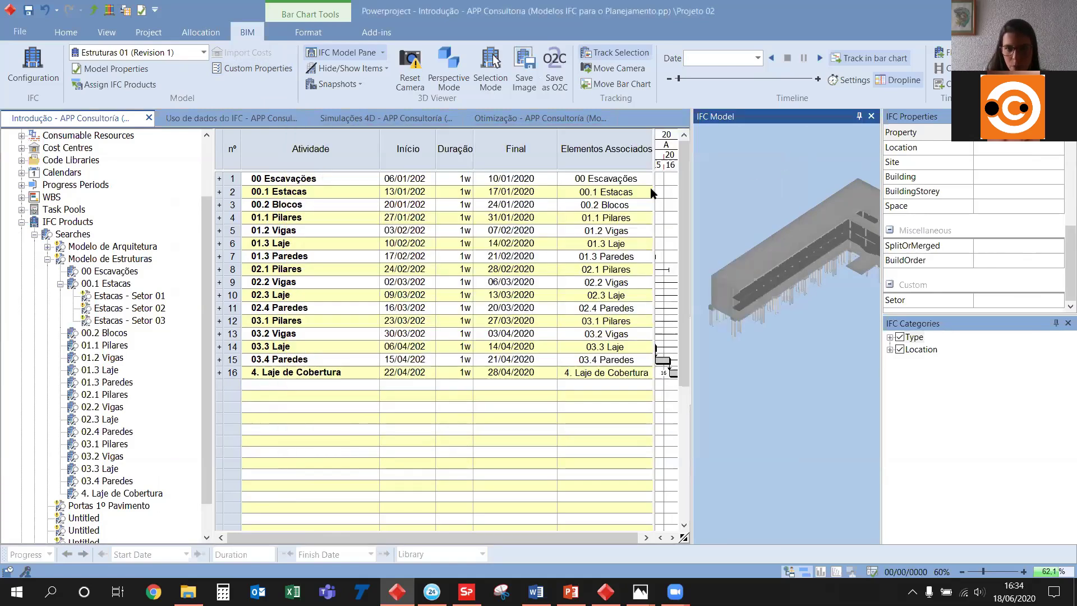
# Rescale the bar chart to show the task bars from the project start, and enlarge the January timescale
pyautogui.moveTo(652, 189); pyautogui.dragTo(557, 189)
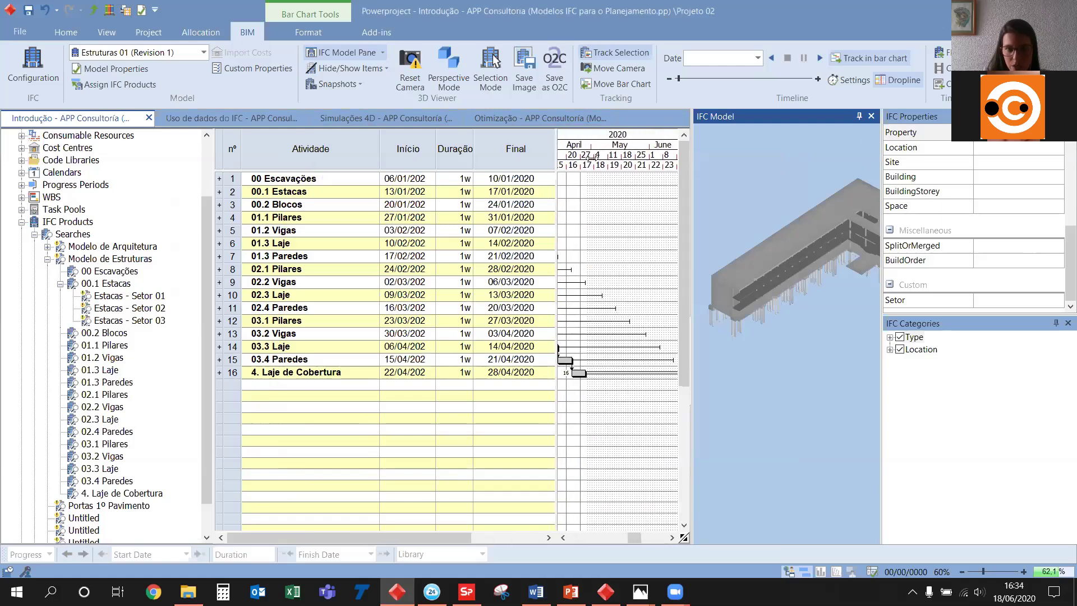
pyautogui.rightClick(595, 154)
pyautogui.moveTo(634, 260)
pyautogui.click(767, 279)
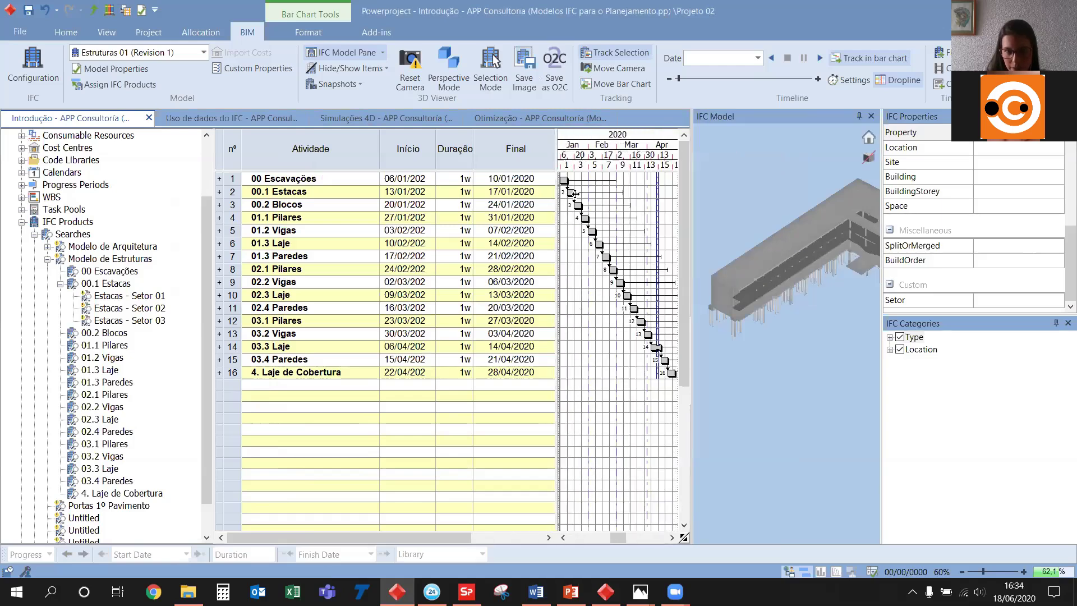
pyautogui.keyDown('ctrl'); pyautogui.scroll(5, 624, 213); pyautogui.keyUp('ctrl')
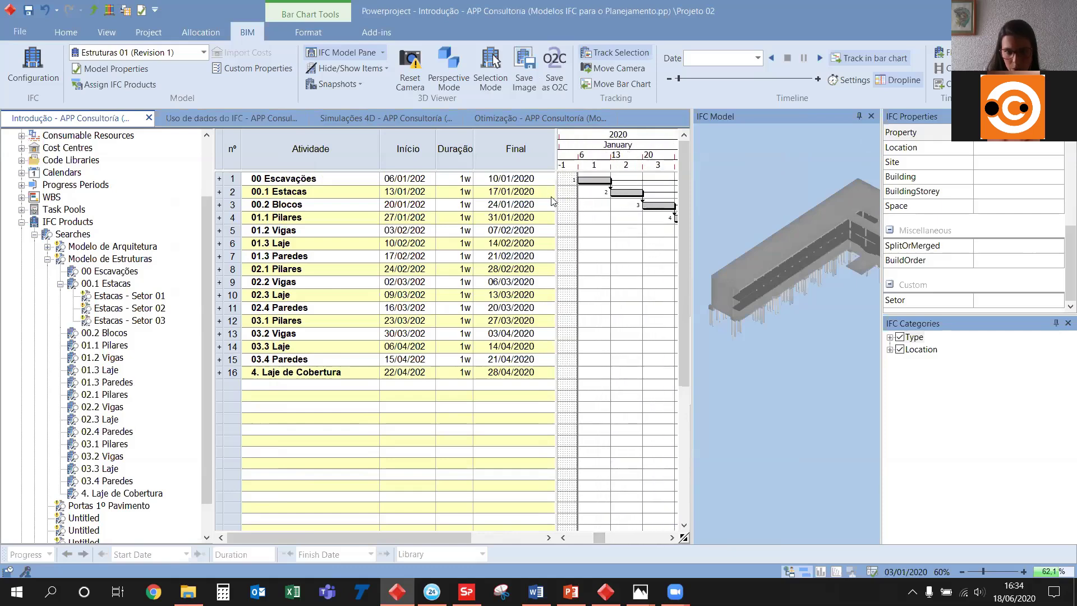
# Set Elementos Associados of the 00.1 Estacas task to (None), and widen the bar chart again
pyautogui.moveTo(554, 196); pyautogui.dragTo(626, 193)
pyautogui.click(616, 191)
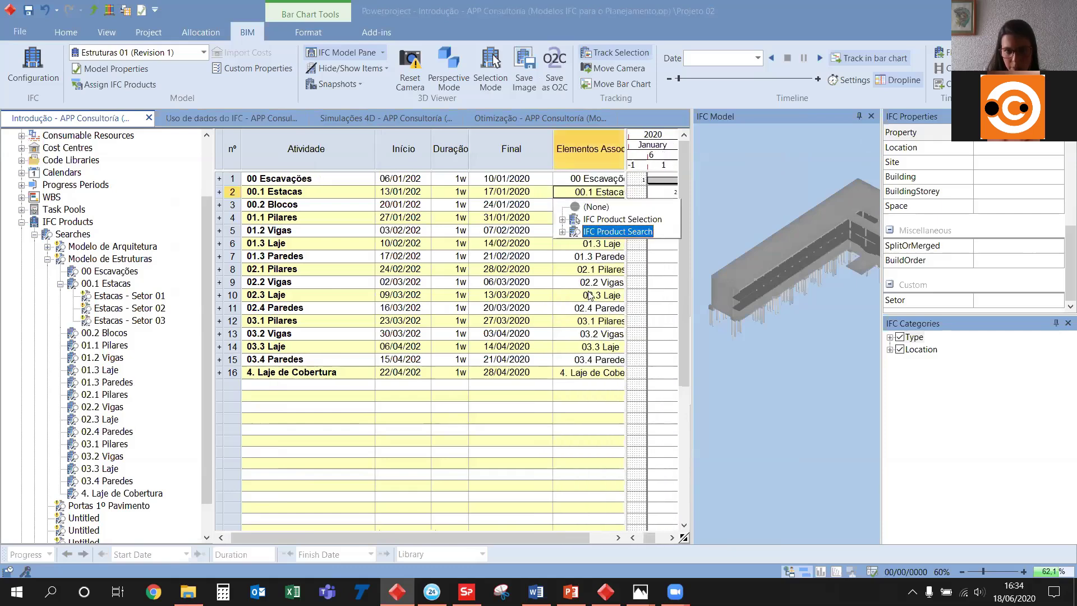
pyautogui.click(595, 207)
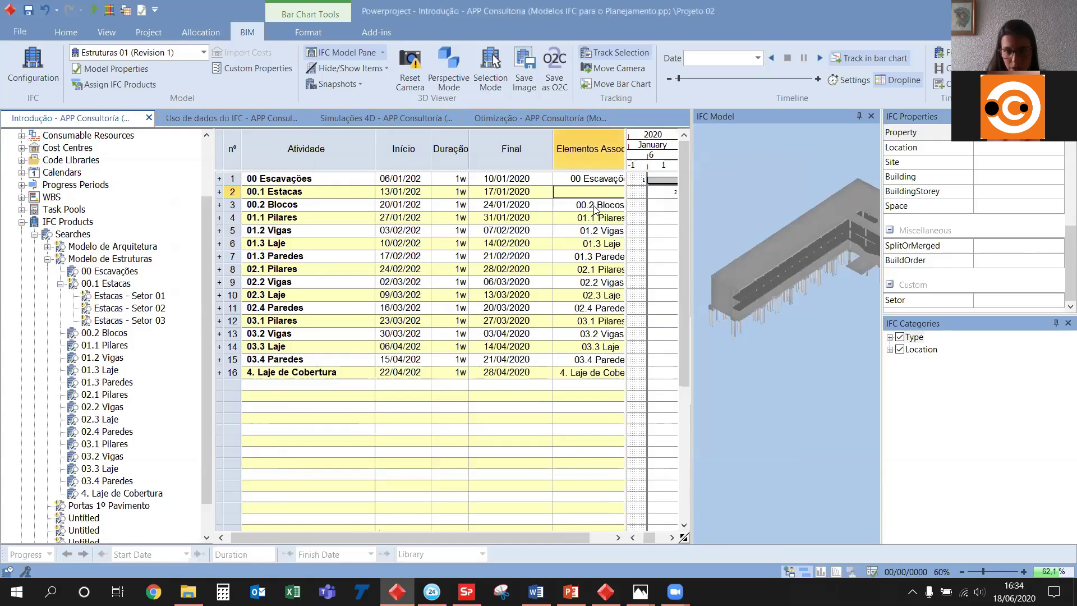
pyautogui.moveTo(626, 199); pyautogui.dragTo(452, 196)
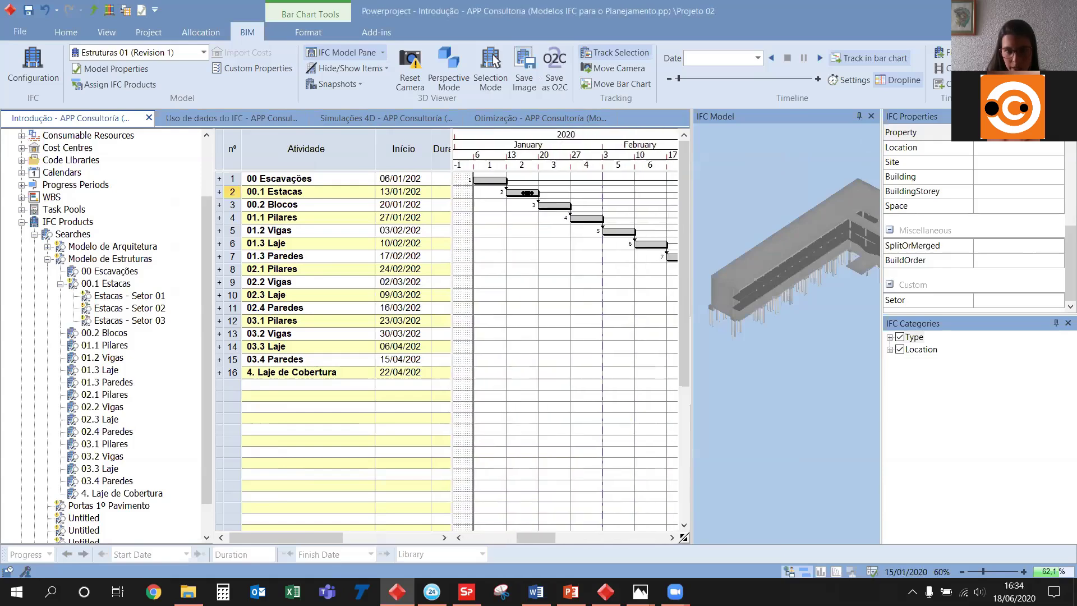
# Split the 00.1 Estacas task bar by percentage at 33
pyautogui.rightClick(521, 192)
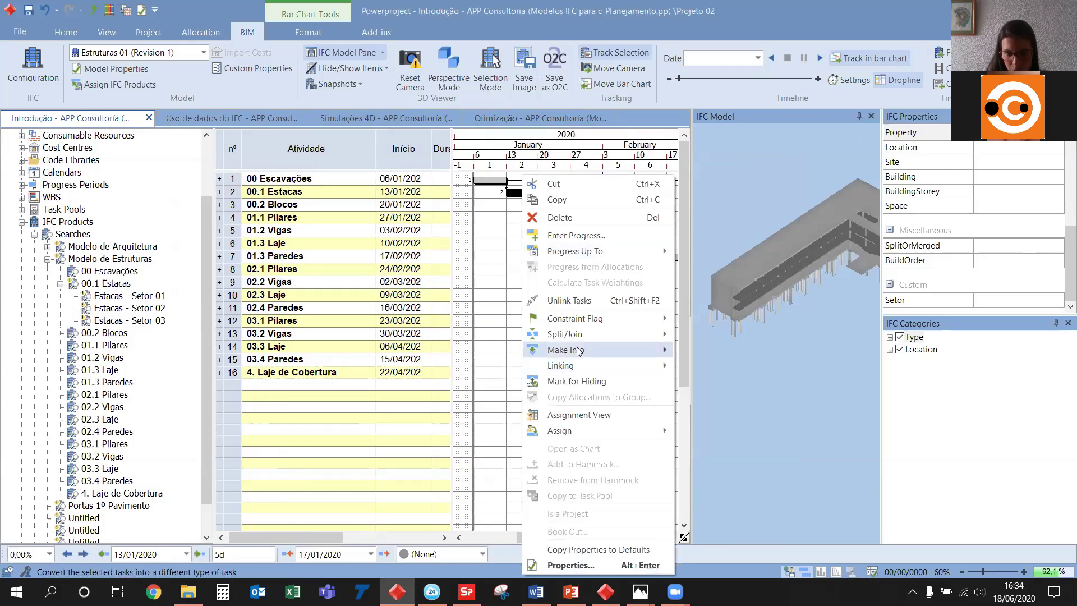
pyautogui.moveTo(582, 339)
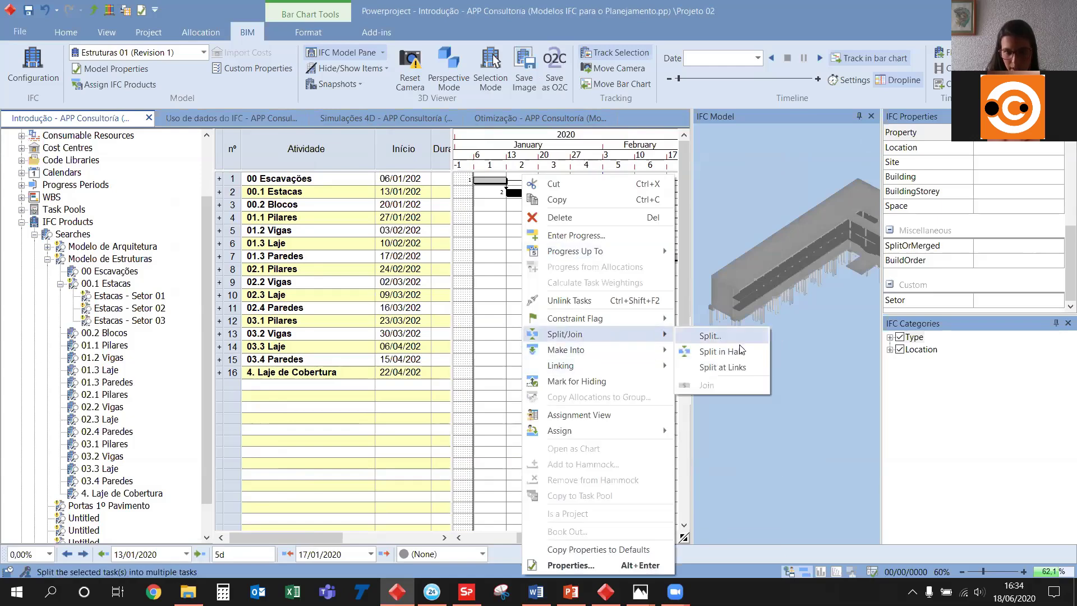
pyautogui.click(710, 336)
pyautogui.click(453, 329)
pyautogui.write('33')
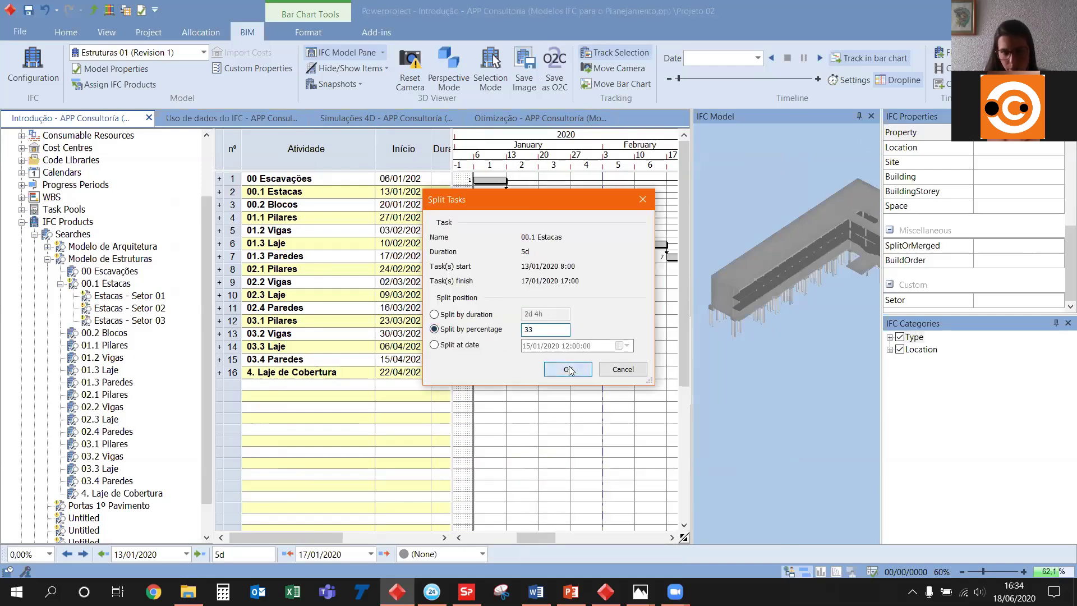
pyautogui.click(567, 369)
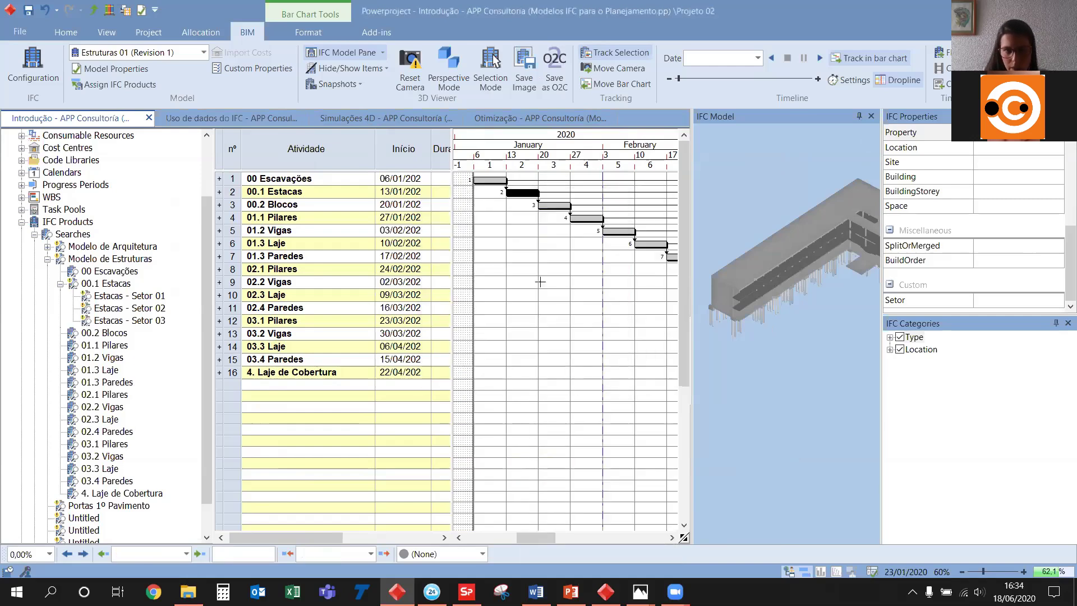
# Split the second part of the 00.1 Estacas task in half and expand the task into its separate segment rows
pyautogui.rightClick(525, 190)
pyautogui.moveTo(591, 342)
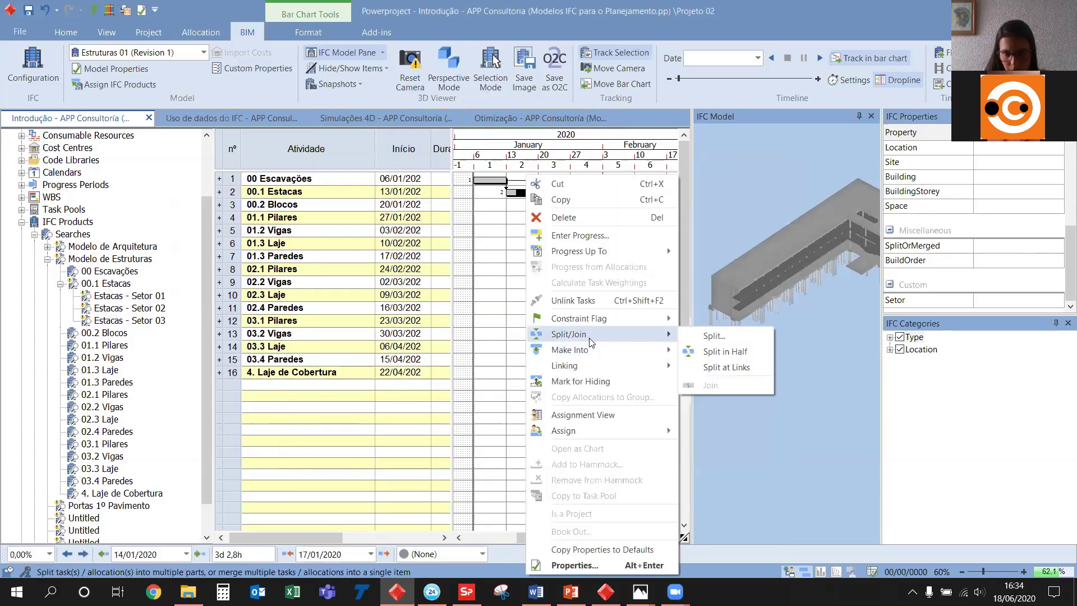
pyautogui.click(719, 352)
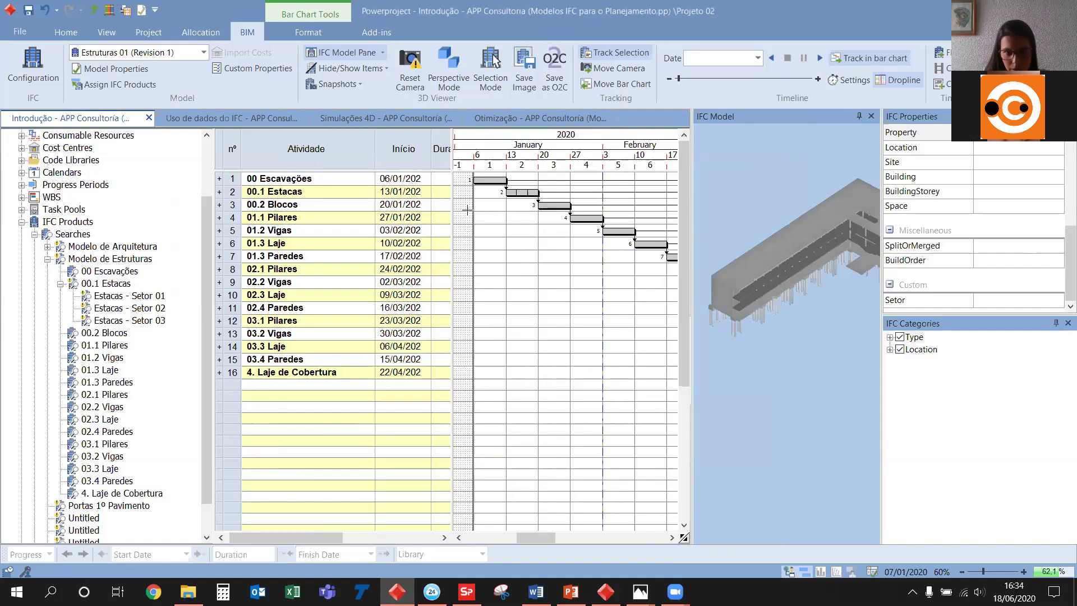
pyautogui.moveTo(455, 206); pyautogui.dragTo(520, 205)
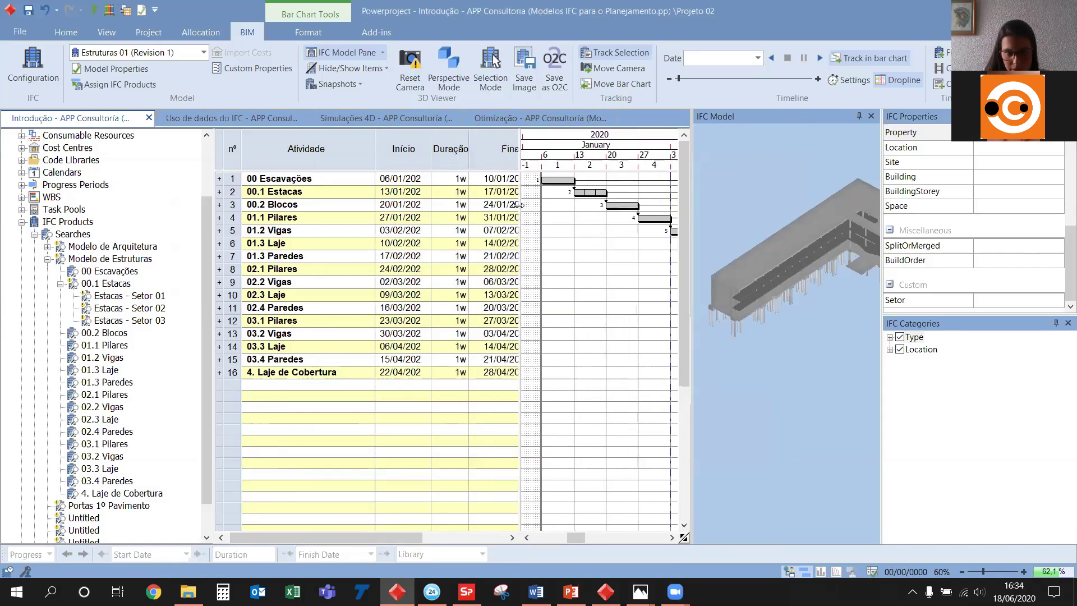
pyautogui.click(220, 192)
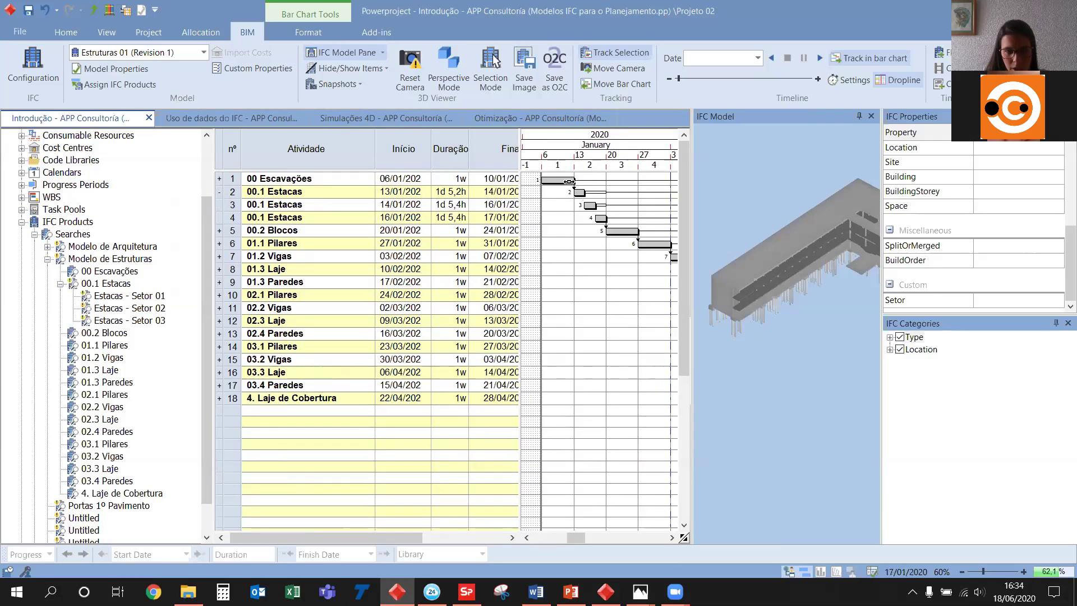
# Associate the first 00.1 Estacas segment with the Estacas - Setor 01 product search from Modelo de Estruturas
pyautogui.moveTo(517, 205); pyautogui.dragTo(641, 205)
pyautogui.moveTo(587, 543); pyautogui.dragTo(599, 543)
pyautogui.click(604, 195)
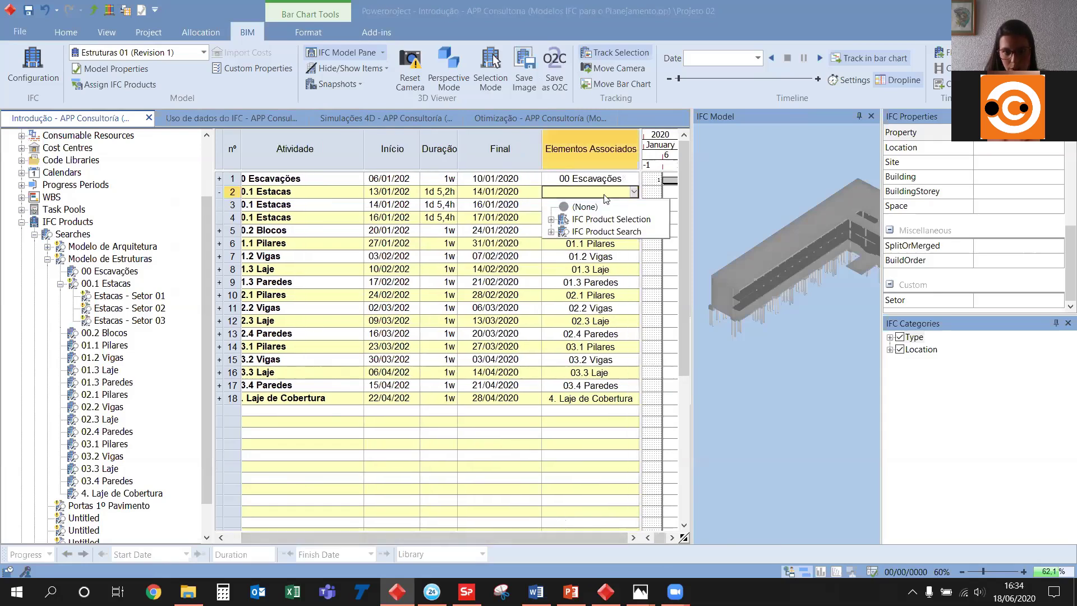
pyautogui.click(552, 219)
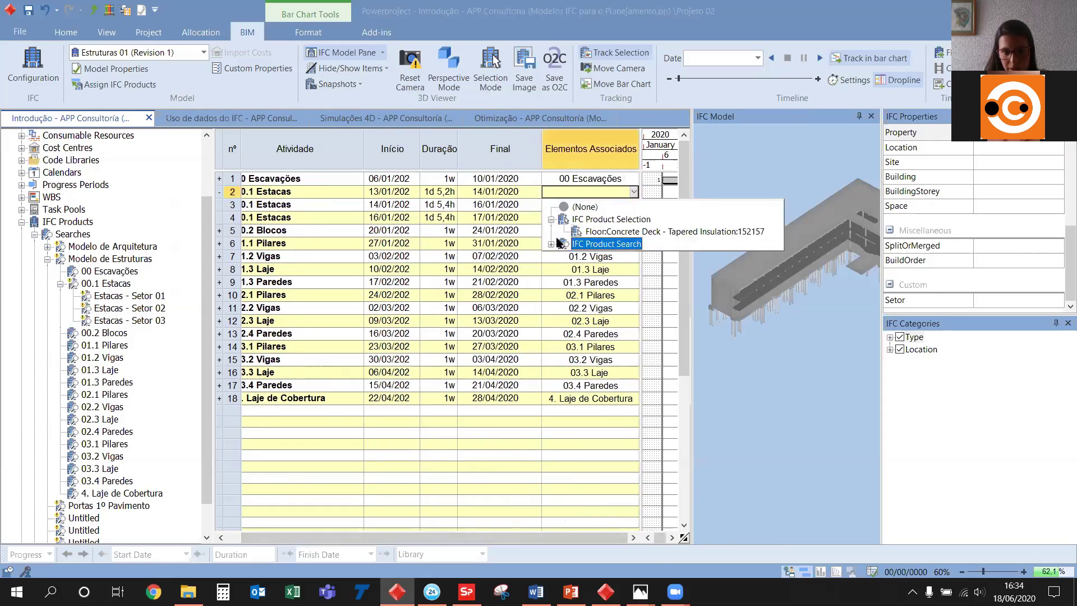
pyautogui.click(551, 245)
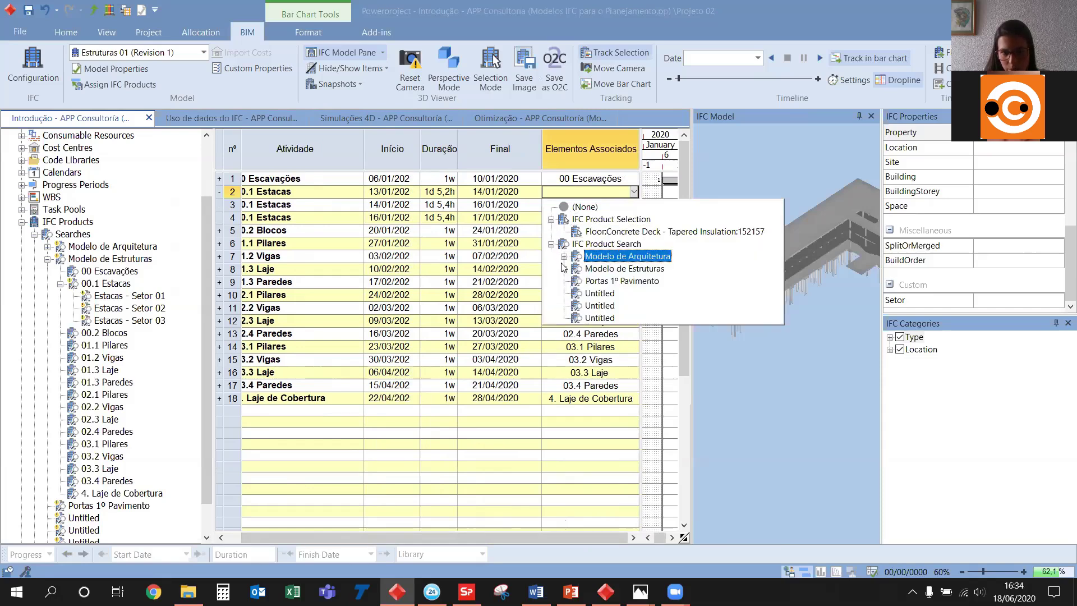
pyautogui.click(563, 269)
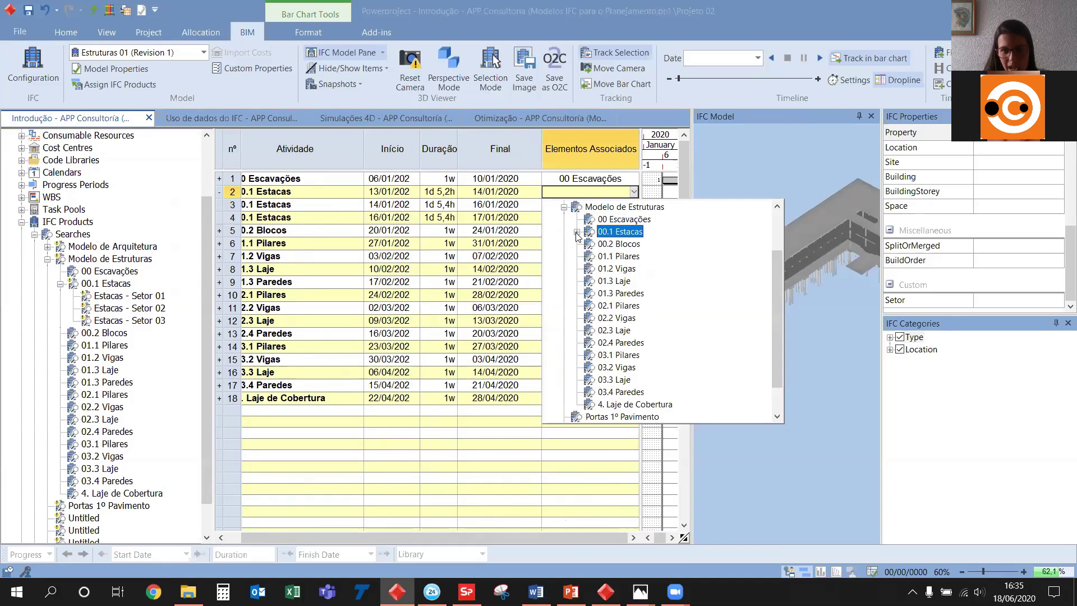
pyautogui.click(576, 232)
pyautogui.click(634, 246)
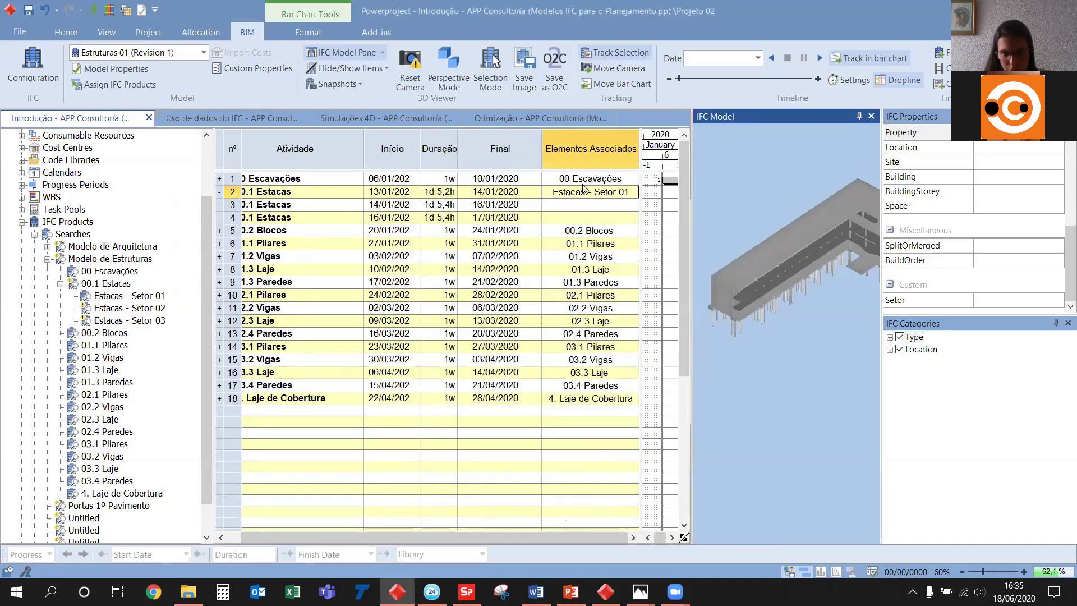
# Associate the second 00.1 Estacas segment with the Estacas - Setor 02 product search
pyautogui.click(614, 205)
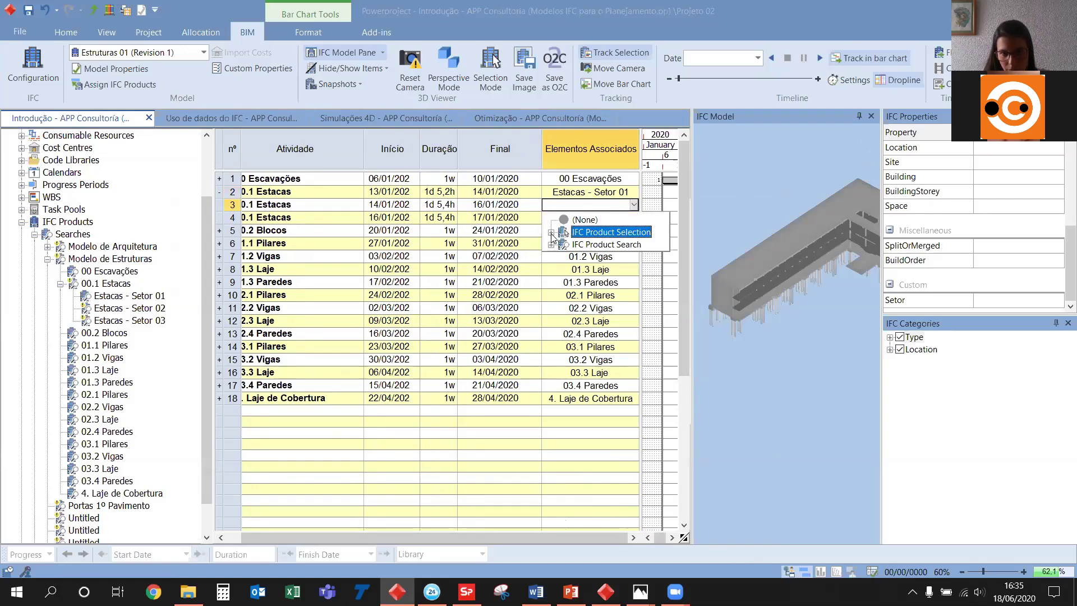
pyautogui.click(551, 232)
pyautogui.click(552, 257)
pyautogui.click(563, 281)
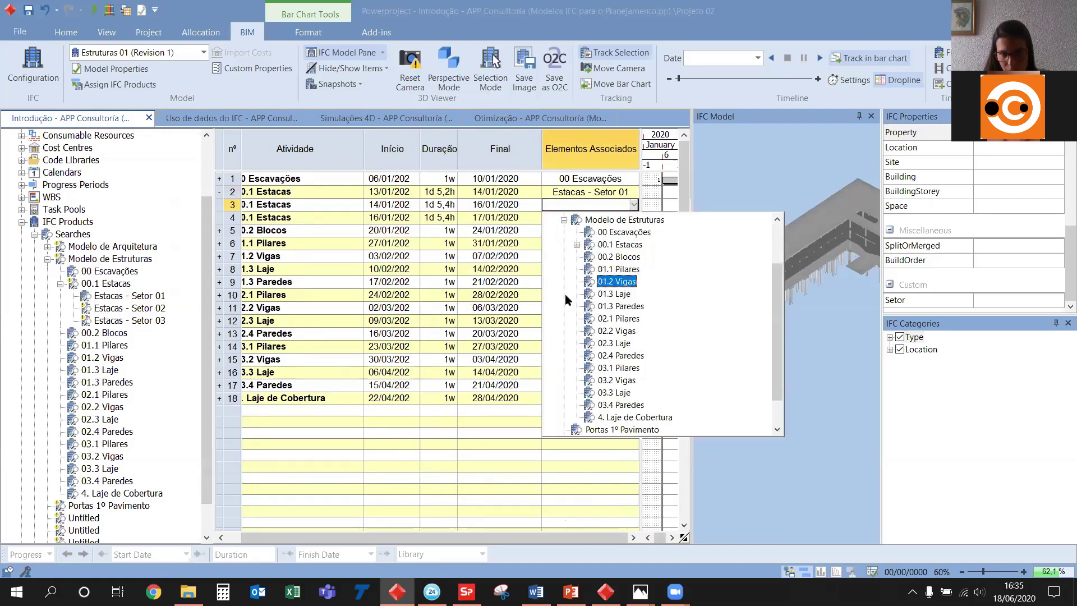
pyautogui.click(577, 244)
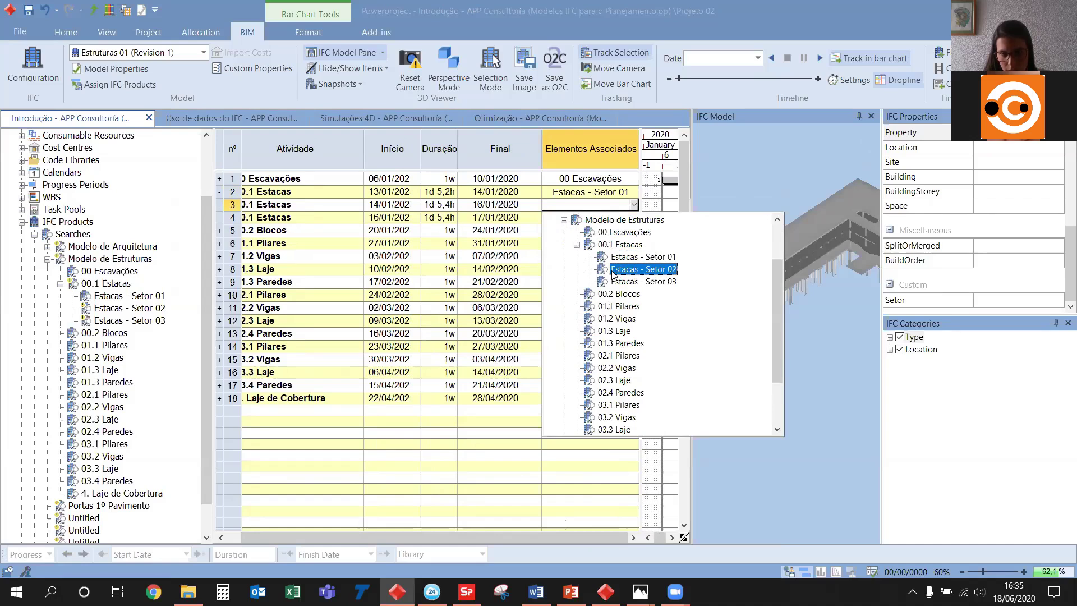
pyautogui.click(639, 270)
# Associate the third 00.1 Estacas segment with the Estacas - Setor 03 product search and collapse the task into one row
pyautogui.click(633, 218)
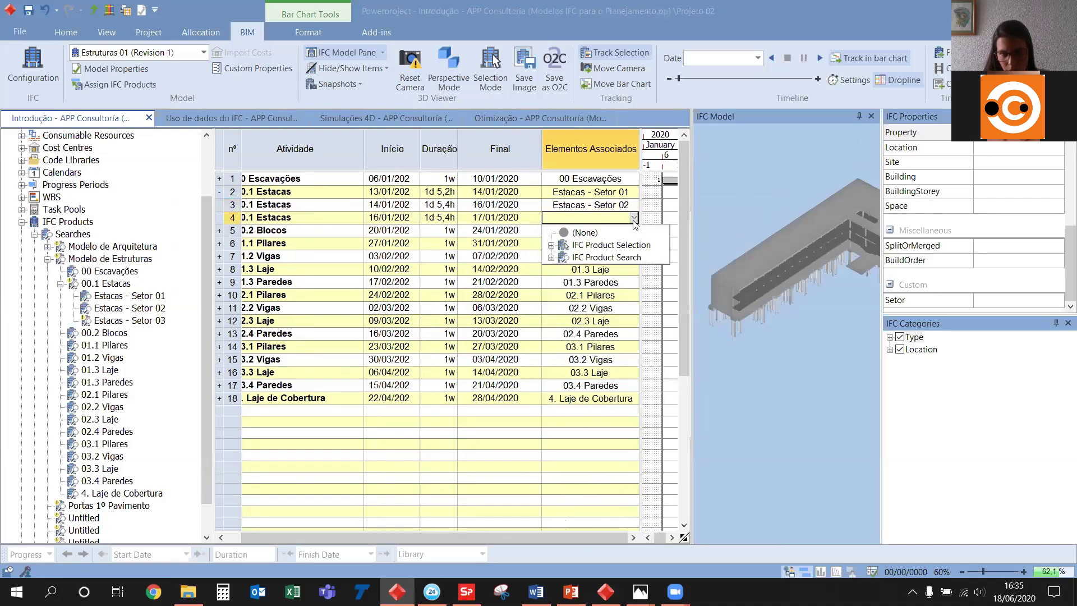
pyautogui.click(551, 258)
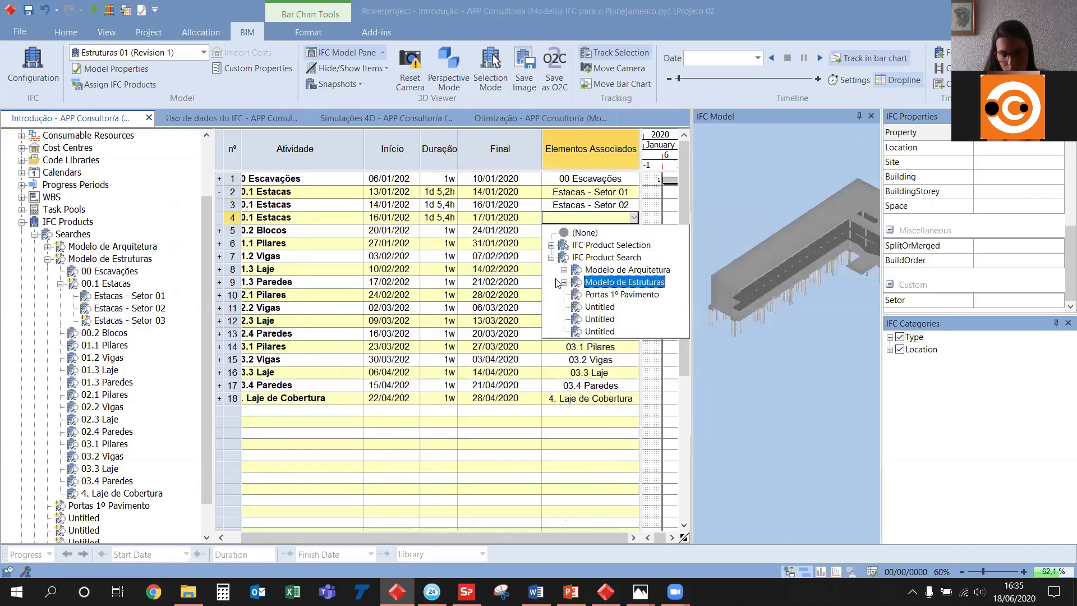
pyautogui.click(564, 282)
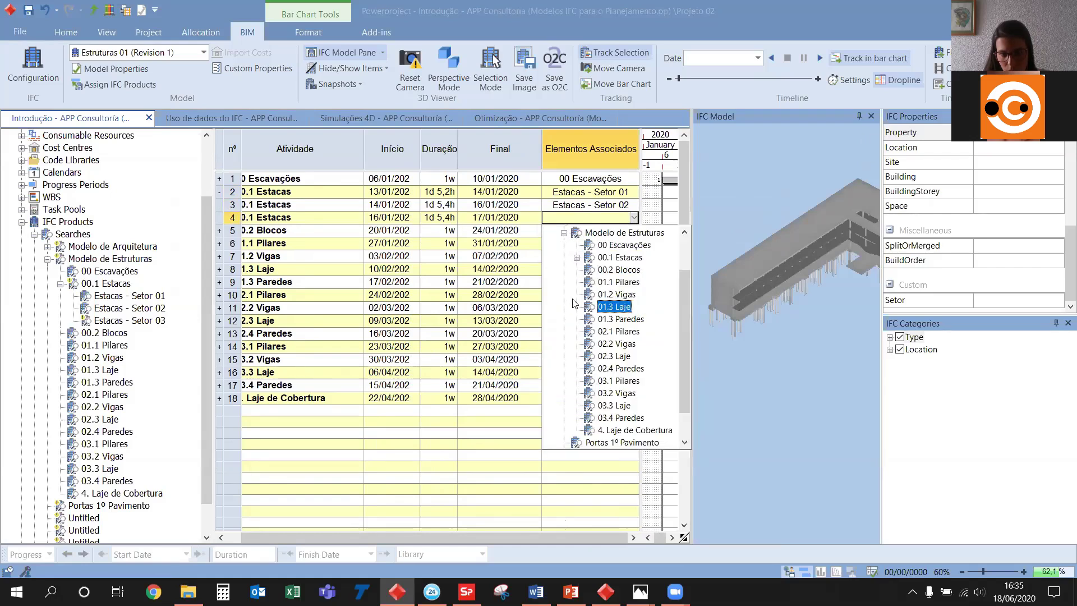
pyautogui.click(576, 257)
pyautogui.click(625, 295)
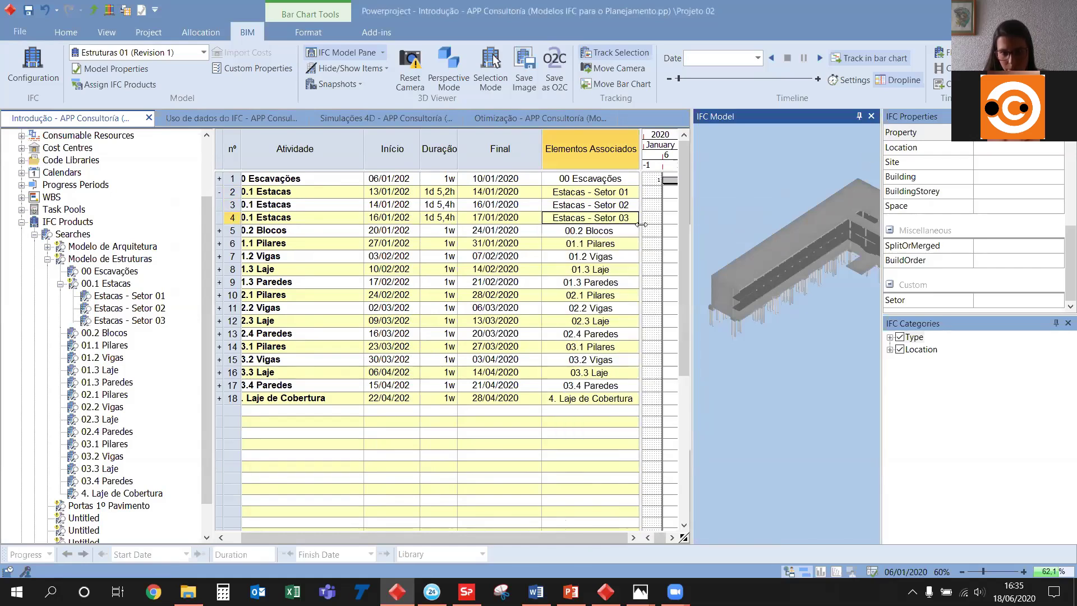
pyautogui.moveTo(641, 224); pyautogui.dragTo(430, 225)
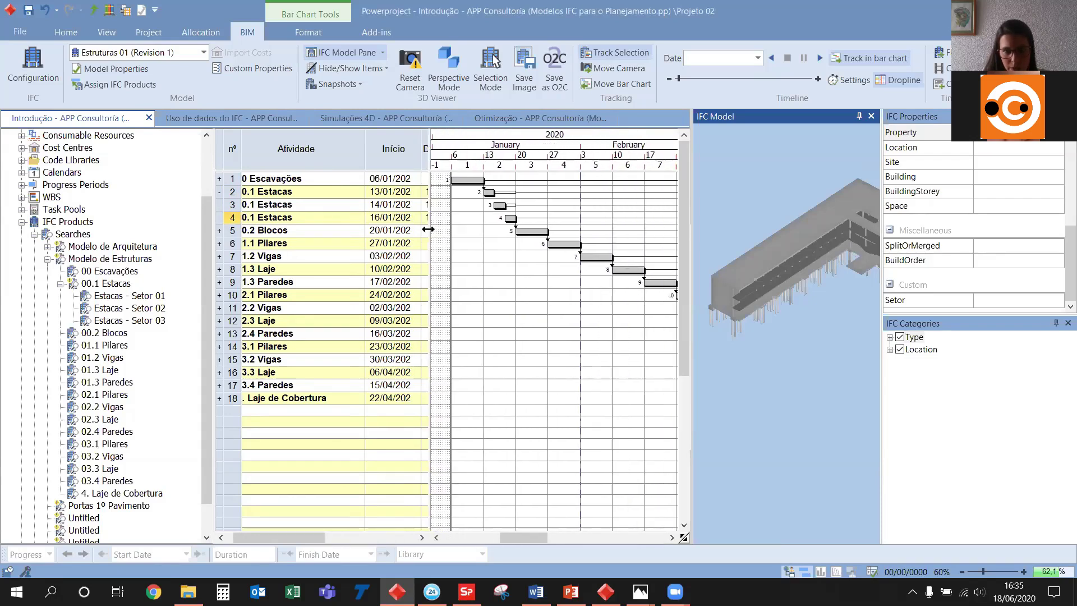
pyautogui.click(219, 191)
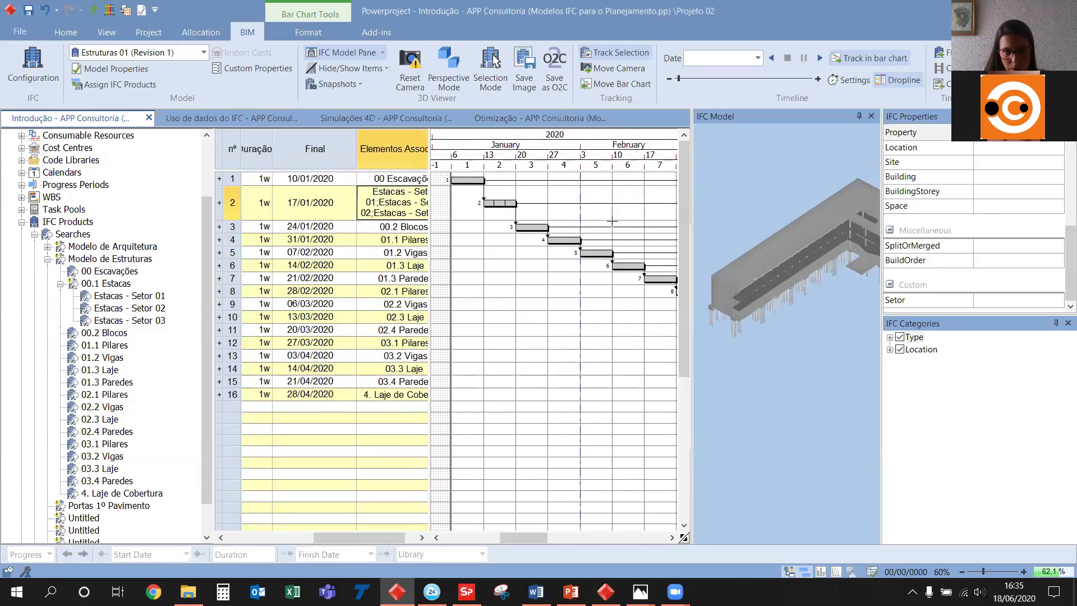
# Hide all items in the 3D model and show only the products of the Estacas - Setor 01 search
pyautogui.rightClick(763, 226)
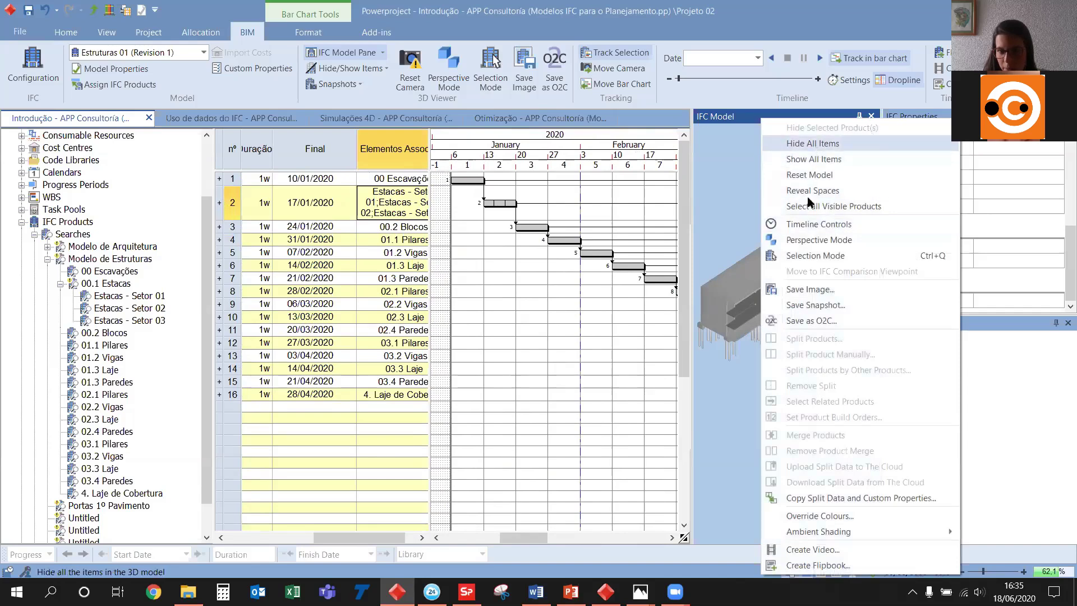
pyautogui.click(812, 144)
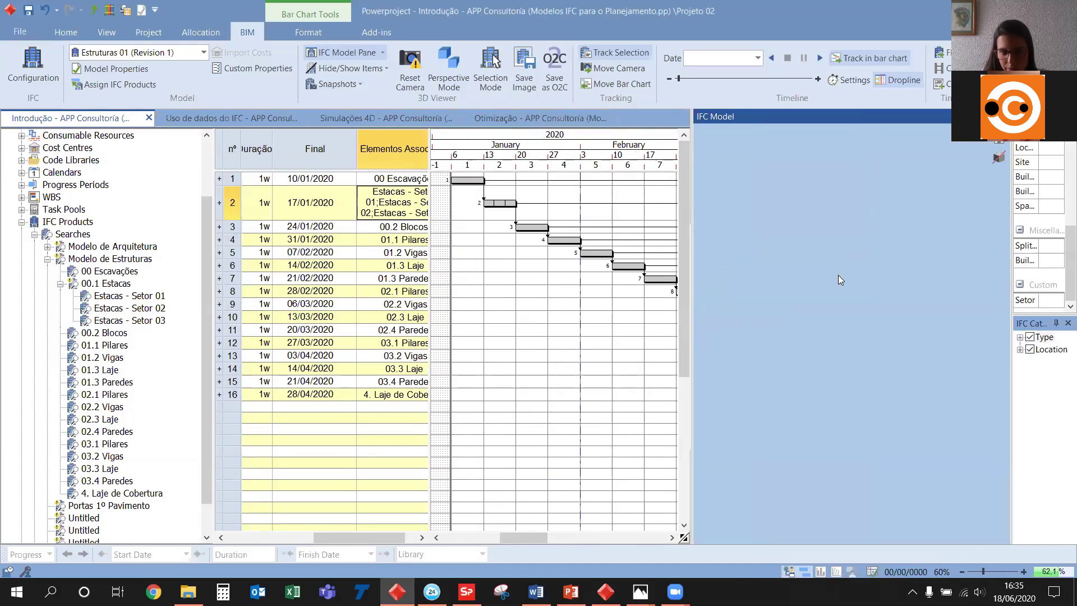
pyautogui.rightClick(140, 297)
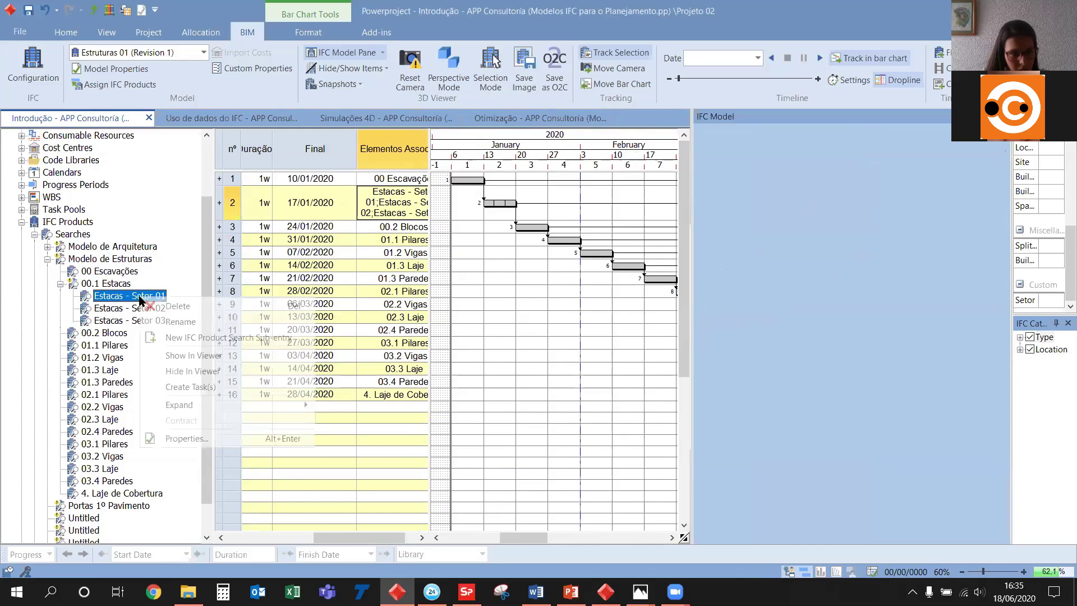
pyautogui.click(174, 357)
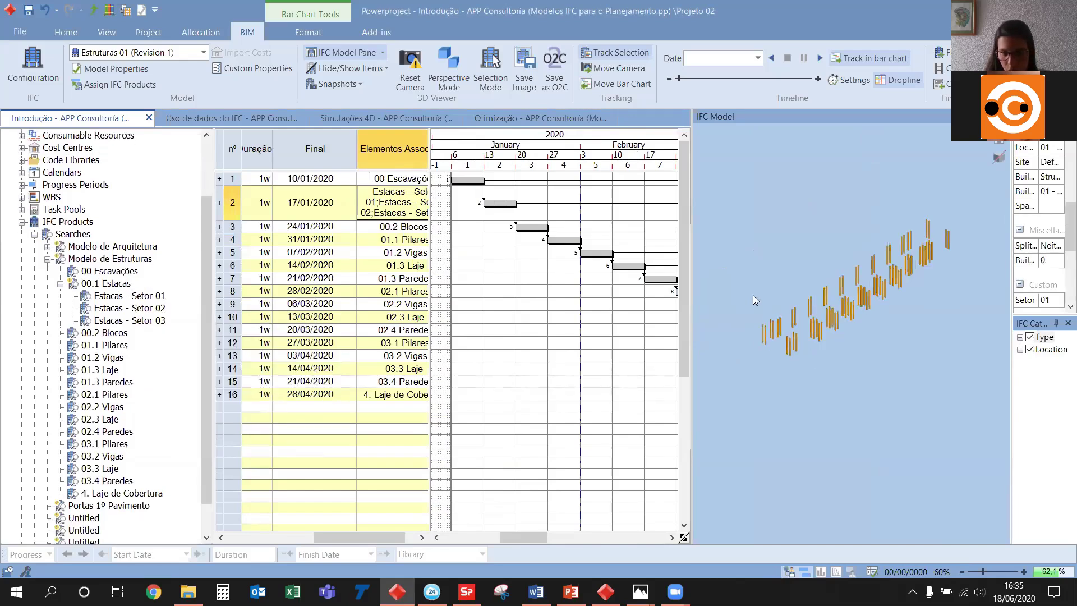
# Show the products of all three Estacas searches, Setor 01 to Setor 03, in the 3D viewer and clear the selection
pyautogui.click(157, 298)
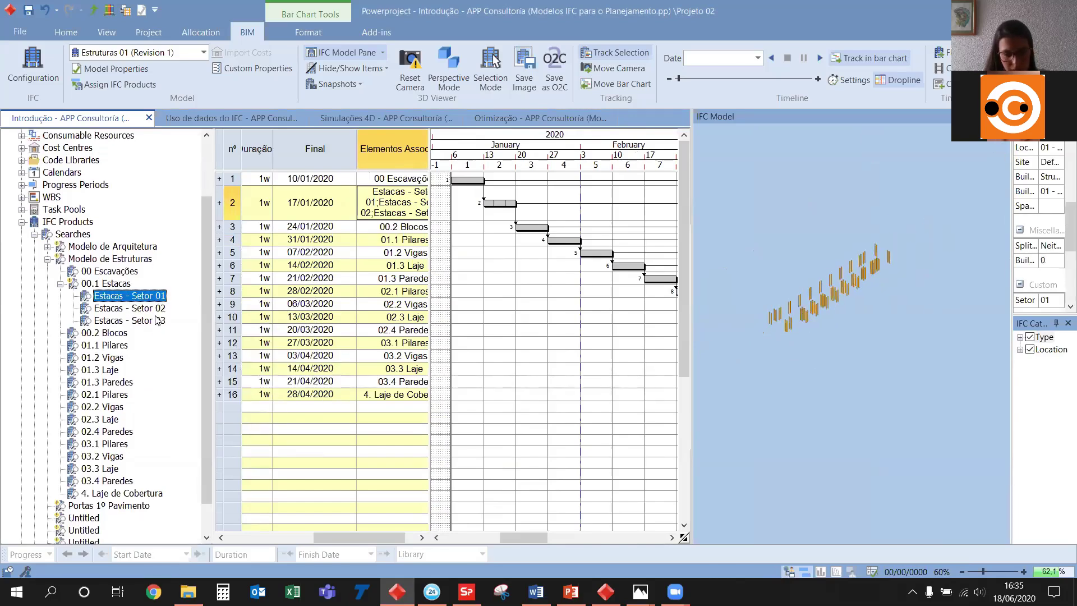
pyautogui.keyDown('shift'); pyautogui.click(154, 322); pyautogui.keyUp('shift')
pyautogui.rightClick(154, 321)
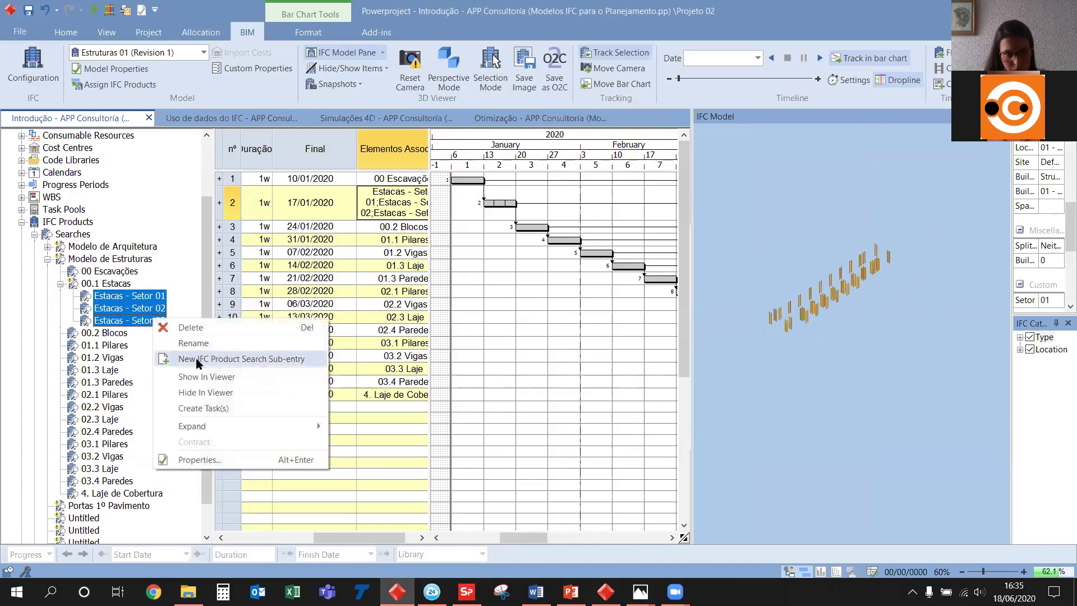
pyautogui.click(212, 388)
pyautogui.click(737, 332)
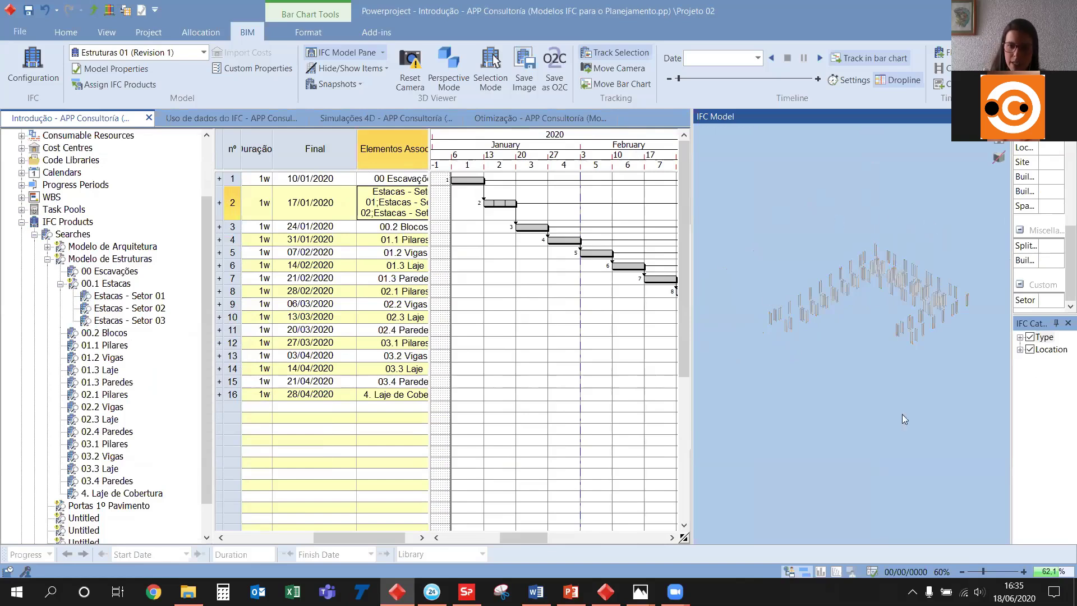
# Widen the bar chart and IFC properties areas and load Modelo Federado as the active IFC model
pyautogui.moveTo(693, 258); pyautogui.dragTo(750, 259)
pyautogui.moveTo(1019, 311); pyautogui.dragTo(876, 312)
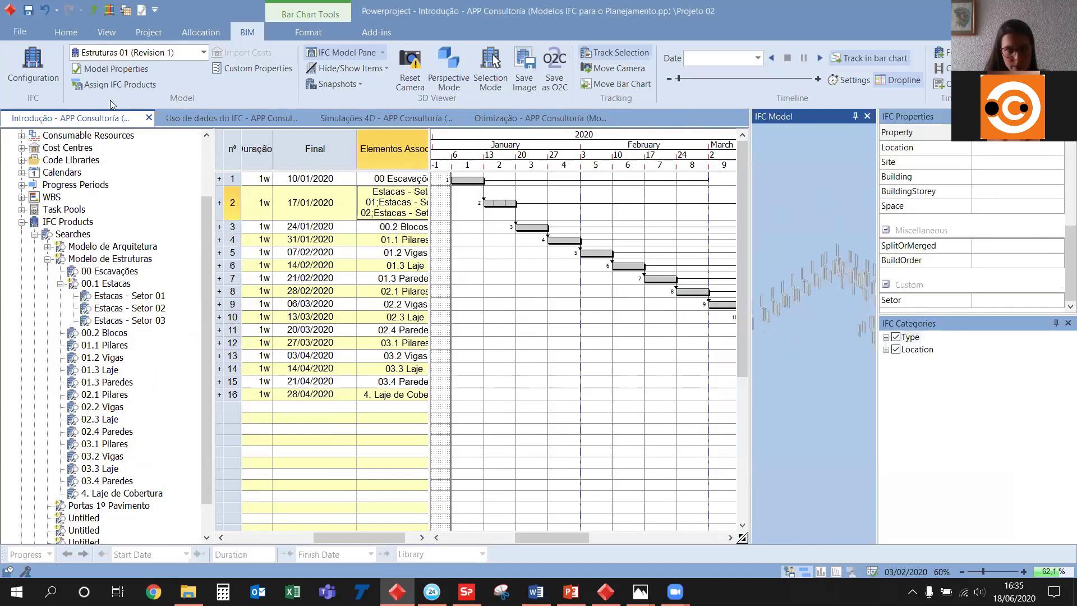
pyautogui.click(140, 52)
pyautogui.click(115, 104)
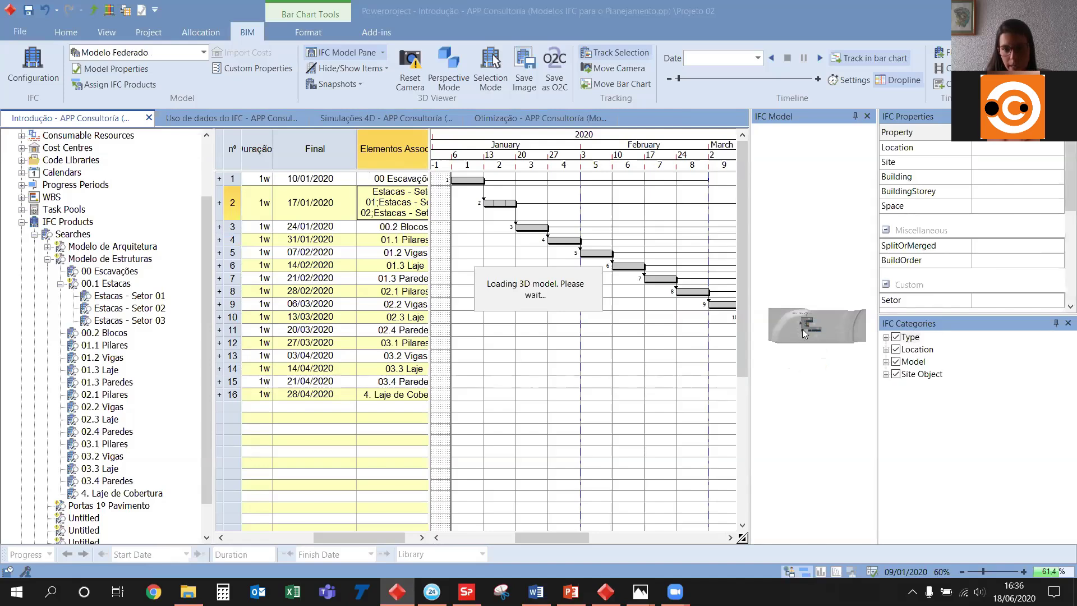
# Enlarge the 3D model view and hide the Arquitetura 01 model in the federated model's IFC categories
pyautogui.scroll(3, 808, 327)
pyautogui.moveTo(748, 342); pyautogui.dragTo(544, 338)
pyautogui.moveTo(656, 359); pyautogui.dragTo(633, 361)
pyautogui.moveTo(749, 336); pyautogui.dragTo(1025, 388)
pyautogui.click(987, 361)
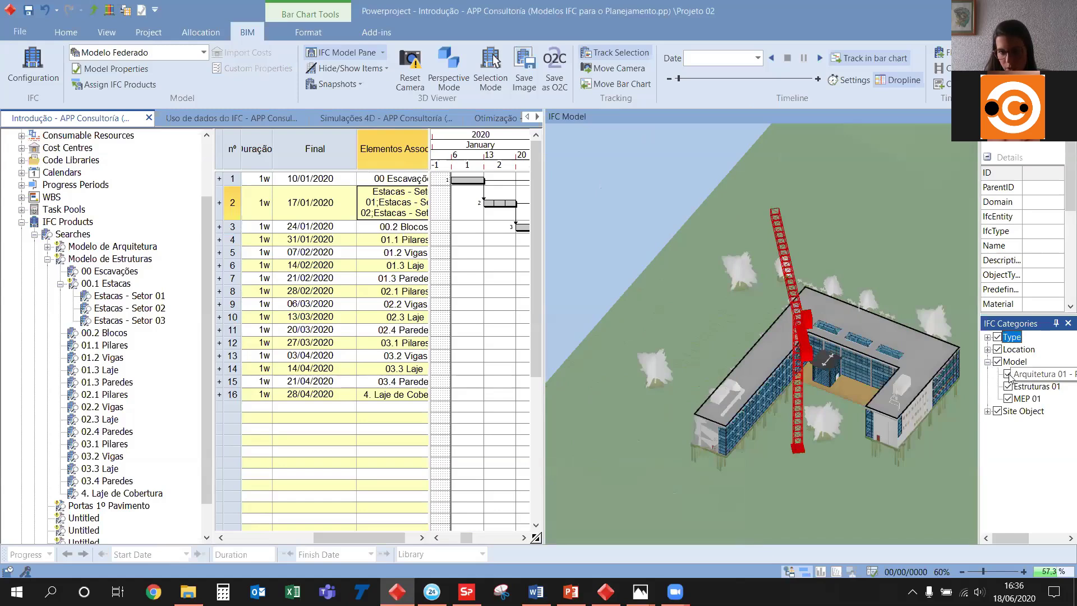
pyautogui.click(1008, 374)
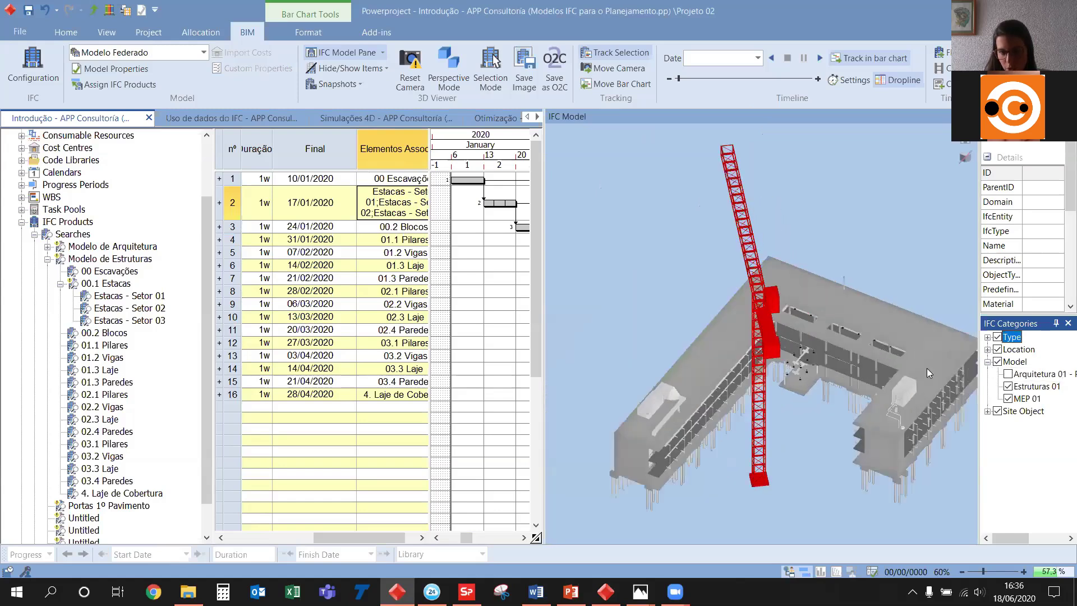
# Split the roof slab manually along a line separating its long wing from the rest, and update the affected IFC product selection
pyautogui.click(845, 308)
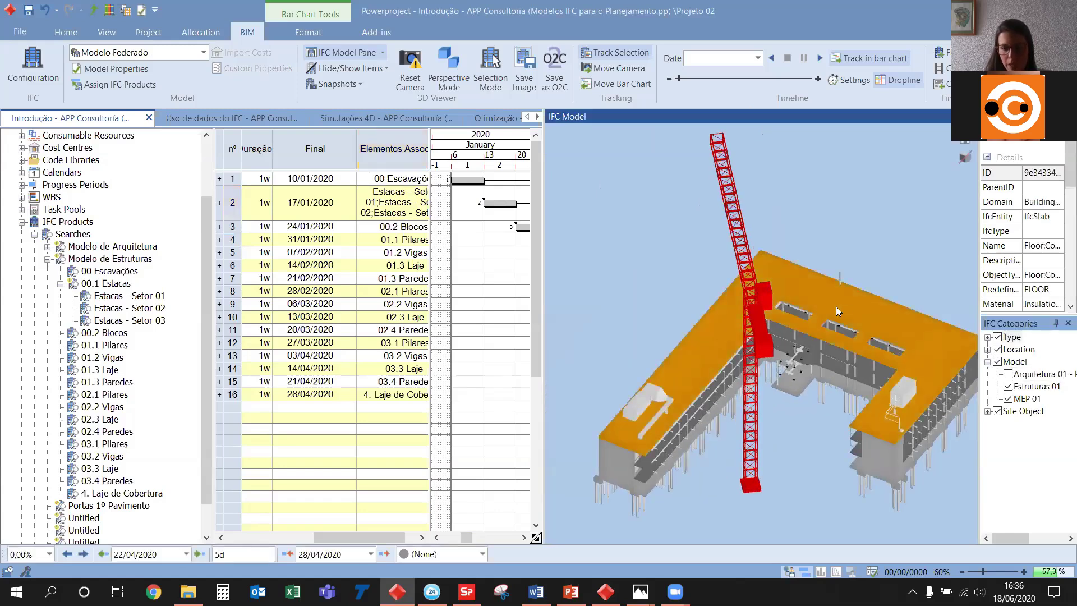
pyautogui.rightClick(835, 306)
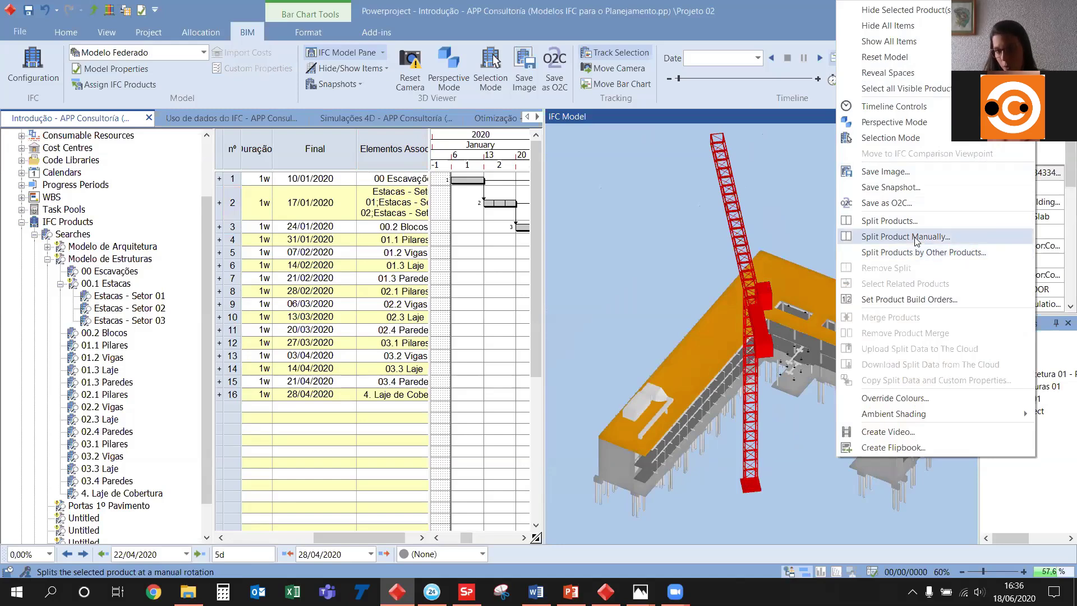
pyautogui.click(915, 238)
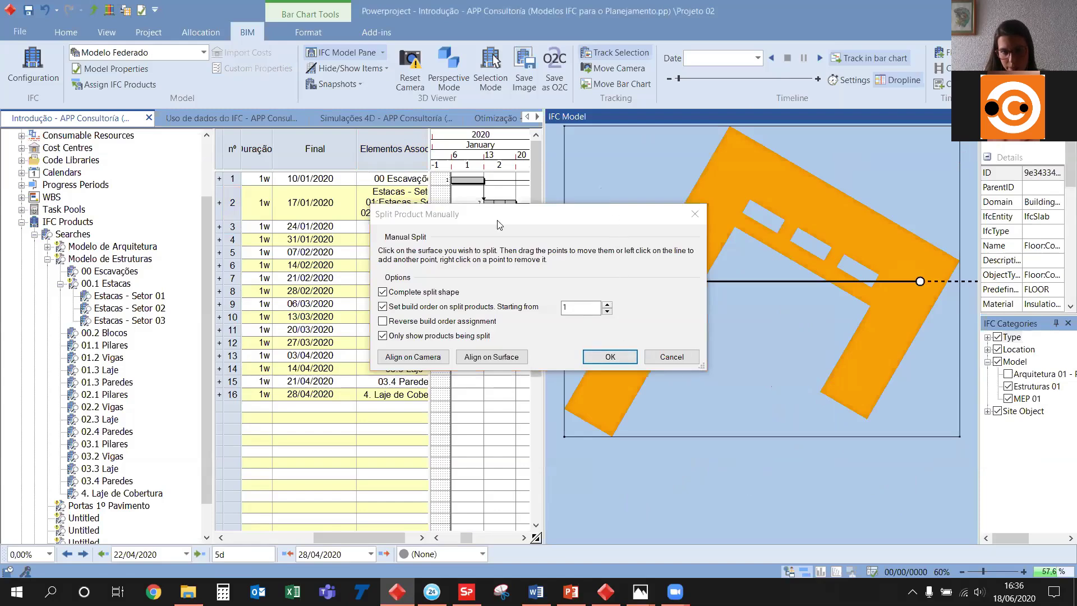
pyautogui.moveTo(500, 221); pyautogui.dragTo(267, 225)
pyautogui.moveTo(920, 281); pyautogui.dragTo(835, 123)
pyautogui.moveTo(603, 281); pyautogui.dragTo(690, 388)
pyautogui.moveTo(834, 125); pyautogui.dragTo(776, 145)
pyautogui.moveTo(690, 388); pyautogui.dragTo(597, 466)
pyautogui.click(393, 364)
pyautogui.click(377, 361)
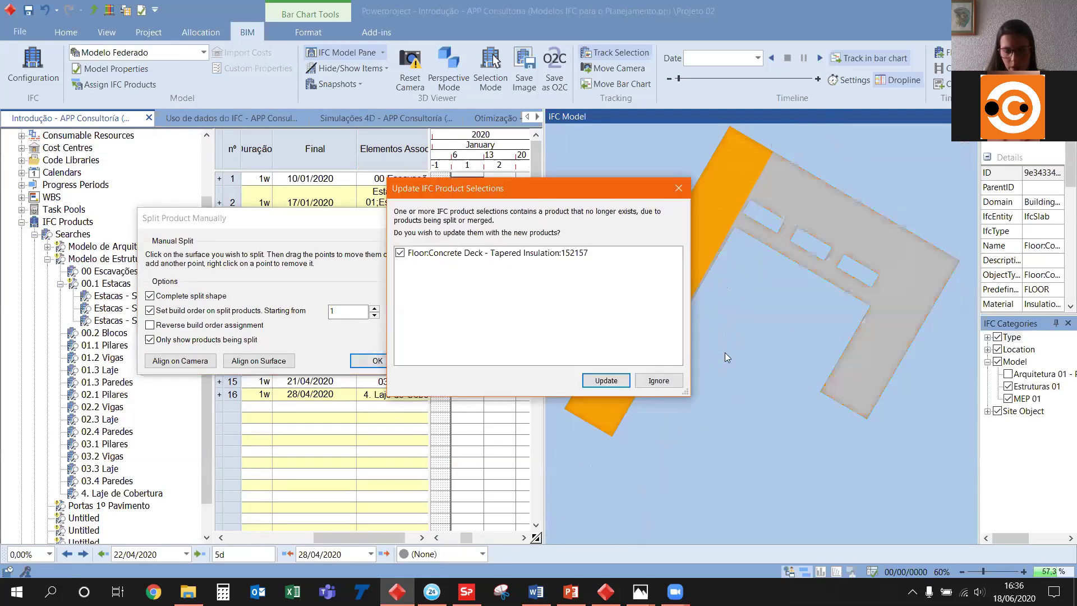
pyautogui.click(610, 386)
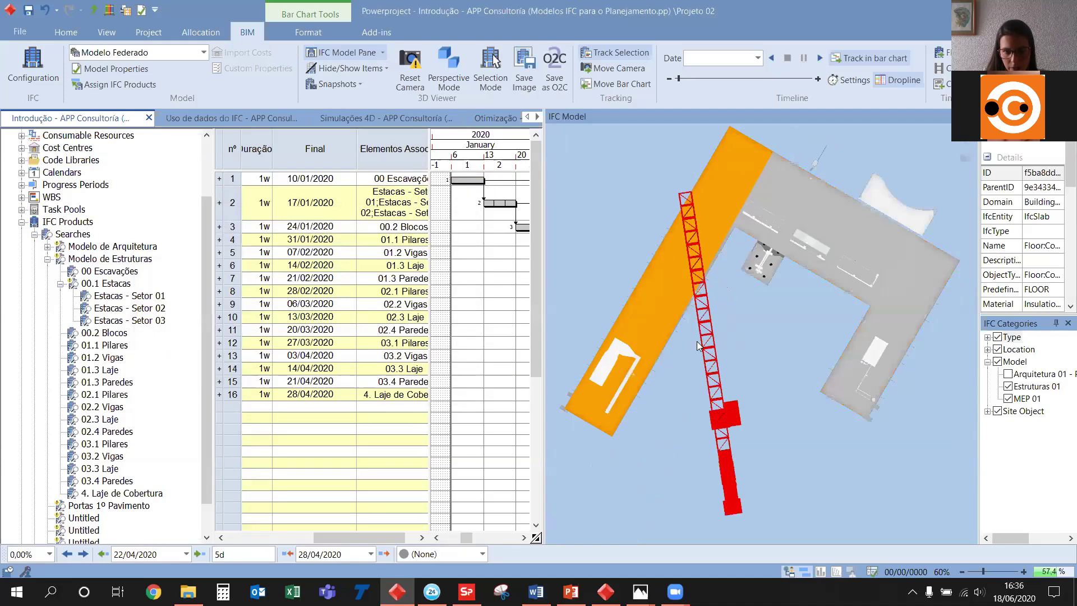
# Compare the calculated area and volume of the two roof slab parts in a widened IFC properties area, and clear the selection
pyautogui.moveTo(746, 383); pyautogui.dragTo(844, 302)
pyautogui.click(865, 326)
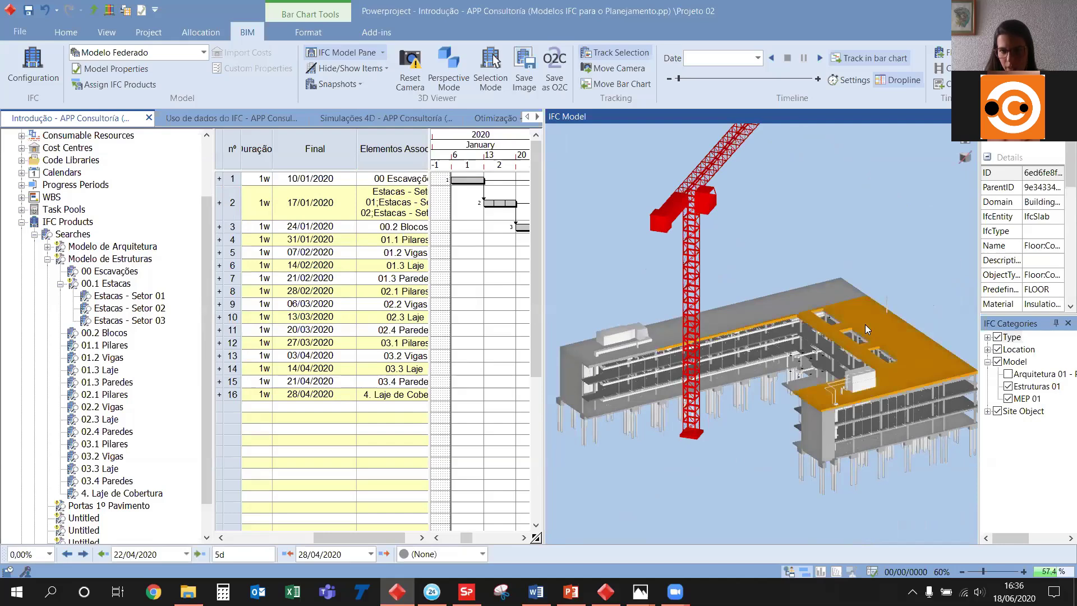
pyautogui.click(818, 295)
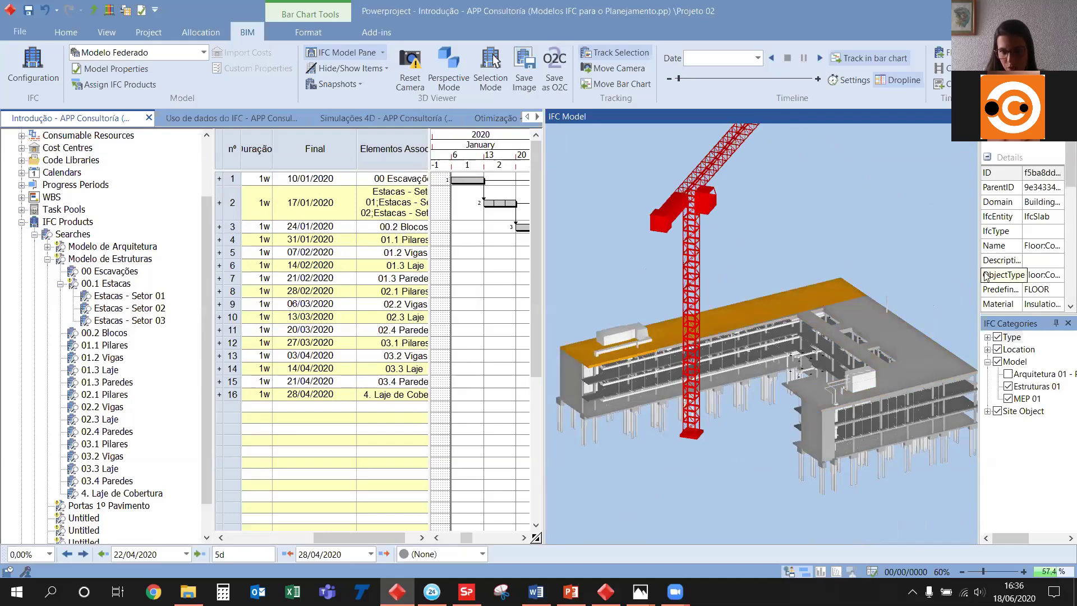
pyautogui.moveTo(978, 270); pyautogui.dragTo(904, 269)
pyautogui.scroll(-5, 1060, 224)
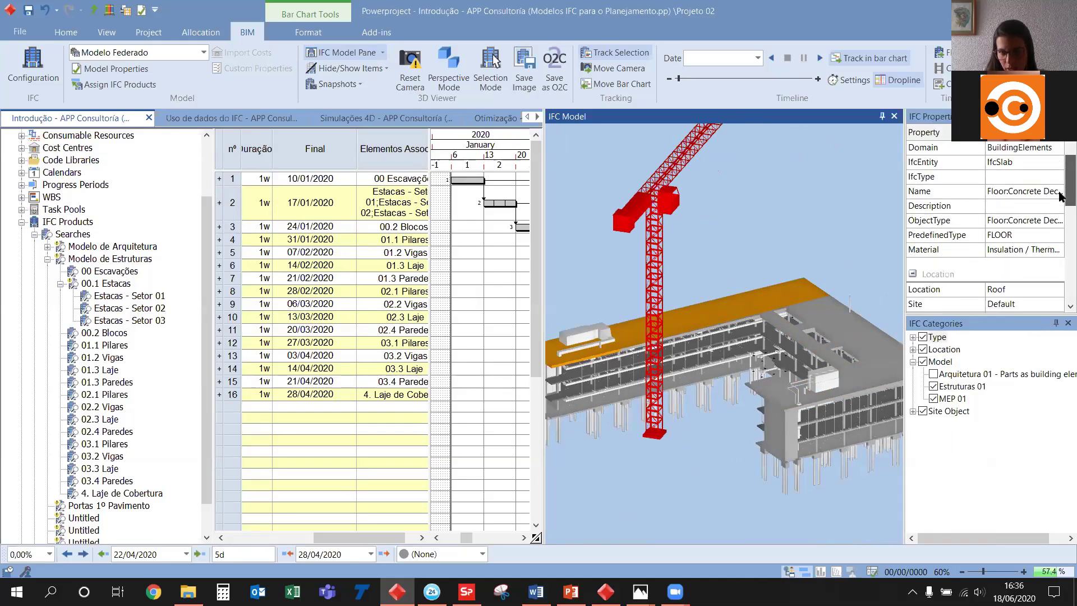
pyautogui.scroll(-3, 1059, 233)
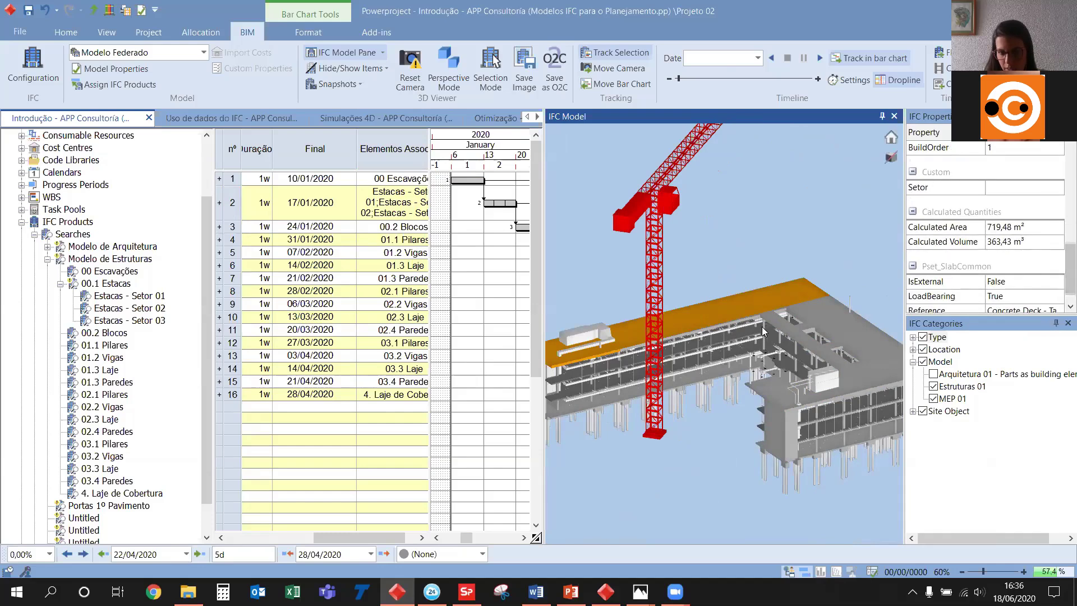
pyautogui.click(842, 325)
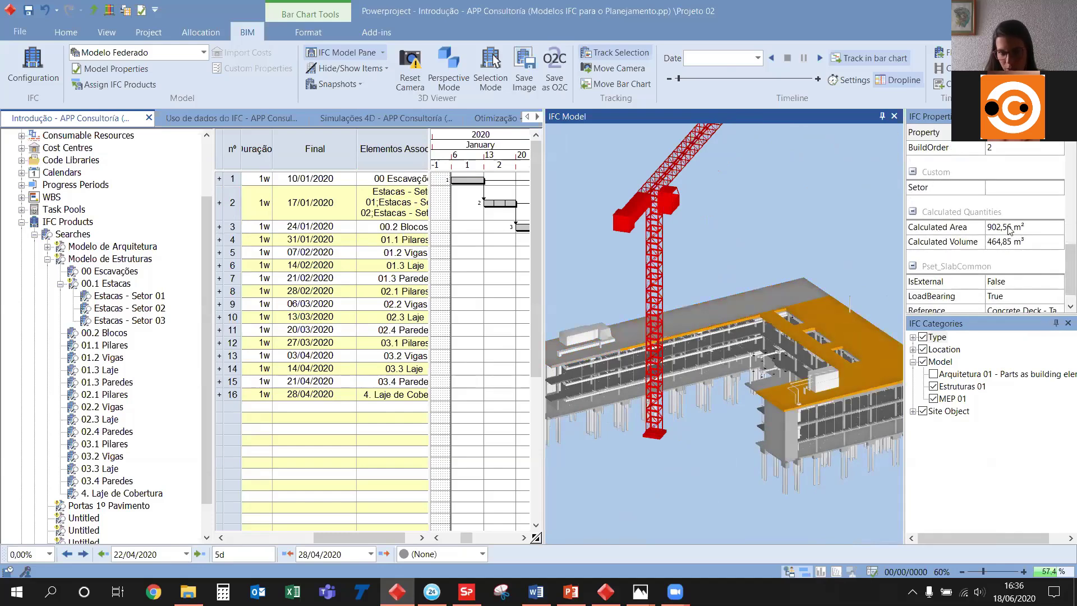
pyautogui.click(766, 291)
pyautogui.click(757, 248)
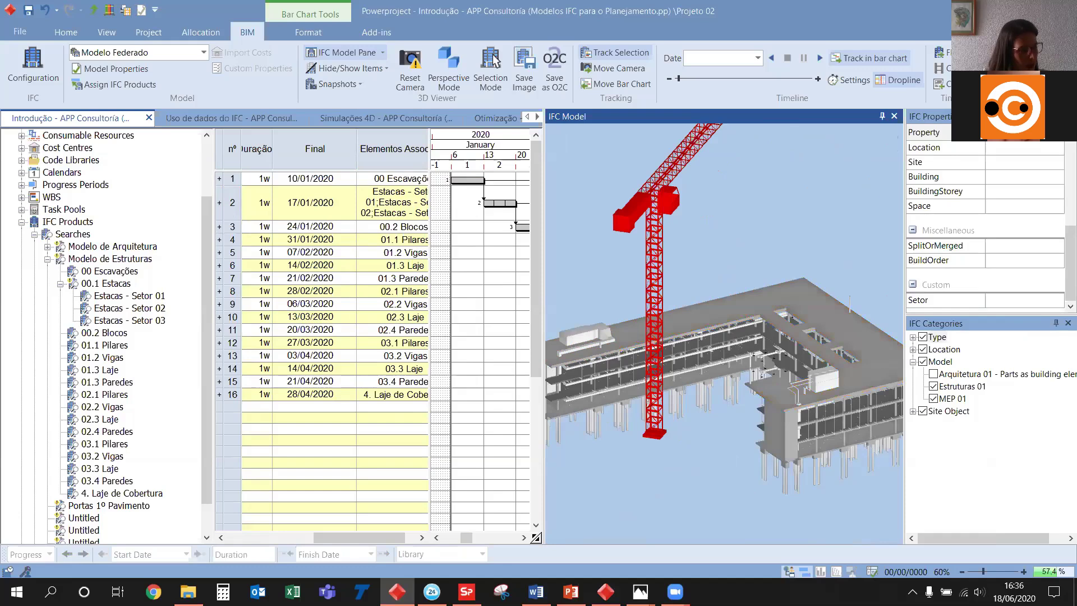
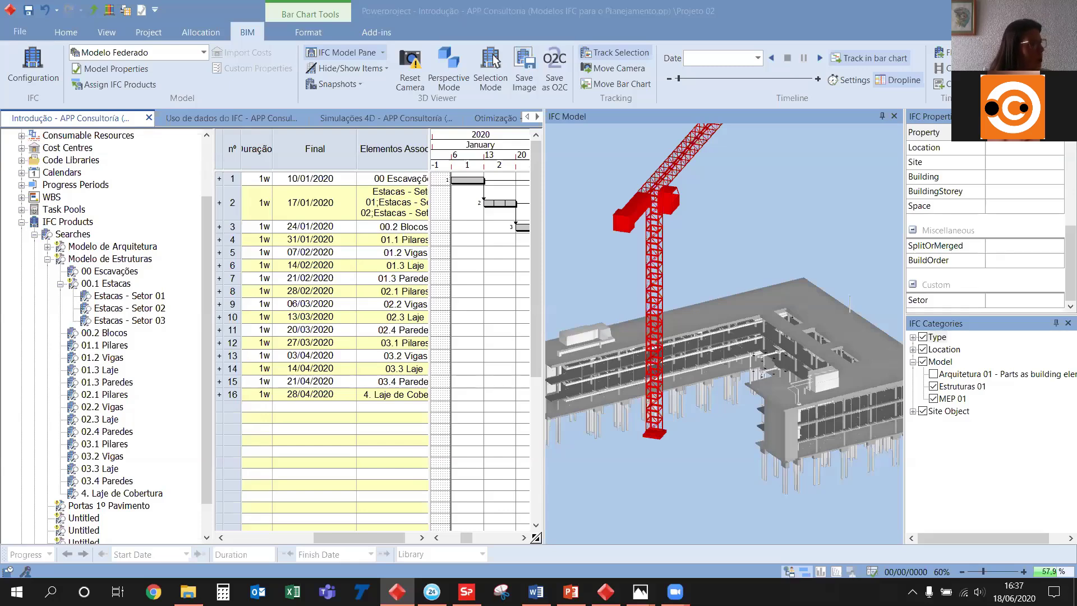
# Enlarge the bar chart area and select the roof slab's long wing part in the 3D model
pyautogui.scroll(-3, 759, 311)
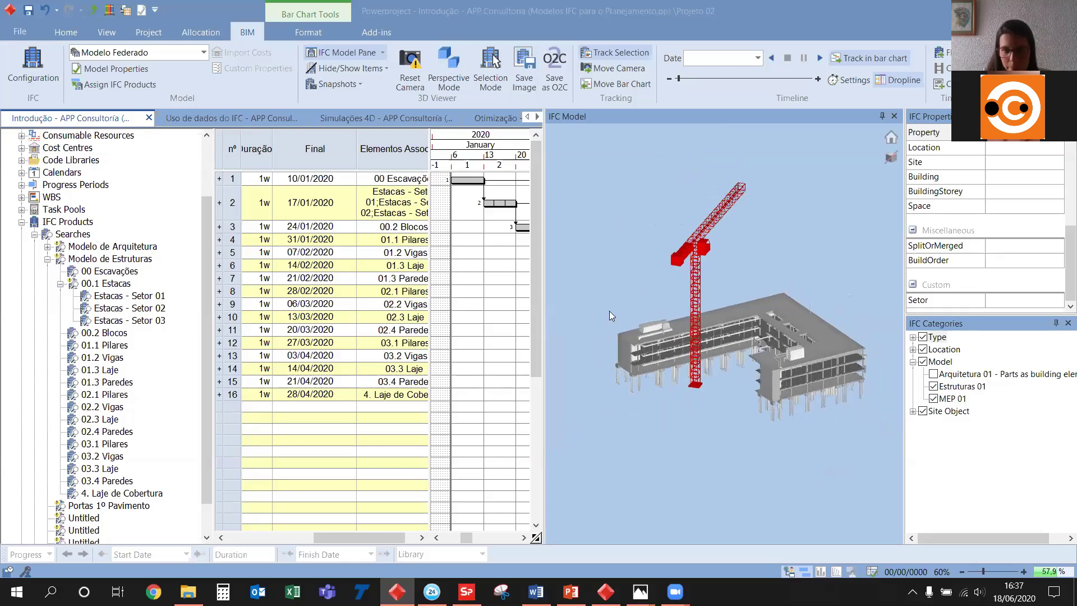
pyautogui.moveTo(545, 301); pyautogui.dragTo(750, 312)
pyautogui.click(844, 306)
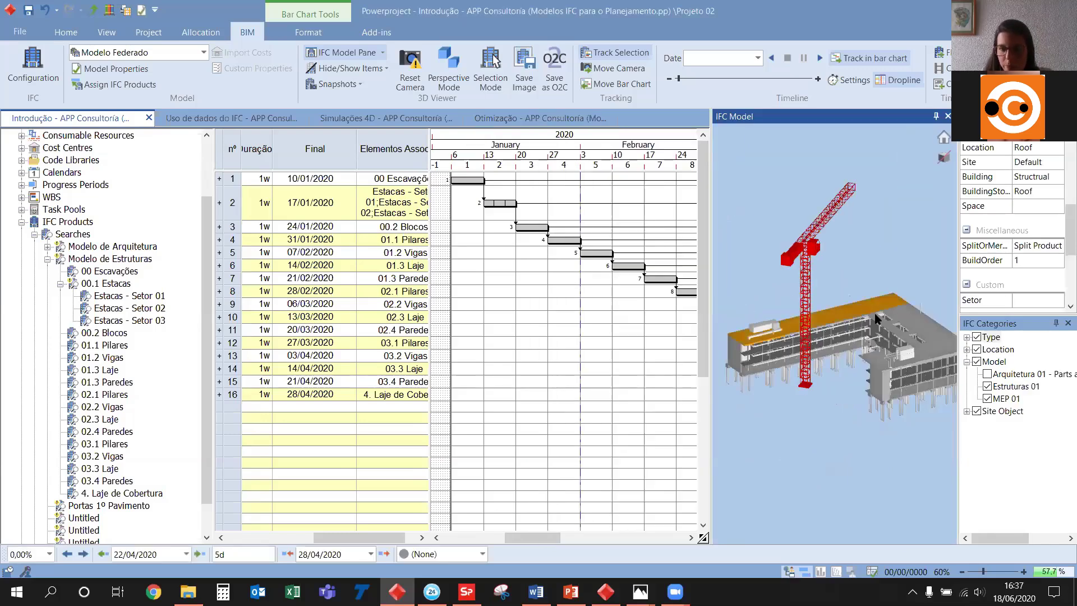
pyautogui.scroll(4, 847, 306)
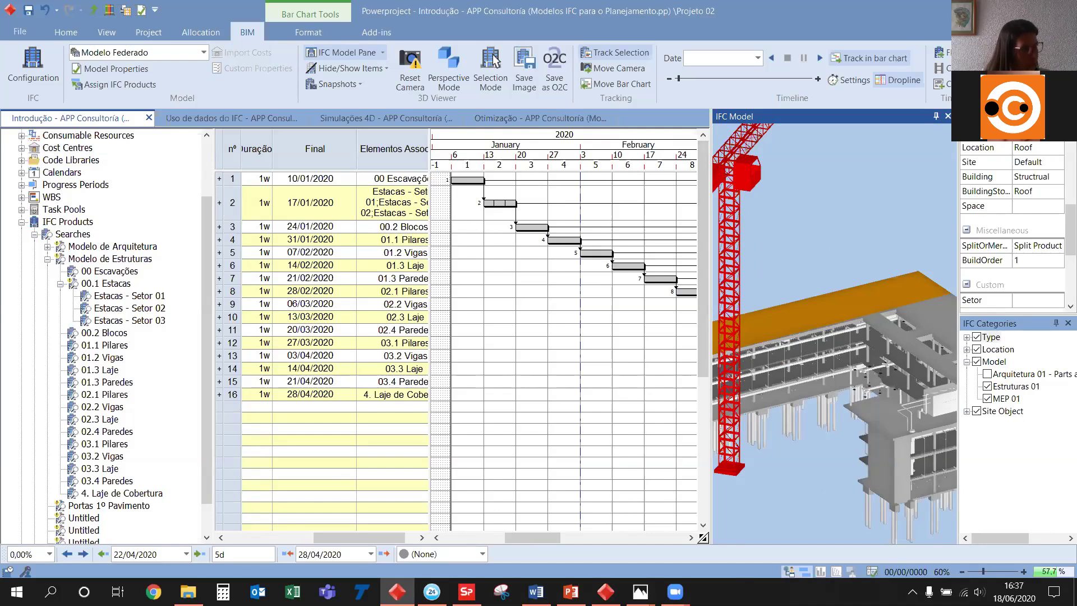
# Switch to the Uso de dados do IFC view and widen its activity table area between the project tree and 3D model
pyautogui.click(236, 127)
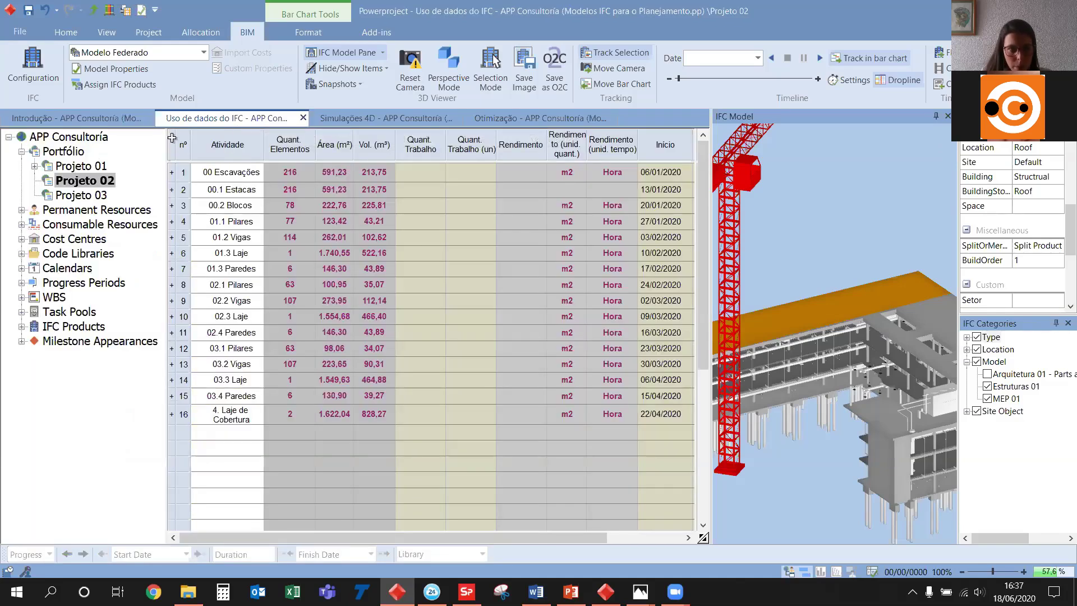
pyautogui.moveTo(157, 145); pyautogui.dragTo(147, 145)
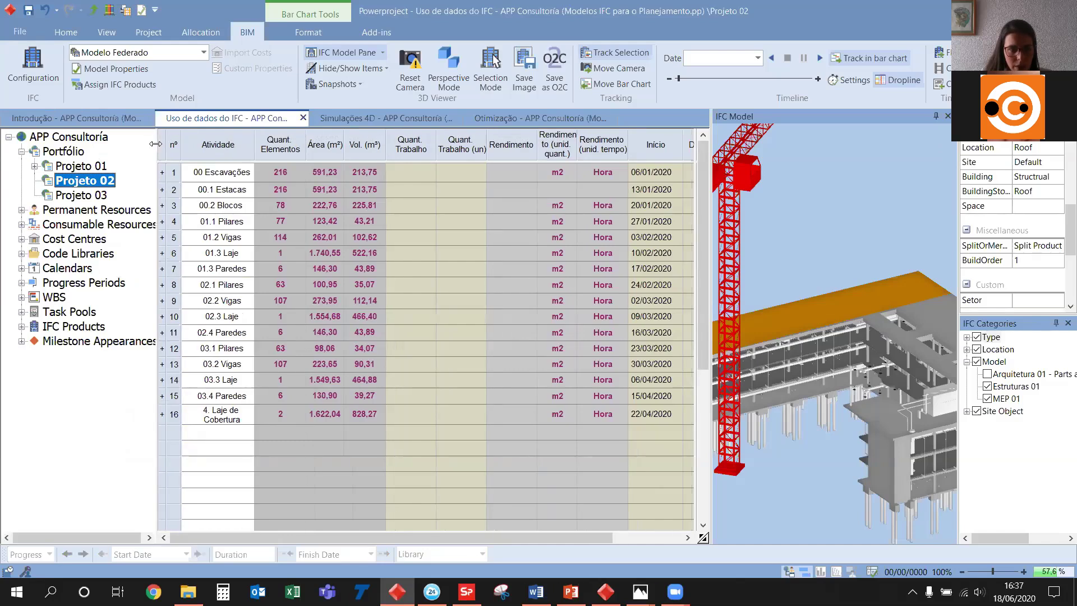
pyautogui.moveTo(693, 245); pyautogui.dragTo(853, 244)
pyautogui.scroll(-3, 434, 250)
pyautogui.scroll(3, 348, 219)
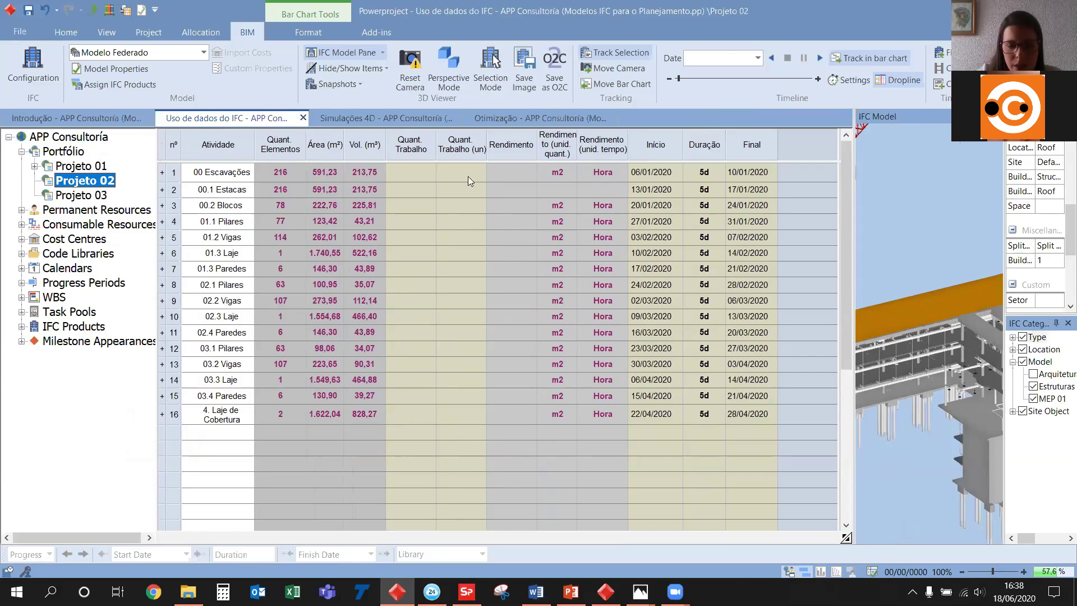
# Uncover the bar chart to select the 00 Escavações bar, and extend the activity table again up to the Final column
pyautogui.moveTo(834, 177); pyautogui.dragTo(545, 185)
pyautogui.click(694, 175)
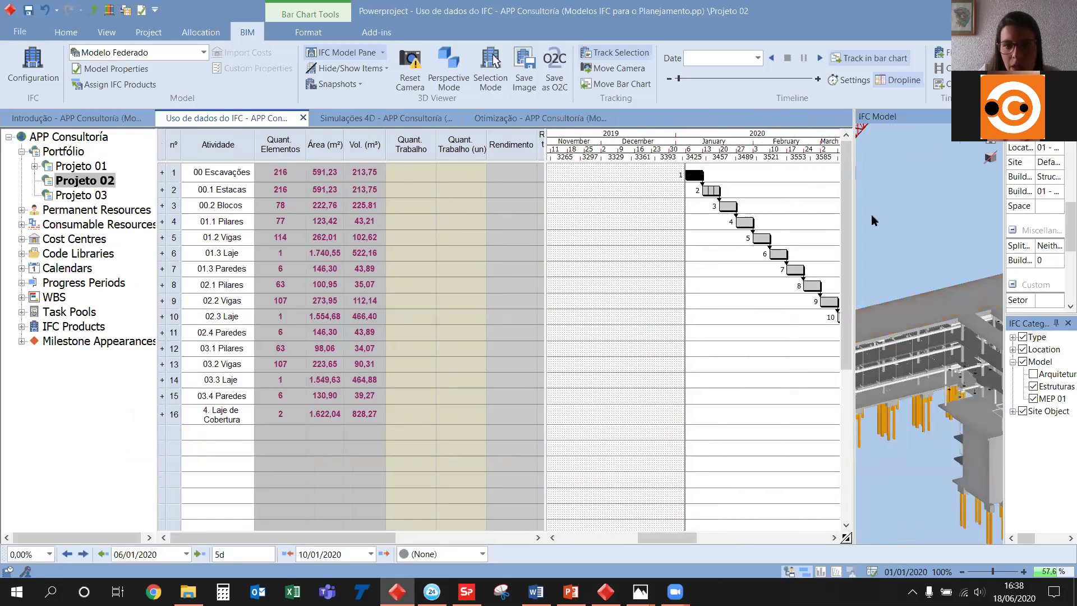
pyautogui.doubleClick(543, 151)
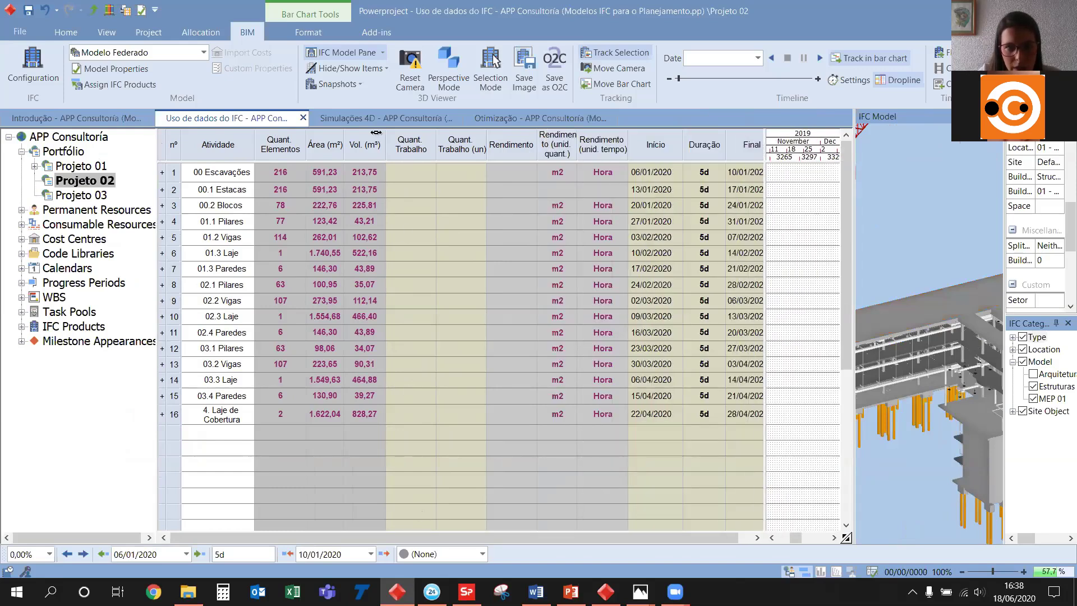
# Copy the Vol. (m³) column into Quant. Trabalho and set the work quantity unit of 00 Escavações to m3
pyautogui.click(362, 141)
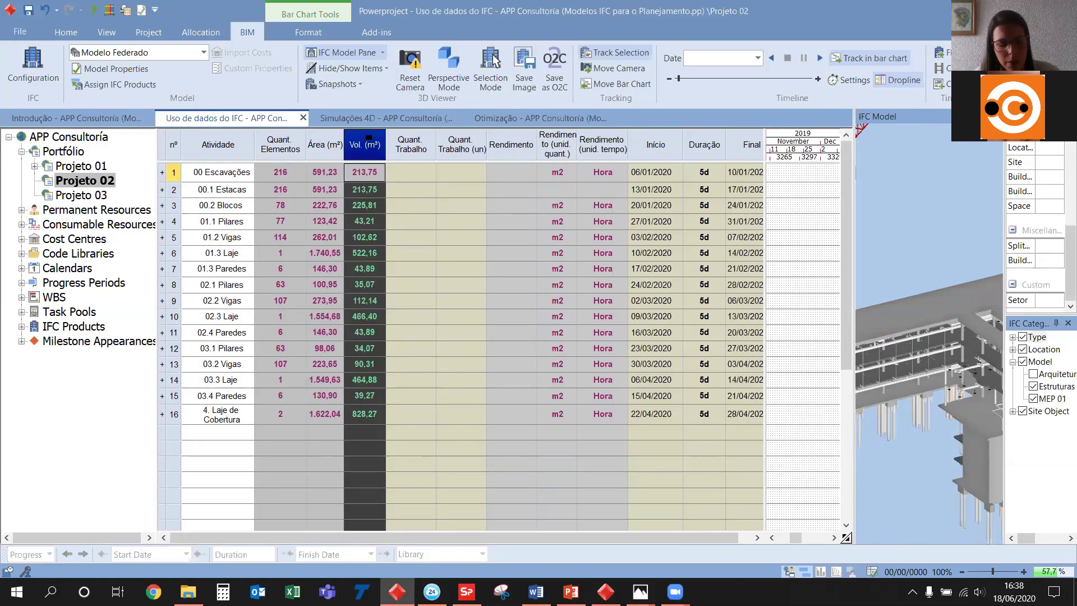
pyautogui.moveTo(364, 324); pyautogui.dragTo(429, 324)
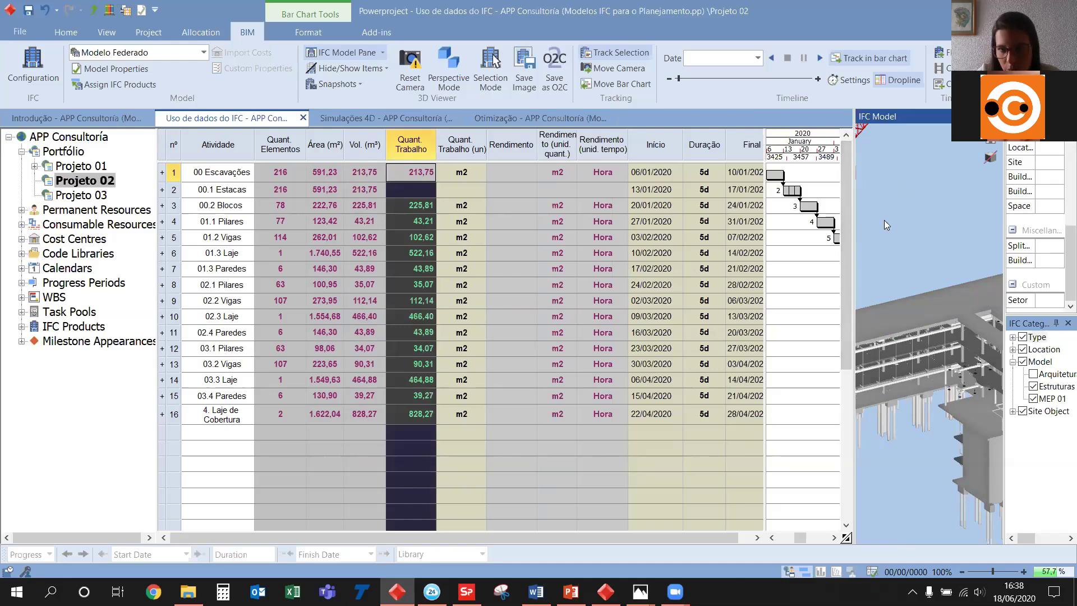
pyautogui.click(450, 174)
pyautogui.click(473, 175)
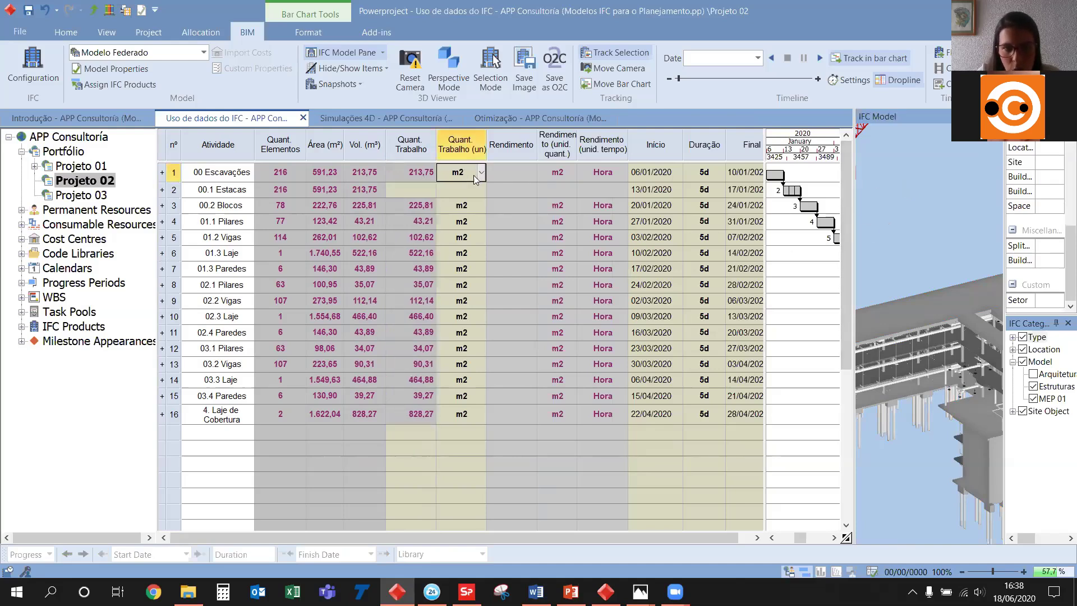
pyautogui.click(480, 174)
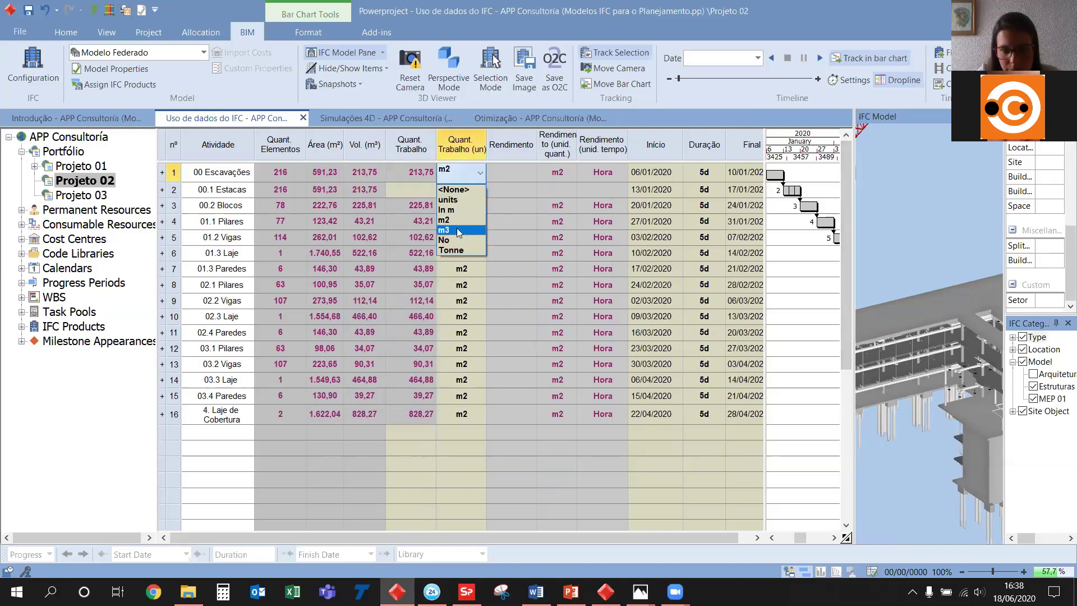
pyautogui.click(457, 230)
# Set the Quant. Trabalho of 00 Escavações to 250
pyautogui.click(414, 175)
pyautogui.click(436, 172)
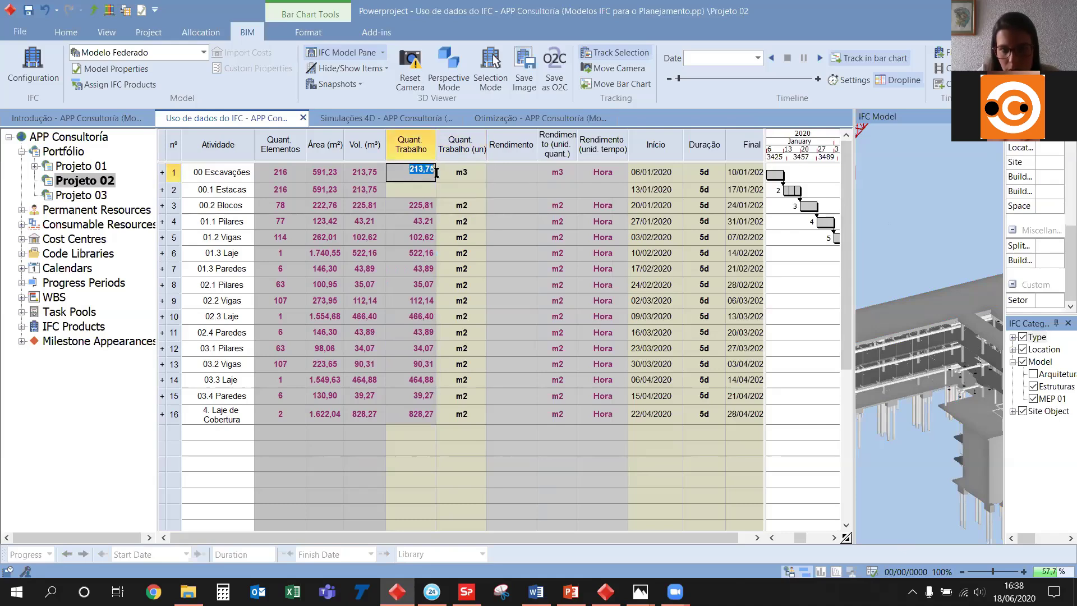
pyautogui.write('250')
pyautogui.press('Return')
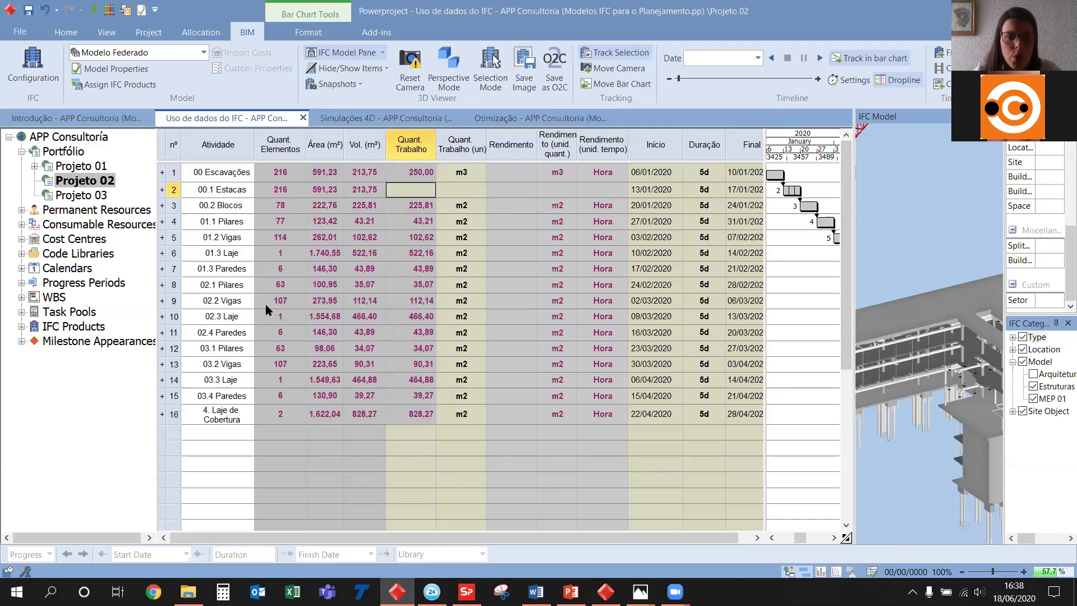
# Narrow the Quant. Trabalho column and enlarge the bar chart so the task bars can be seen beside the table
pyautogui.moveTo(435, 144); pyautogui.dragTo(430, 144)
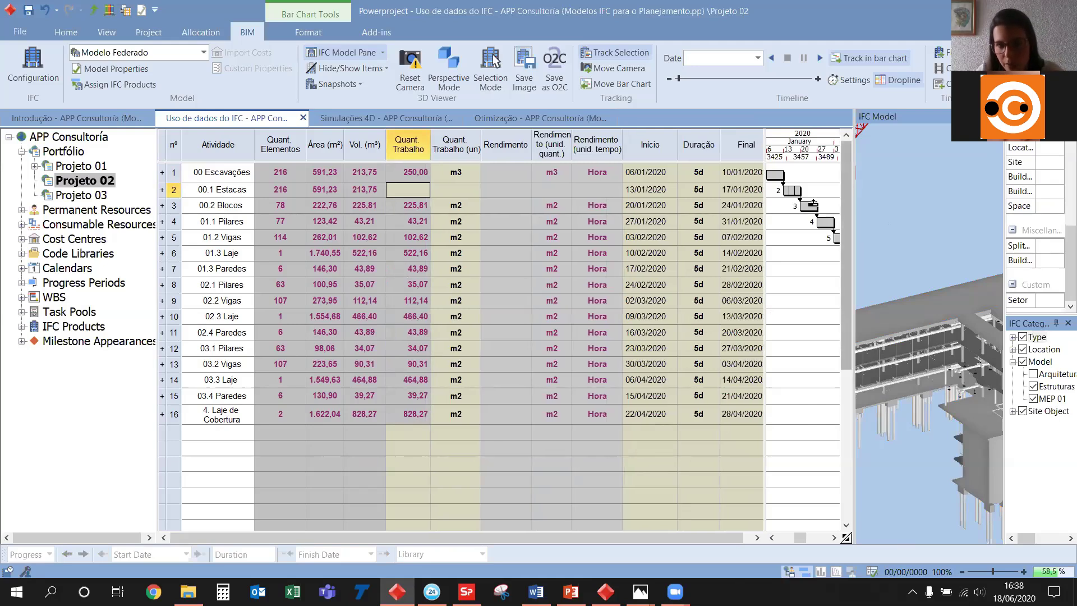
pyautogui.moveTo(764, 194); pyautogui.dragTo(736, 195)
pyautogui.moveTo(852, 218); pyautogui.dragTo(961, 218)
pyautogui.moveTo(850, 546); pyautogui.dragTo(837, 544)
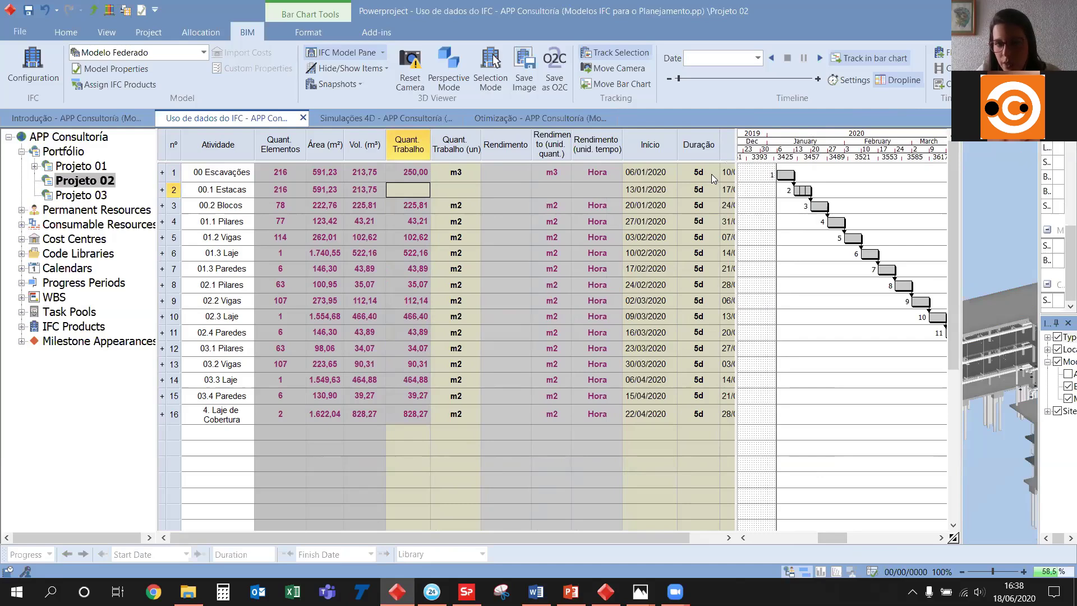
# Set the Rendimento of 00 Escavações to 20 and, after that, its Duração to 5d
pyautogui.click(508, 173)
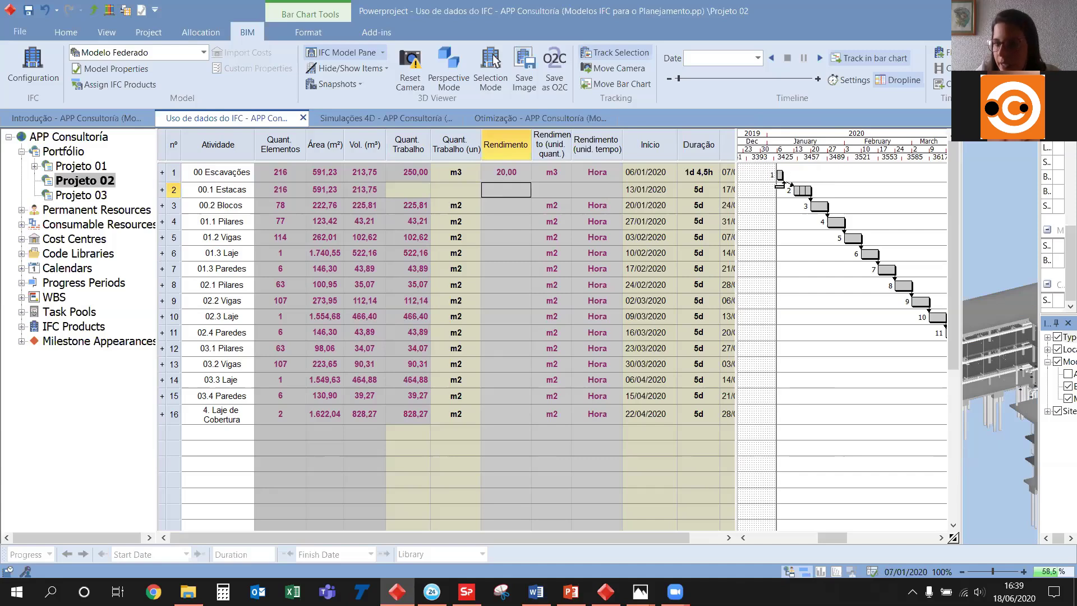
pyautogui.click(692, 175)
pyautogui.click(701, 171)
pyautogui.write('5')
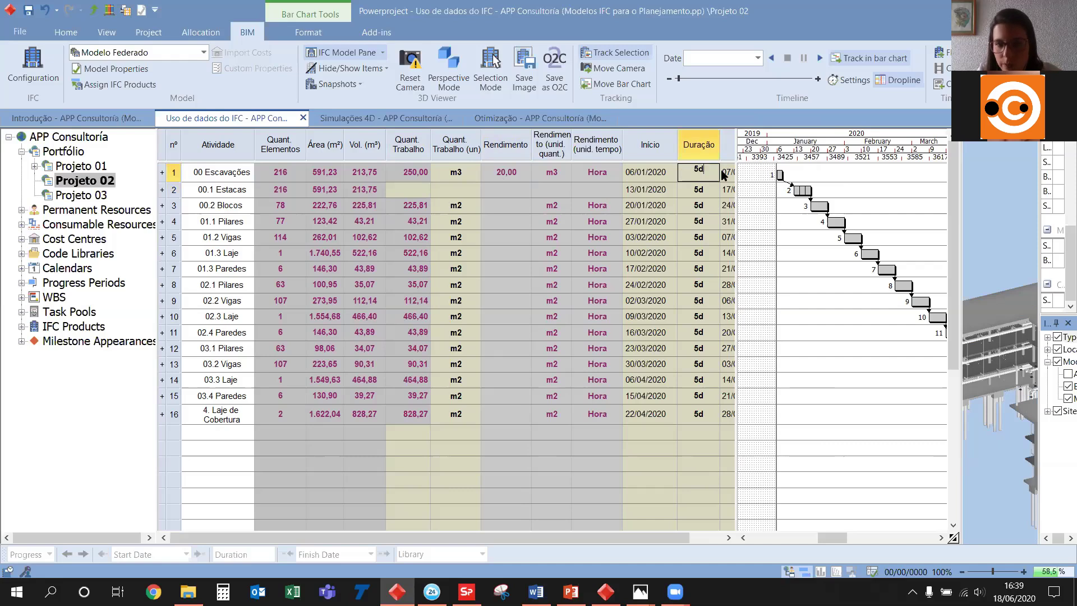
pyautogui.write('d')
pyautogui.press('Return')
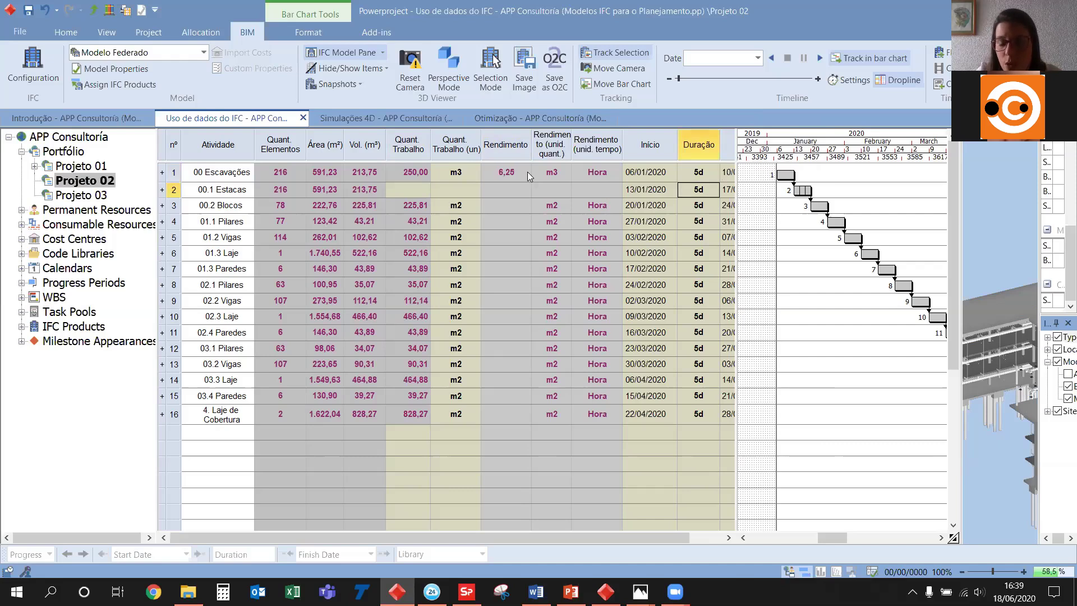
# Set the Quant. Trabalho of 00 Escavações to 225 and widen the table to show the whole Final column beside the bar chart
pyautogui.click(419, 170)
pyautogui.click(419, 168)
pyautogui.write('2')
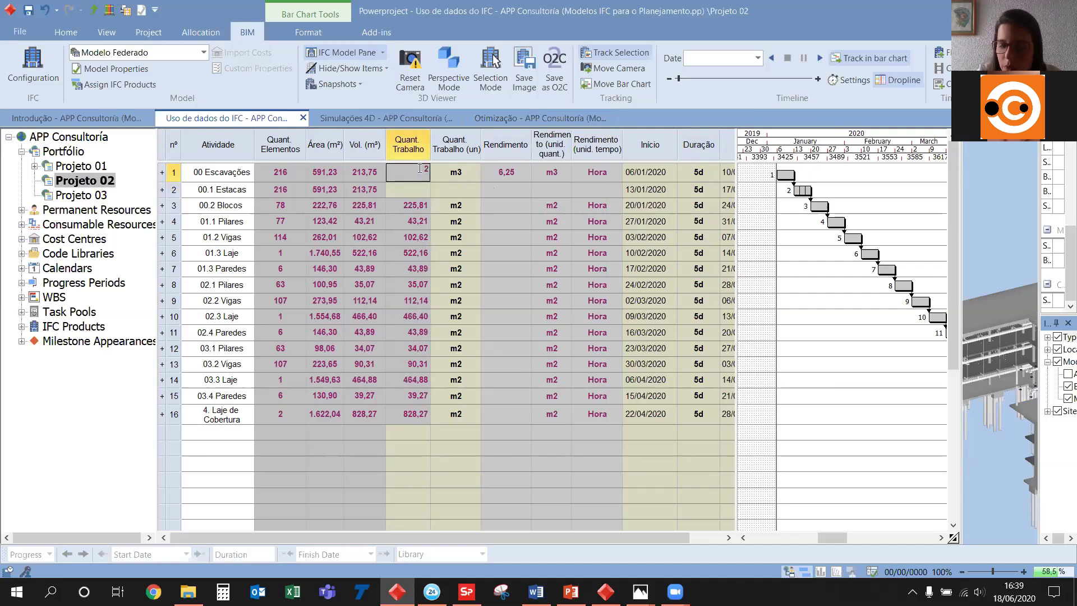
pyautogui.write('25')
pyautogui.press('Return')
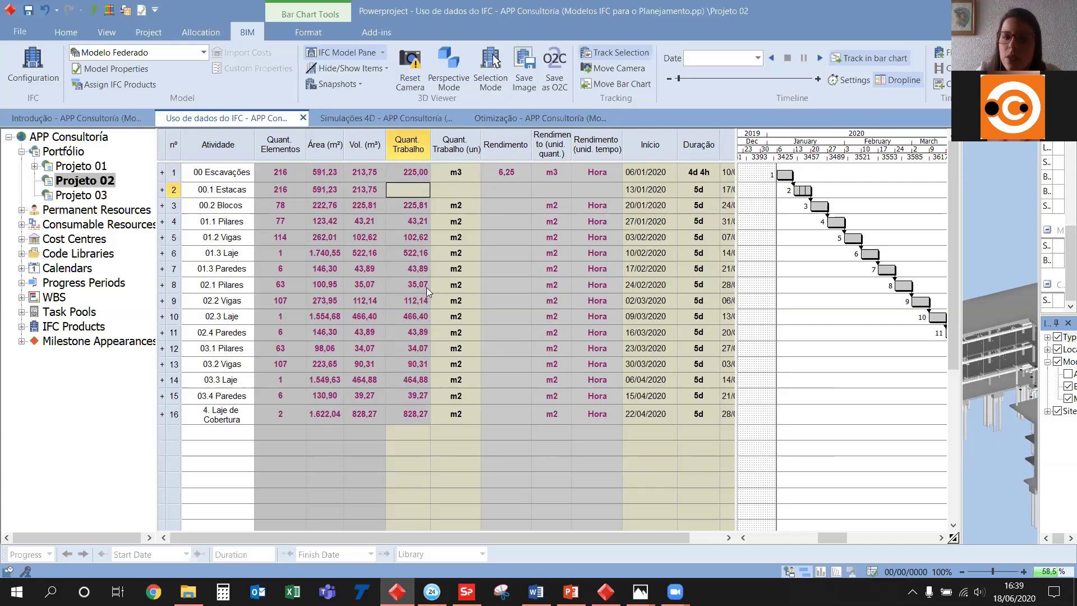
pyautogui.moveTo(736, 137); pyautogui.dragTo(772, 141)
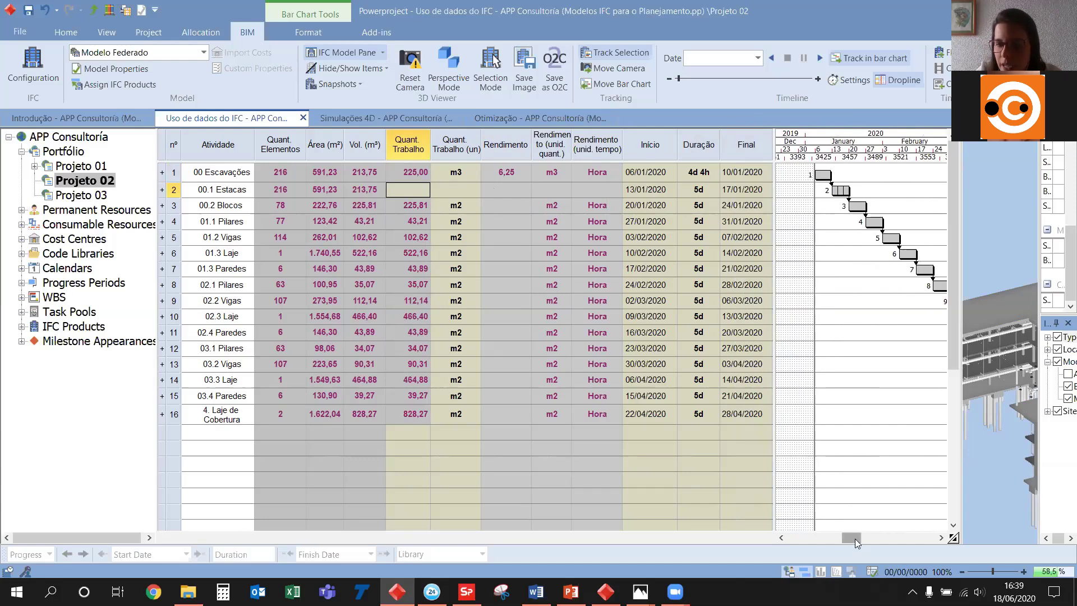
pyautogui.moveTo(854, 538); pyautogui.dragTo(851, 539)
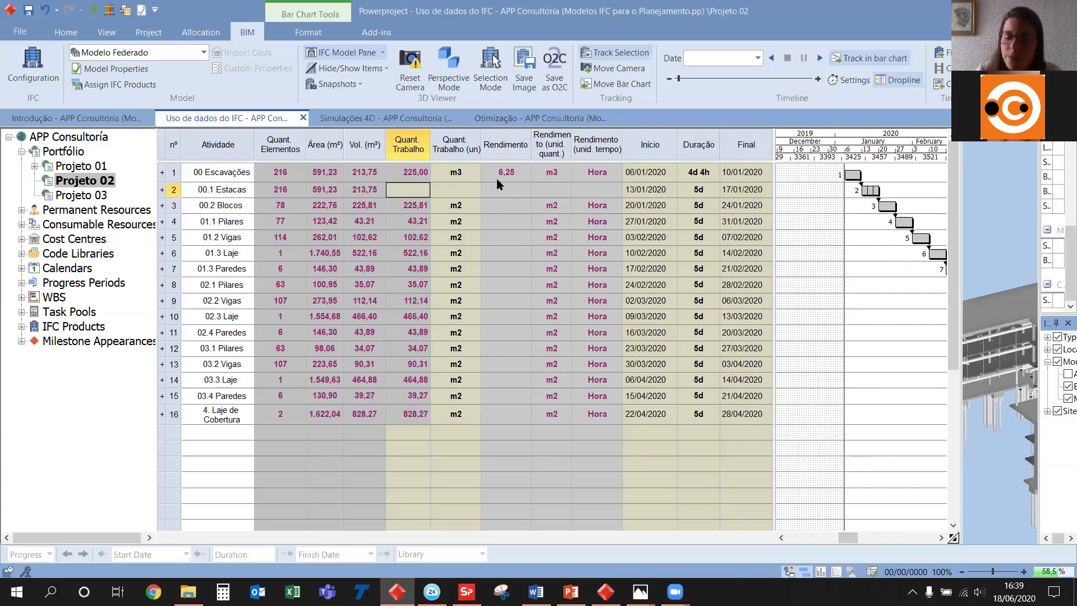
# Open the Simulações 4D view and enlarge the IFC model beside the bar chart so the building and its piles can be seen
pyautogui.click(391, 119)
pyautogui.moveTo(539, 152); pyautogui.dragTo(536, 152)
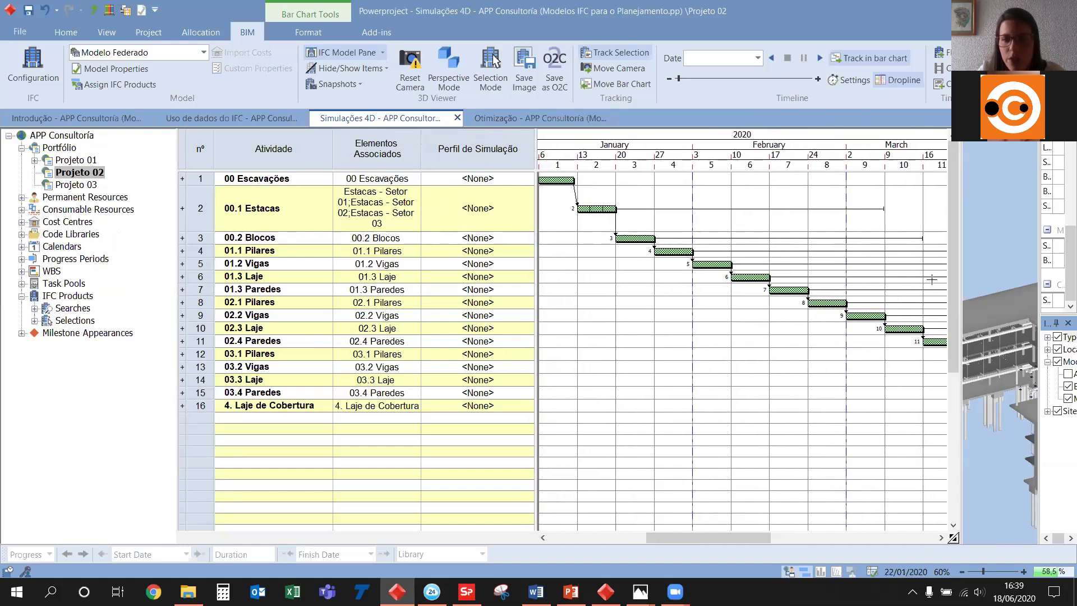
pyautogui.moveTo(711, 262); pyautogui.dragTo(711, 262)
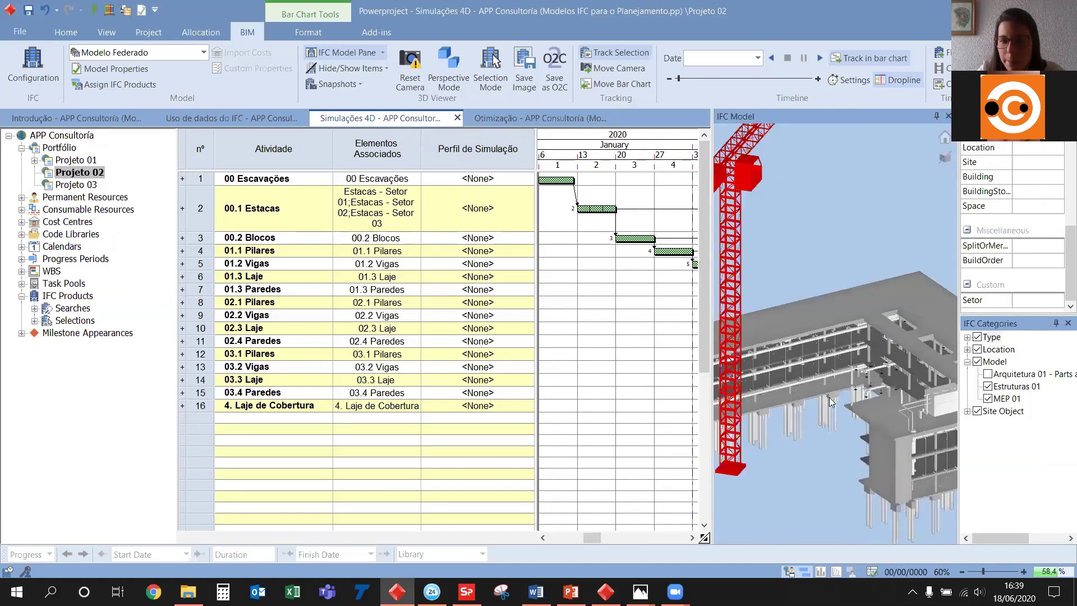
pyautogui.scroll(5, 760, 383)
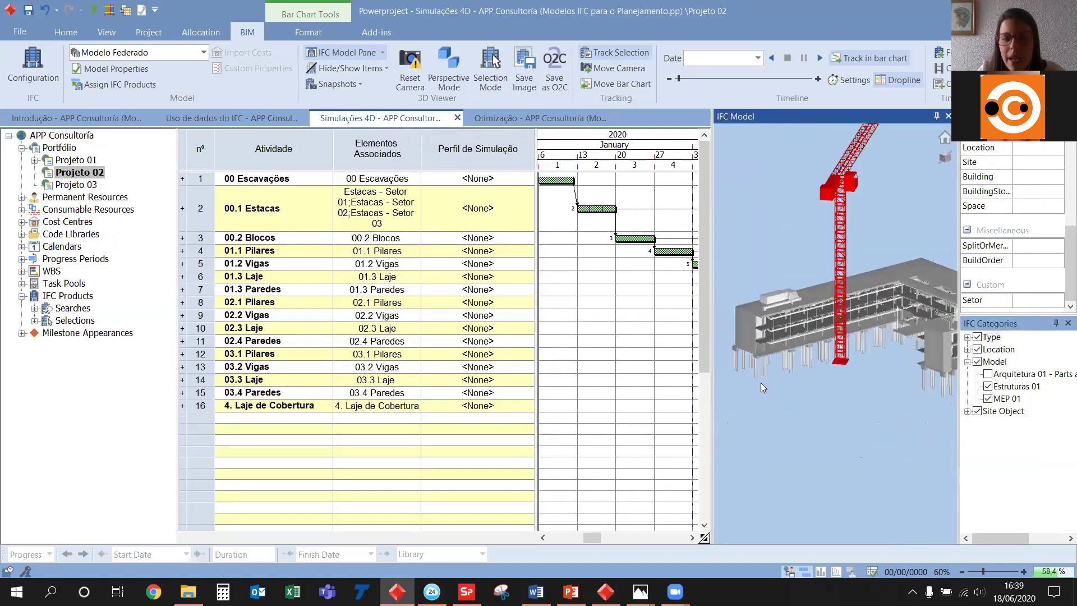
# Select a foundation pile at the building's corner and examine it together with the pile cap and the surrounding structure
pyautogui.click(771, 369)
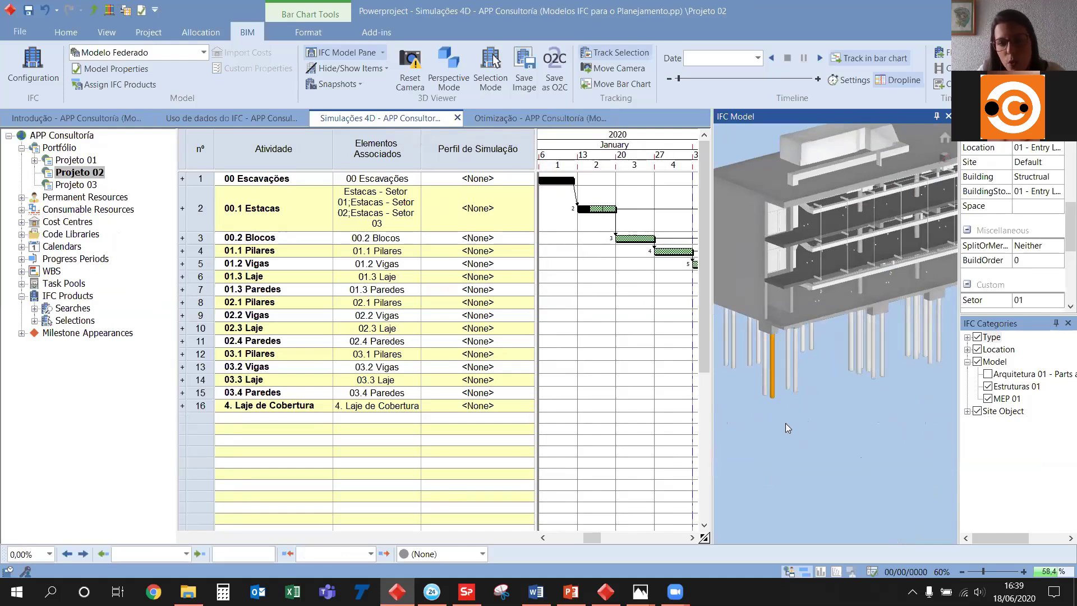
pyautogui.scroll(3, 767, 365)
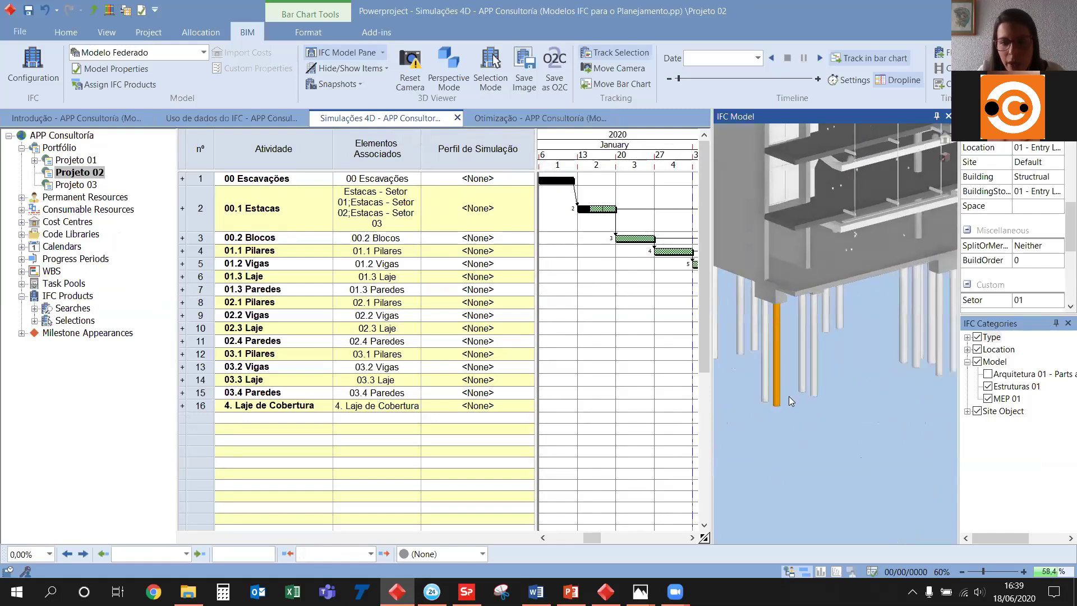
pyautogui.press('ctrl')
pyautogui.press('ctrl')
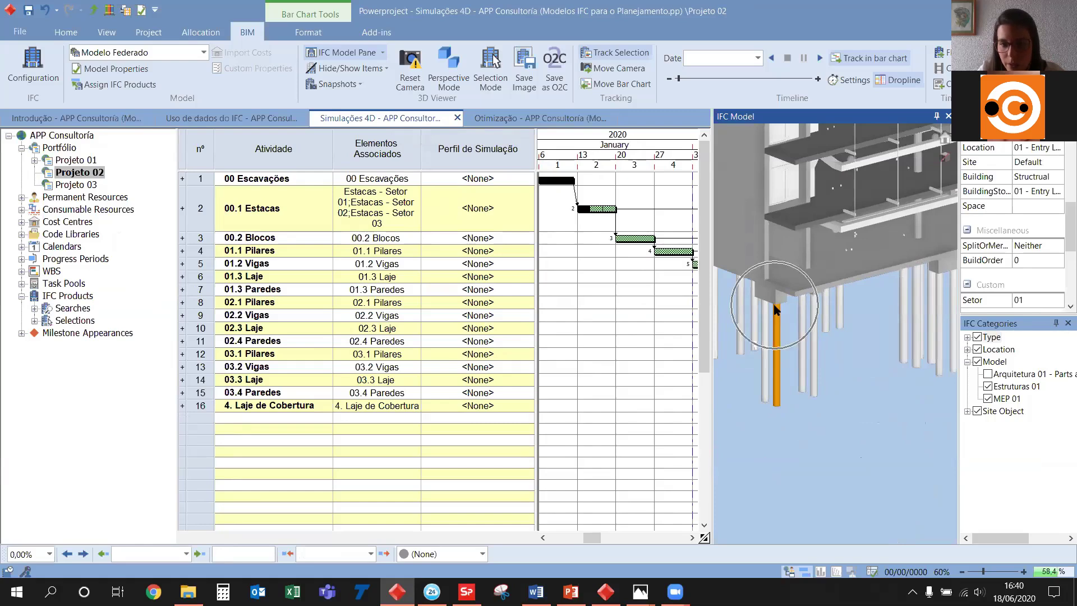
pyautogui.moveTo(793, 293); pyautogui.dragTo(793, 293)
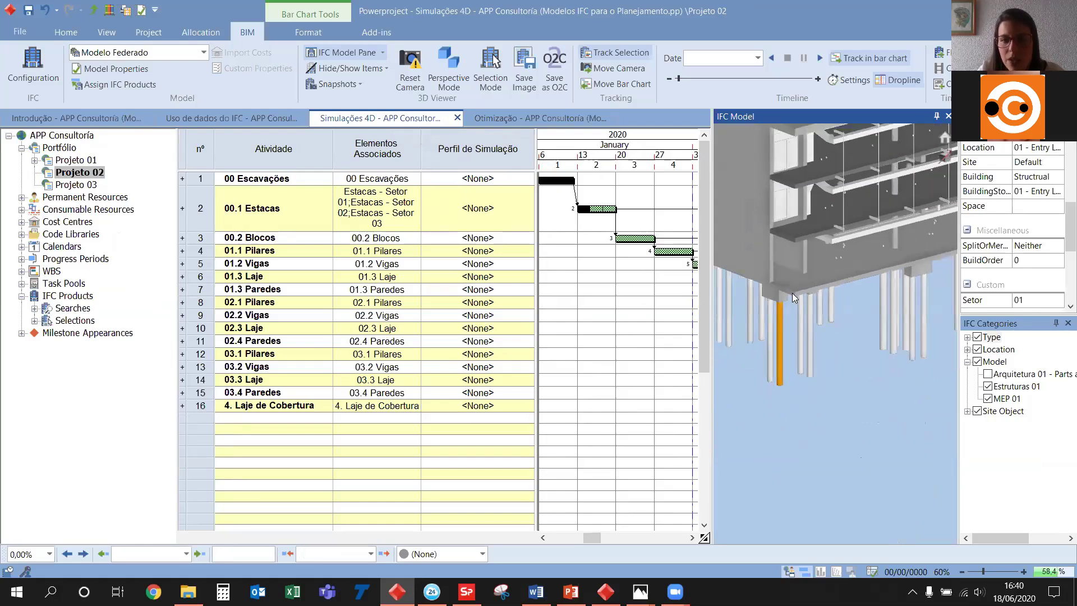
pyautogui.scroll(-5, 792, 292)
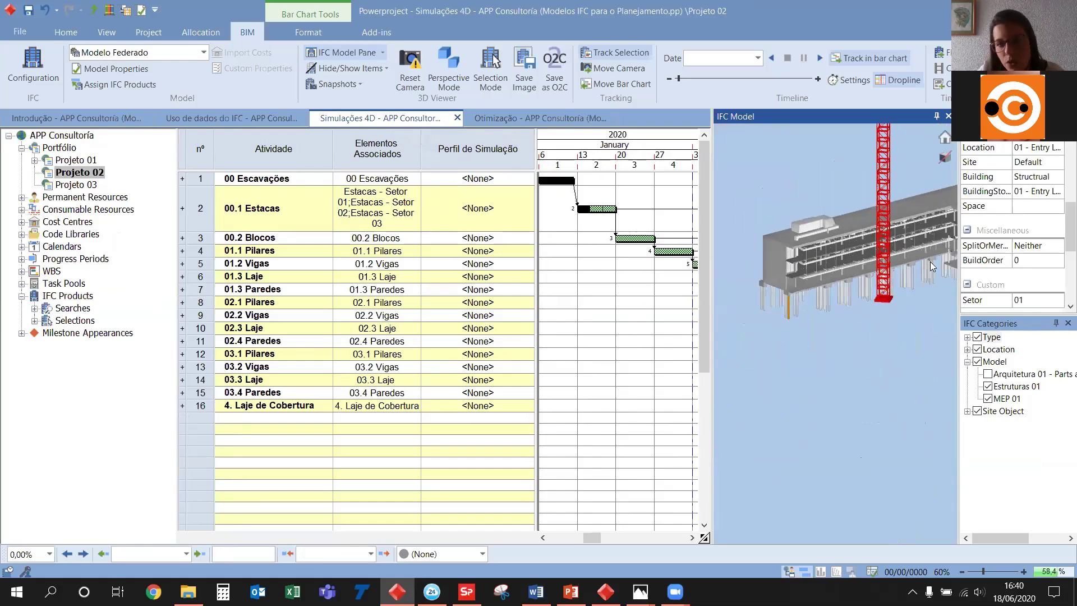
# Try the simulation profile Construir - para a direita on 00.2 Blocos and reset its Perfil de Simulação to <None>
pyautogui.click(528, 239)
pyautogui.click(528, 239)
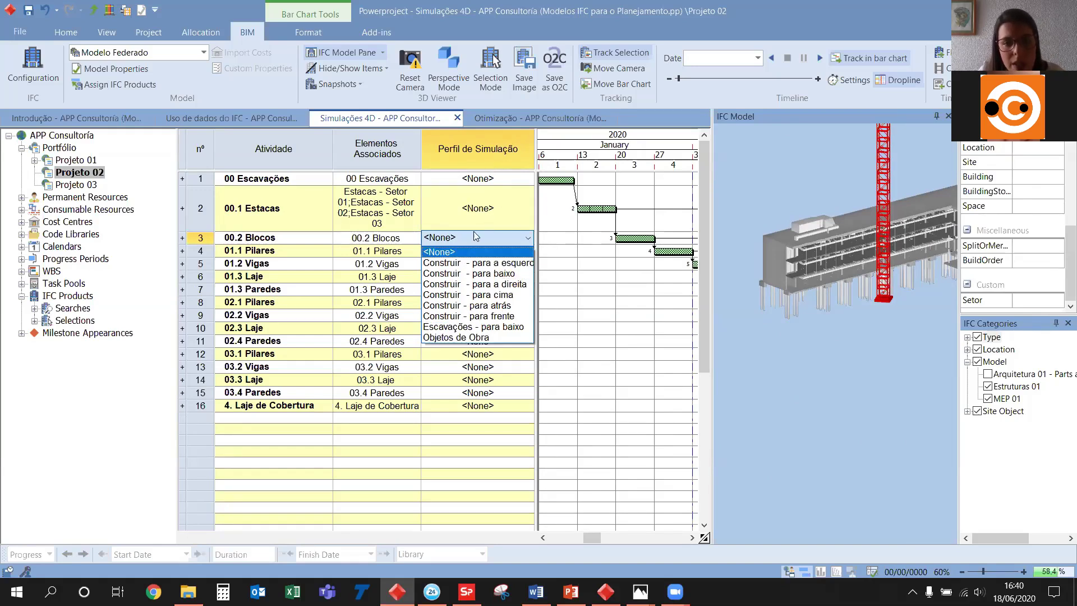
pyautogui.click(510, 284)
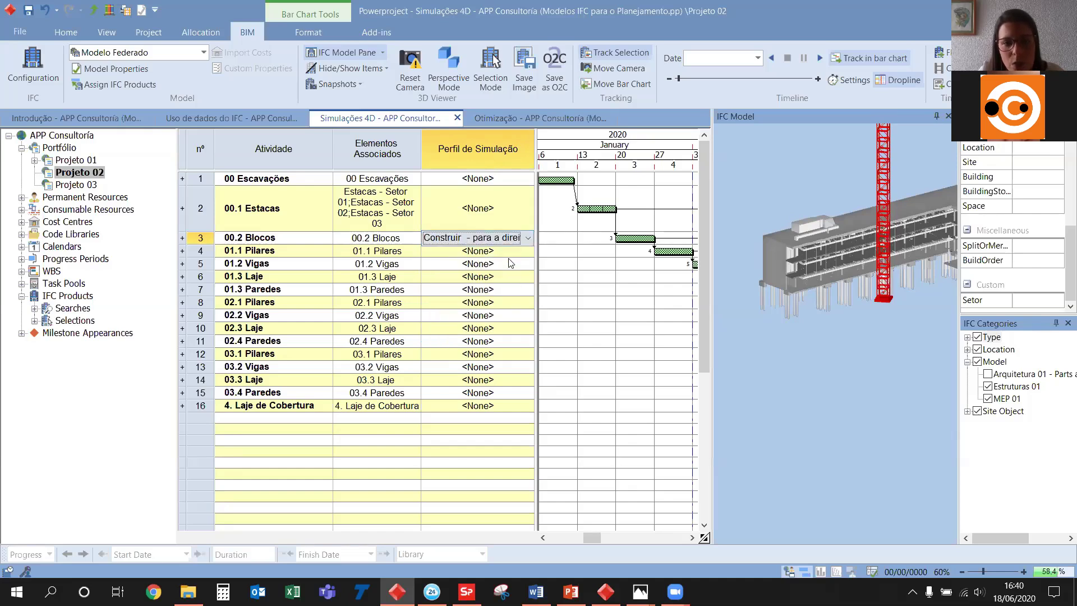
pyautogui.click(486, 240)
pyautogui.click(480, 254)
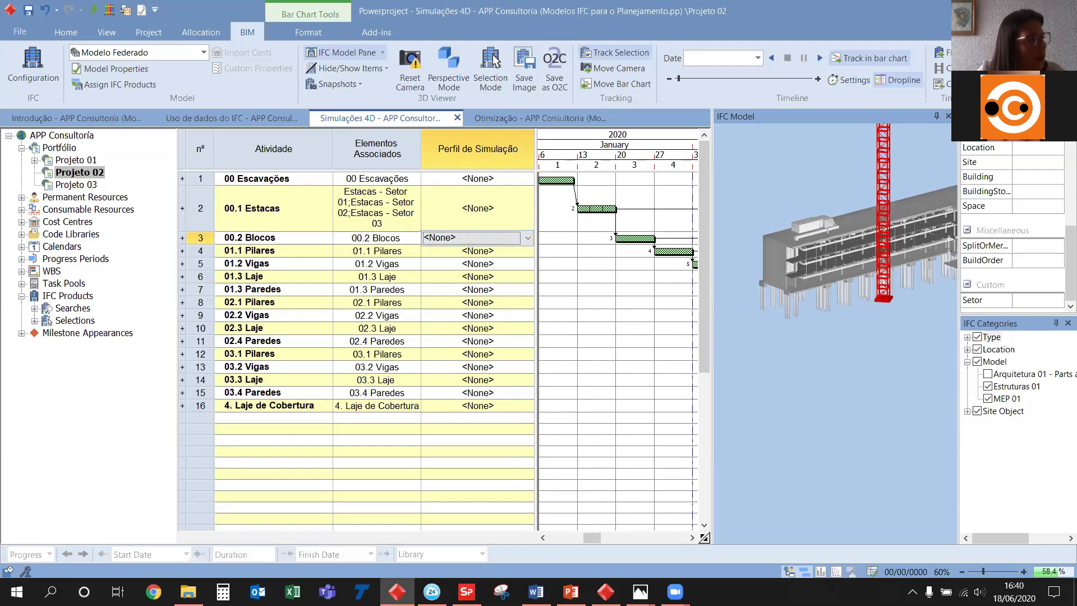
# Open the Otimização view, enlarge the bar chart and fit the whole building with its crane in the IFC model
pyautogui.click(518, 119)
pyautogui.moveTo(713, 193); pyautogui.dragTo(848, 190)
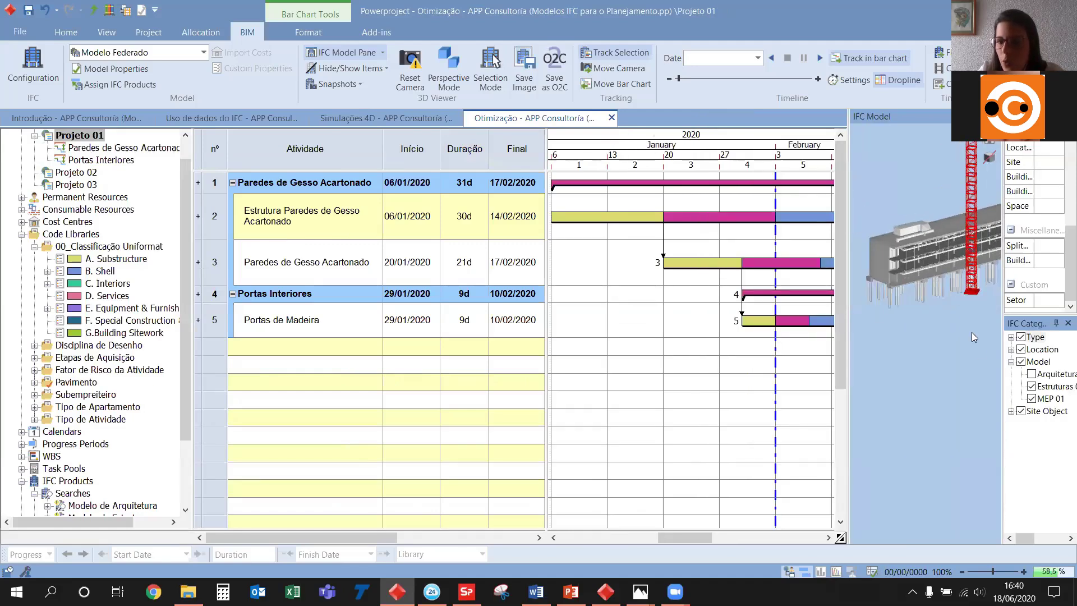
pyautogui.moveTo(960, 400); pyautogui.dragTo(929, 331)
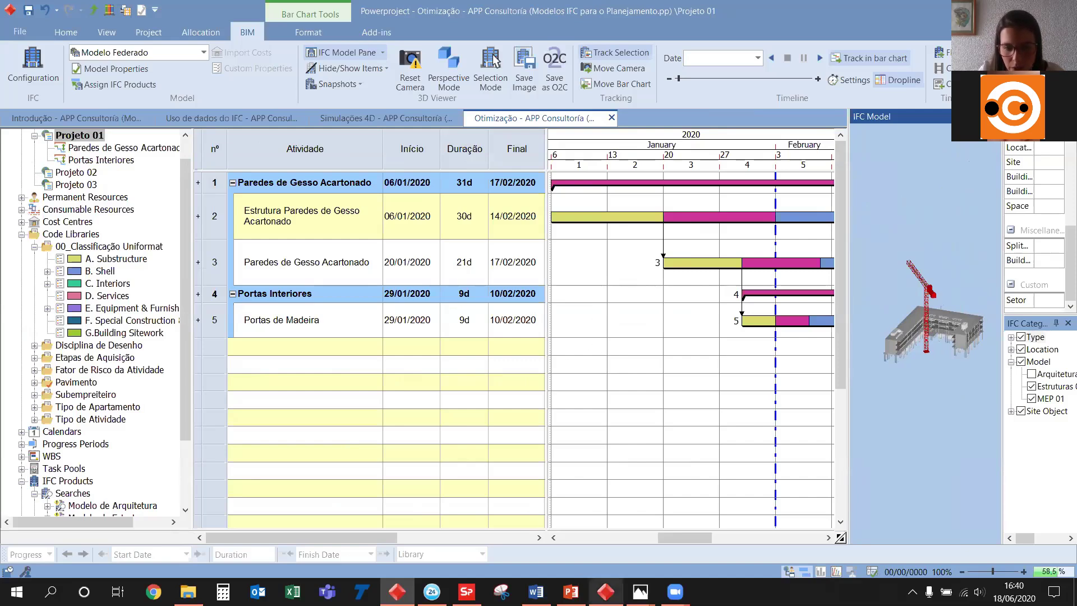
# Switch to the Fotos window with Automatização.PNG and restore it to a smaller window to examine the Planejamento 4D (BIM) diagram
pyautogui.moveTo(640, 592)
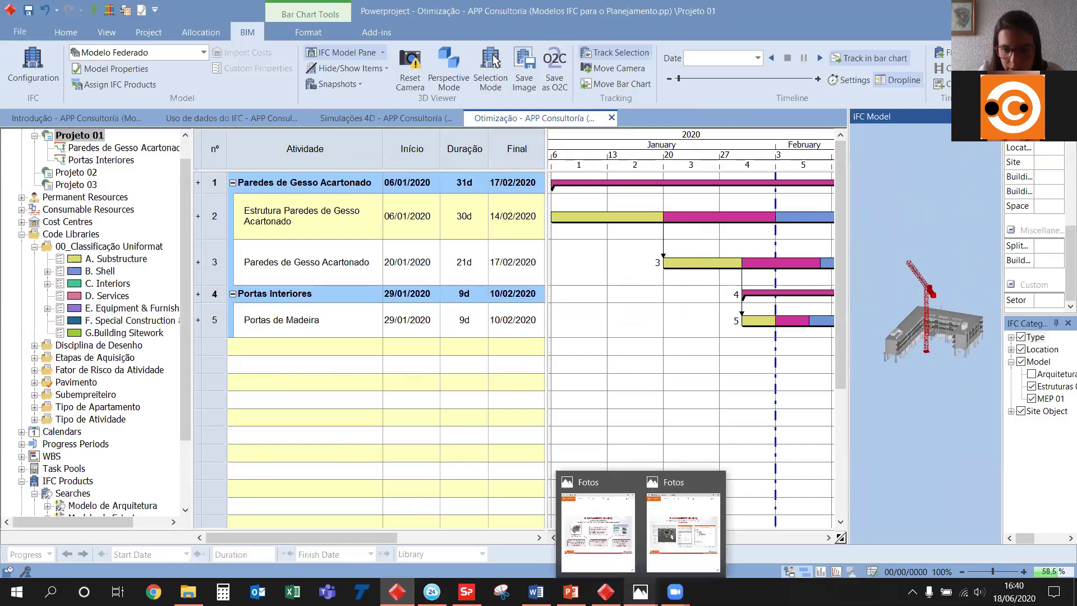
pyautogui.click(613, 548)
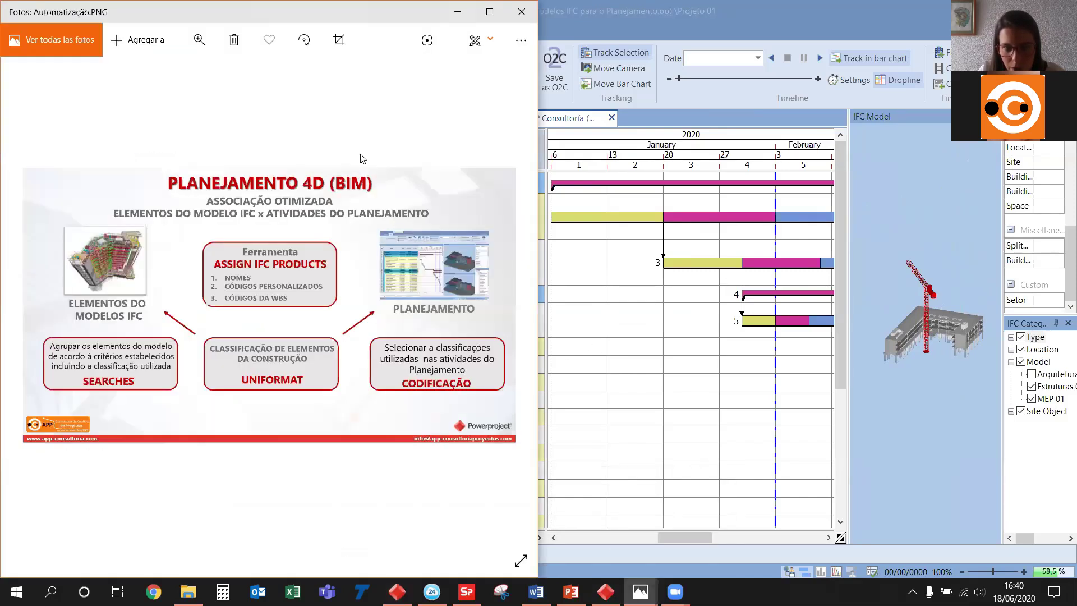
pyautogui.doubleClick(321, 21)
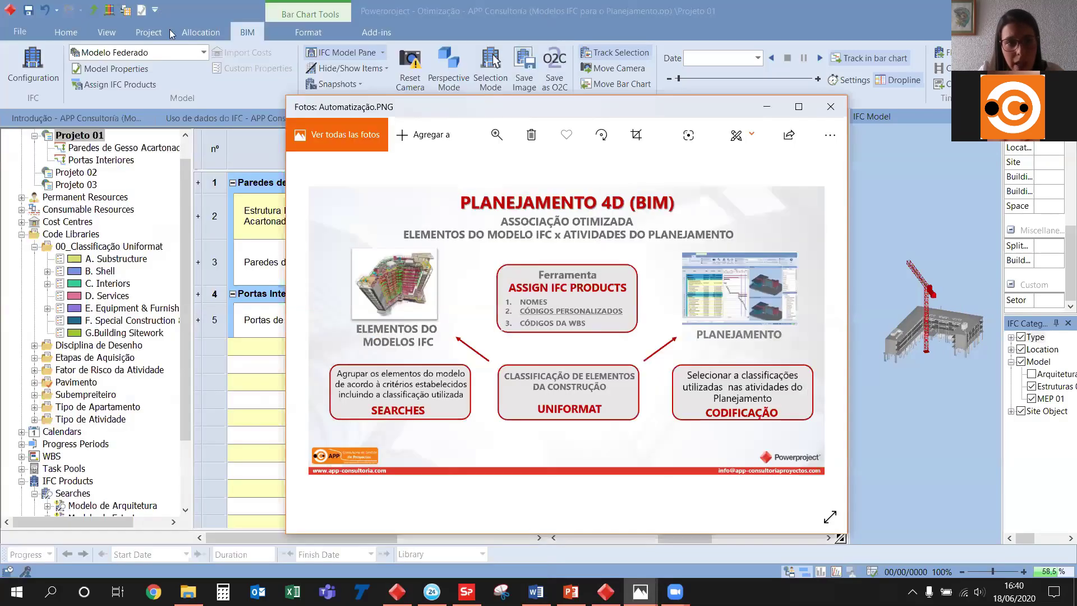
# Return to Powerproject and review the matching criteria for automatic IFC product assignment, closing the dialog without assigning anything
pyautogui.click(114, 85)
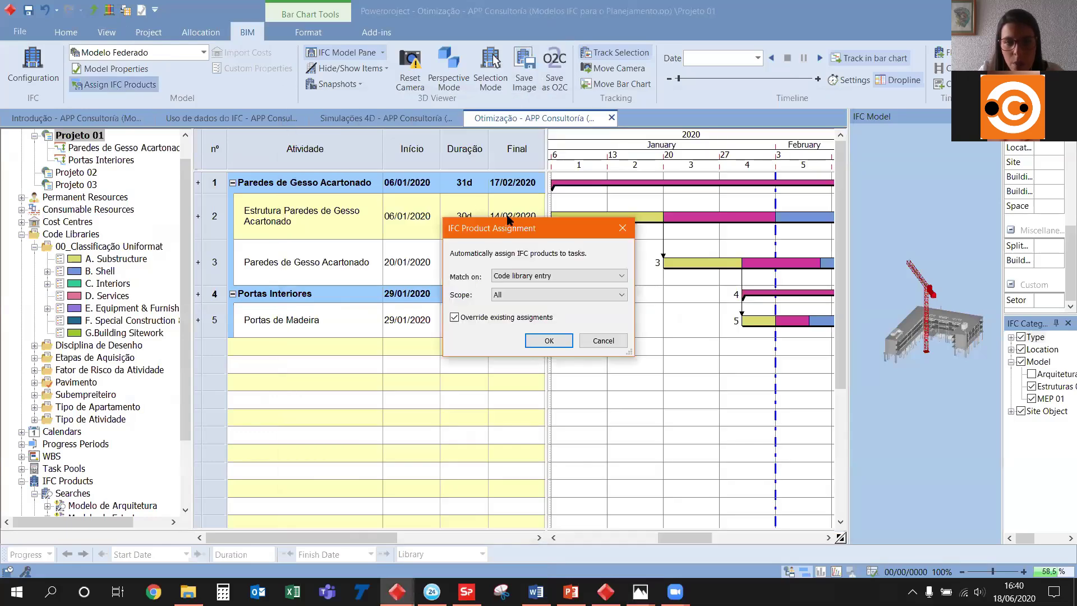
pyautogui.moveTo(508, 219); pyautogui.dragTo(467, 202)
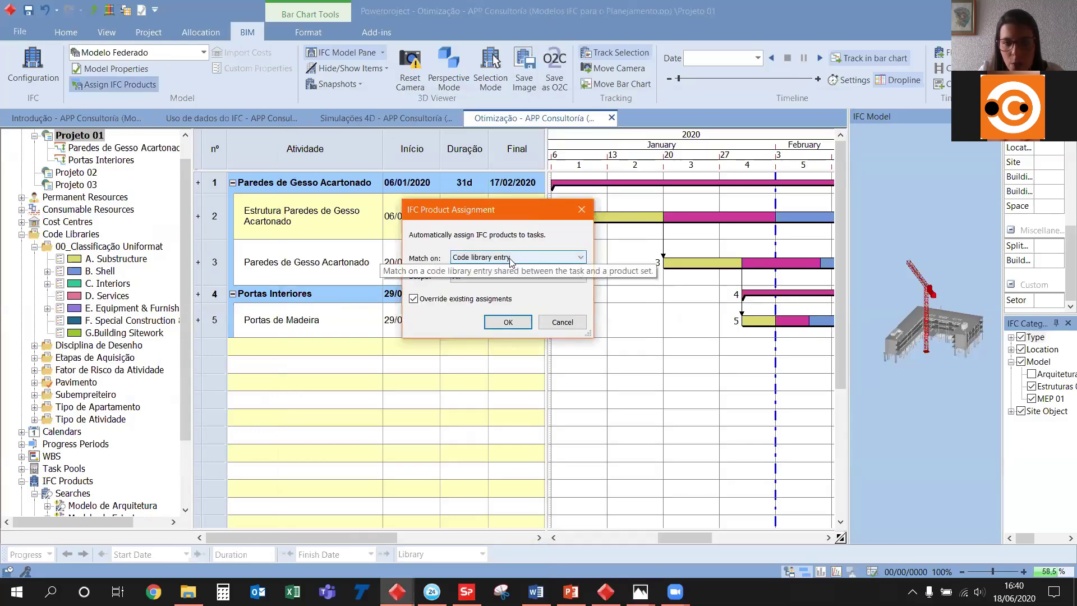
pyautogui.click(511, 257)
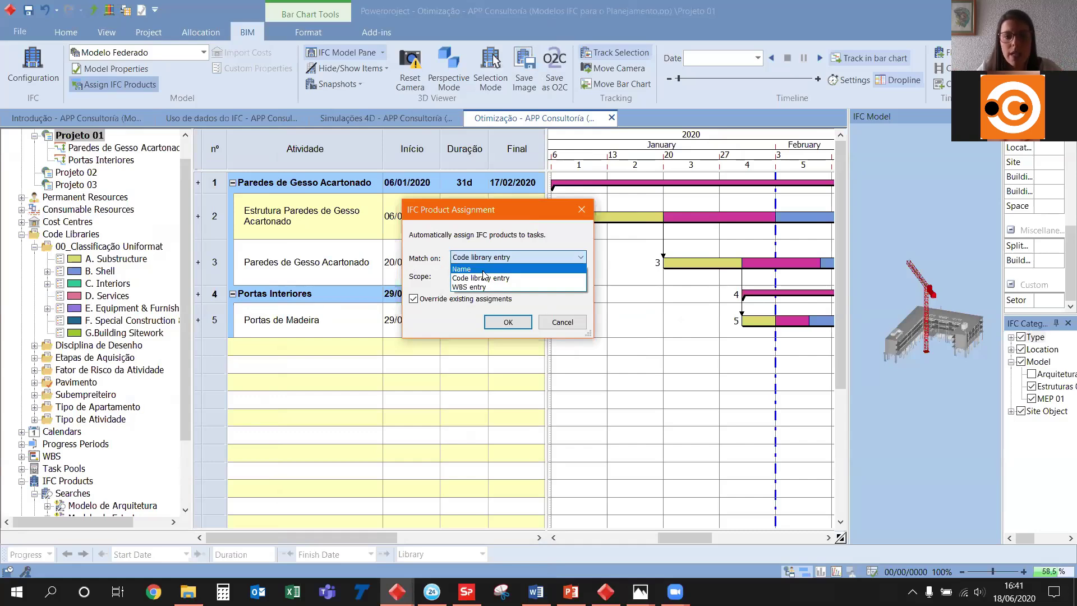
pyautogui.moveTo(471, 269); pyautogui.dragTo(45, 257)
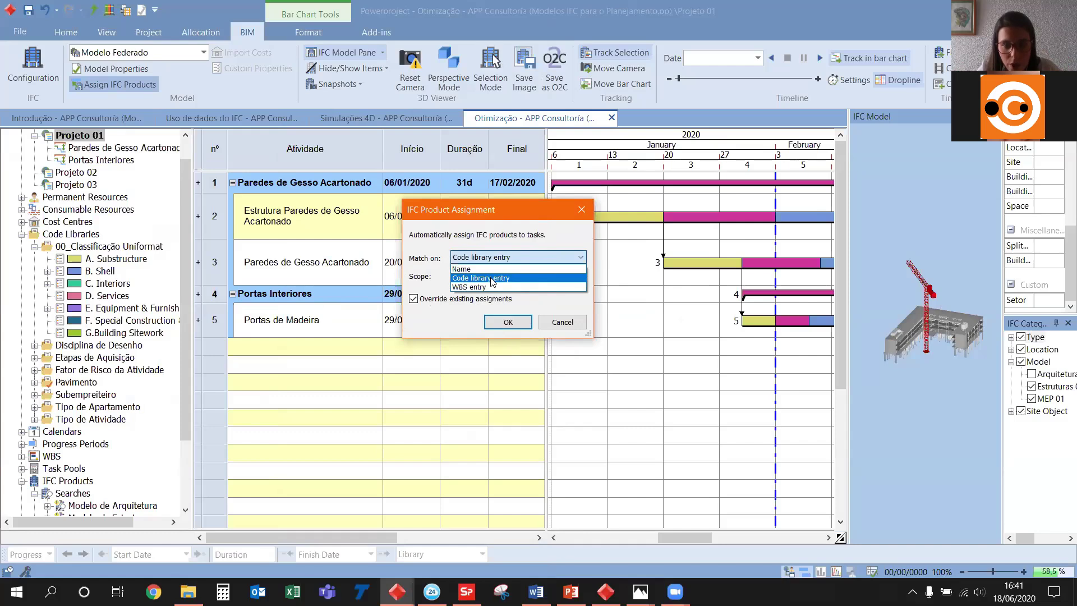
pyautogui.click(583, 216)
pyautogui.click(583, 215)
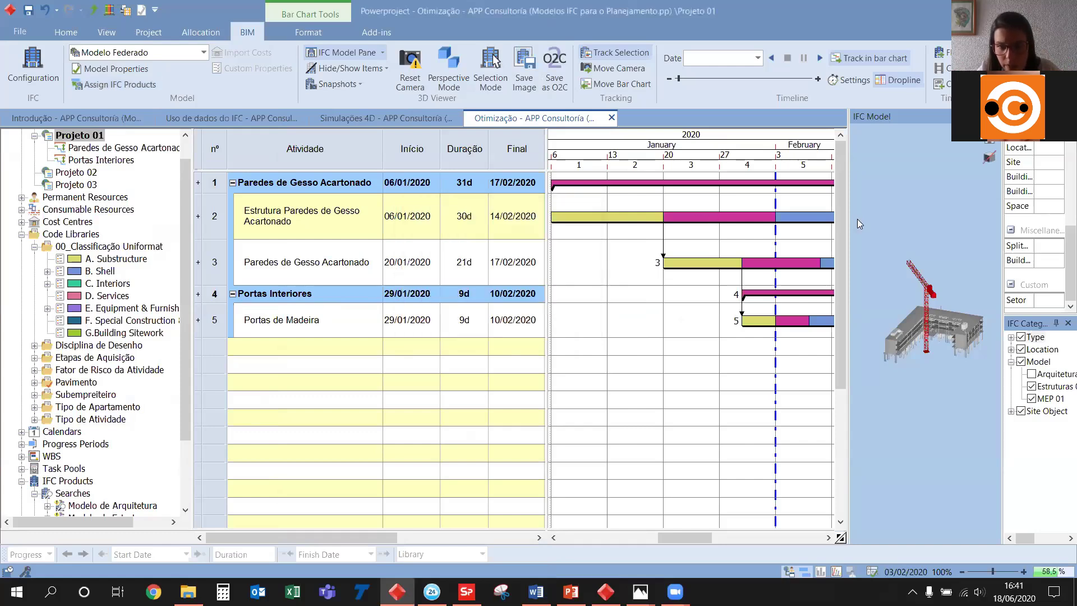
# Enlarge the bar chart and compress its time scale to show the full task bars of Projeto 01
pyautogui.moveTo(965, 217); pyautogui.dragTo(921, 217)
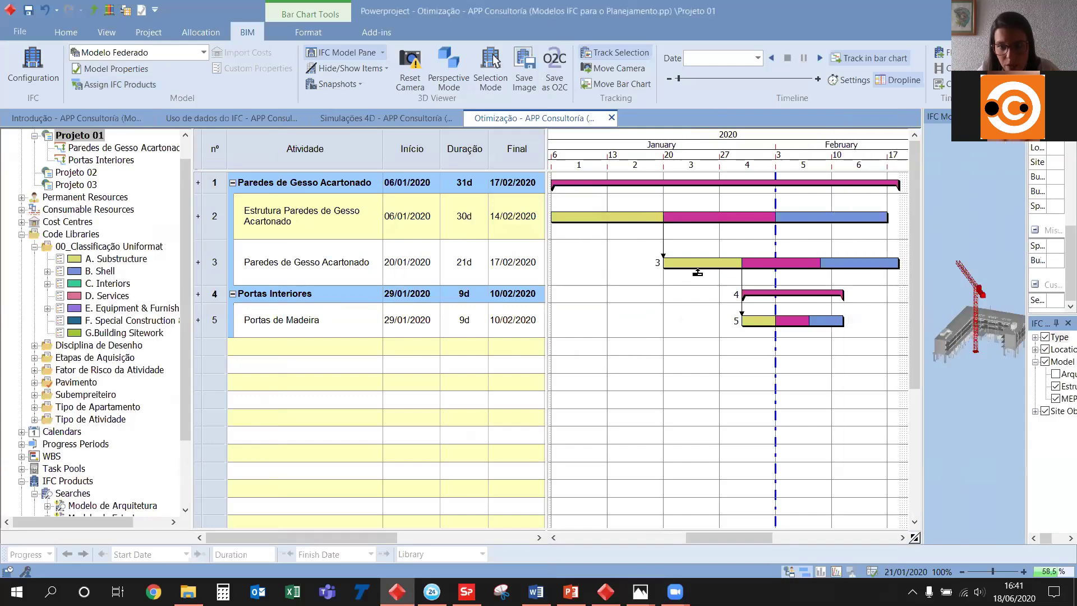
pyautogui.keyDown('ctrl'); pyautogui.scroll(-2, 677, 218); pyautogui.keyUp('ctrl')
pyautogui.scroll(-1, 620, 277)
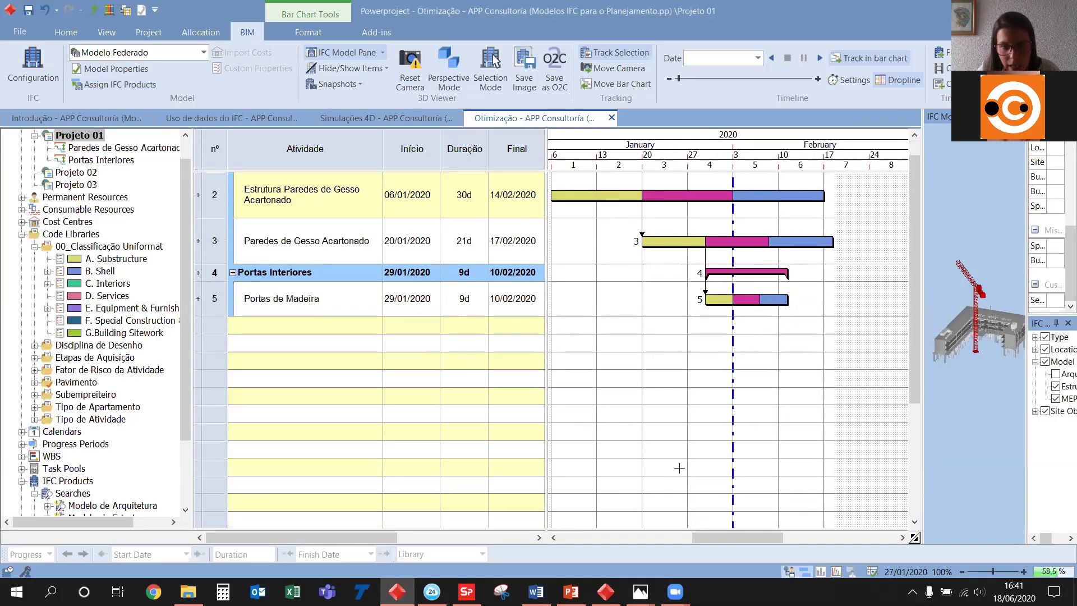
pyautogui.scroll(1, 620, 276)
pyautogui.moveTo(717, 540); pyautogui.dragTo(712, 540)
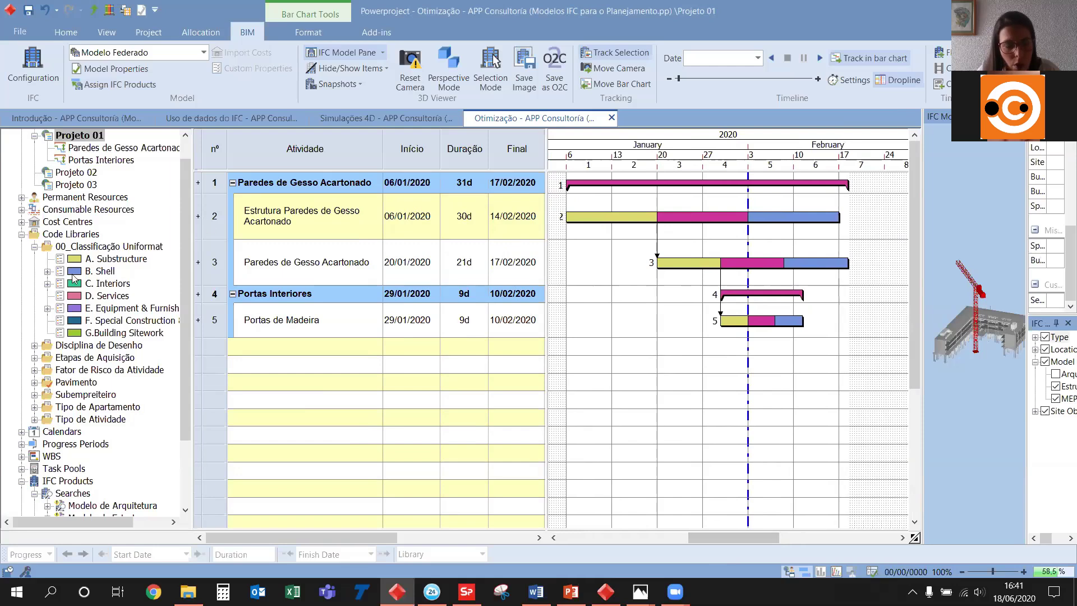
# Collapse the 00_Classificação Uniformat code library and expand Pavimento to show its floor codes
pyautogui.click(34, 246)
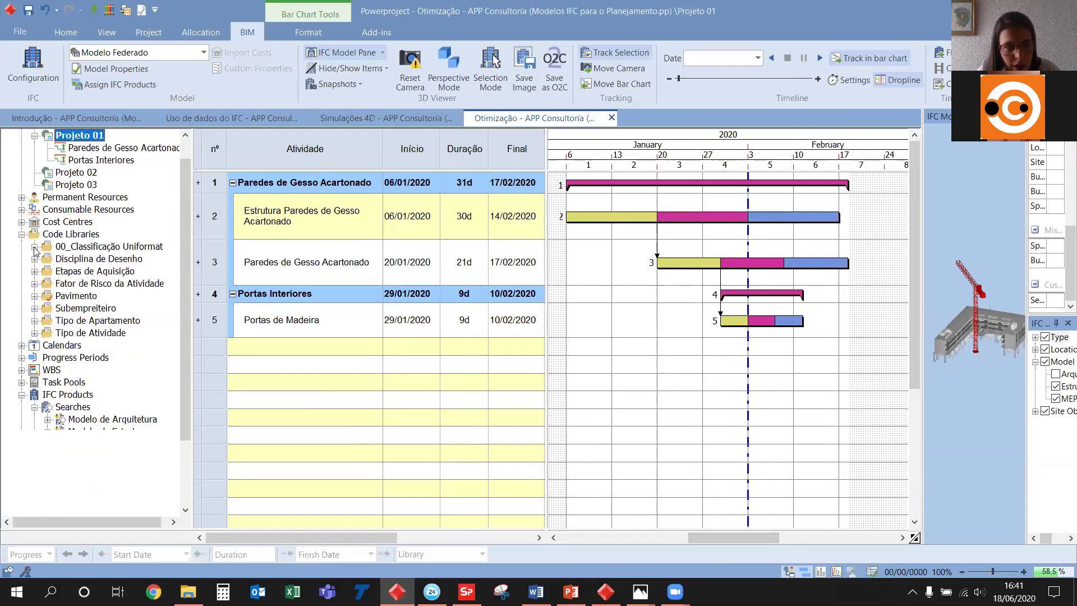
pyautogui.click(60, 297)
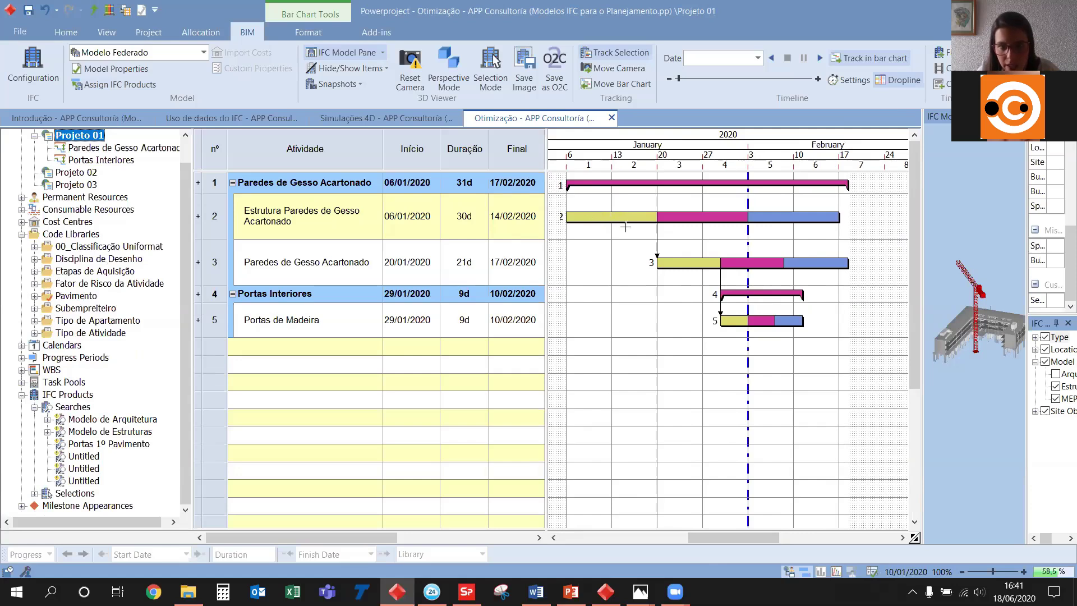
pyautogui.click(34, 295)
pyautogui.click(90, 324)
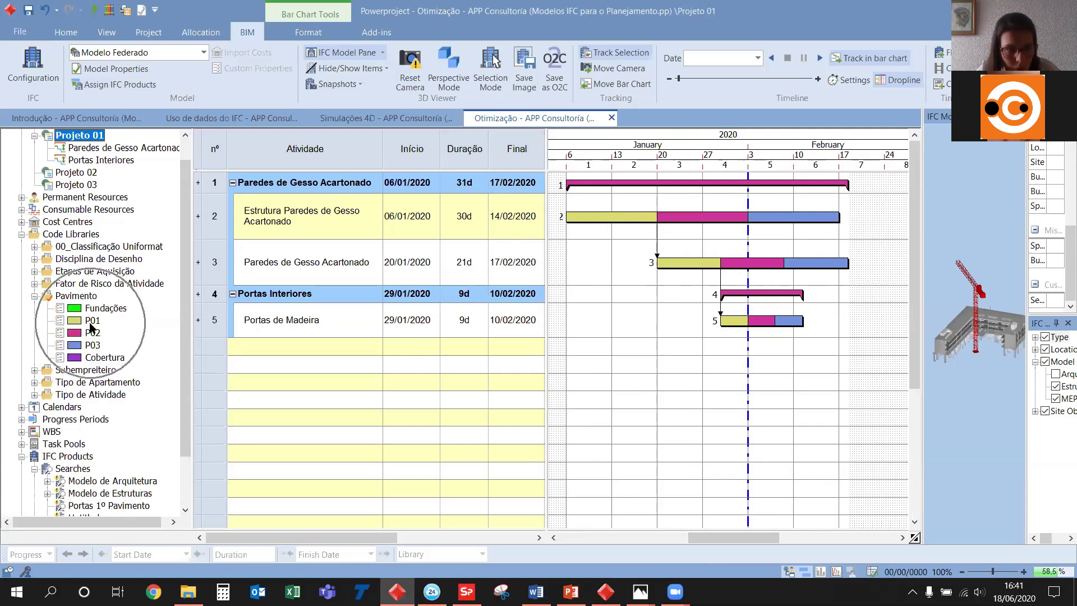
pyautogui.click(96, 333)
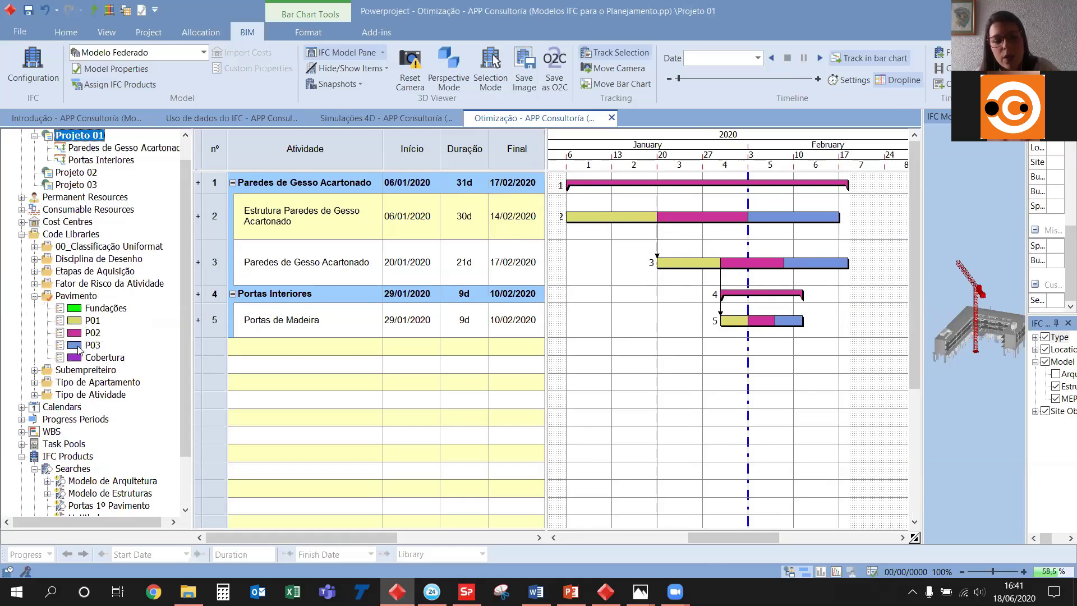
# Review the codes assigned to the P01 task of Estrutura Paredes de Gesso Acartonado and close its properties
pyautogui.doubleClick(602, 217)
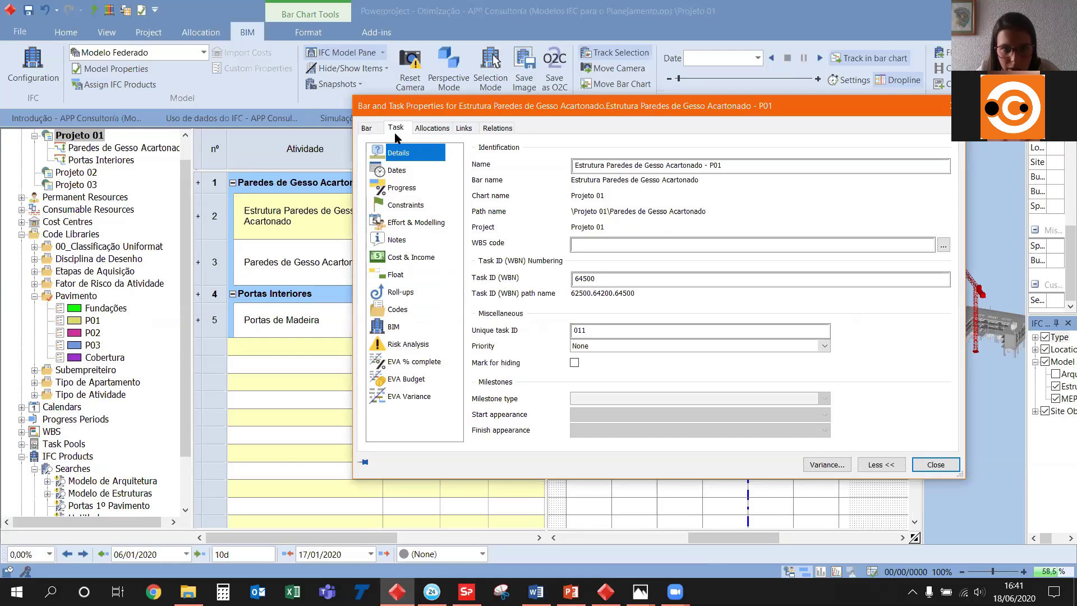
pyautogui.click(398, 309)
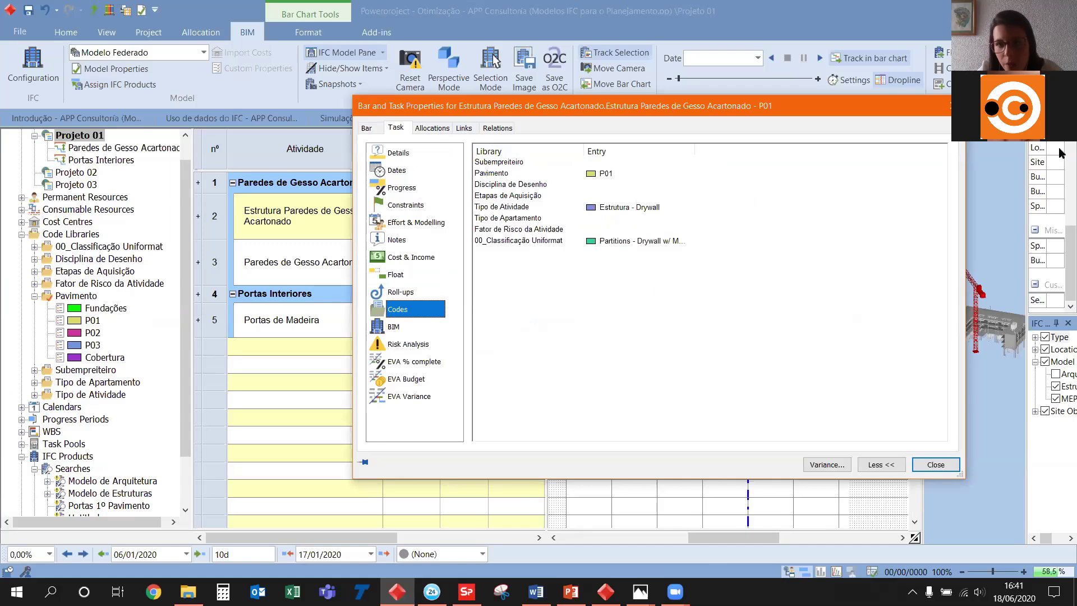
pyautogui.click(947, 107)
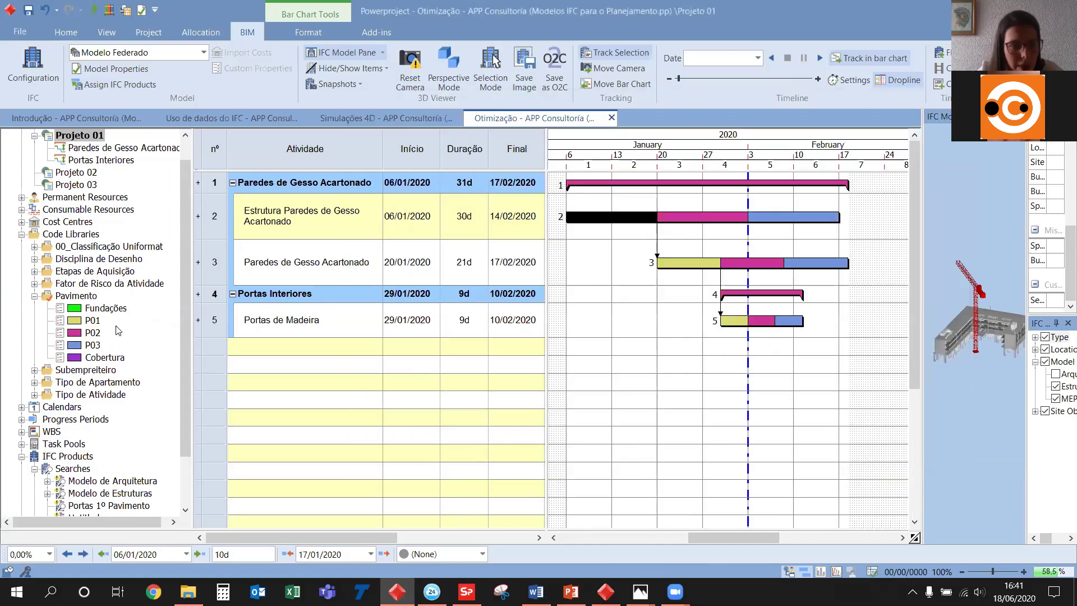
# Open the code breakdown structure of the P01 entry in the Pavimento library
pyautogui.rightClick(96, 323)
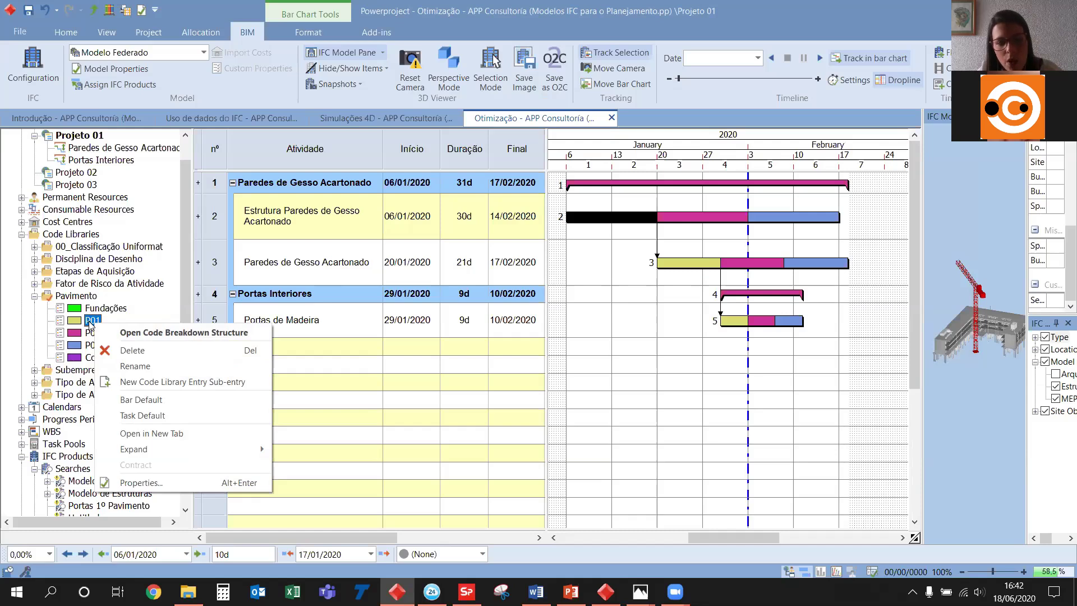
pyautogui.click(212, 333)
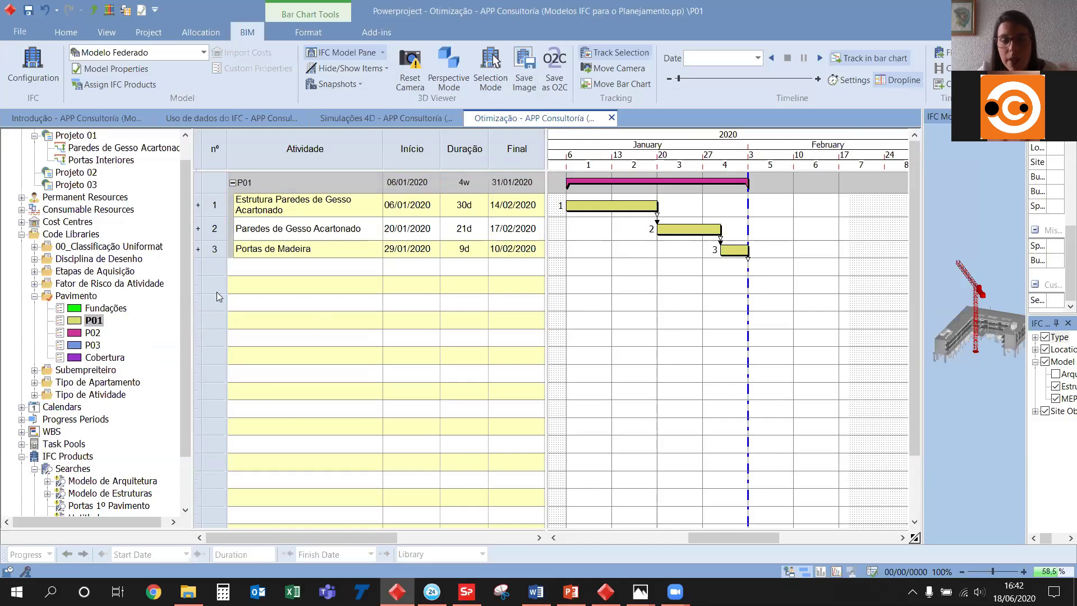
# Leave the P01 code breakdown and open the Paredes de Gesso Acartonado chart of Projeto 01
pyautogui.scroll(1, 99, 274)
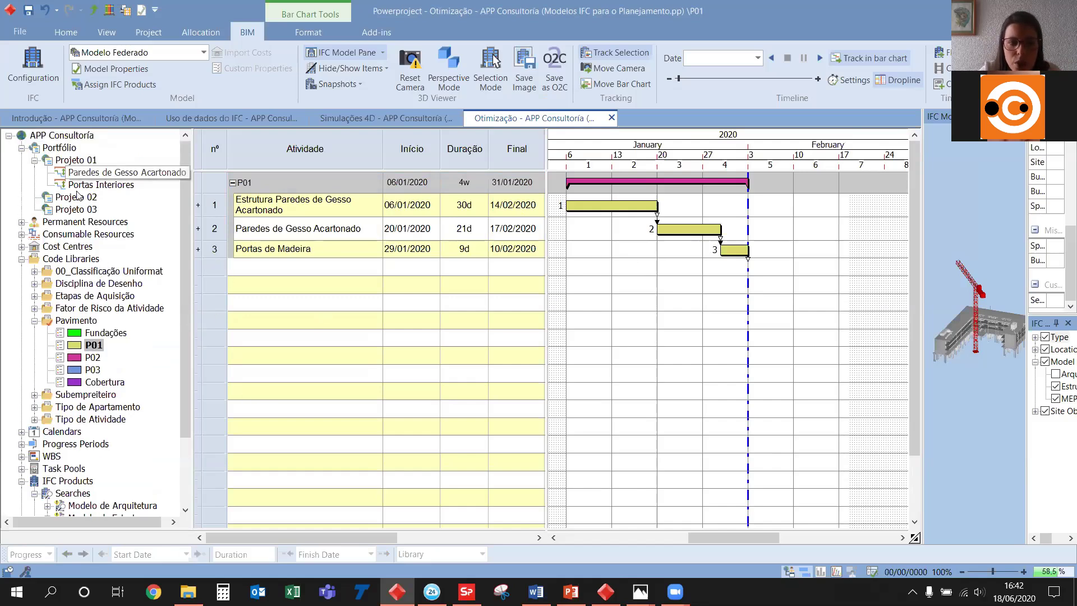
pyautogui.doubleClick(79, 198)
pyautogui.click(84, 208)
pyautogui.doubleClick(97, 172)
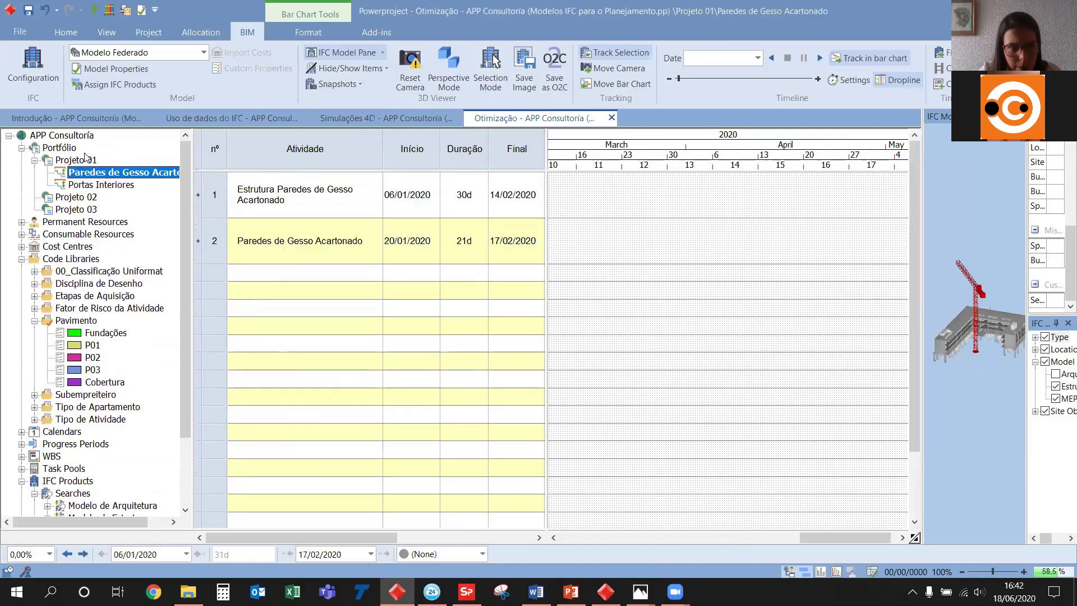
# Open the Projeto 01 chart, then switch to Photos to view Automatização.PNG and move its window clear of the project tree
pyautogui.doubleClick(81, 160)
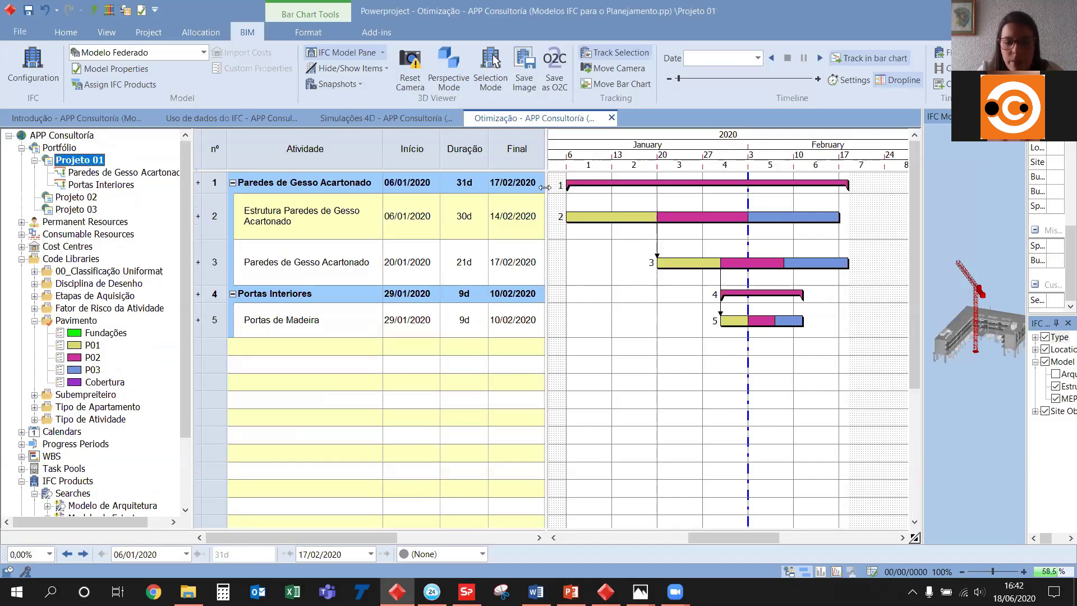
pyautogui.click(640, 591)
pyautogui.click(600, 518)
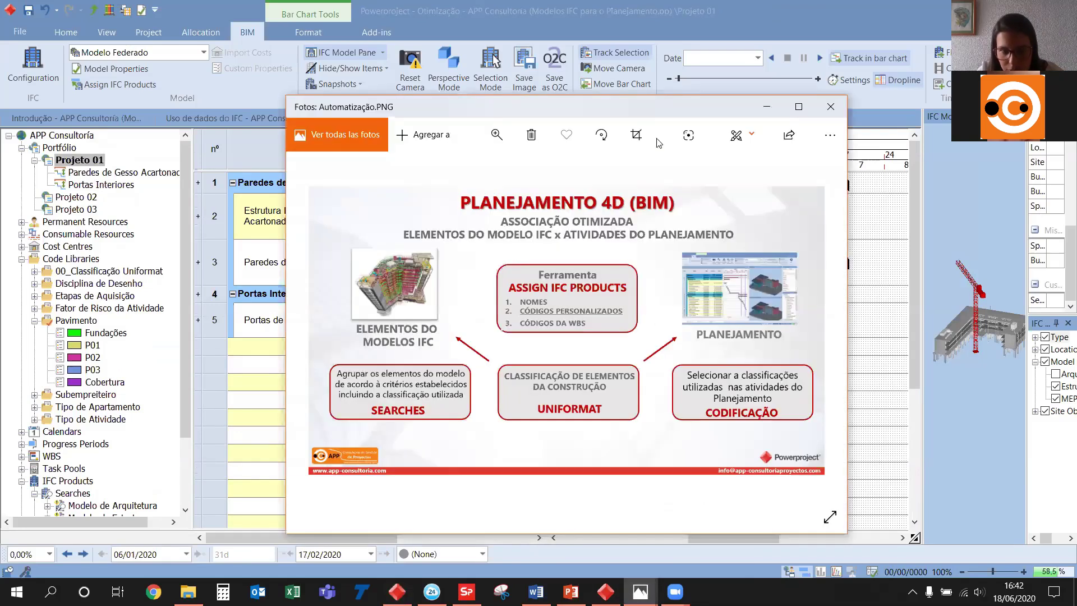
pyautogui.moveTo(692, 107); pyautogui.dragTo(796, 57)
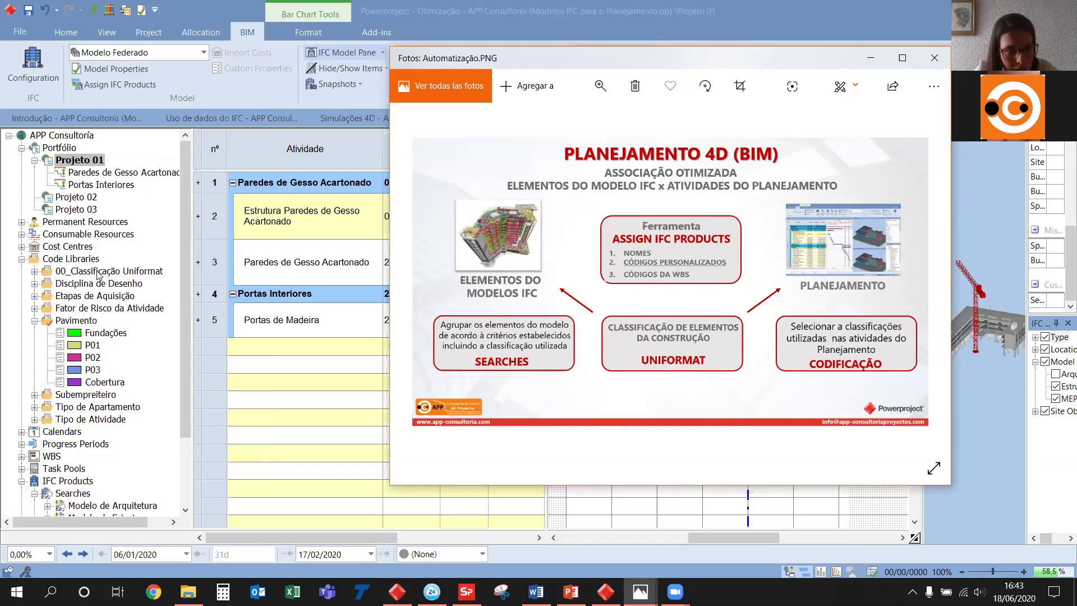
# Return to Powerproject, expand the 00_Classificação Uniformat code library and collapse the Pavimento library
pyautogui.click(35, 271)
pyautogui.click(34, 271)
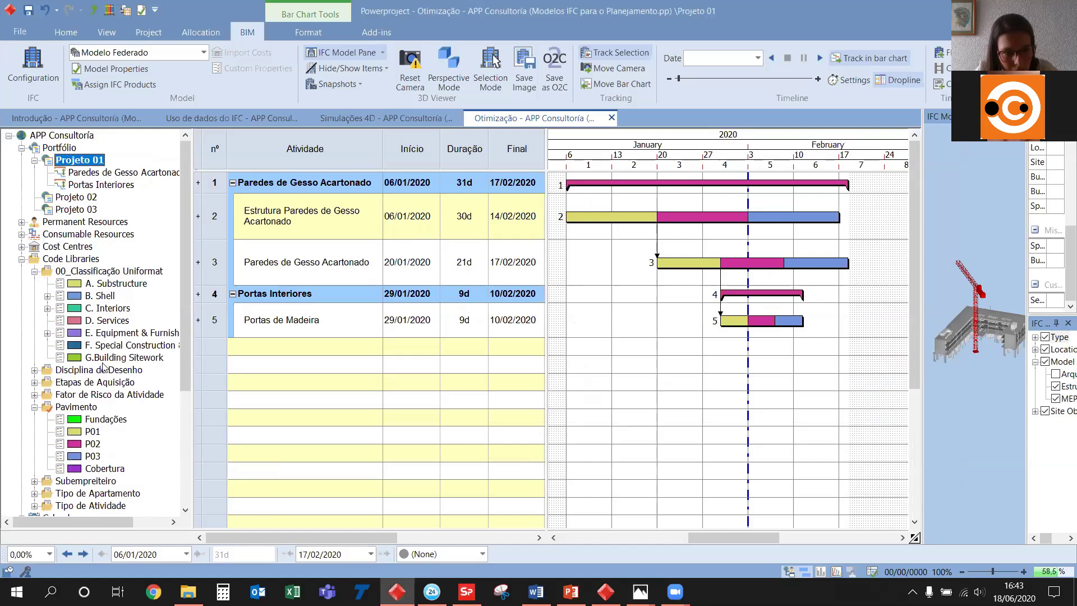
pyautogui.click(35, 408)
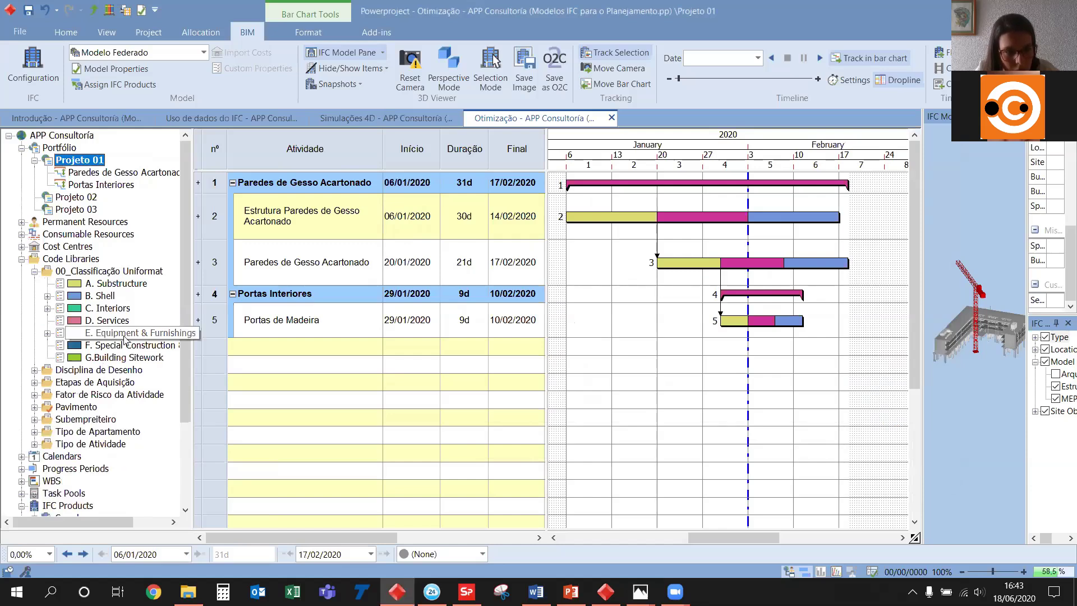
# Expand the Modelo de Arquitetura search under IFC Products and its Paredes Externas sub-entry
pyautogui.scroll(-3, 169, 330)
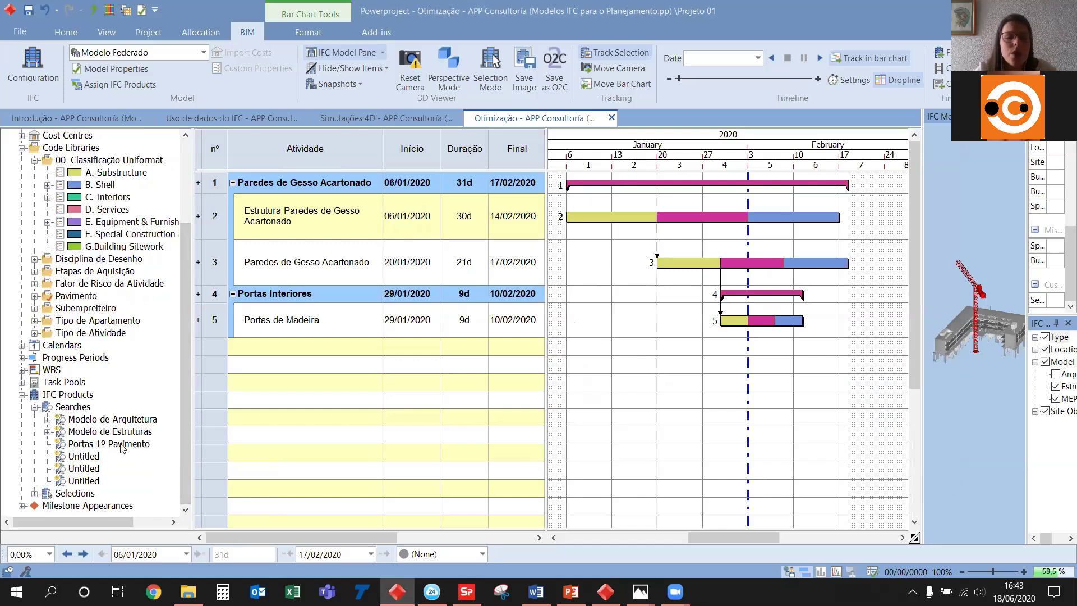
pyautogui.rightClick(122, 445)
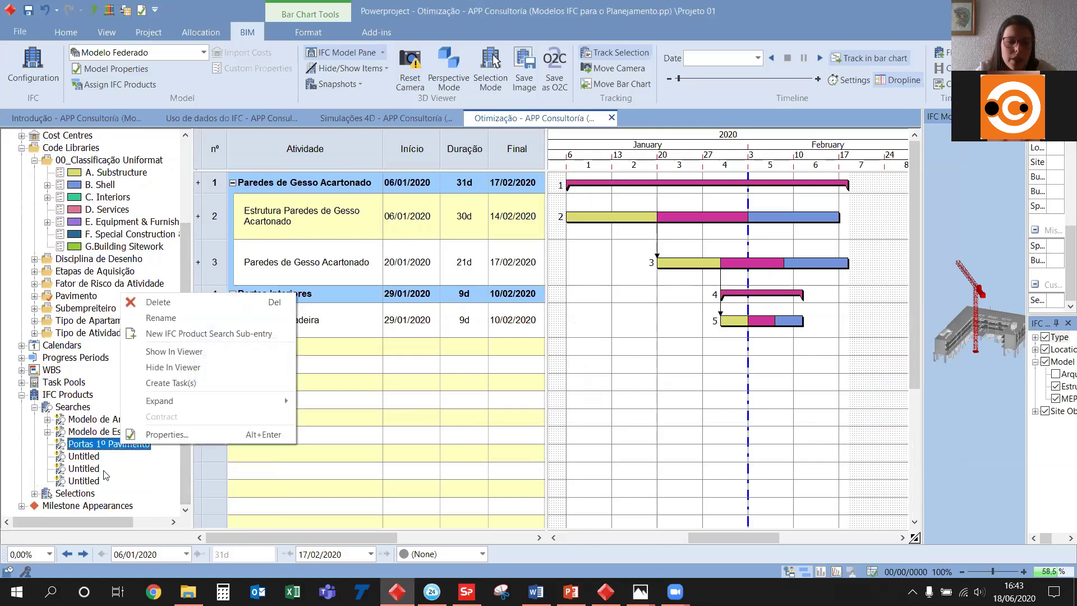
pyautogui.press('Escape')
pyautogui.click(48, 419)
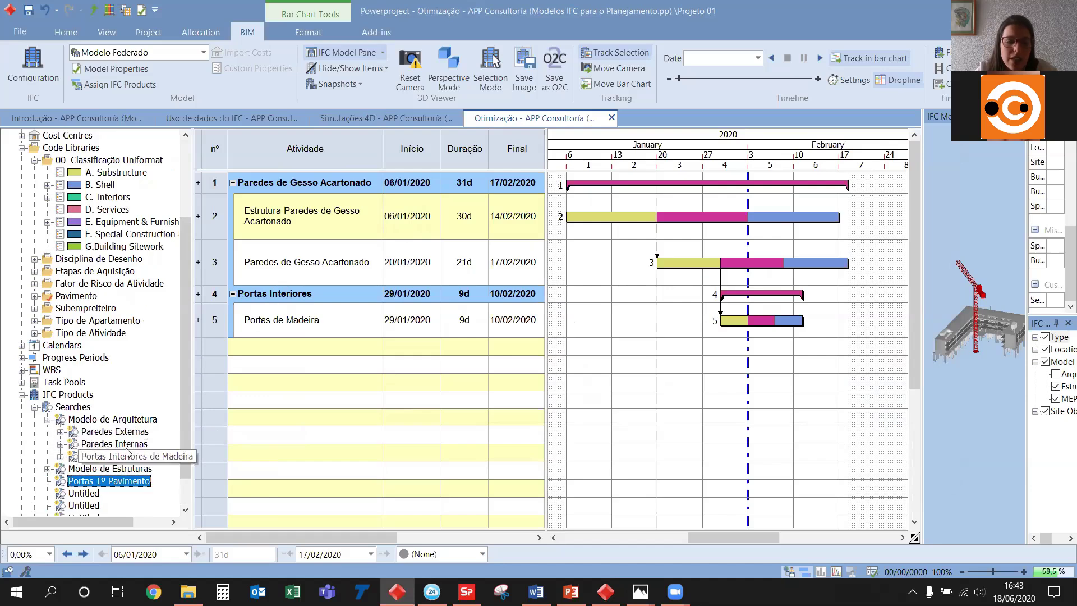
pyautogui.click(60, 432)
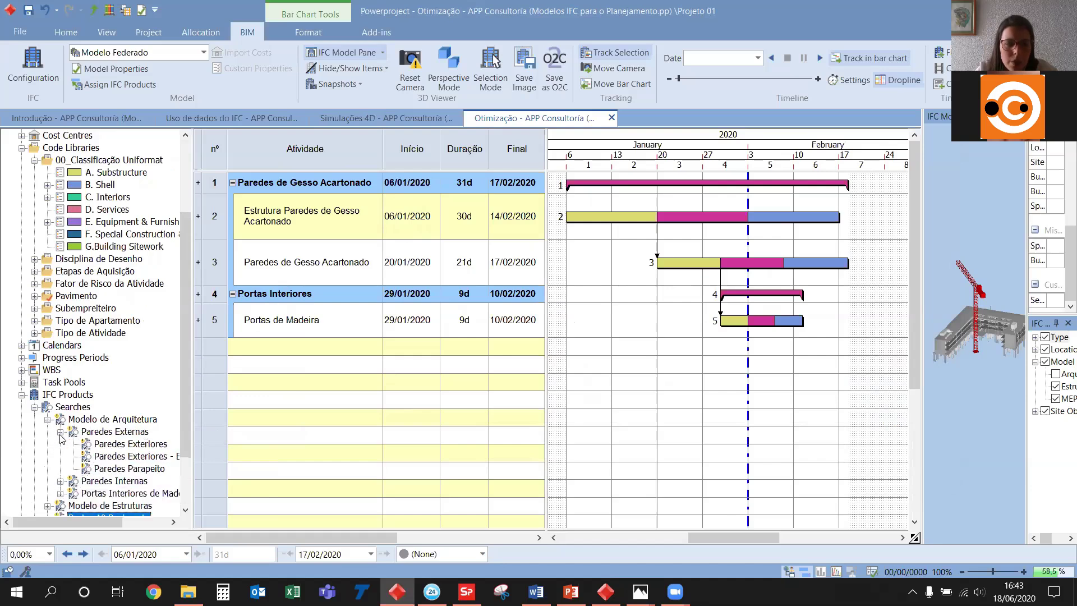
# Review the search criteria and details of the Paredes Exteriores product search, and close its properties
pyautogui.rightClick(127, 446)
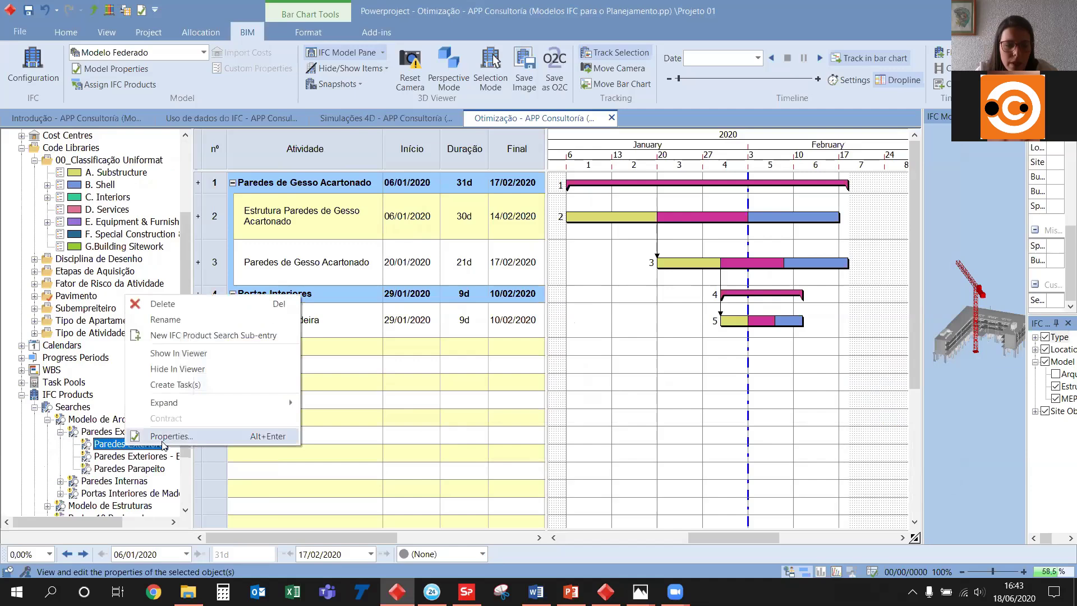
pyautogui.click(224, 436)
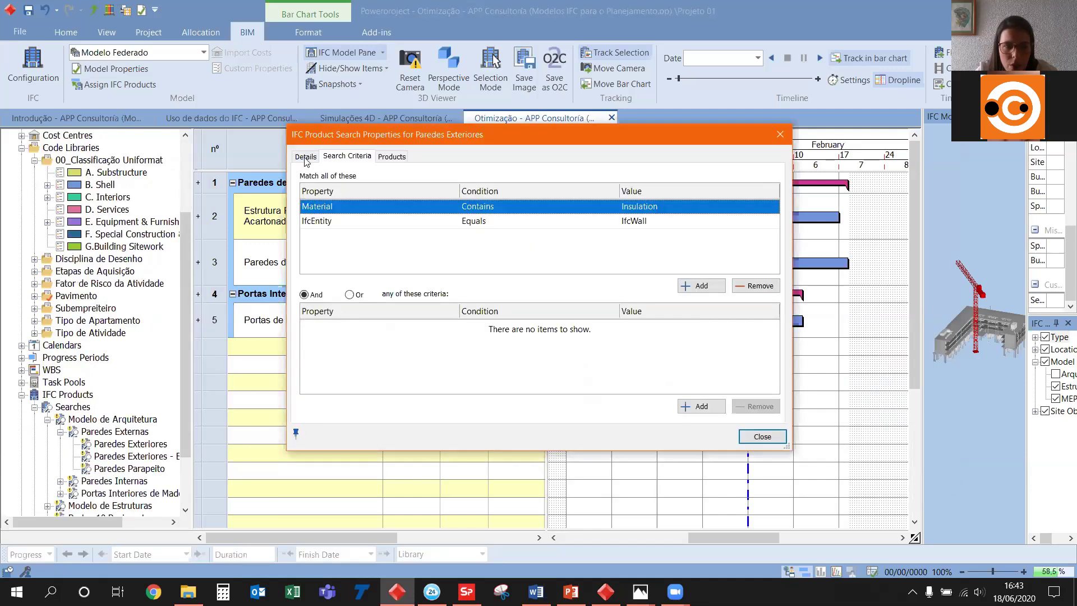
pyautogui.click(306, 157)
pyautogui.press('Escape')
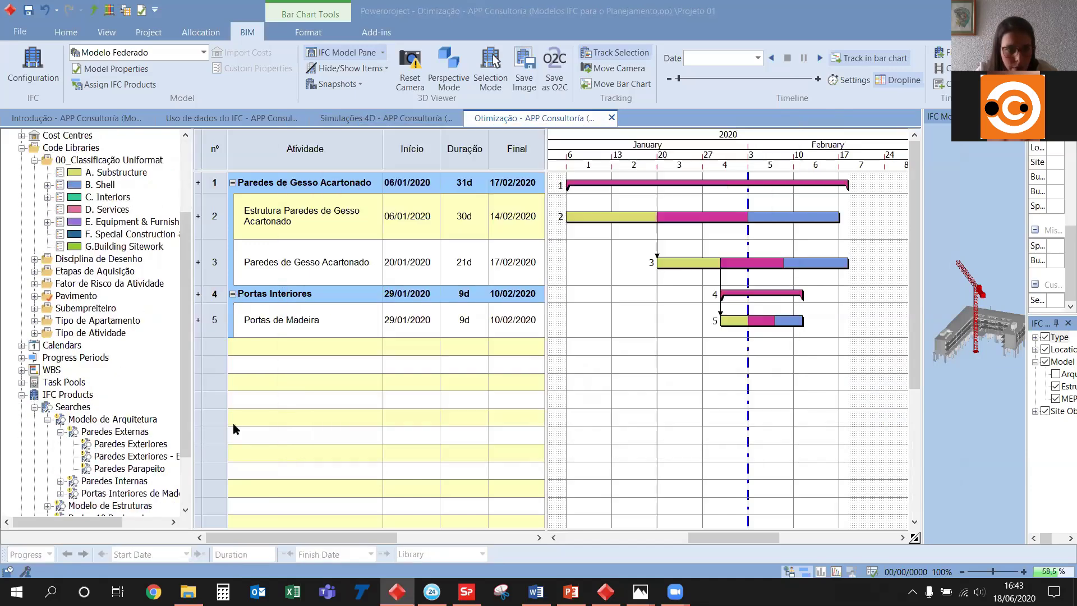
# Expand Paredes Internas down to the wall structure searches and review the auto-assign code of Estrutura Paredes de Gesso Acartonado - P01
pyautogui.scroll(-2, 107, 436)
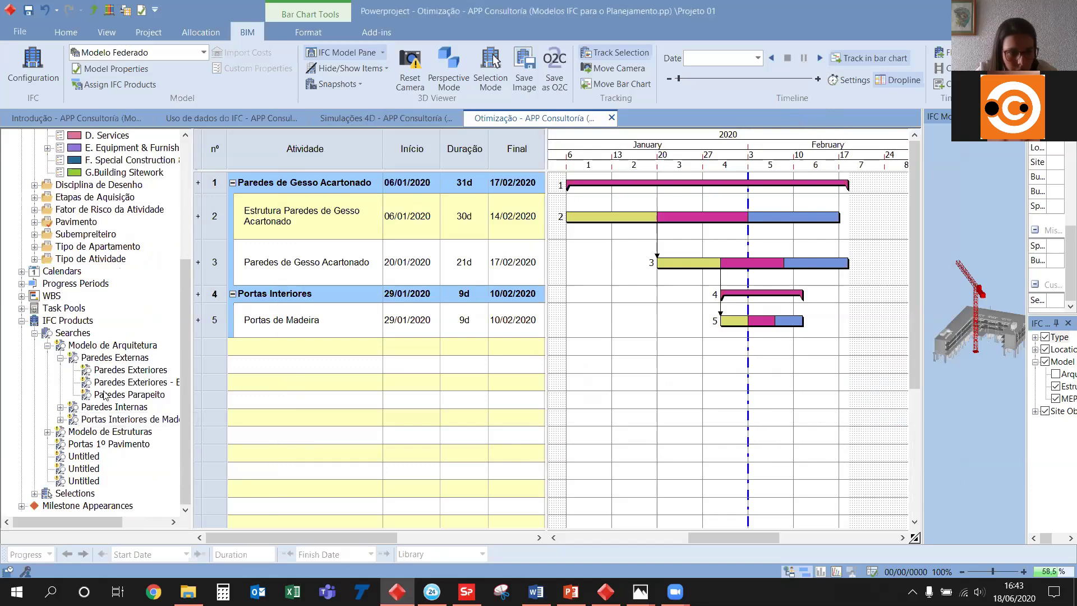
pyautogui.click(61, 407)
pyautogui.rightClick(122, 424)
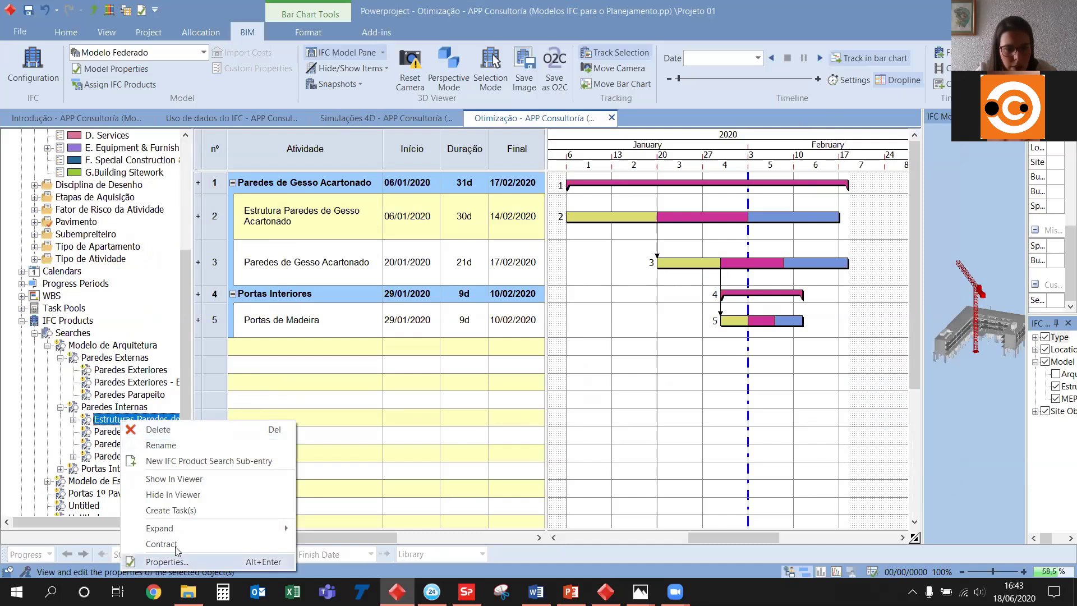
pyautogui.click(73, 420)
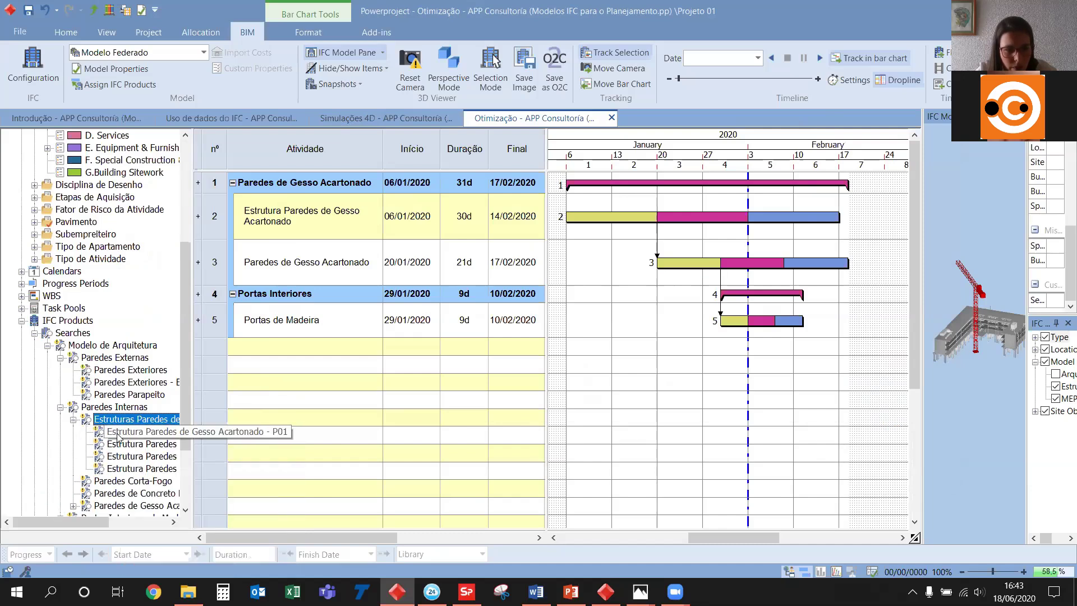
pyautogui.rightClick(118, 434)
pyautogui.click(191, 424)
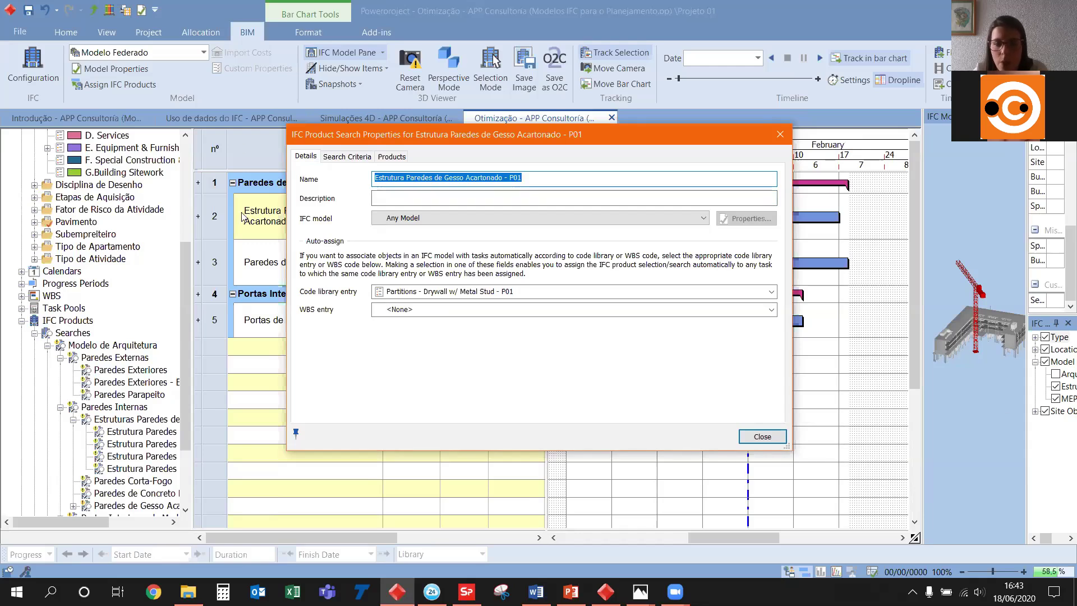
pyautogui.click(780, 135)
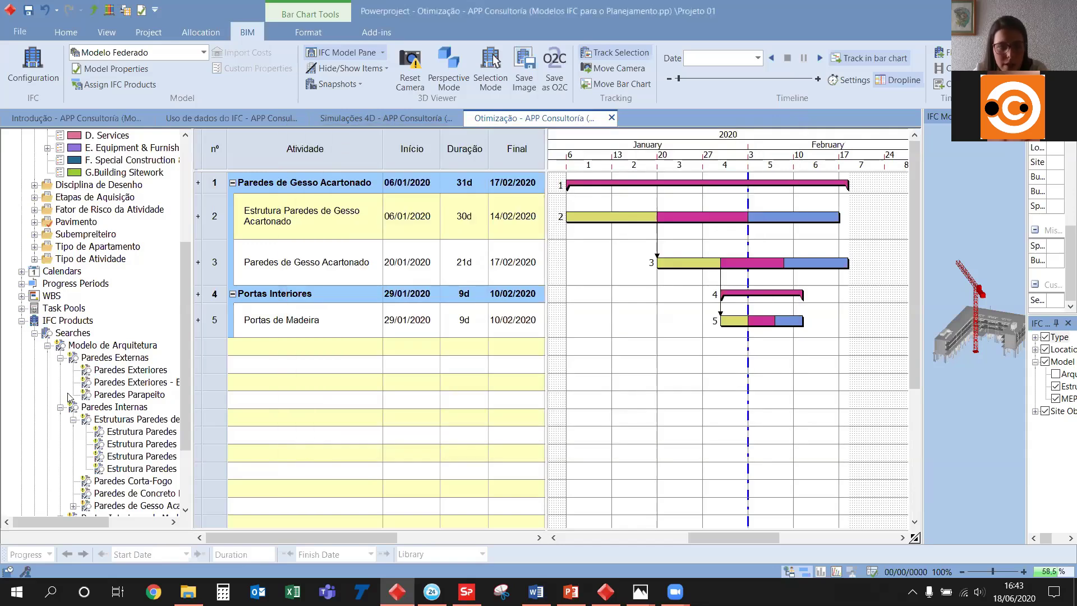
# Widen the task table to include the Classificação column and expand the drywall structure, drywall and wooden door tasks into their per-floor tasks
pyautogui.scroll(2, 104, 197)
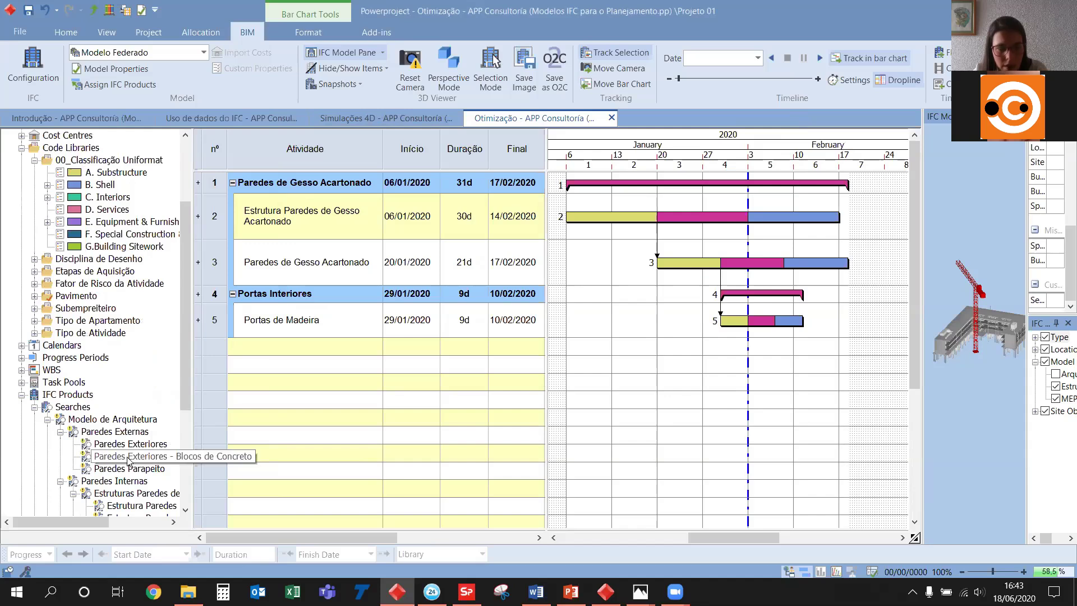
pyautogui.moveTo(545, 142); pyautogui.dragTo(688, 151)
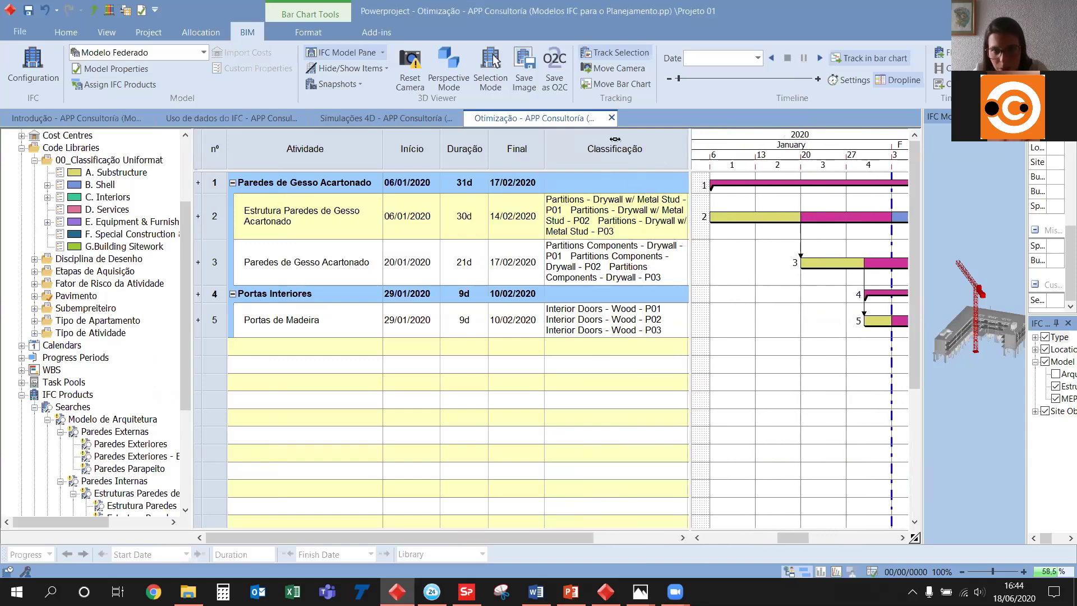
pyautogui.click(197, 216)
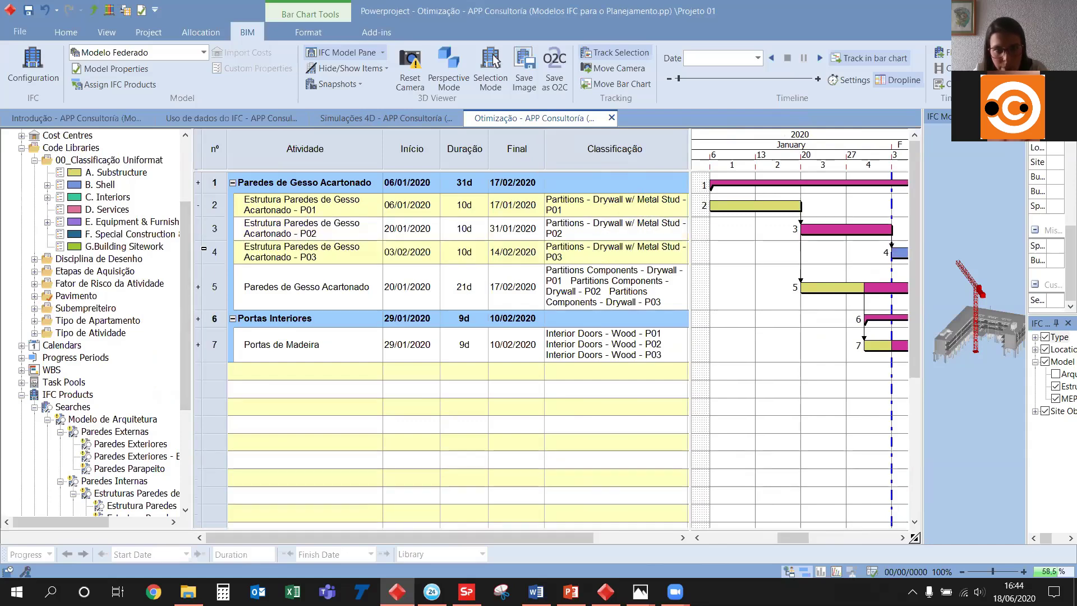
pyautogui.click(198, 287)
pyautogui.click(198, 368)
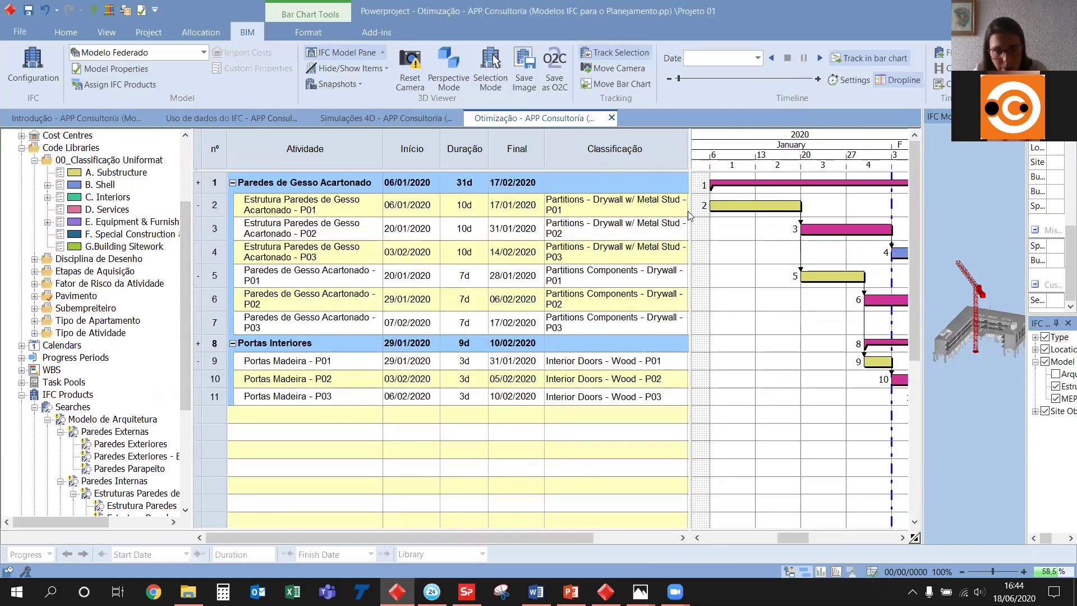
# View the classification codes available for the Estrutura Paredes de Gesso Acartonado - P01 task, and leave its Classificação unchanged
pyautogui.moveTo(689, 207)
pyautogui.mouseDown()
pyautogui.moveTo(810, 208)
pyautogui.moveTo(785, 224)
pyautogui.moveTo(690, 222)
pyautogui.mouseUp()
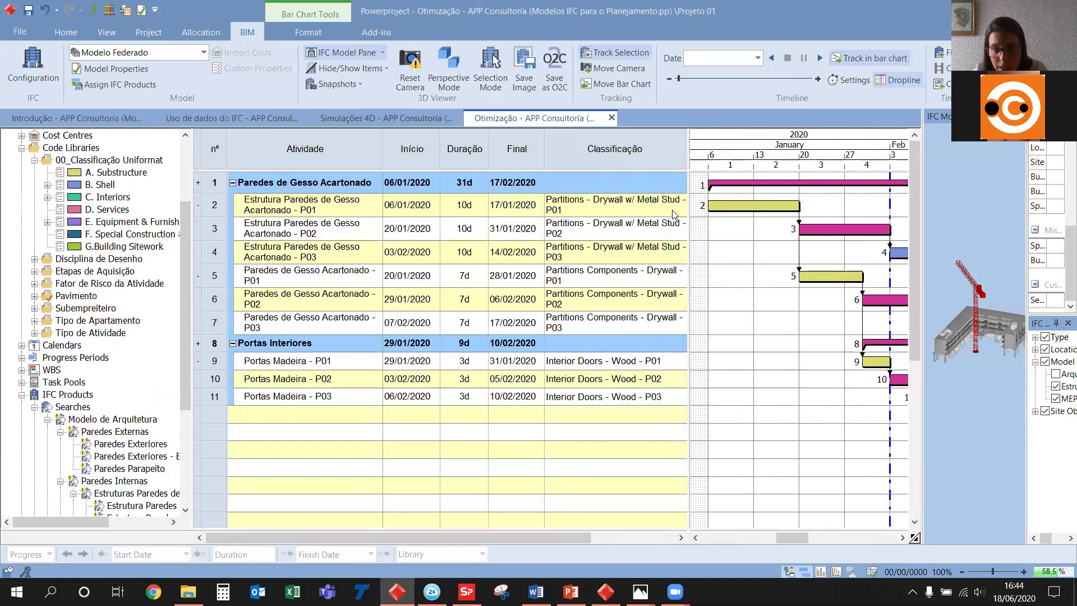
pyautogui.click(681, 207)
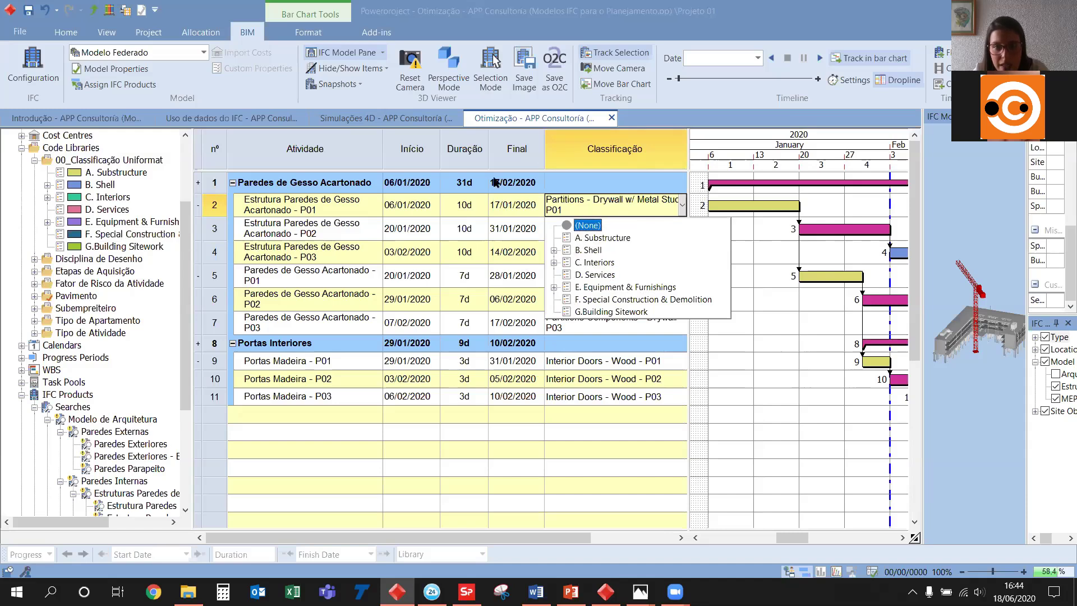
pyautogui.click(758, 203)
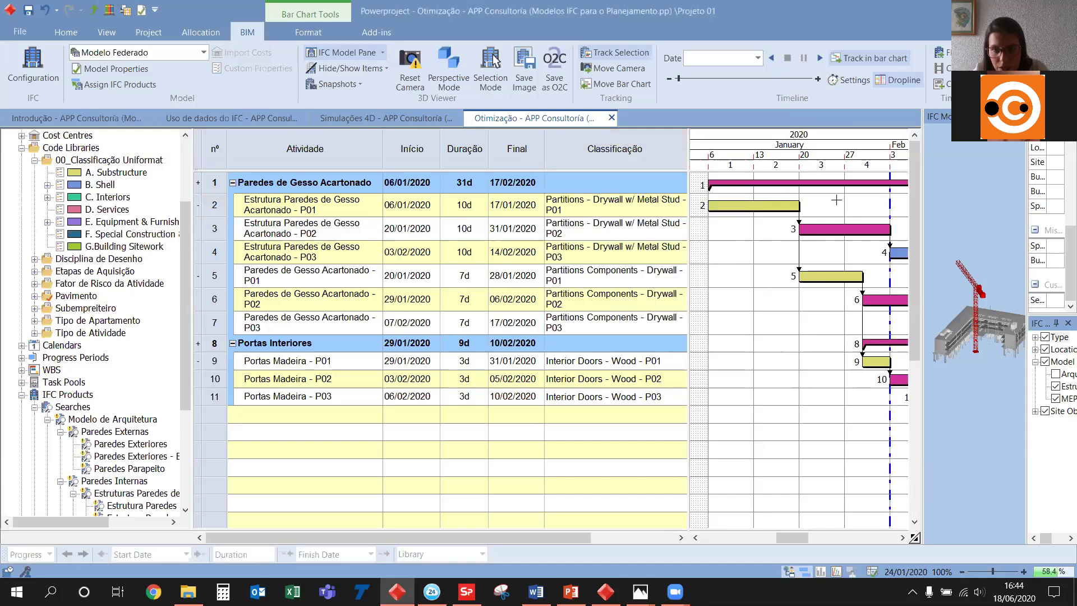
pyautogui.moveTo(689, 156); pyautogui.dragTo(688, 156)
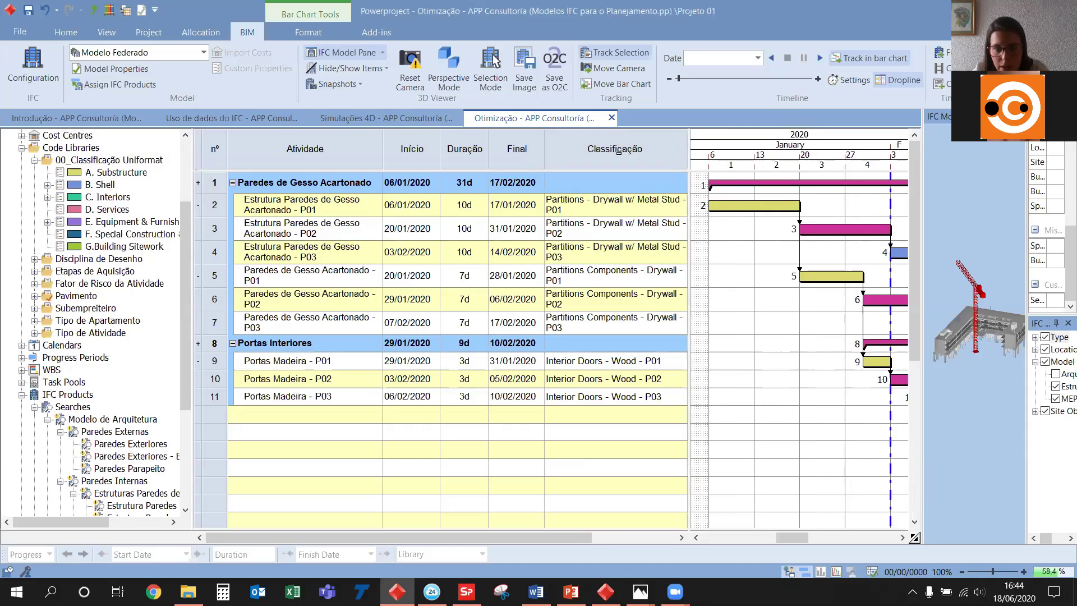
# Automatically assign IFC products to tasks by code library entry, overriding existing assignments, and bring the Elementos Associados column into view
pyautogui.click(129, 86)
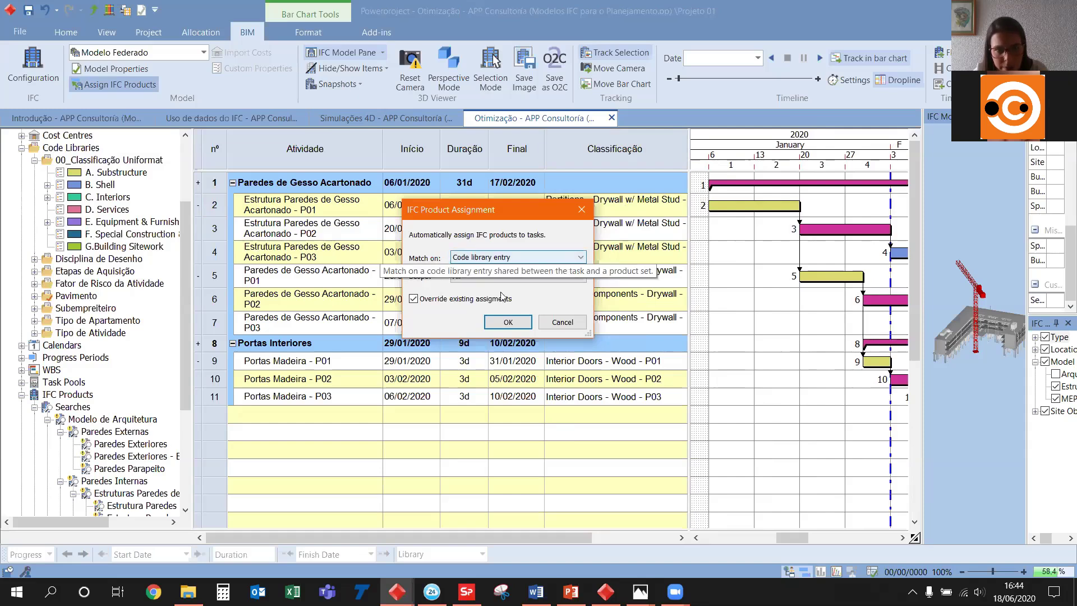
pyautogui.click(521, 324)
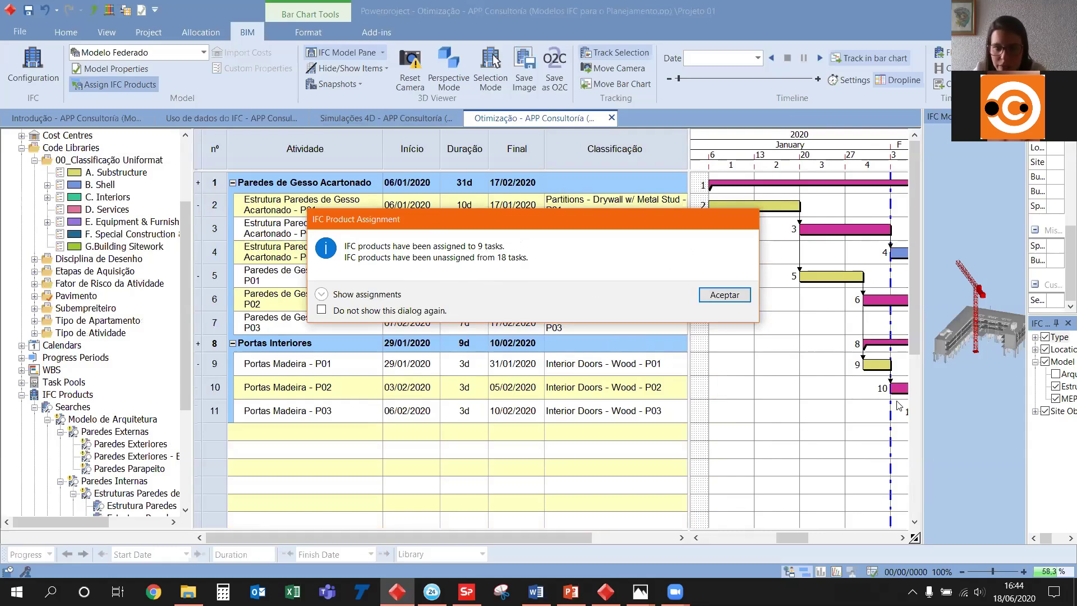
pyautogui.click(724, 295)
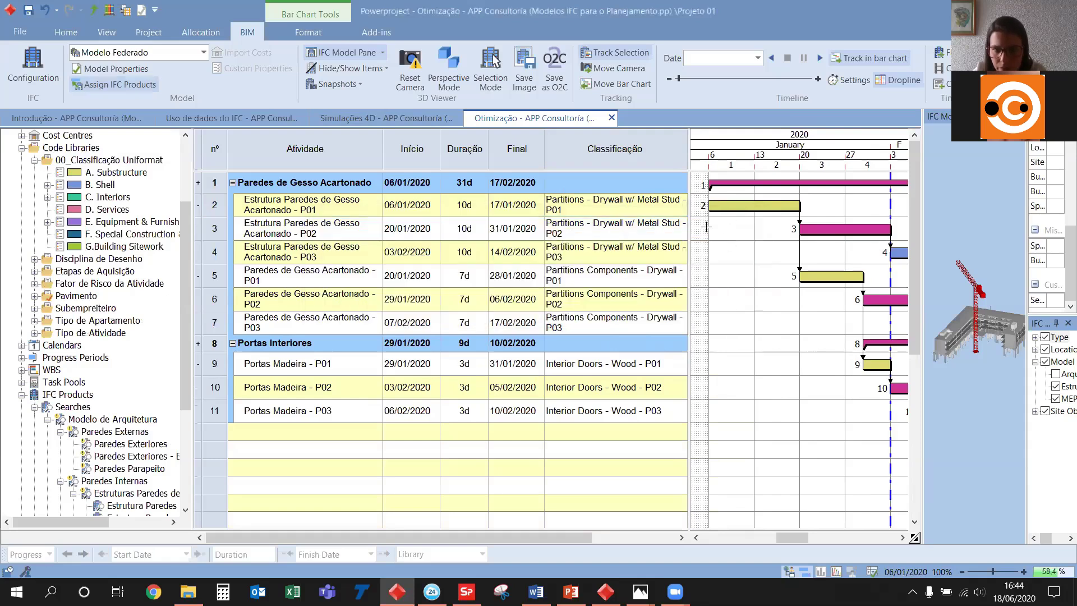
pyautogui.moveTo(689, 230); pyautogui.dragTo(821, 224)
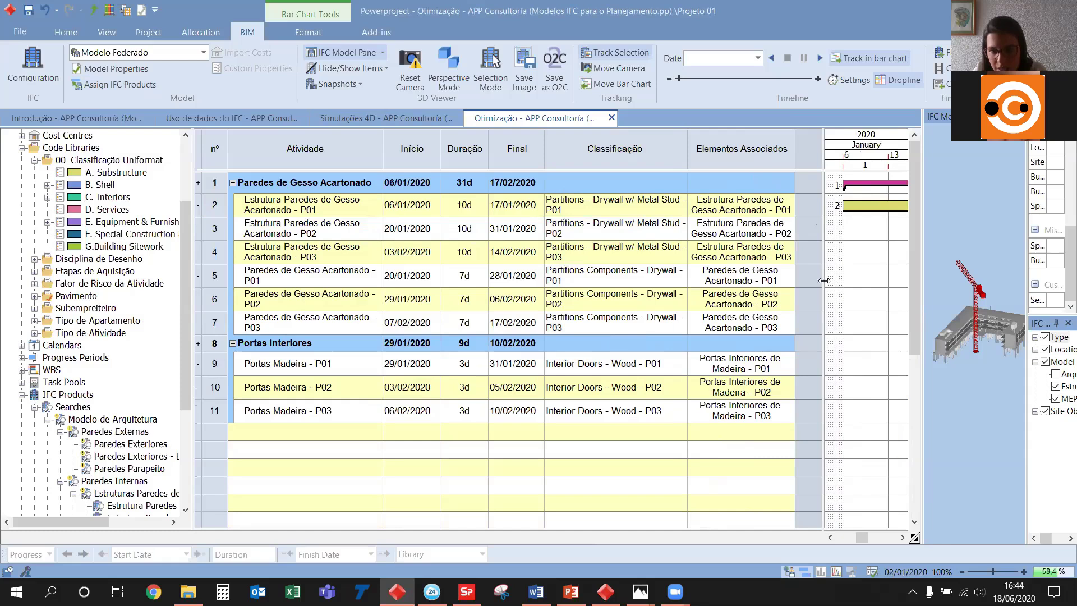
# Narrow the task table, widen the IFC model view, and show only the Arquitetura model with Estruturas and MEP 01 hidden
pyautogui.moveTo(820, 241); pyautogui.dragTo(560, 241)
pyautogui.moveTo(925, 317); pyautogui.dragTo(850, 313)
pyautogui.click(1032, 386)
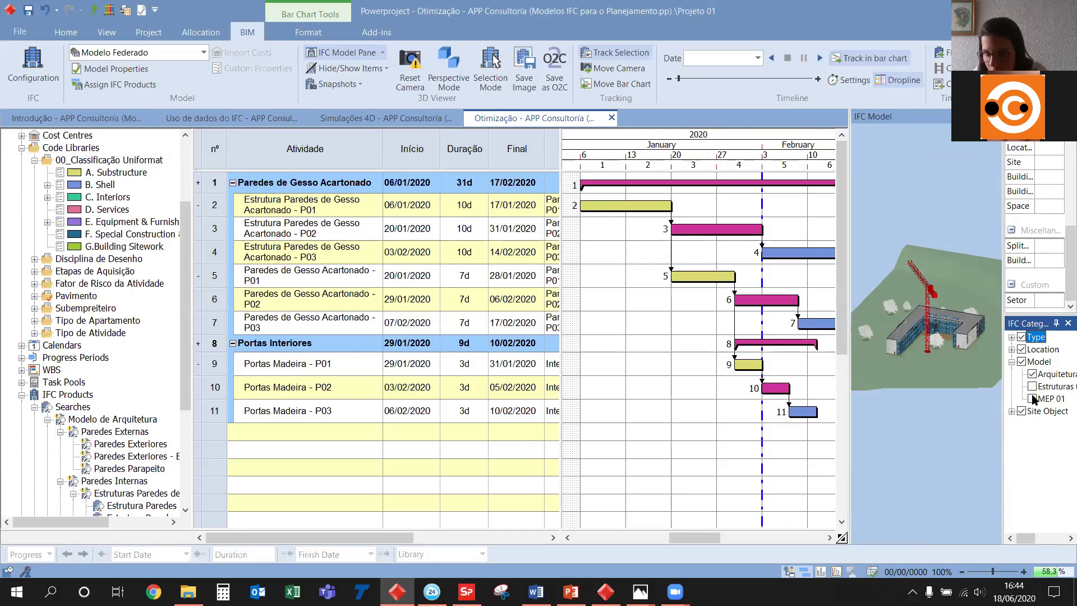
pyautogui.click(1032, 398)
# Locate the elements linked to Estrutura Paredes de Gesso Acartonado - P03 and Portas Madeira - P01 in the model, and bring the full bar chart into view
pyautogui.click(806, 252)
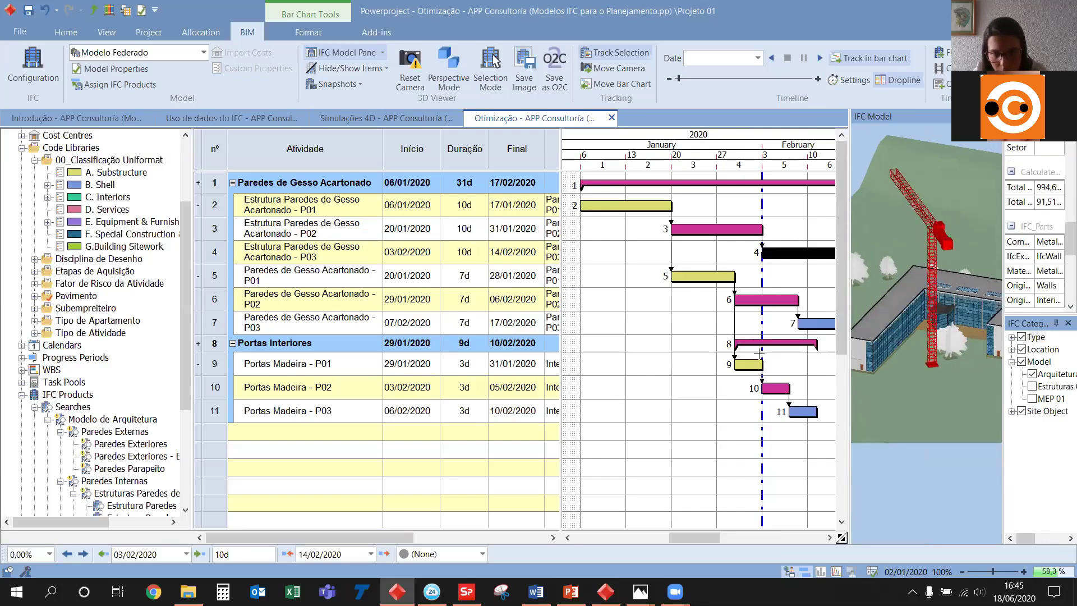
pyautogui.click(746, 366)
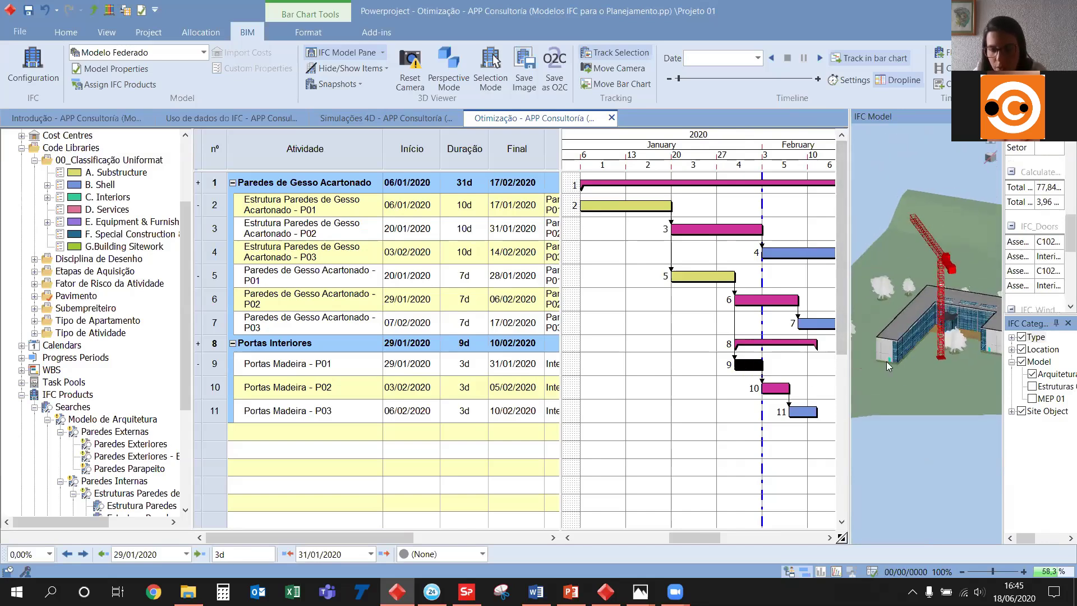
pyautogui.moveTo(561, 359); pyautogui.dragTo(687, 370)
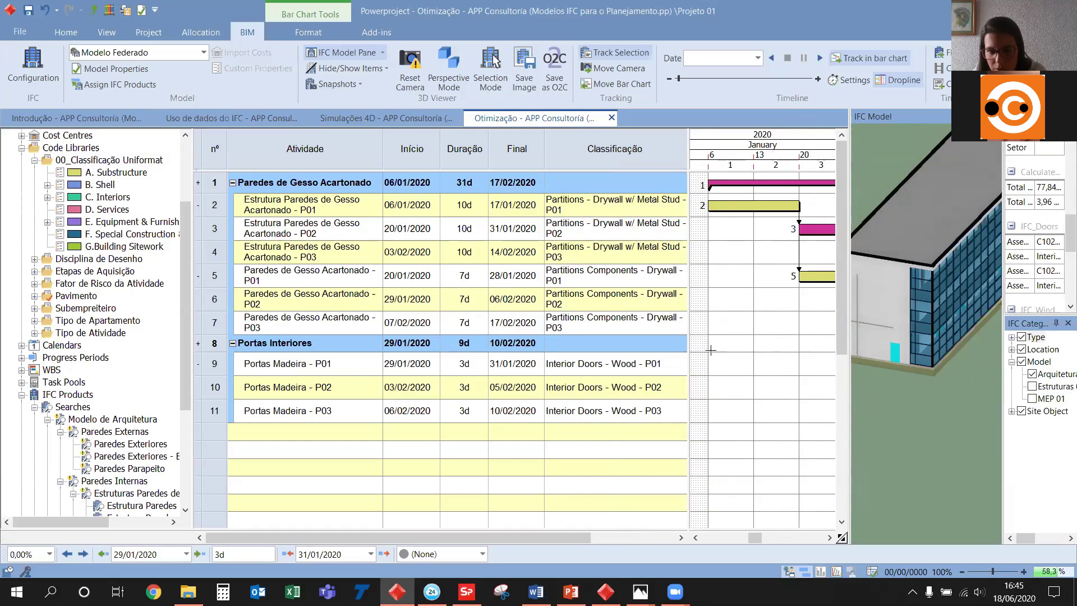
pyautogui.doubleClick(689, 349)
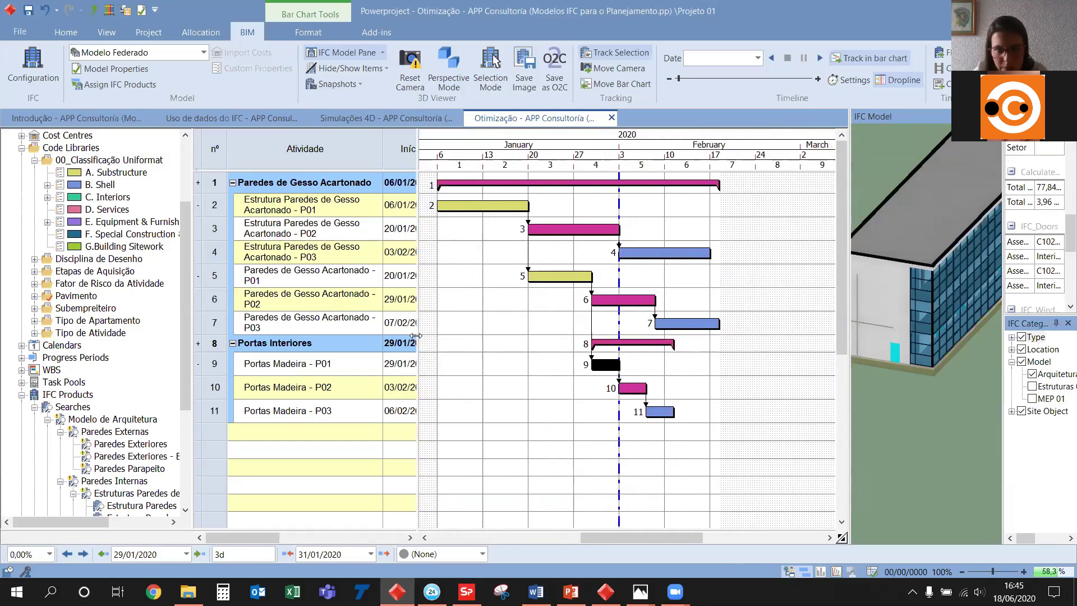
pyautogui.moveTo(690, 537); pyautogui.dragTo(675, 537)
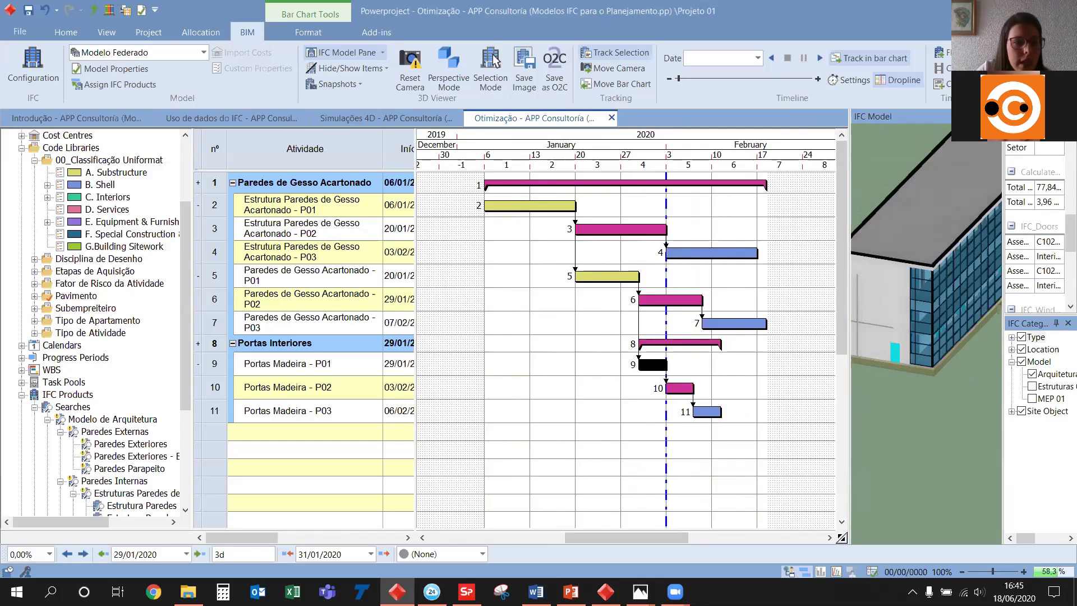
# View the contents of Permanent Resources and Consumable Resources in the project tree, and widen the task table
pyautogui.click(22, 147)
pyautogui.scroll(-2, 35, 225)
pyautogui.doubleClick(34, 223)
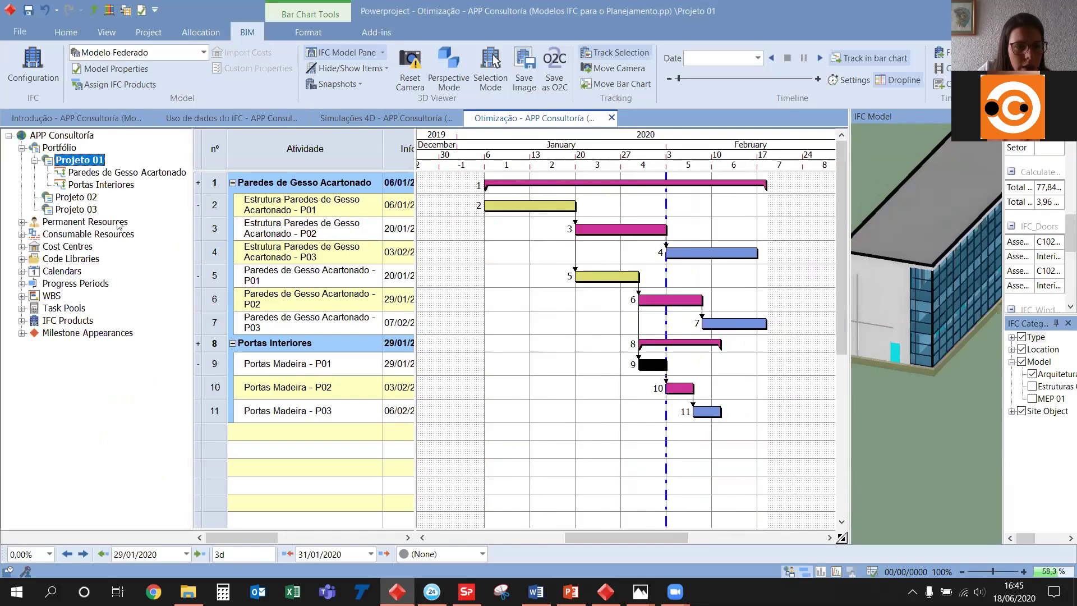
pyautogui.click(21, 222)
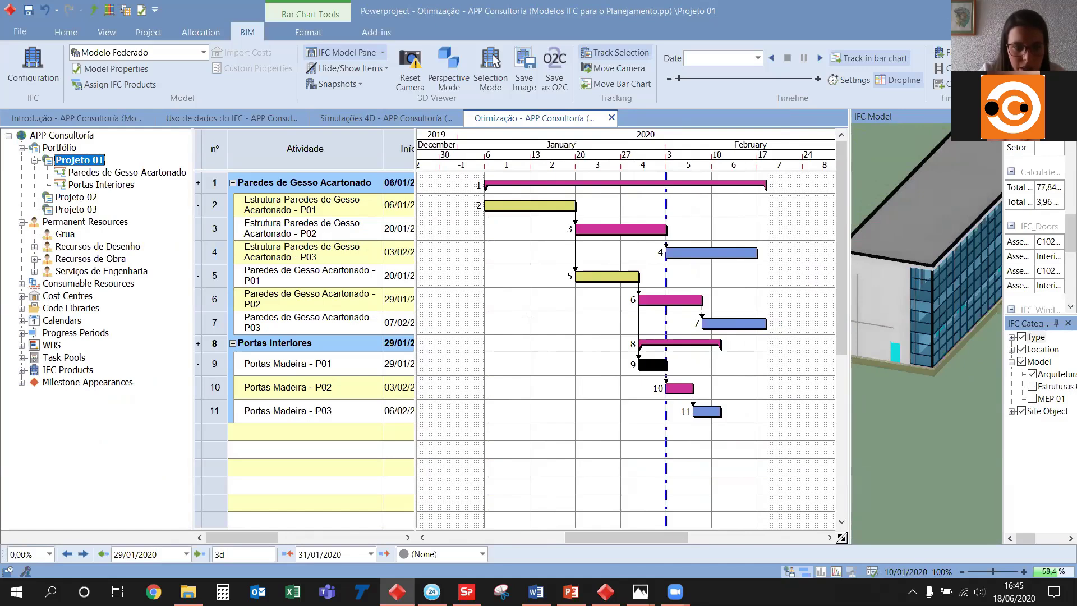
pyautogui.click(22, 284)
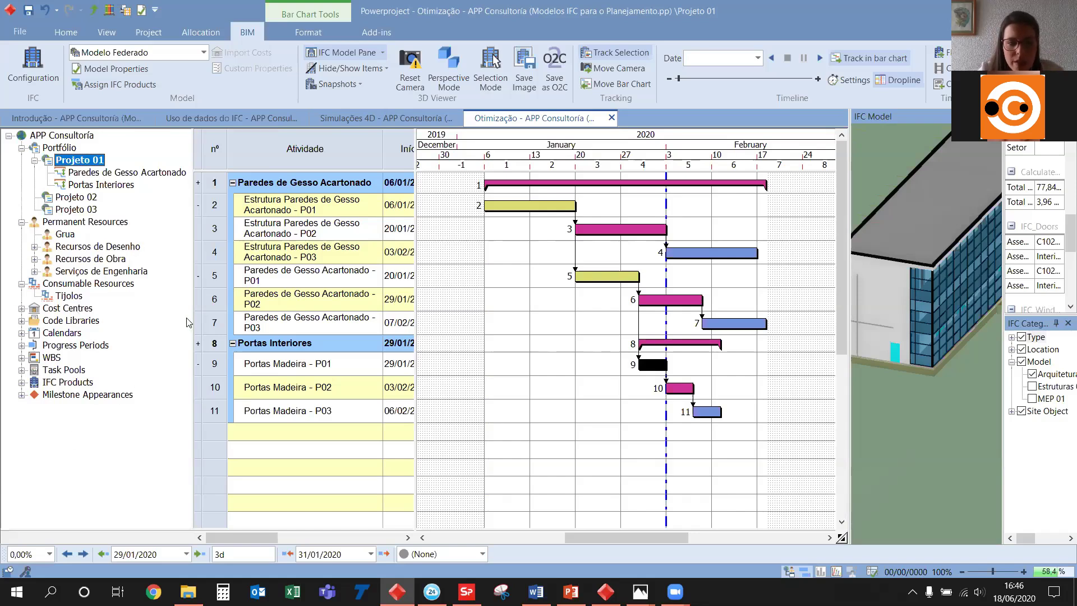
pyautogui.moveTo(194, 322); pyautogui.dragTo(181, 323)
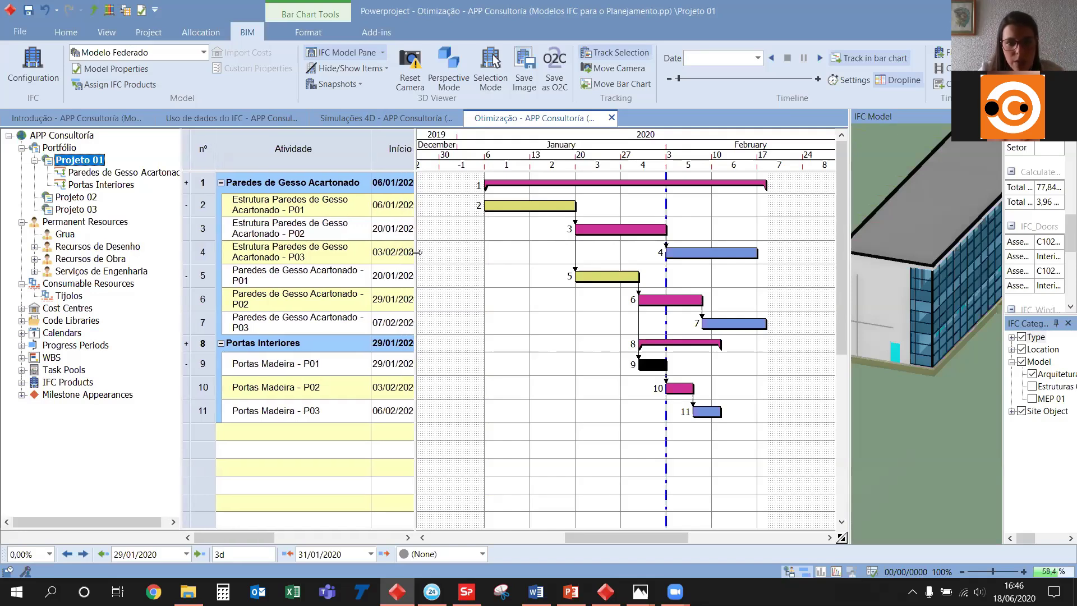
pyautogui.moveTo(418, 252); pyautogui.dragTo(481, 253)
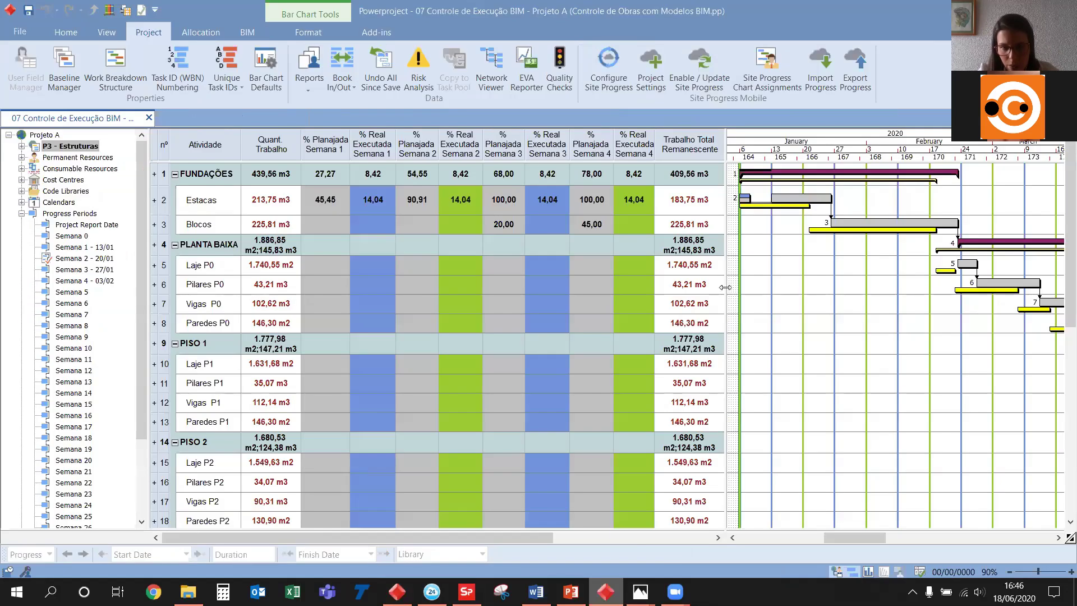
# Switch to the 07 Controle de Execução BIM project and examine the planned and executed percentages of Estacas for Semana 1
pyautogui.click(605, 591)
pyautogui.moveTo(724, 225); pyautogui.dragTo(725, 225)
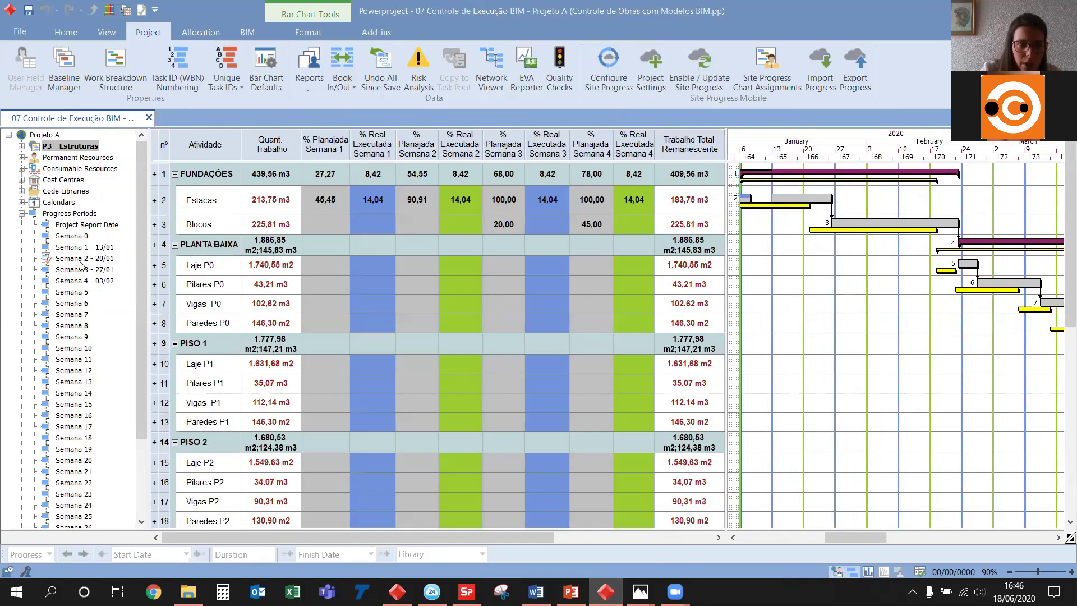
pyautogui.moveTo(79, 268); pyautogui.dragTo(842, 214)
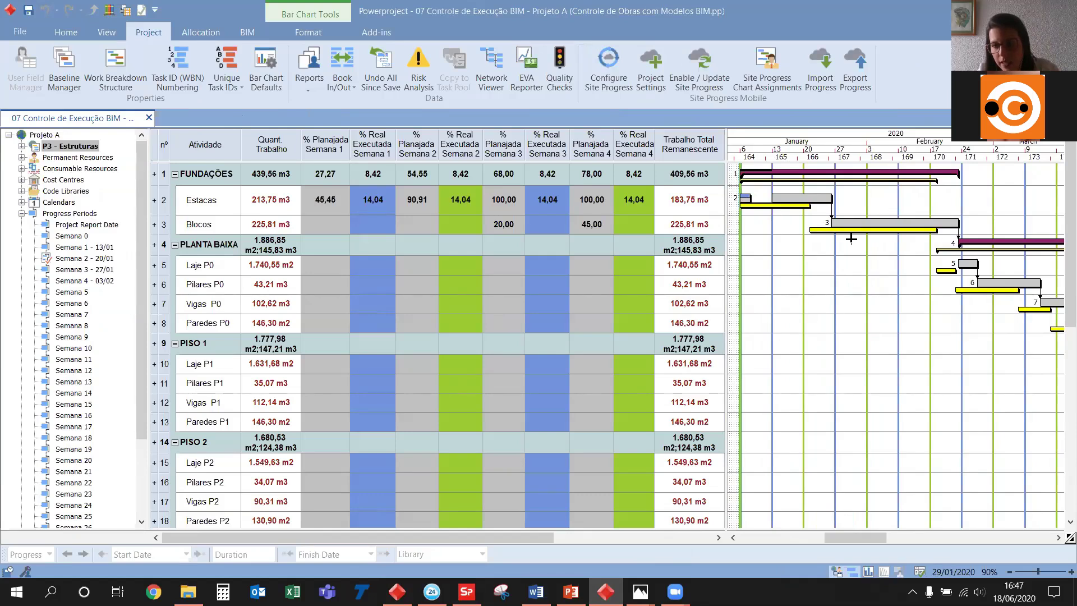
pyautogui.click(787, 205)
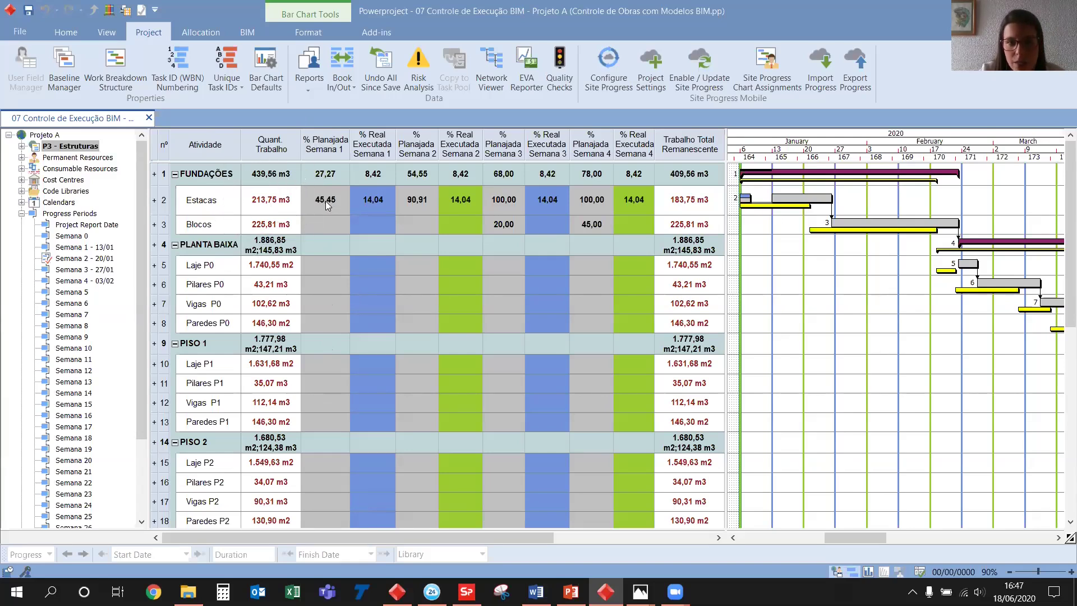
pyautogui.click(386, 199)
pyautogui.click(369, 199)
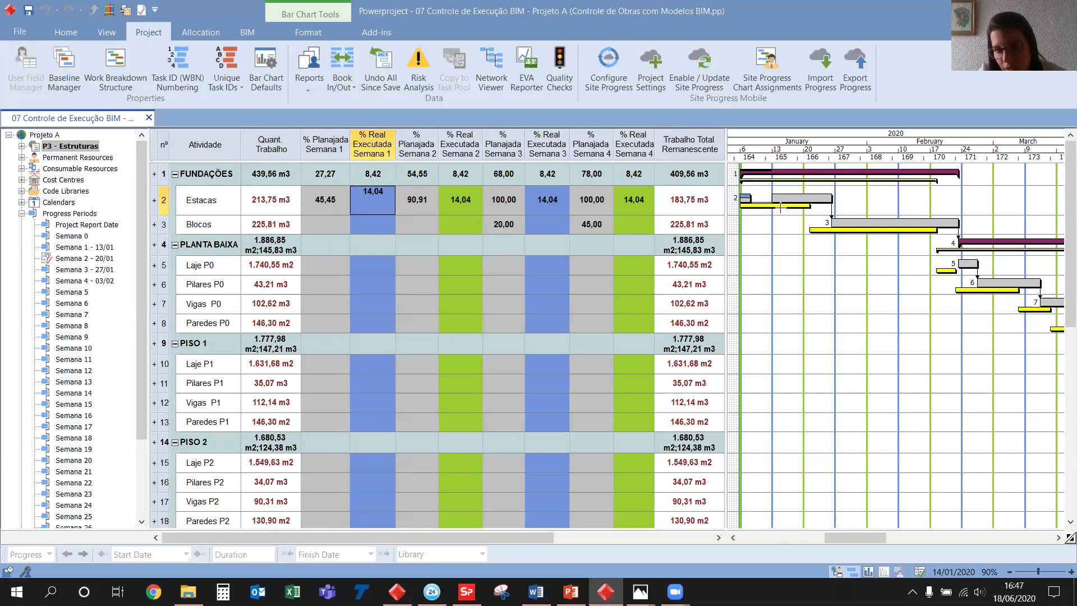
# Try a % Real Executada Semana 2 of 60 for the Estacas task, and undo the edit
pyautogui.click(475, 212)
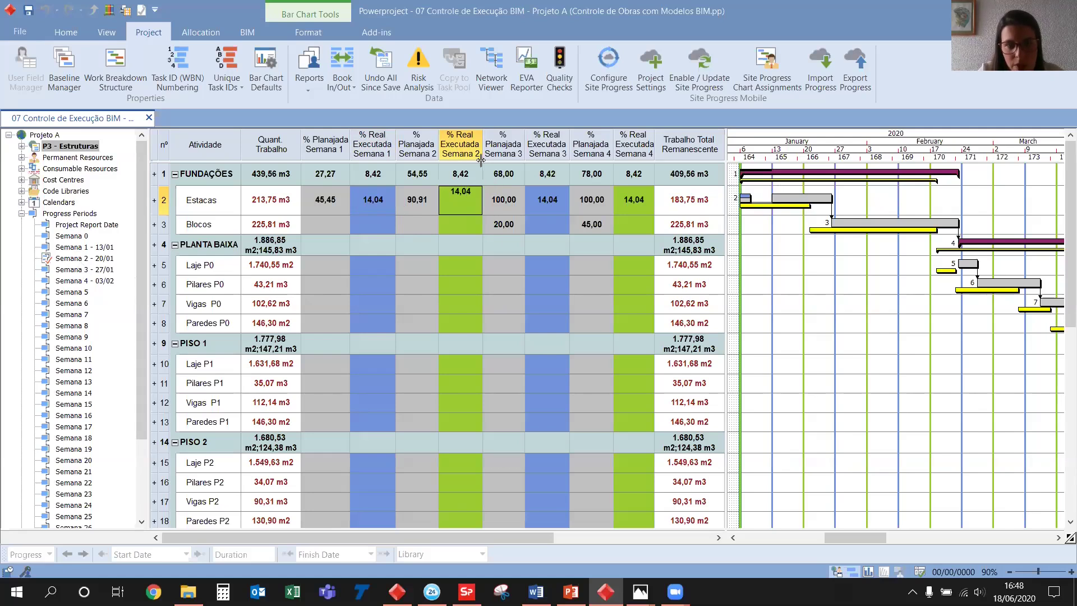
pyautogui.moveTo(475, 192); pyautogui.dragTo(450, 192)
pyautogui.press('BackSpace')
pyautogui.write('60')
pyautogui.press('Return')
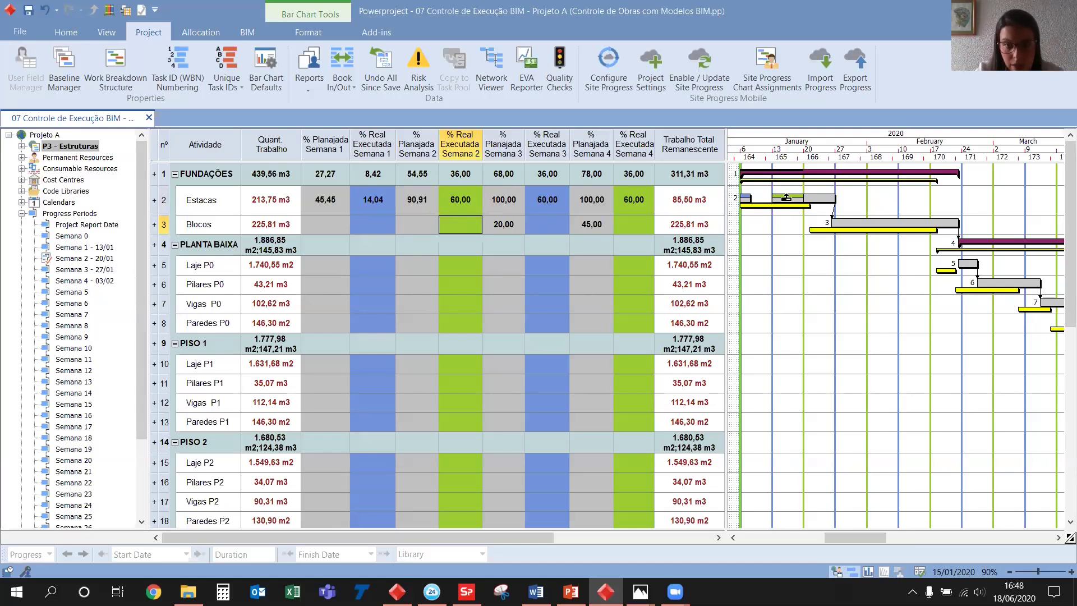
pyautogui.click(46, 13)
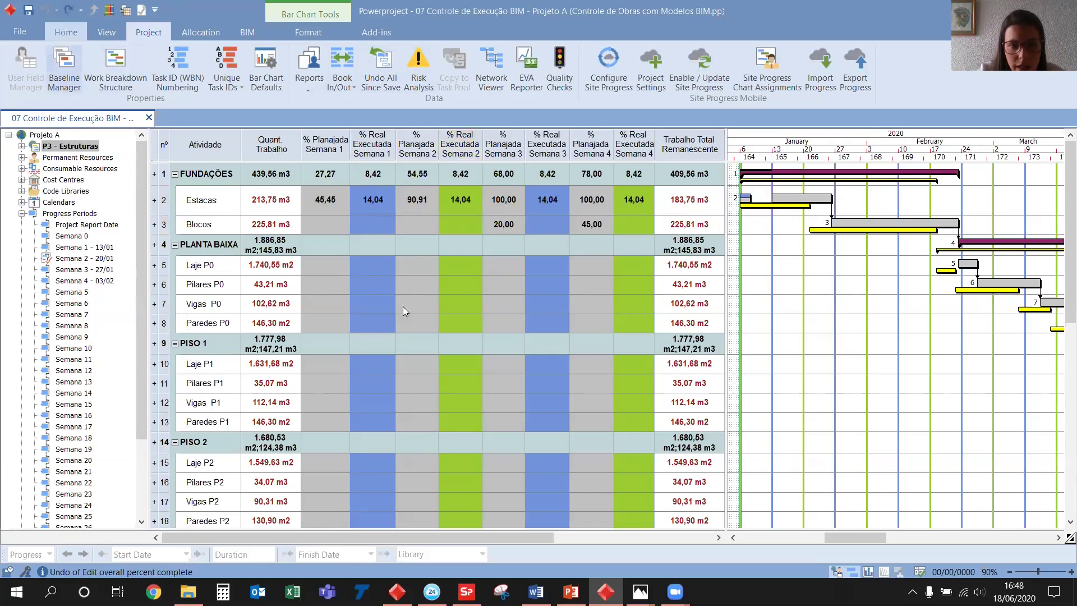
# Reveal the Responsável em Obra, Fotos and Informação Relacionada columns, and choose the site manager responsible for Estacas
pyautogui.moveTo(724, 196); pyautogui.dragTo(954, 195)
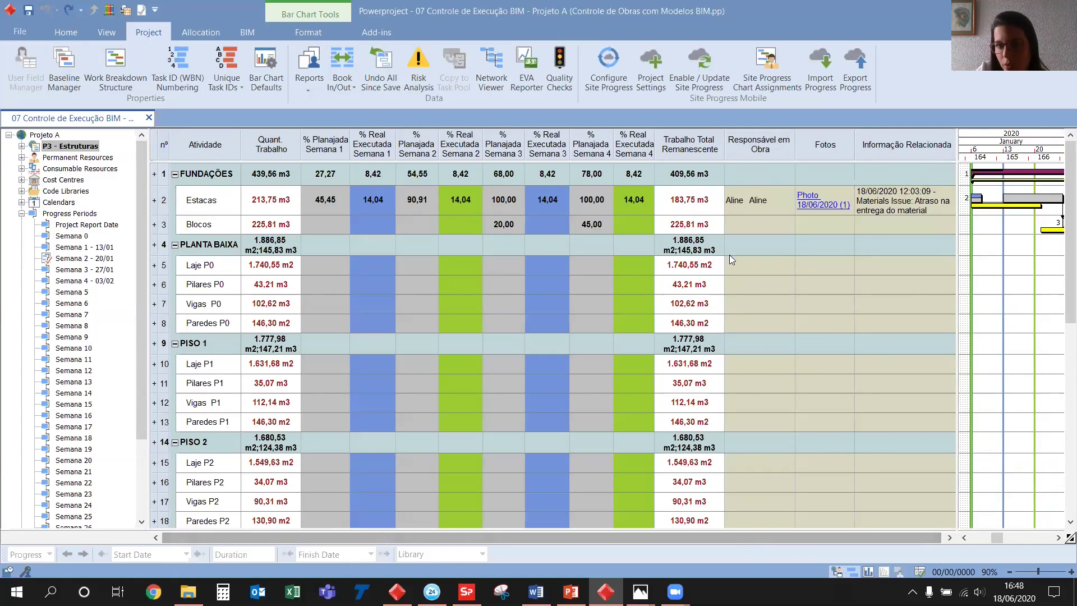
pyautogui.click(745, 197)
pyautogui.click(746, 198)
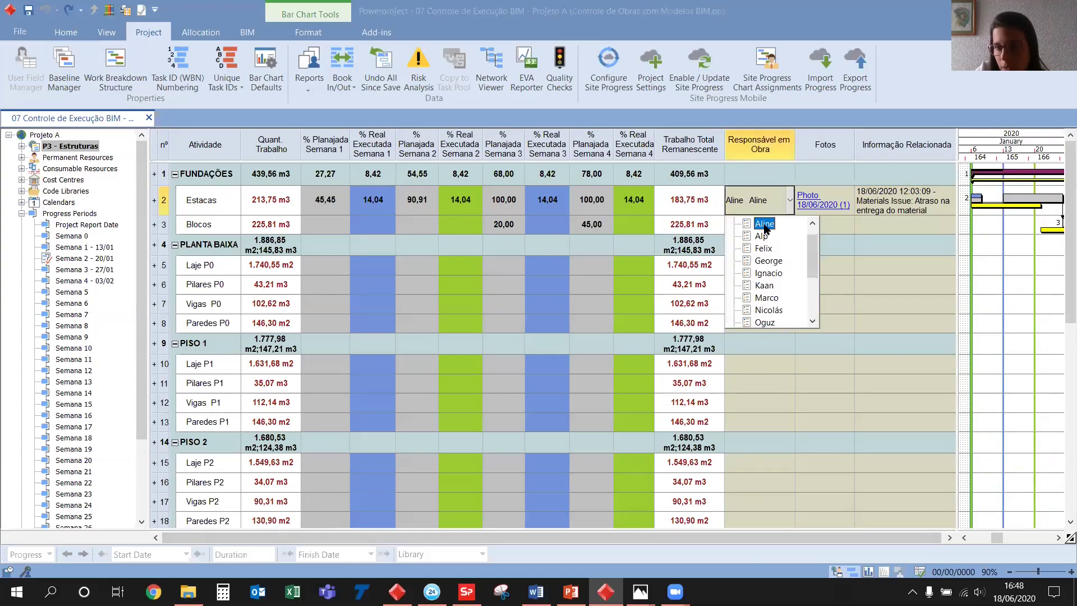
pyautogui.click(764, 224)
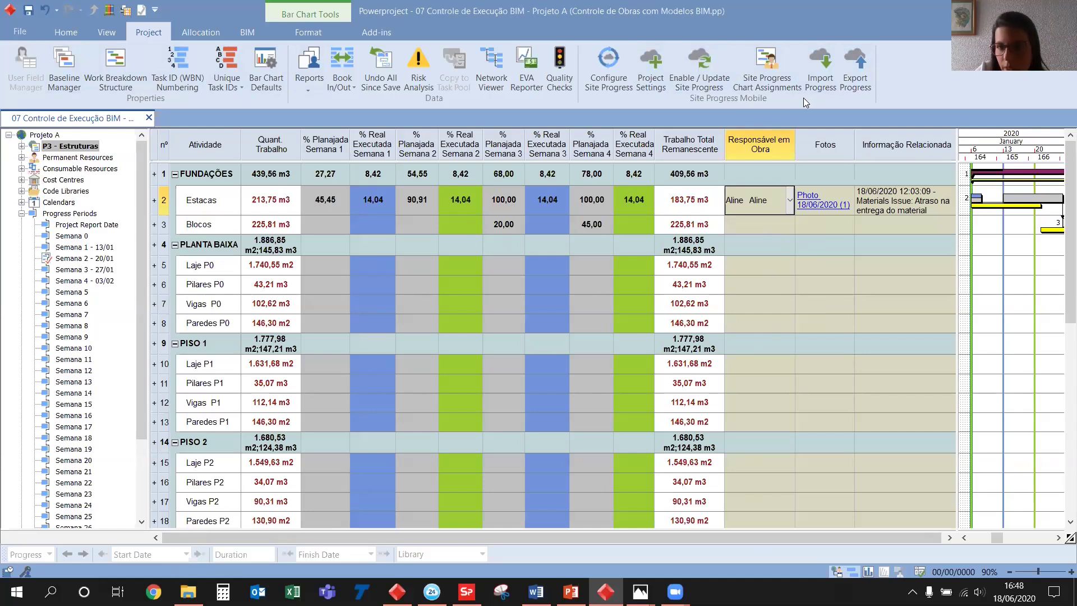
# Export the progress to the responsible site user with a progress date in January 2020
pyautogui.click(861, 81)
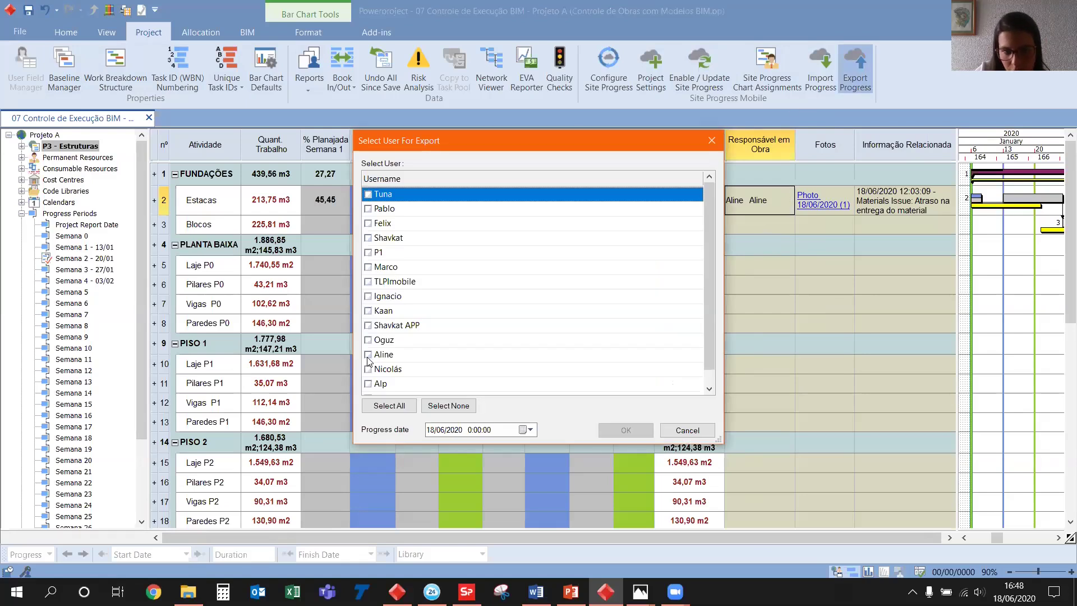
pyautogui.click(368, 354)
pyautogui.click(529, 430)
pyautogui.click(423, 448)
pyautogui.click(424, 448)
pyautogui.click(424, 448)
pyautogui.click(423, 449)
pyautogui.click(423, 448)
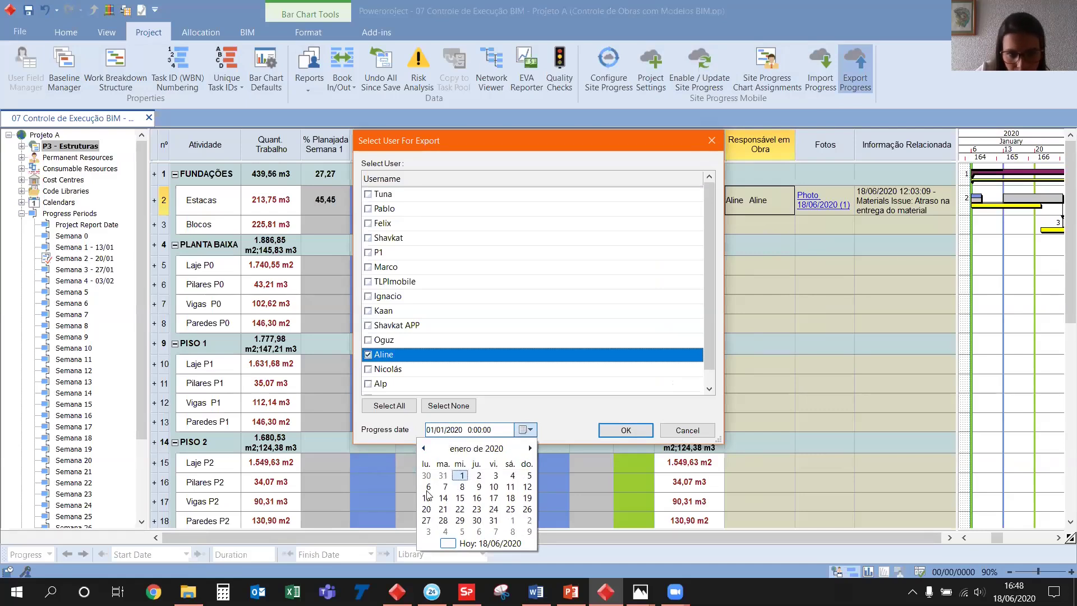
pyautogui.click(626, 430)
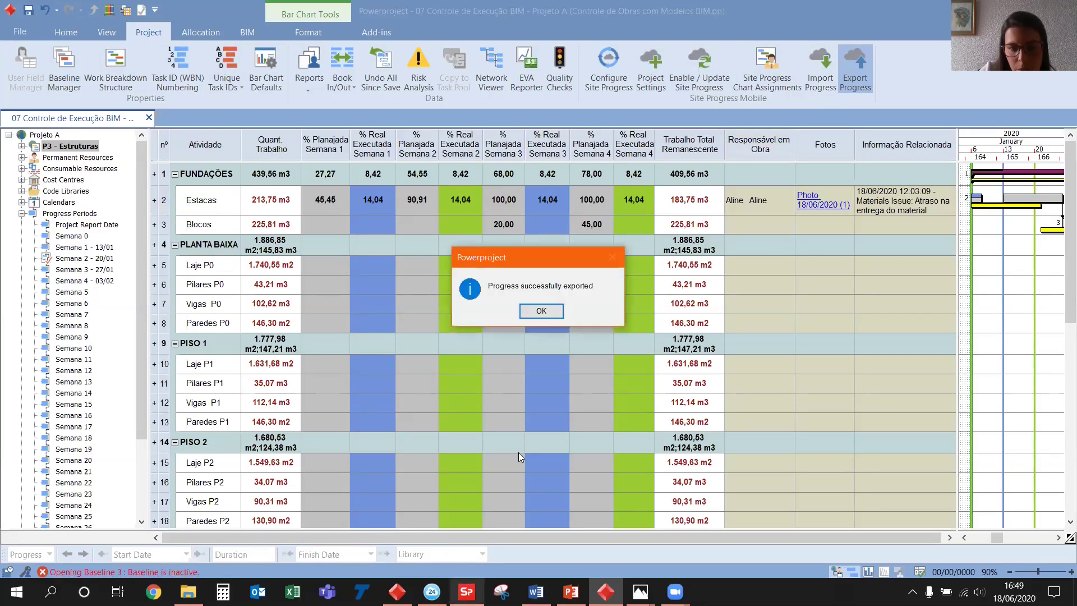
pyautogui.click(540, 311)
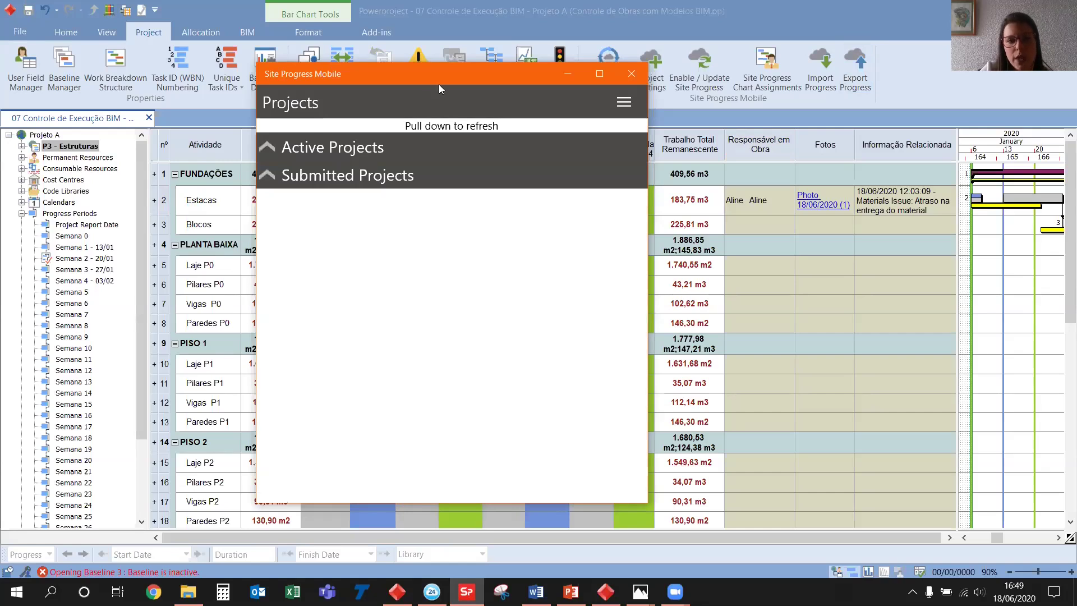
# Switch to Site Progress Mobile, open Projeto A, and place its window clear of the Semana 1 percentages
pyautogui.moveTo(372, 75); pyautogui.dragTo(176, 36)
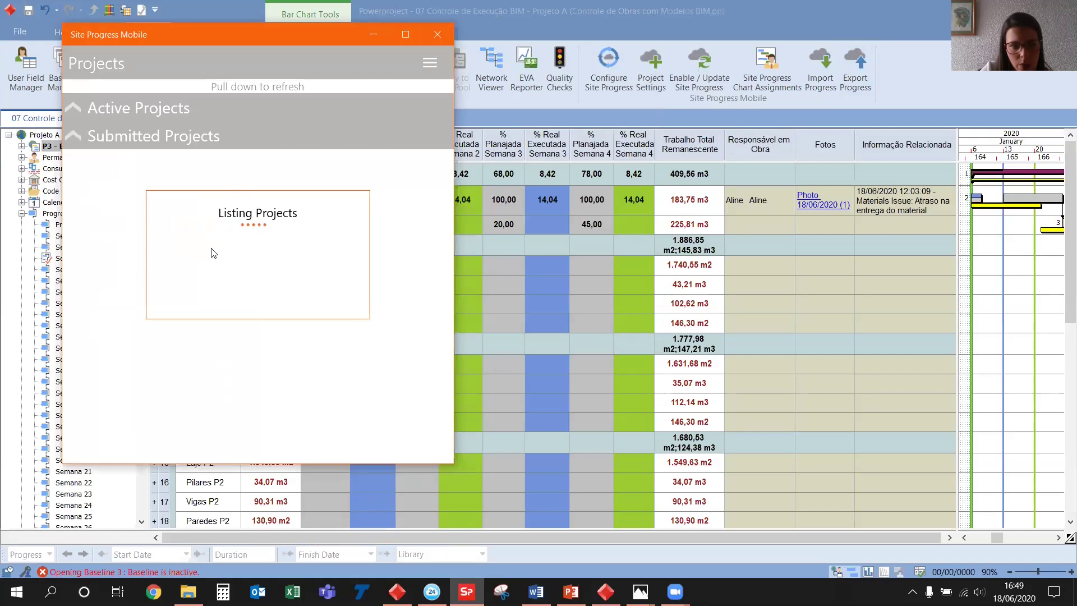
pyautogui.click(180, 312)
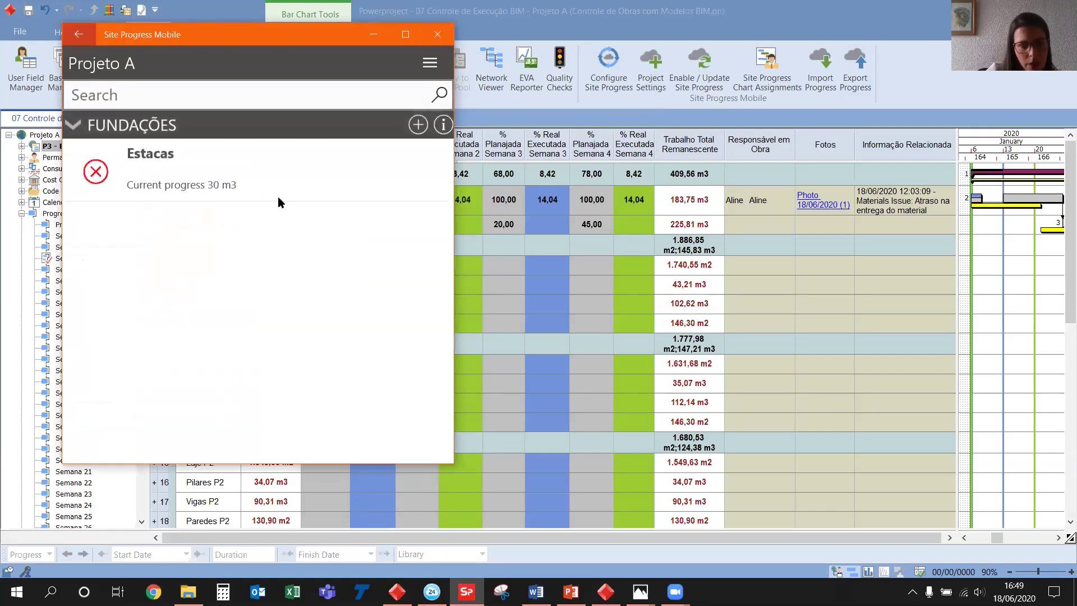
pyautogui.moveTo(214, 36); pyautogui.dragTo(417, 64)
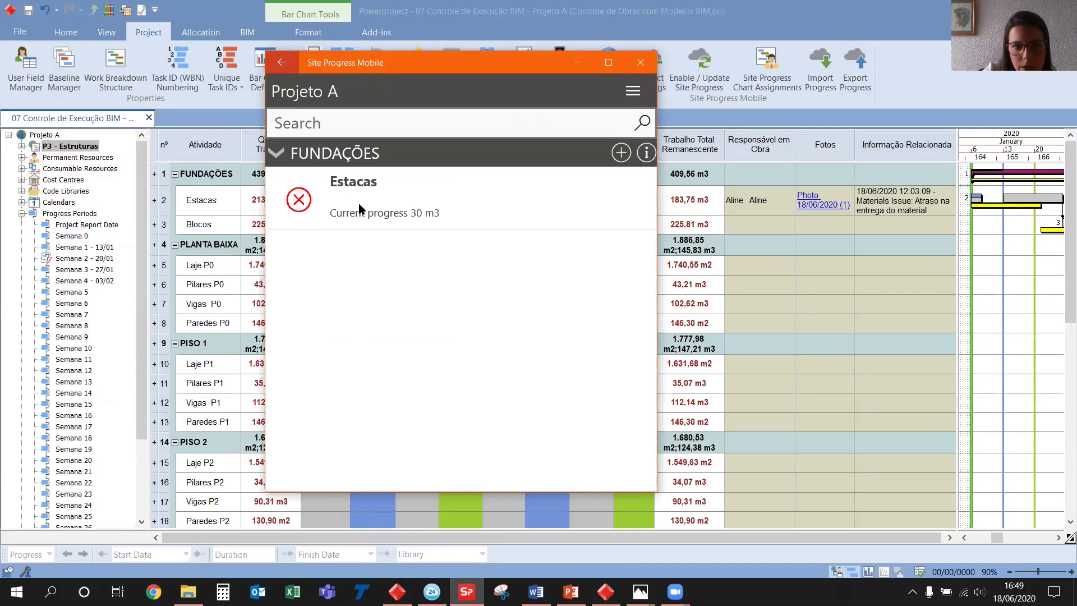
pyautogui.moveTo(445, 69); pyautogui.dragTo(603, 98)
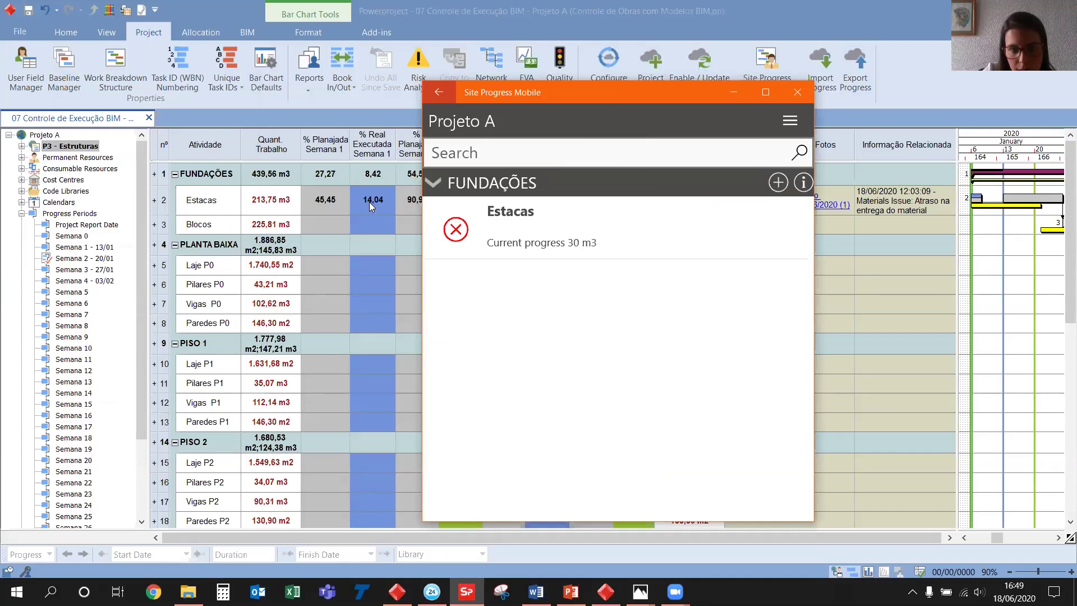
# Set the latest quantity of the Estacas task under FUNDAÇÕES to 50.00 m3
pyautogui.click(580, 242)
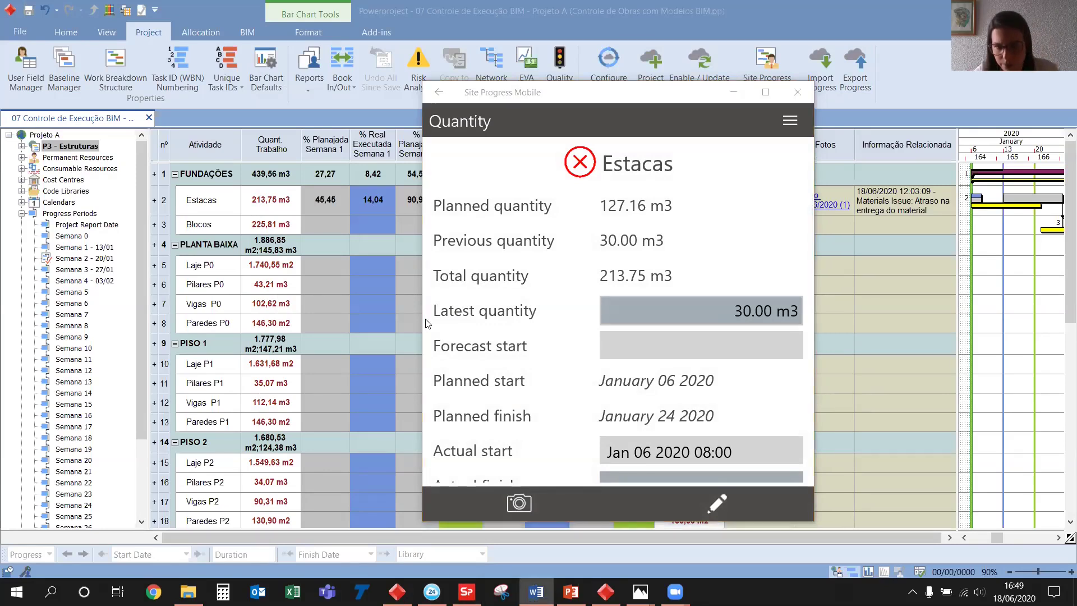
pyautogui.click(723, 311)
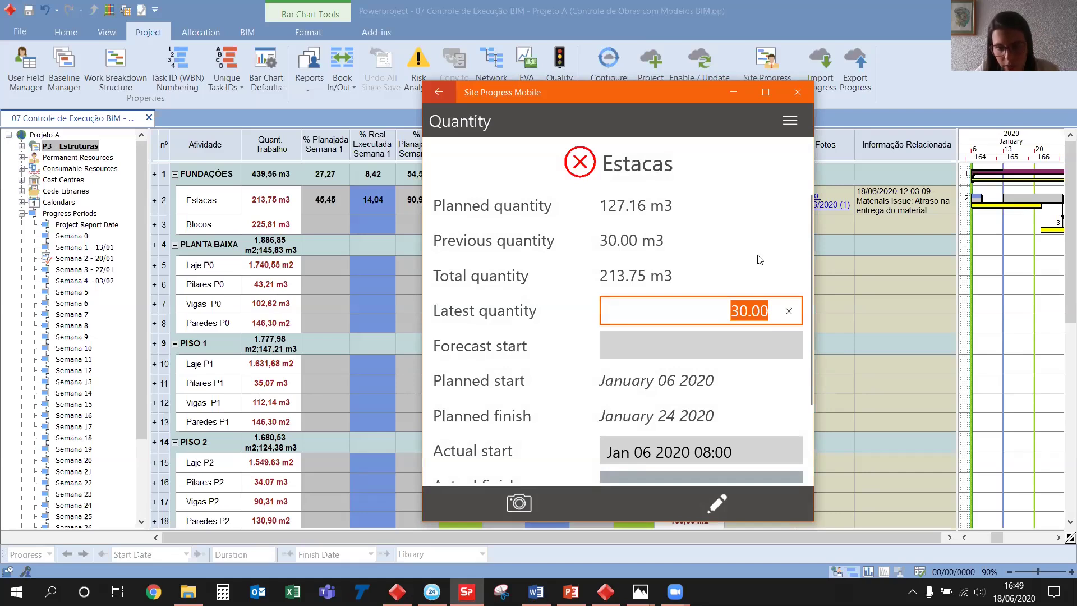
pyautogui.rightClick(705, 315)
pyautogui.click(694, 269)
pyautogui.click(752, 336)
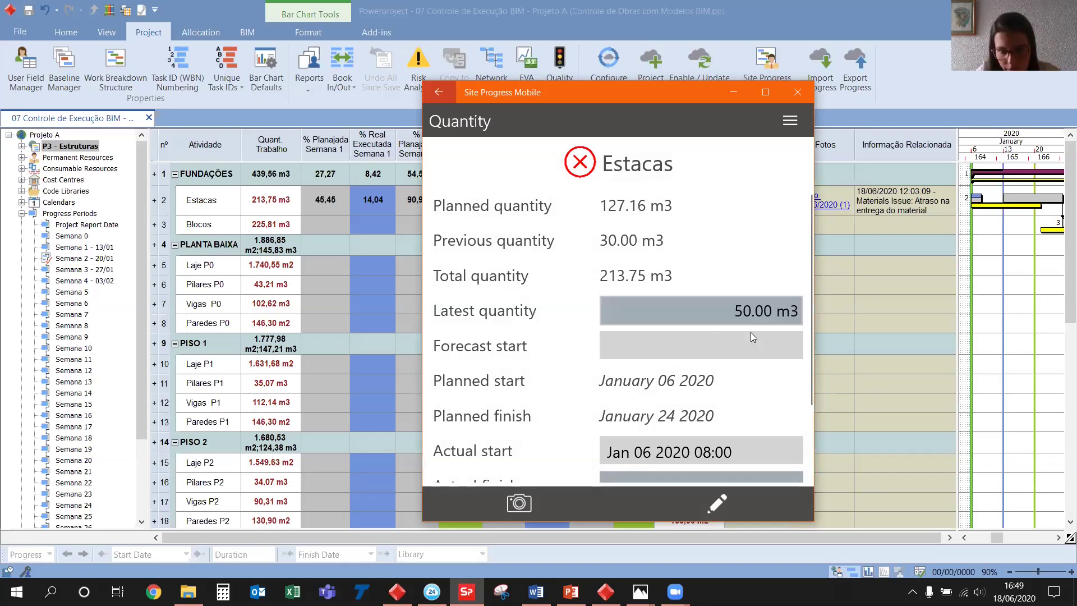
# Add a Materials Issue note to Estacas with the details "Atraso na entrega do material", and return to its quantity form
pyautogui.click(716, 502)
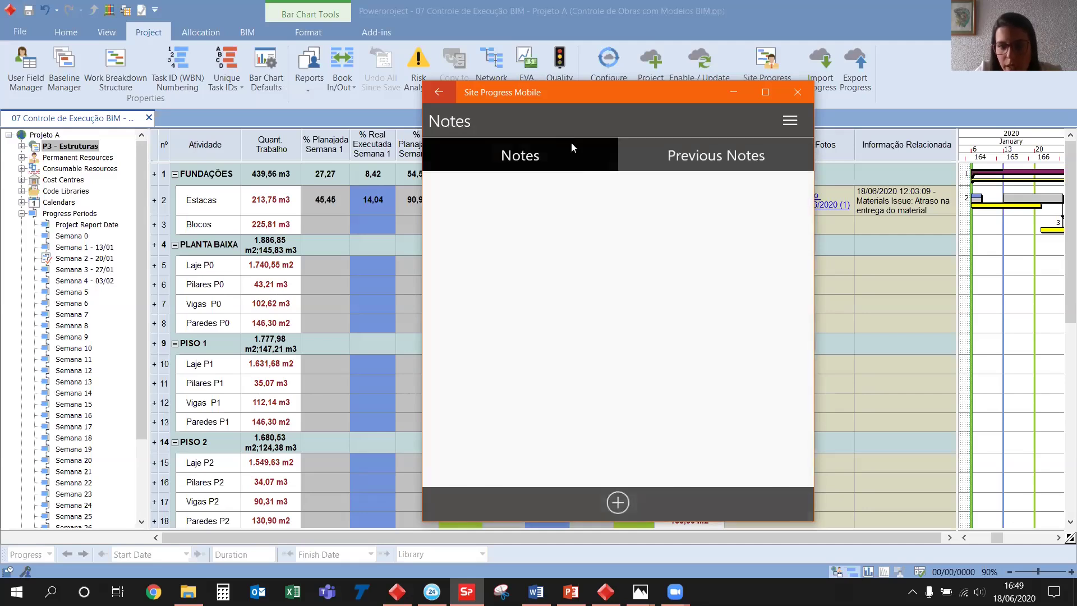
pyautogui.click(617, 501)
pyautogui.click(791, 191)
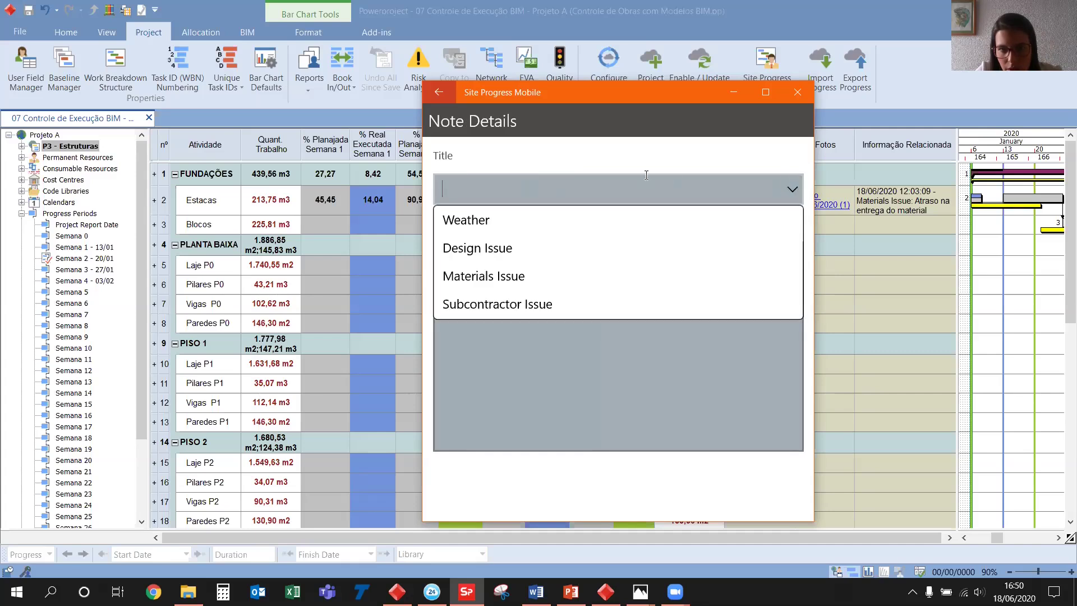
pyautogui.click(512, 277)
pyautogui.hotkey('alt', 'Tab')
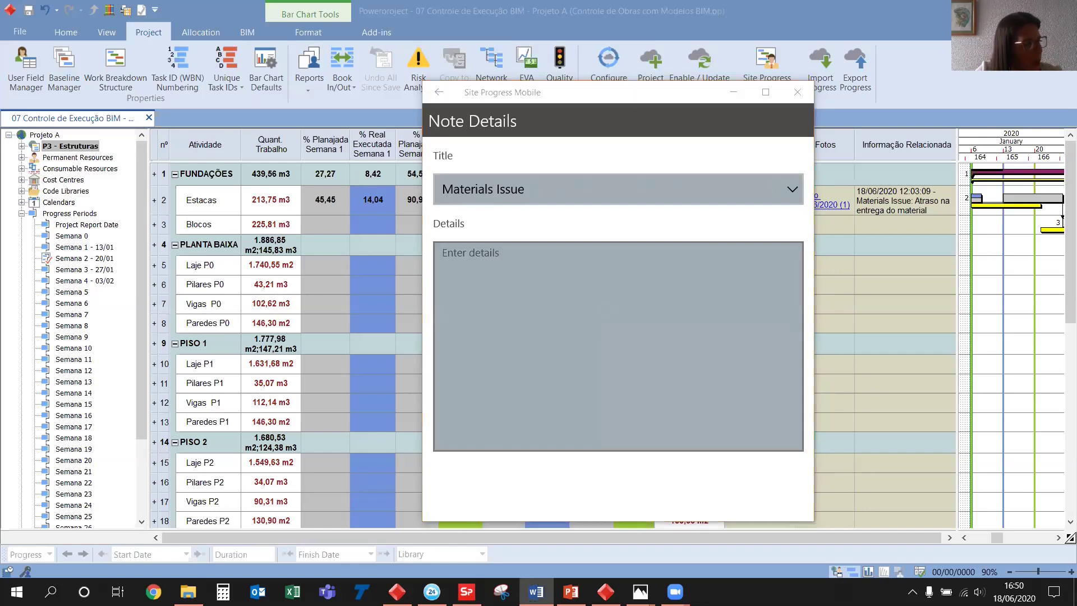
pyautogui.click(466, 418)
pyautogui.rightClick(542, 306)
pyautogui.click(560, 320)
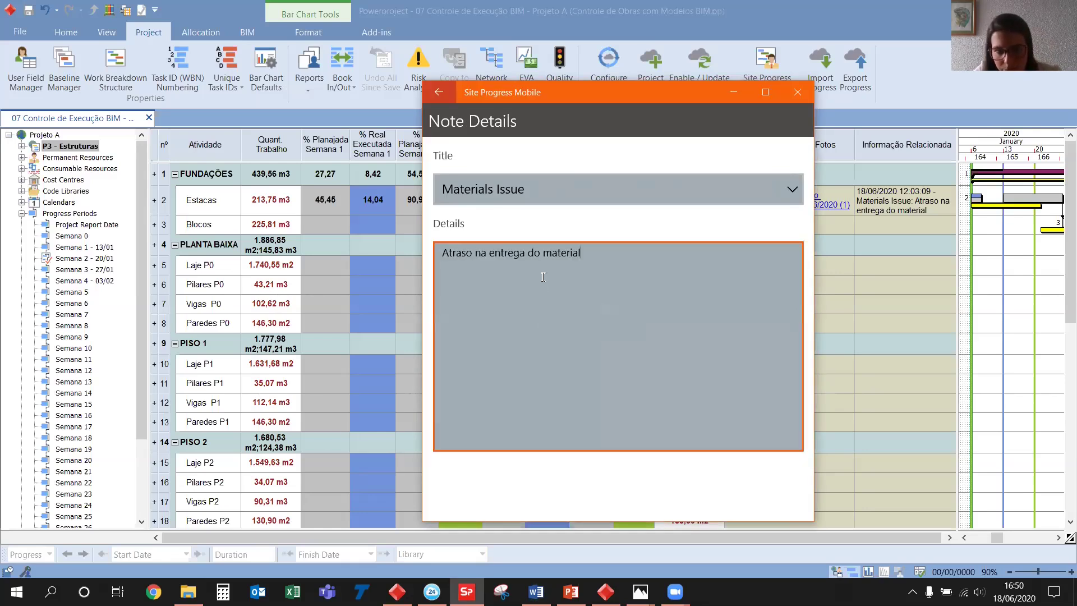
pyautogui.click(435, 96)
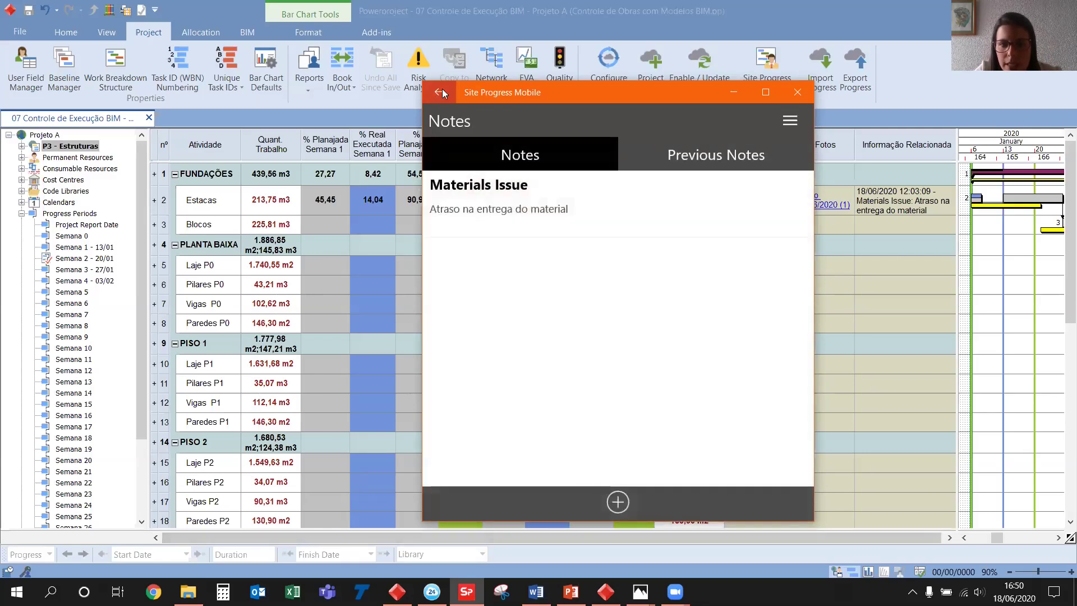
pyautogui.click(441, 92)
# Attach the photo aerial-photo-of-buildings-and-roads-681335 (1) to Estacas and return to its quantity form
pyautogui.click(518, 494)
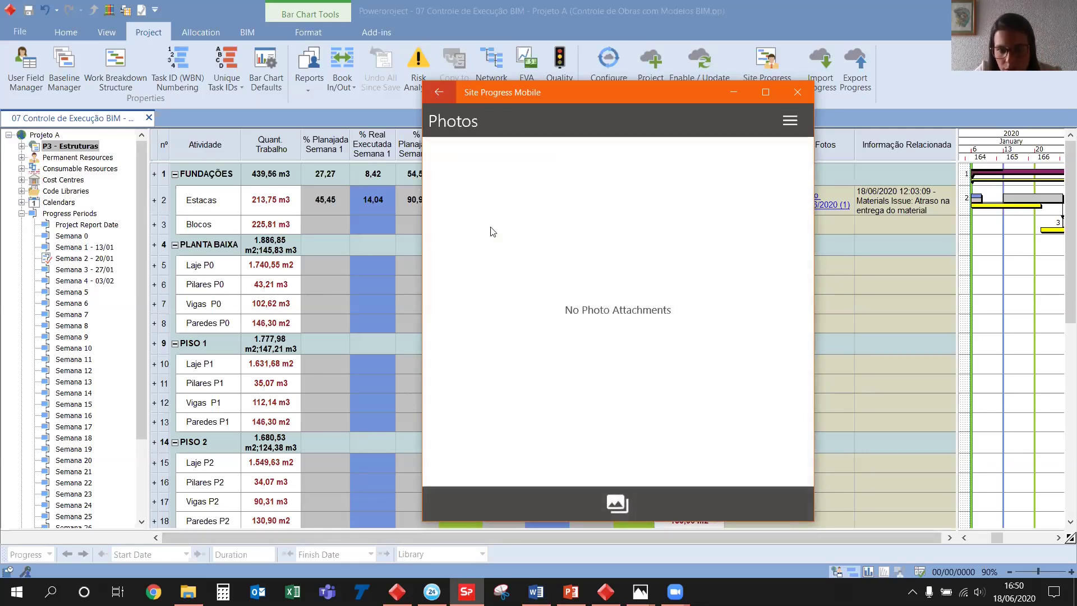
pyautogui.click(617, 503)
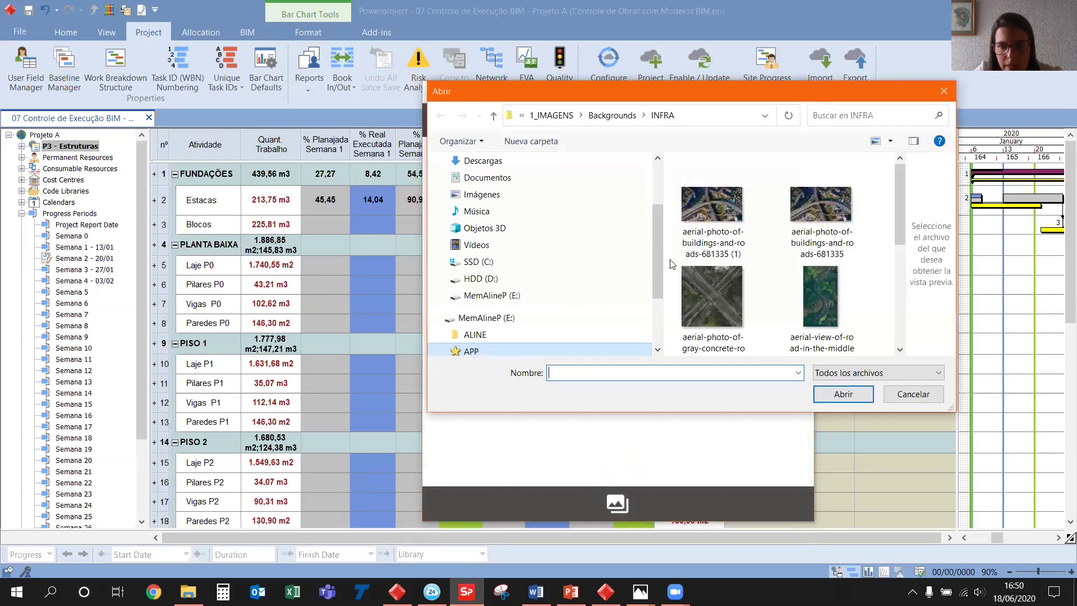
pyautogui.click(712, 208)
pyautogui.click(839, 396)
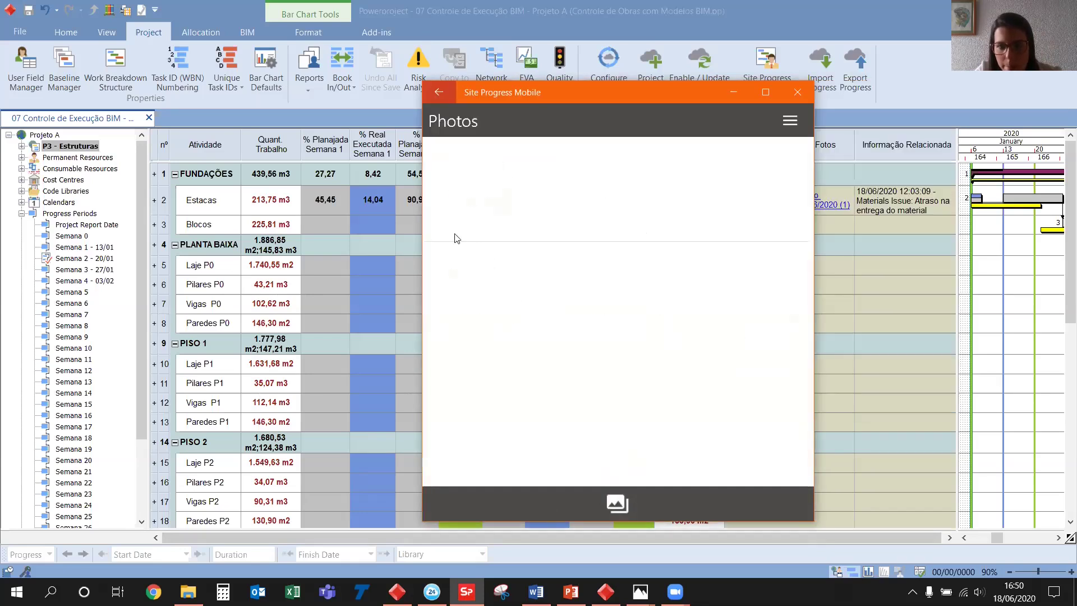
pyautogui.click(439, 92)
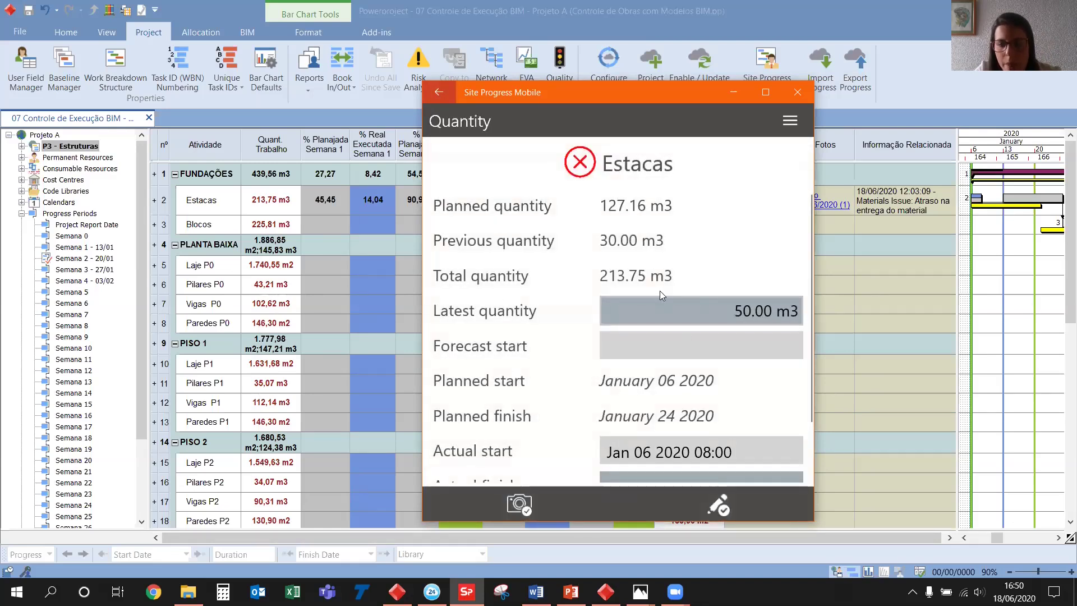
# Review the rest of the Estacas quantity form and submit the updated progress from Site Progress Mobile
pyautogui.scroll(-3, 659, 291)
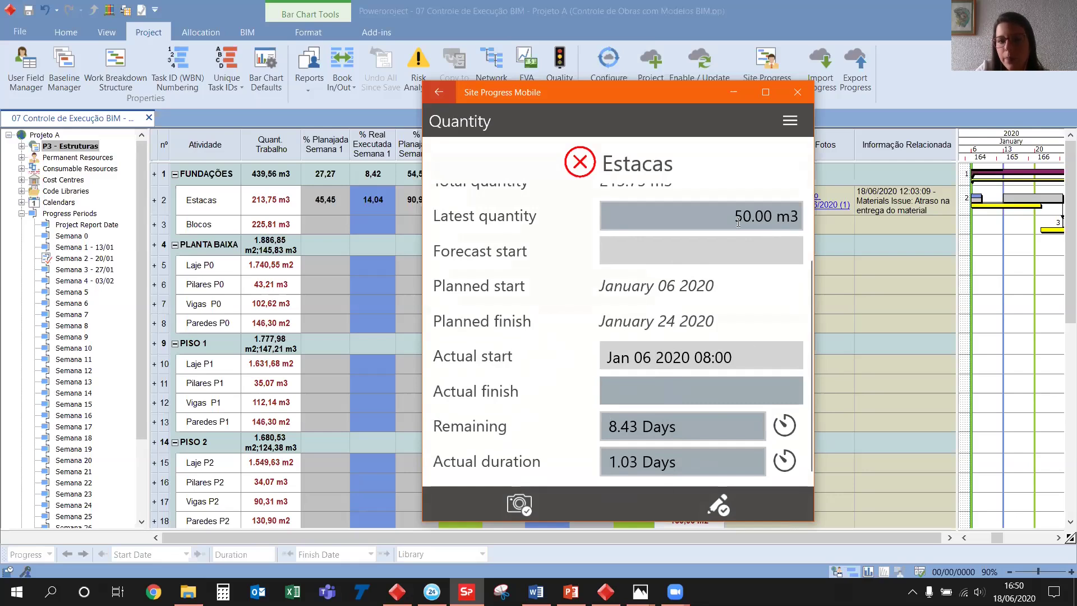
pyautogui.click(789, 120)
pyautogui.click(566, 293)
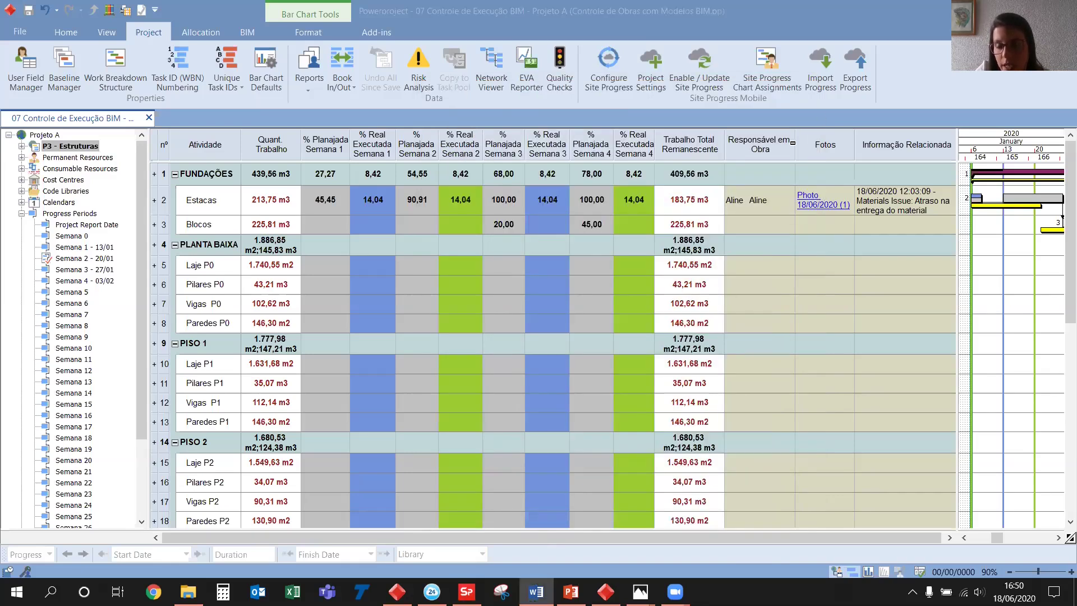
# Switch to Powerproject and start importing the site user's progress job with the progress date 20/01/2020
pyautogui.click(820, 64)
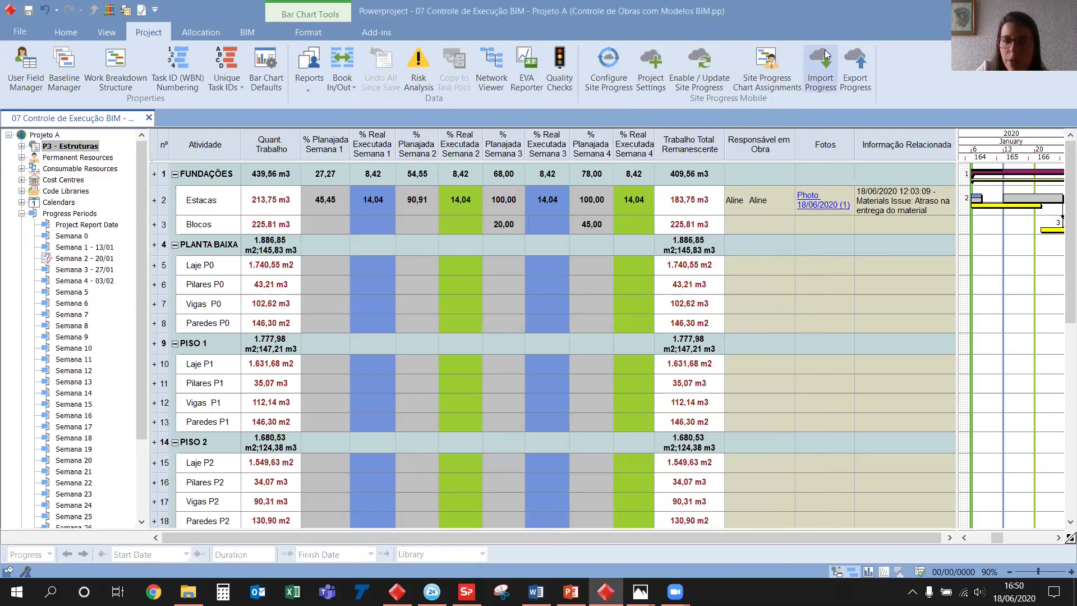
pyautogui.click(824, 50)
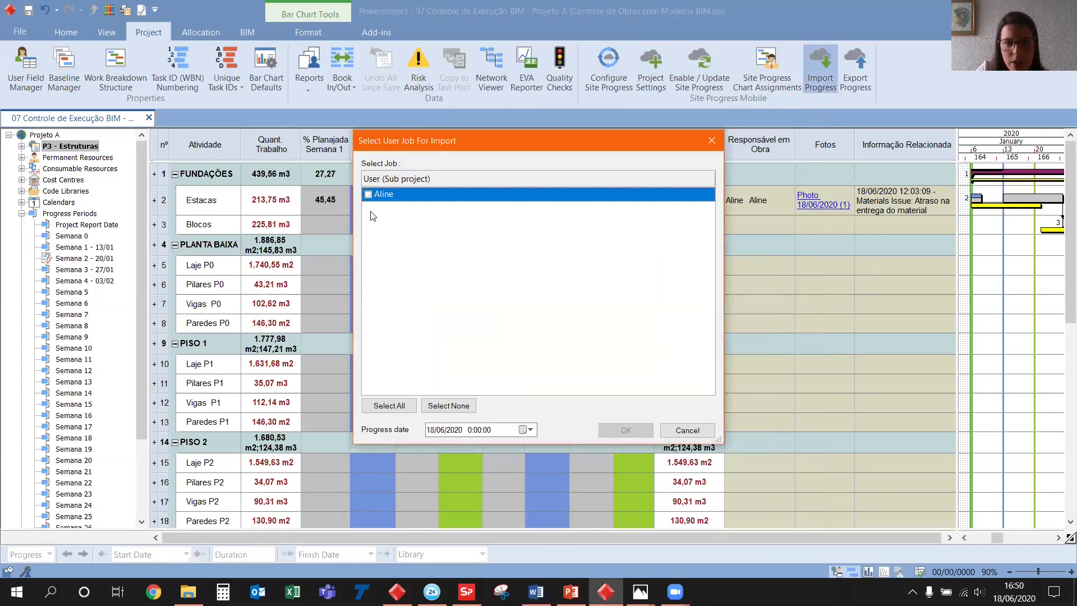
pyautogui.click(368, 194)
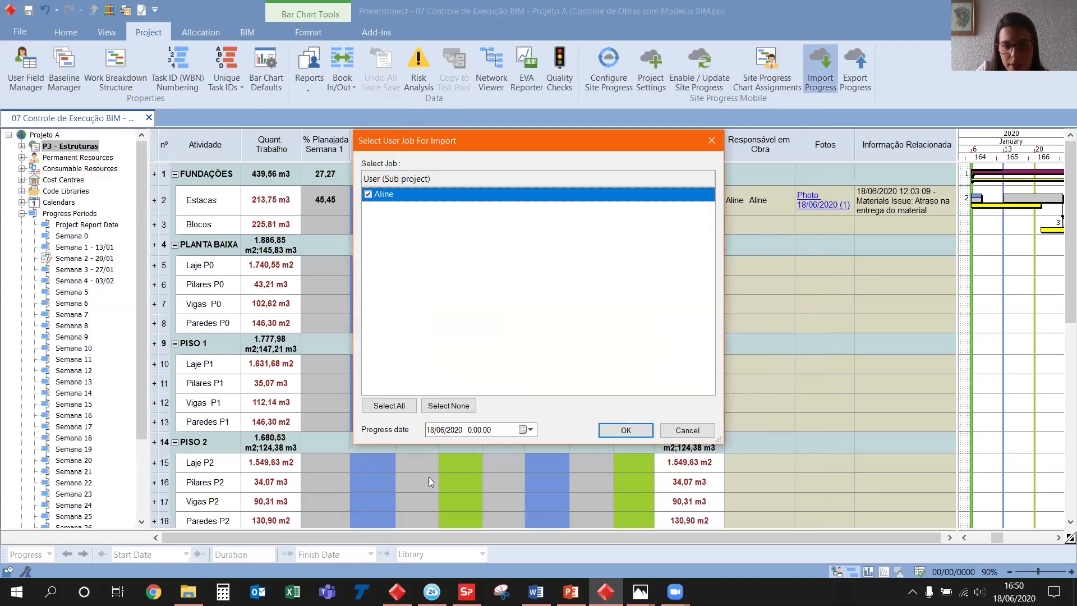
pyautogui.click(530, 429)
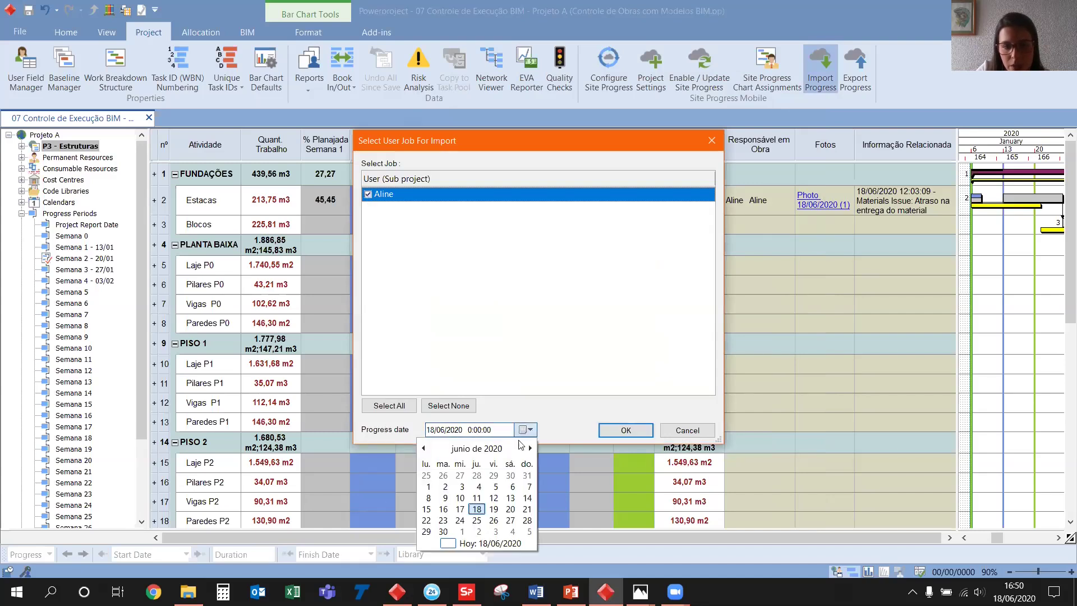
pyautogui.click(423, 448)
pyautogui.click(422, 448)
pyautogui.click(422, 448)
pyautogui.click(422, 448)
pyautogui.click(423, 448)
pyautogui.click(422, 448)
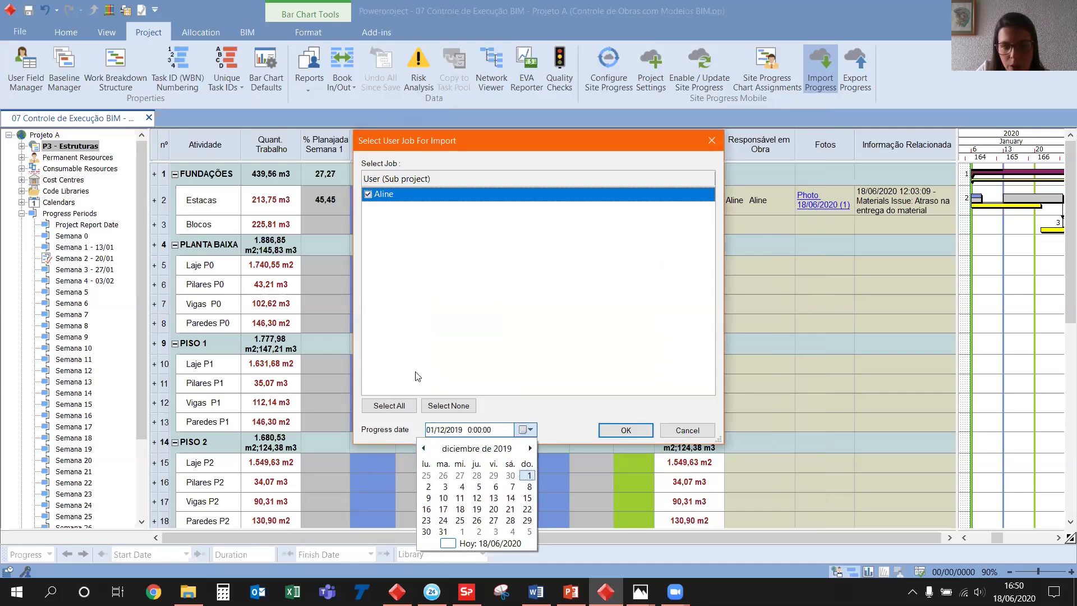
pyautogui.click(529, 448)
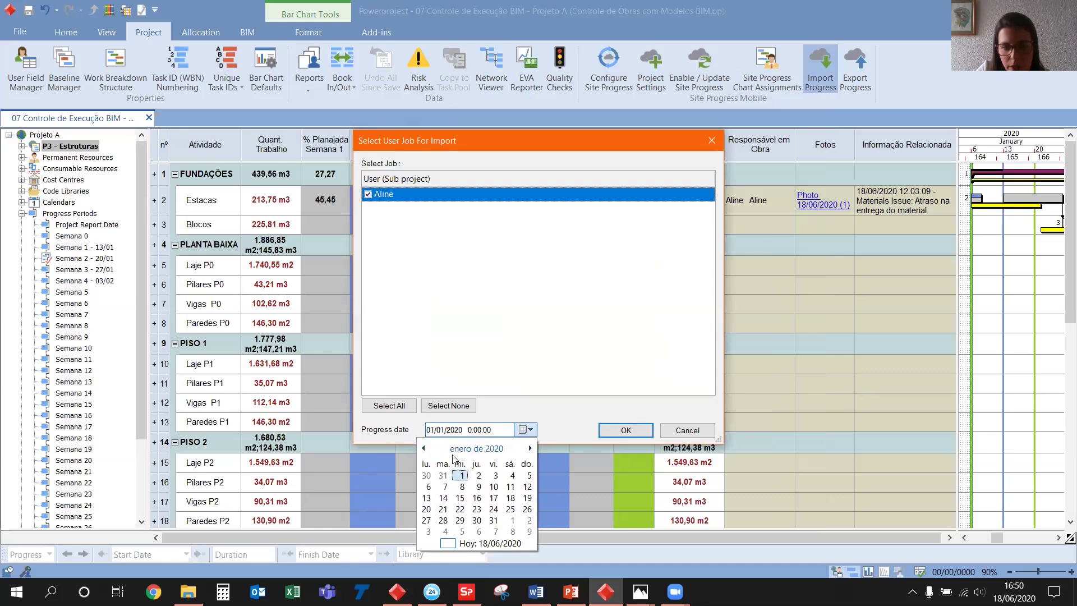
pyautogui.click(427, 509)
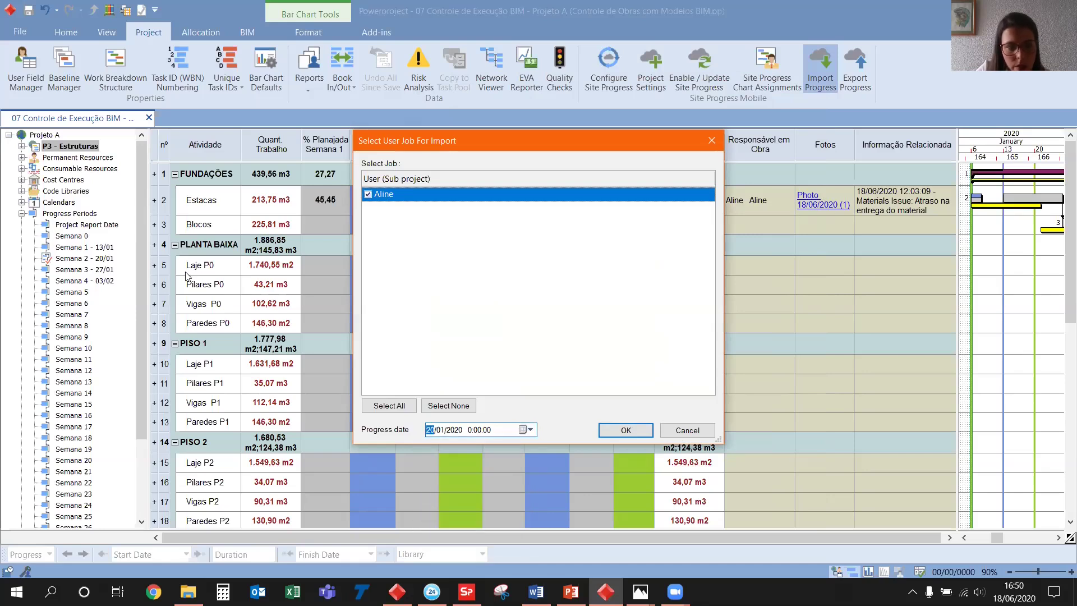
pyautogui.click(624, 430)
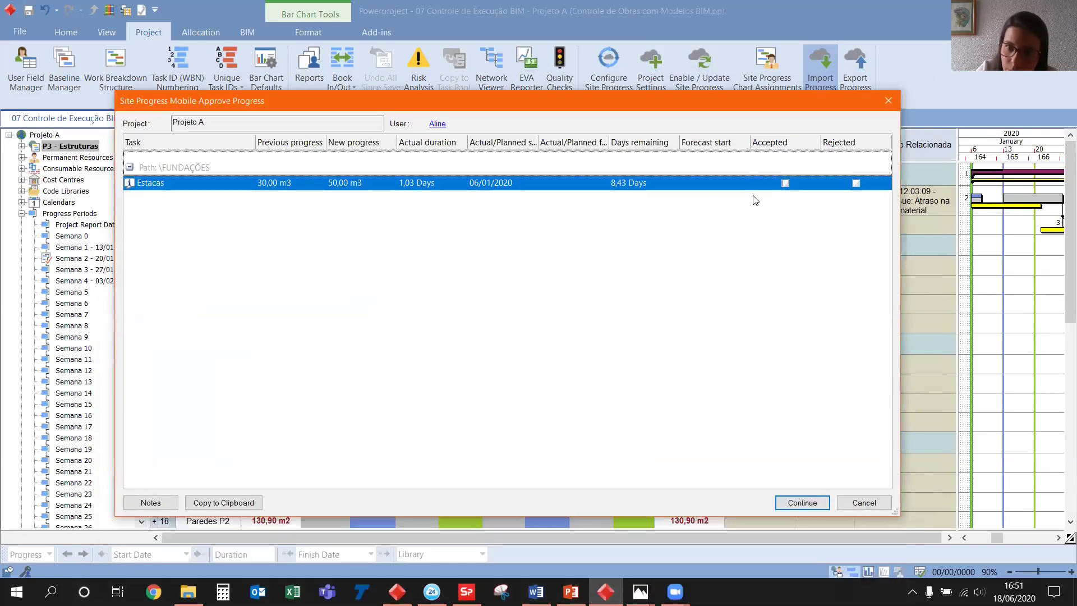
# Accept the new 50,00 m3 progress for Estacas and complete the progress import
pyautogui.click(753, 199)
pyautogui.click(785, 183)
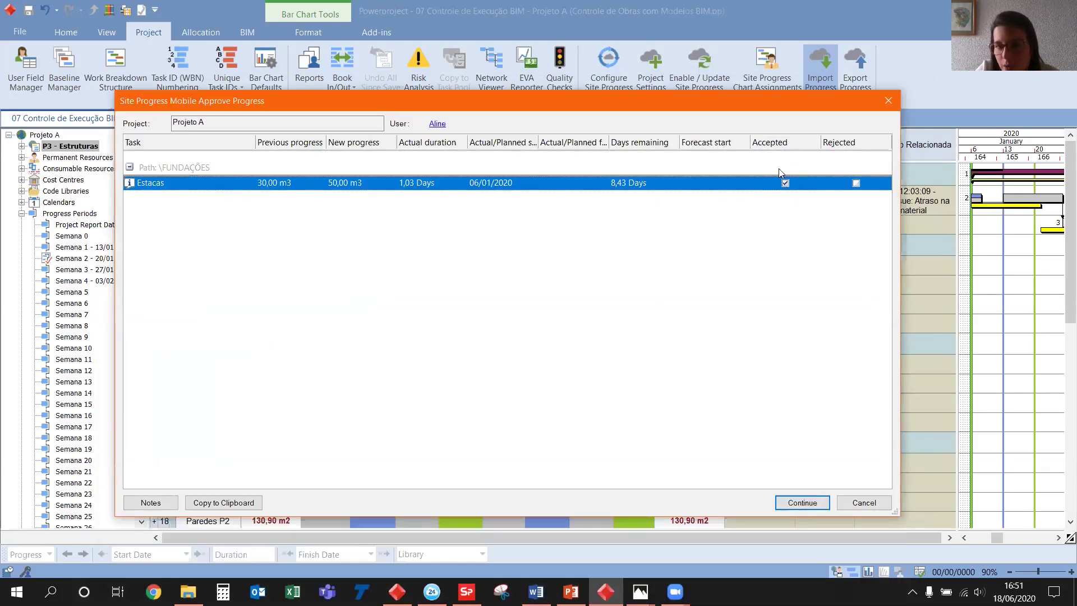
pyautogui.click(803, 504)
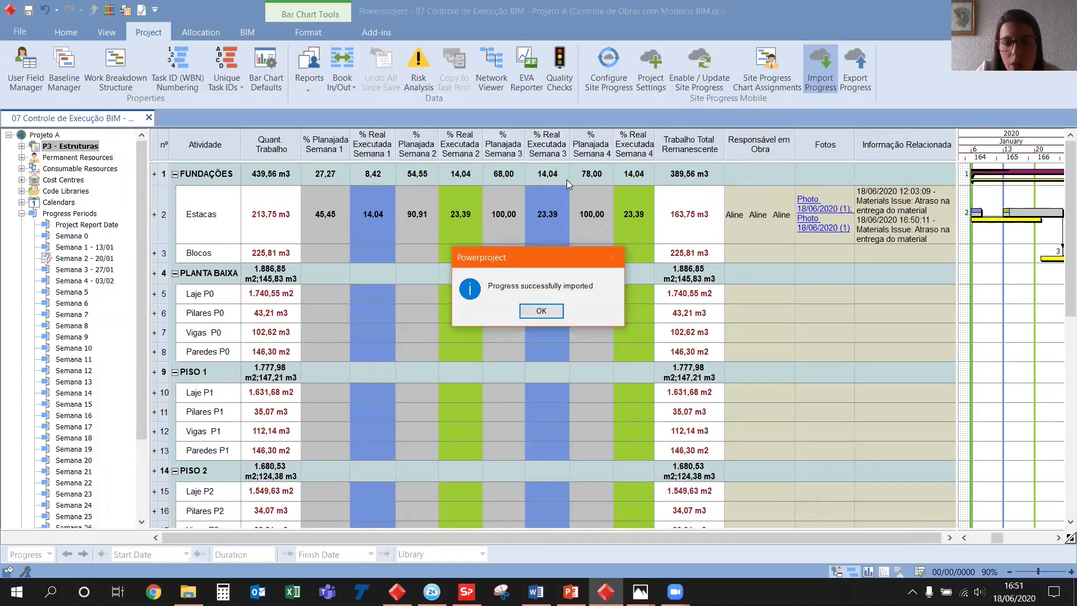
pyautogui.click(542, 311)
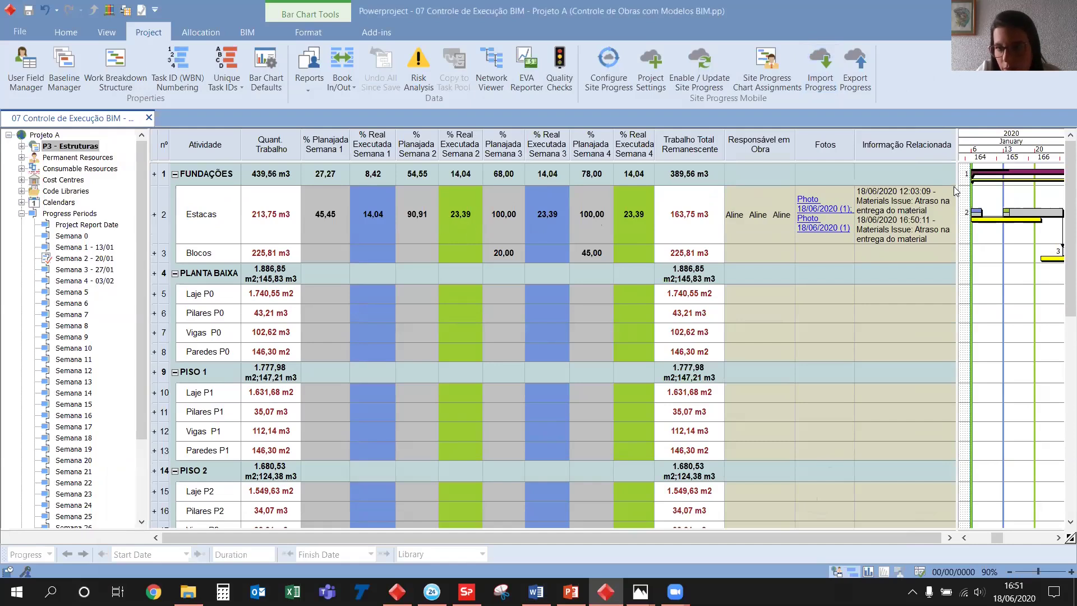
# Reveal more of the bar chart and reschedule the whole project to the progress entry period Semana 2 - 20/01
pyautogui.moveTo(956, 186); pyautogui.dragTo(610, 187)
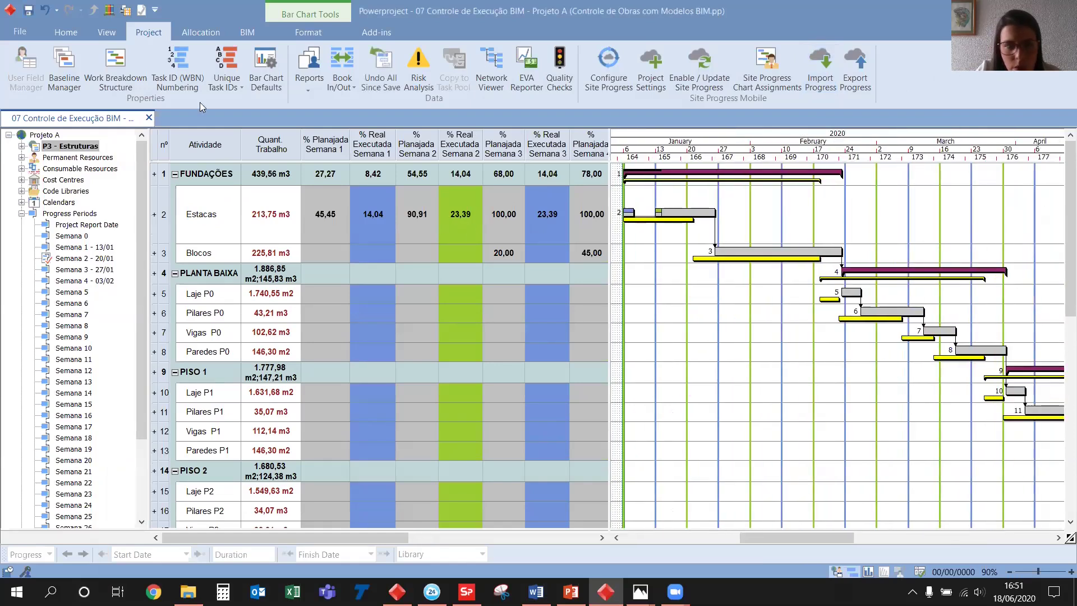
pyautogui.click(66, 33)
pyautogui.click(262, 85)
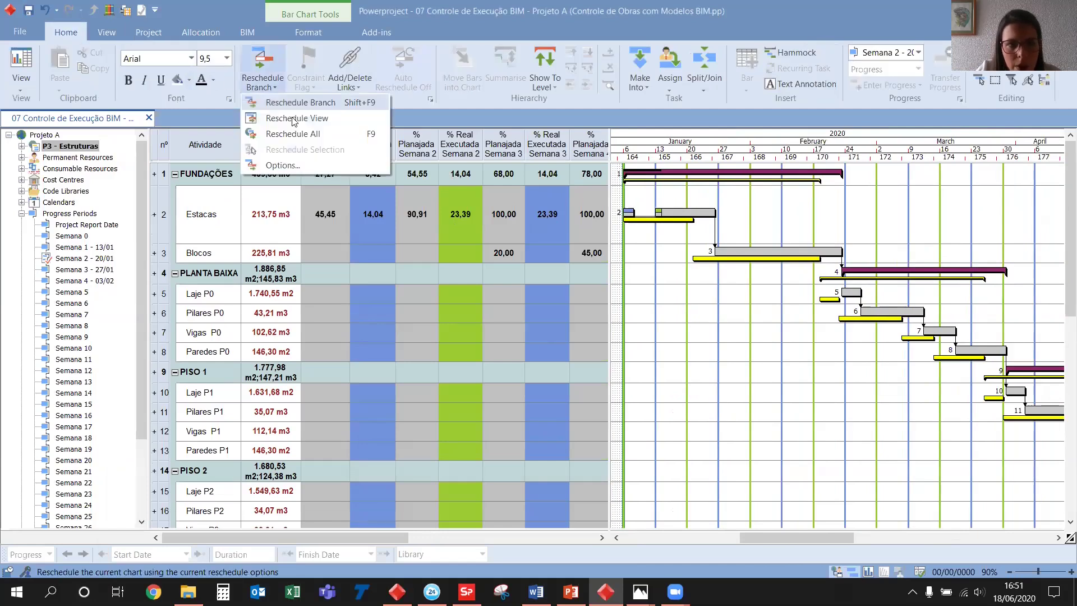
pyautogui.click(293, 133)
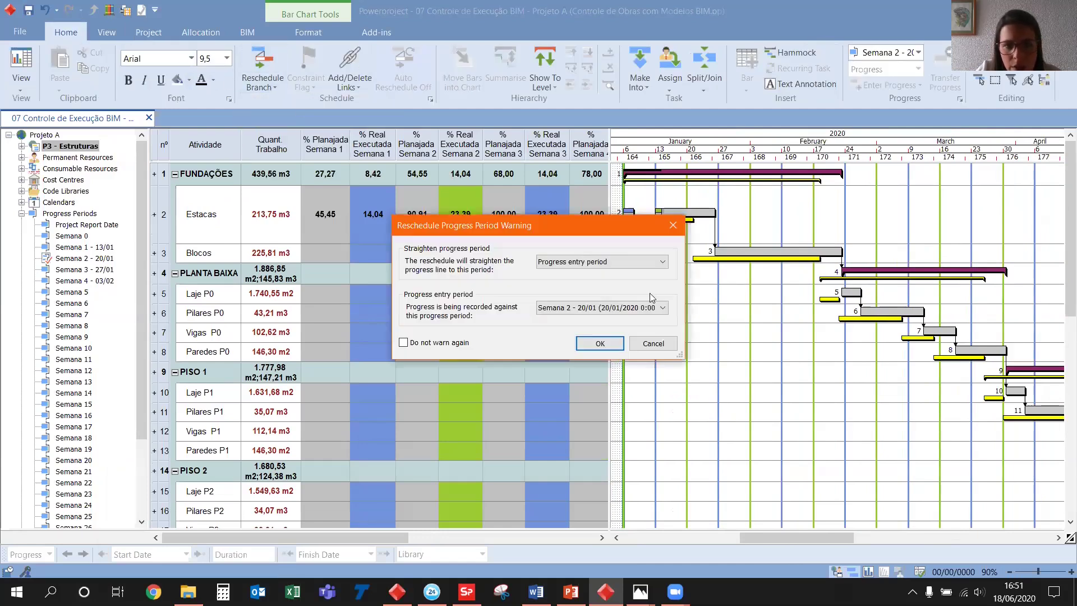
pyautogui.click(599, 344)
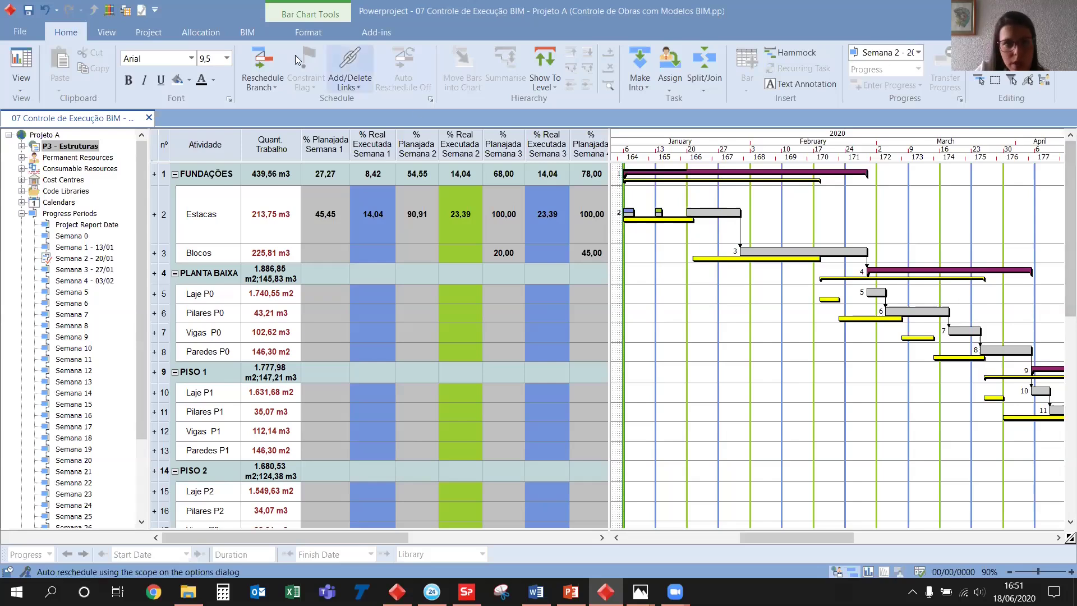
# Show the IFC Model and IFC Comparison Model panes, and close the IFC Properties and IFC Categories panes
pyautogui.click(247, 32)
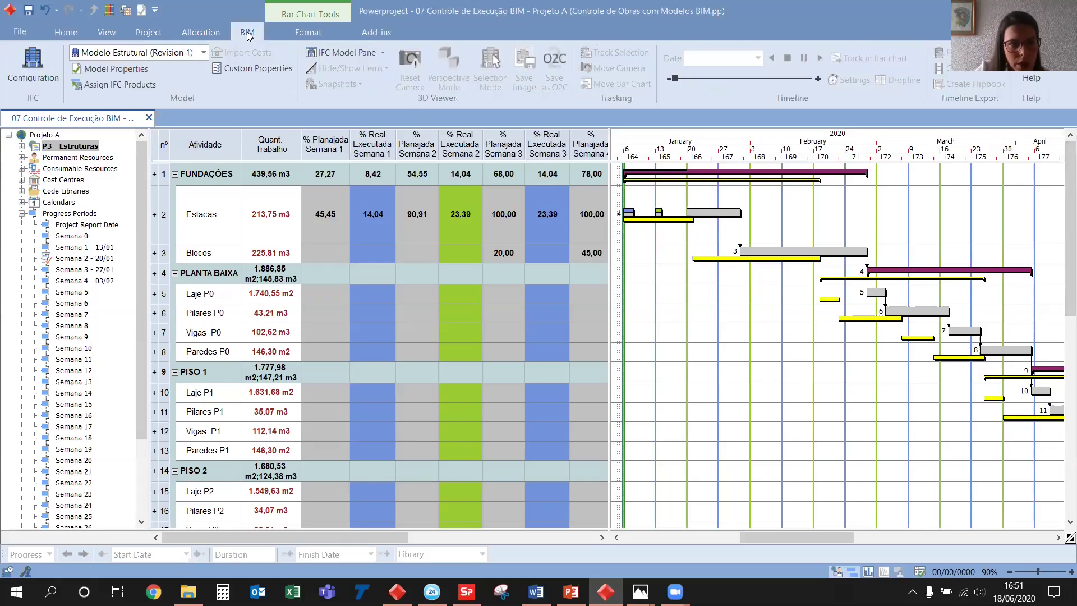
pyautogui.click(357, 53)
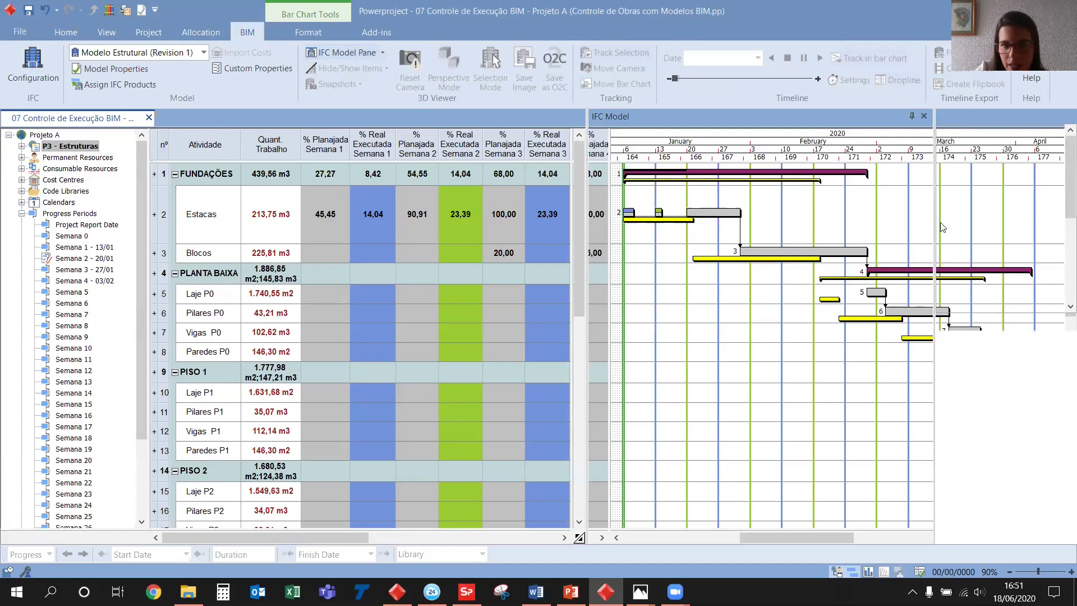
pyautogui.click(382, 53)
pyautogui.click(373, 119)
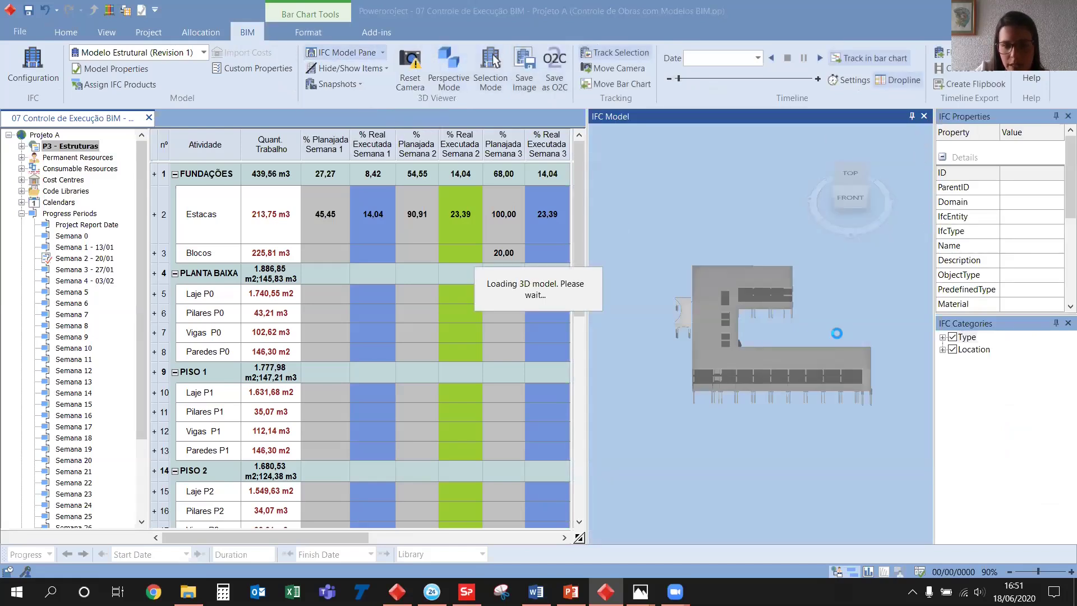
pyautogui.click(1067, 116)
pyautogui.click(1067, 116)
# Shrink the task table to its narrowest and resize the panes so the bar chart and both IFC models share the width
pyautogui.moveTo(586, 261); pyautogui.dragTo(850, 261)
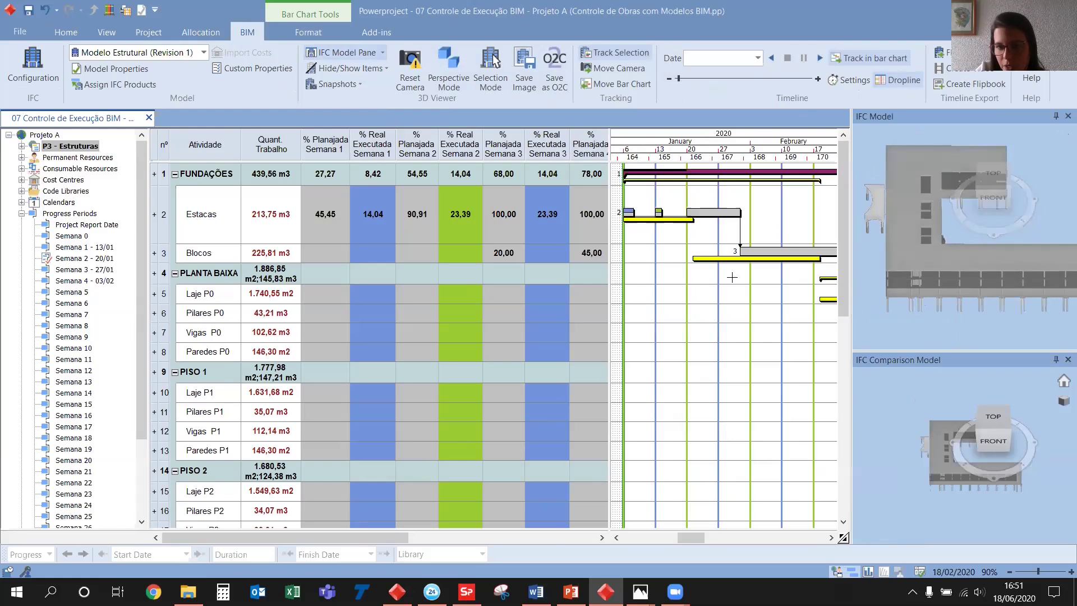
pyautogui.moveTo(608, 244); pyautogui.dragTo(192, 245)
pyautogui.moveTo(853, 266); pyautogui.dragTo(532, 261)
# Set the IFC model to an isometric view of the whole building and match the comparison model's camera to it
pyautogui.moveTo(839, 223); pyautogui.dragTo(866, 255)
pyautogui.click(1062, 159)
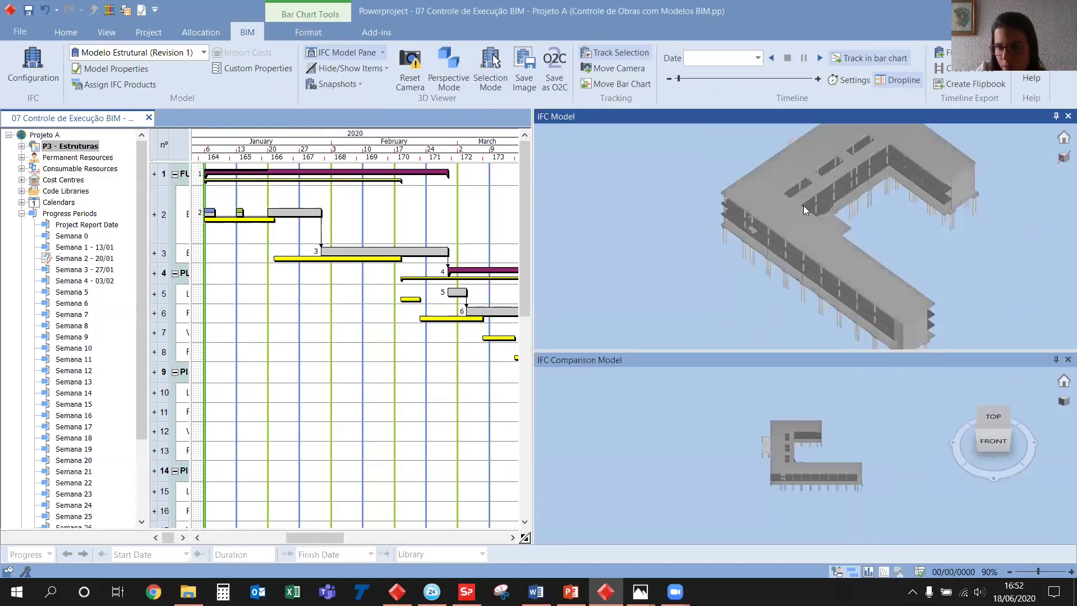
pyautogui.scroll(-3, 779, 236)
pyautogui.rightClick(937, 431)
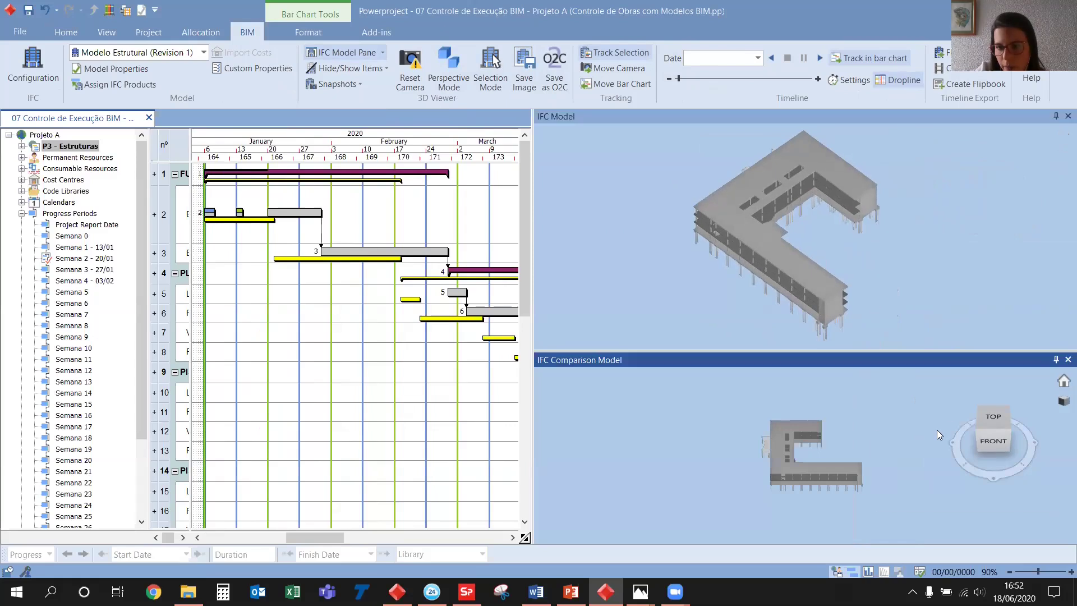
pyautogui.click(946, 471)
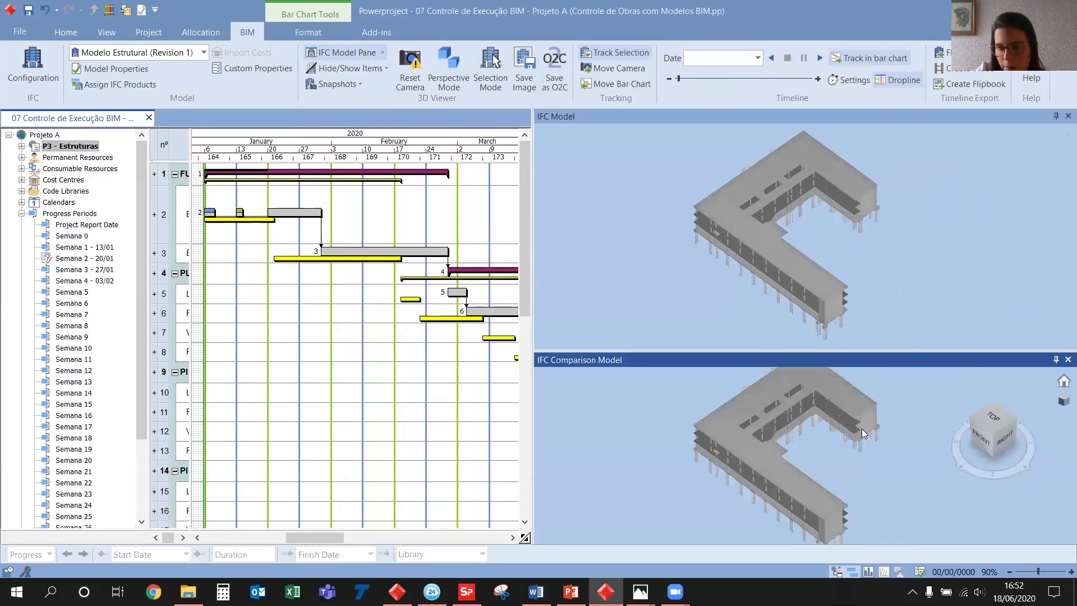
pyautogui.moveTo(888, 351); pyautogui.dragTo(888, 336)
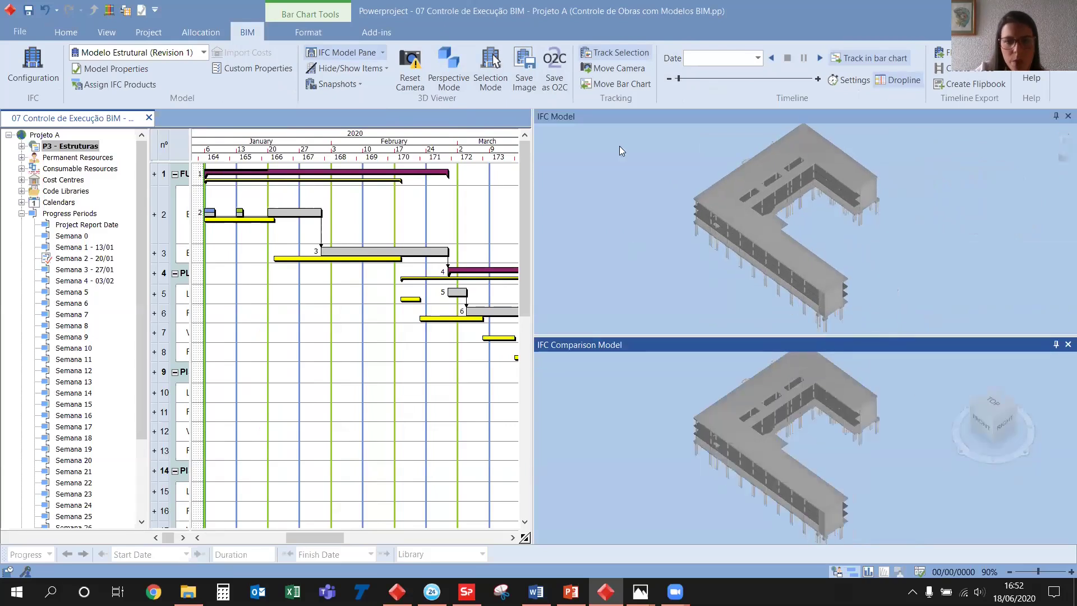
# Play the 4D timeline simulation in both IFC models and stop it in early May 2020
pyautogui.click(818, 59)
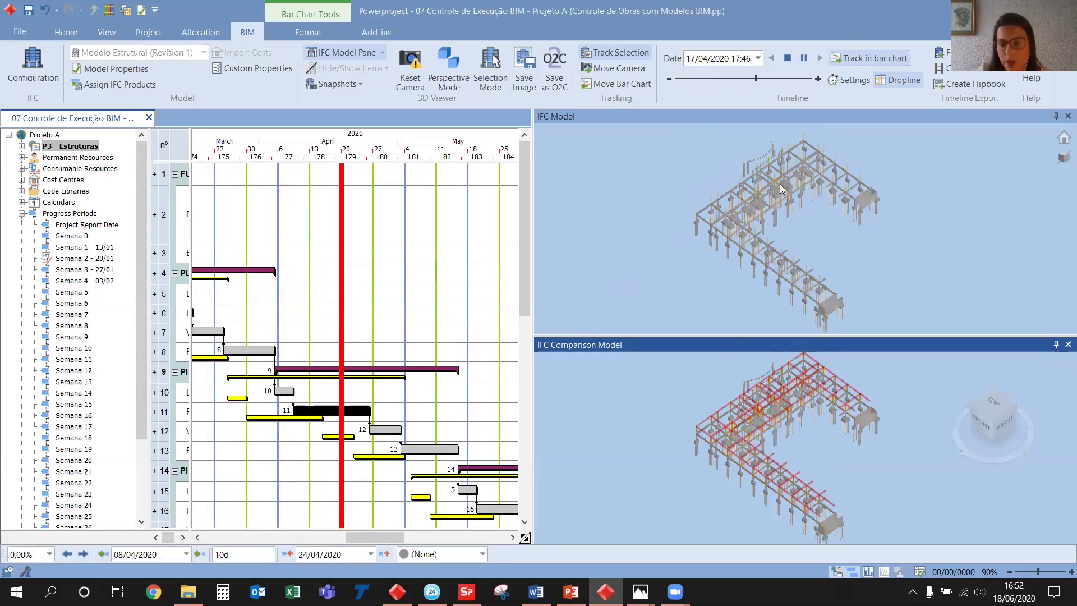
pyautogui.click(787, 58)
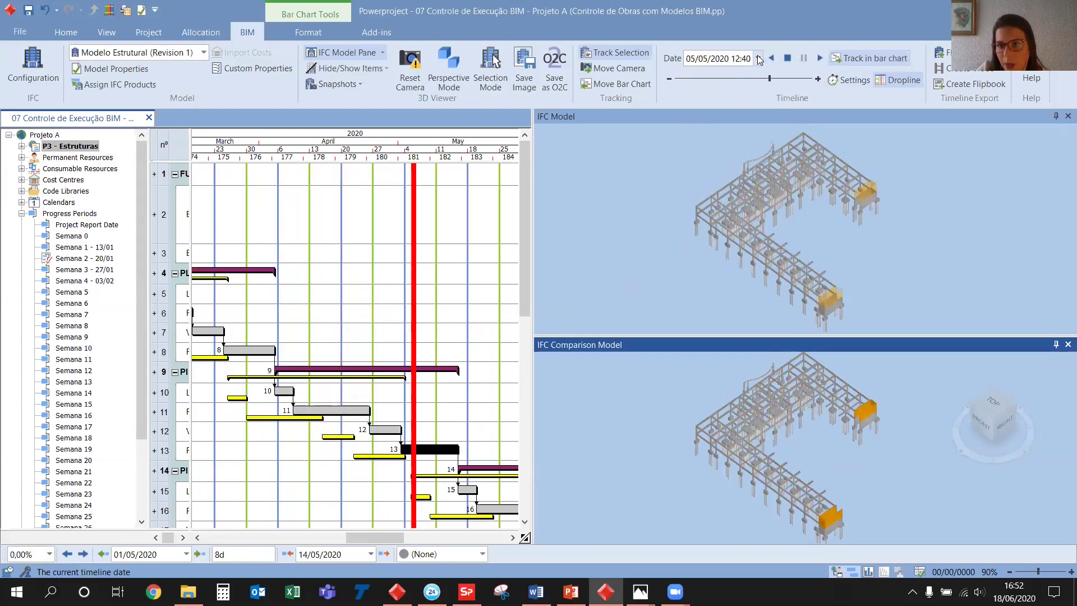
# Bring the bar chart back to January 2020 and set the timeline date to 21/01/2020 to compare both models
pyautogui.click(757, 57)
pyautogui.click(689, 118)
pyautogui.click(758, 58)
pyautogui.moveTo(370, 537); pyautogui.dragTo(301, 539)
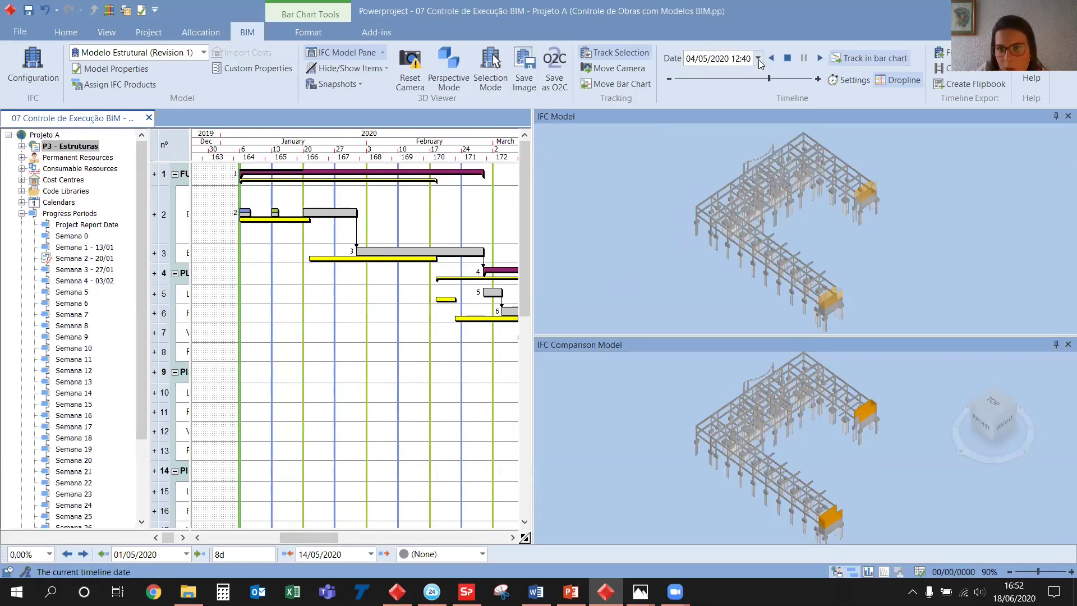
pyautogui.click(757, 58)
pyautogui.click(672, 79)
pyautogui.click(672, 79)
pyautogui.click(672, 79)
pyautogui.click(672, 80)
pyautogui.click(704, 130)
pyautogui.click(757, 58)
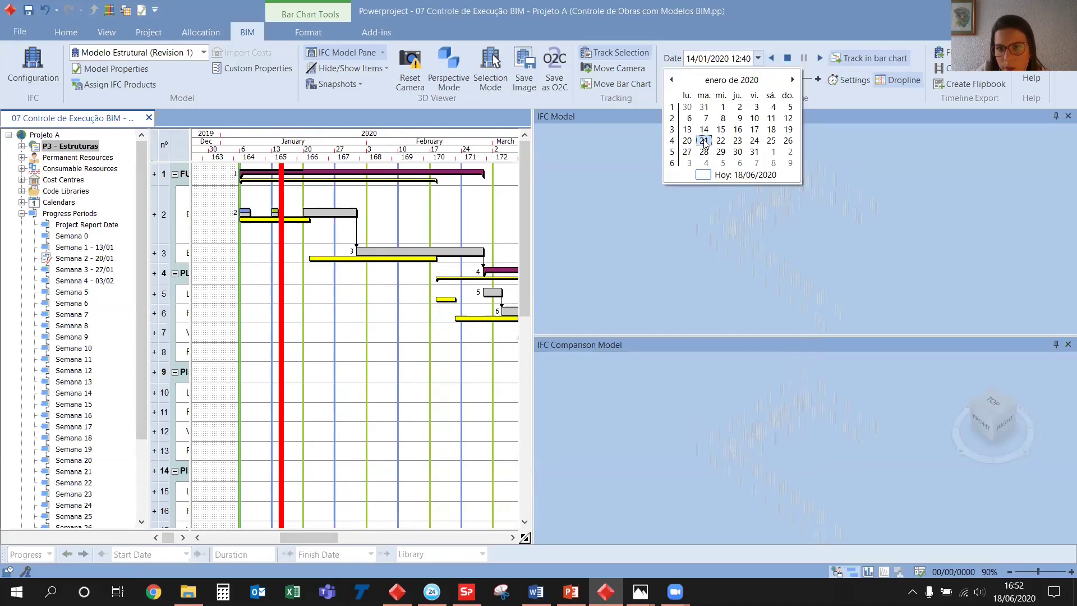
pyautogui.click(703, 141)
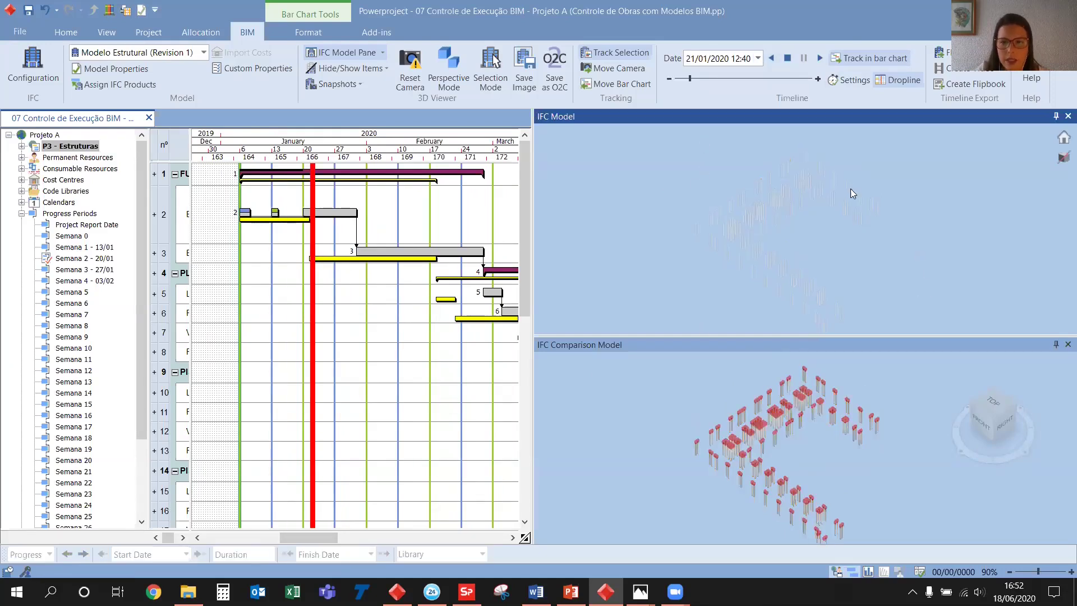